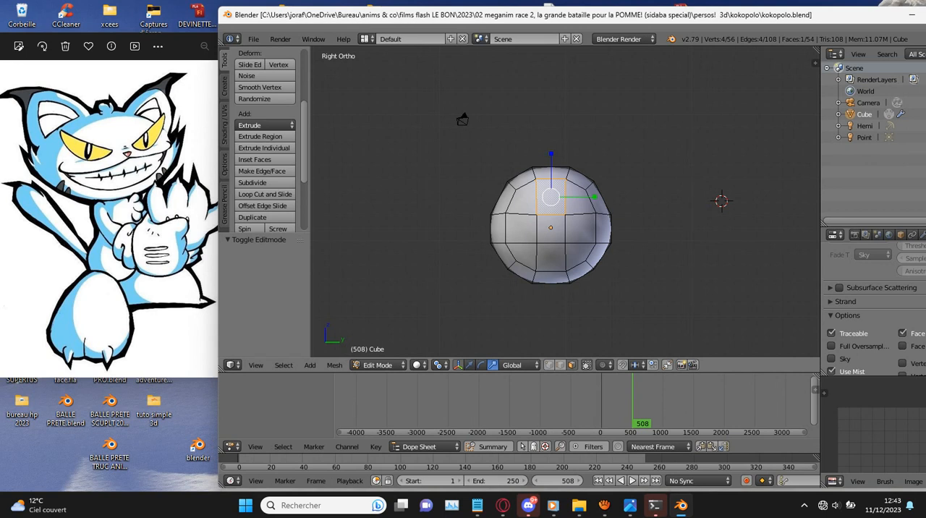
- Enlarge the cat reference picture and select the three adjacent faces across the lower front of the head
drag(145, 378, 144, 417)
click(660, 248)
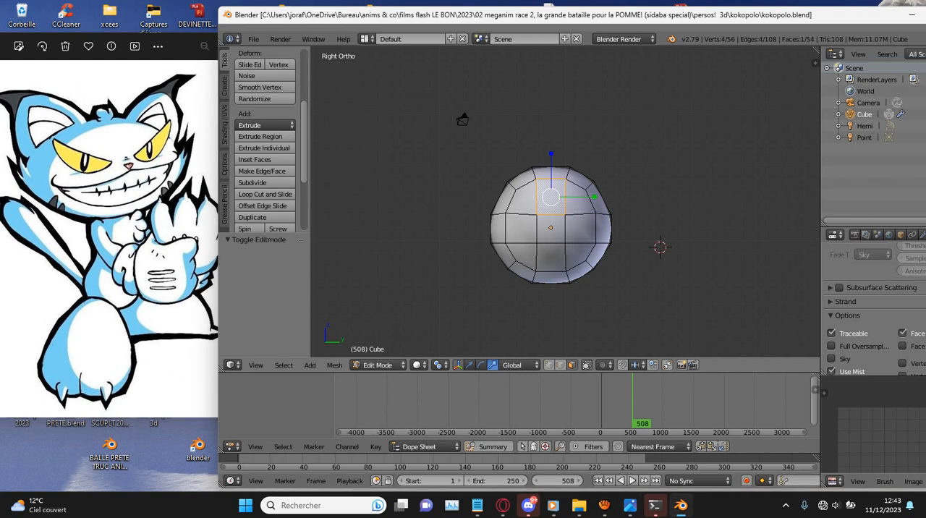
key(KP_1)
key(KP_3)
key(KP_1)
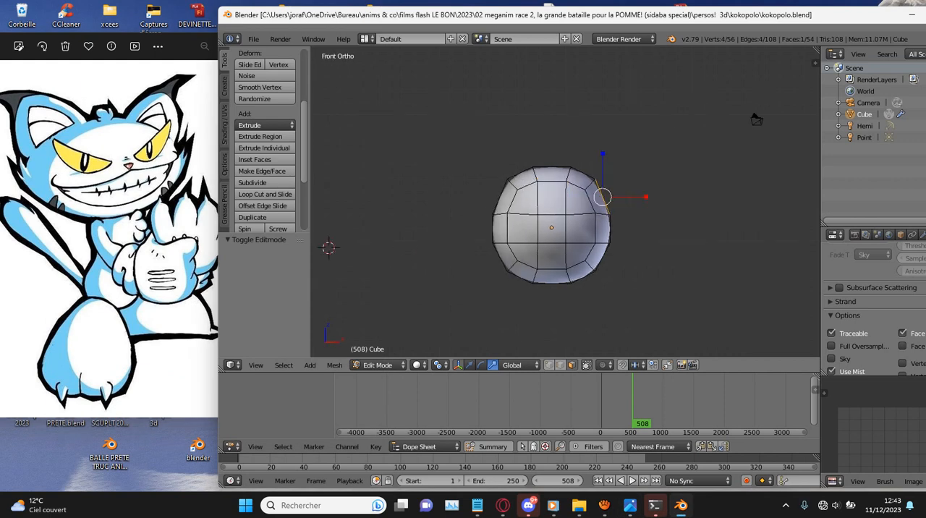
scroll(565, 202, up, 4)
right_click(537, 314)
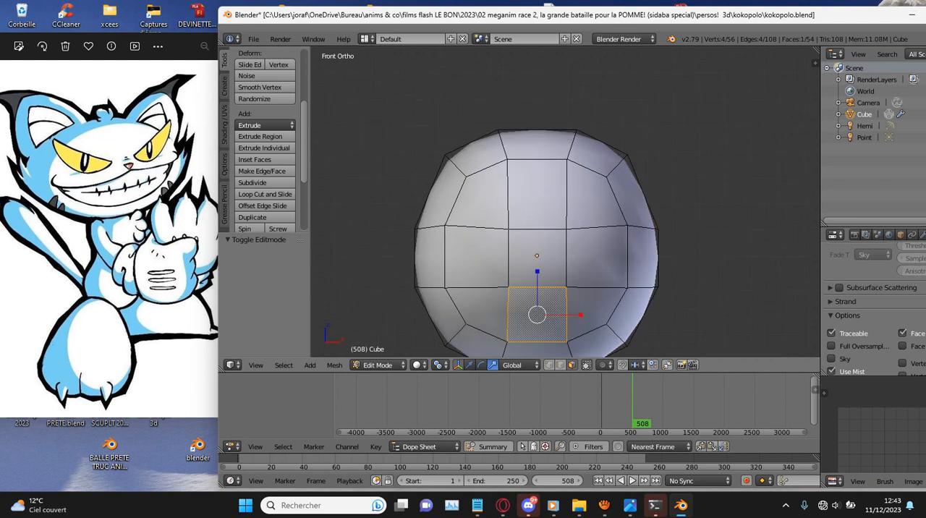
right_click(482, 312)
ctrl+right_click(597, 314)
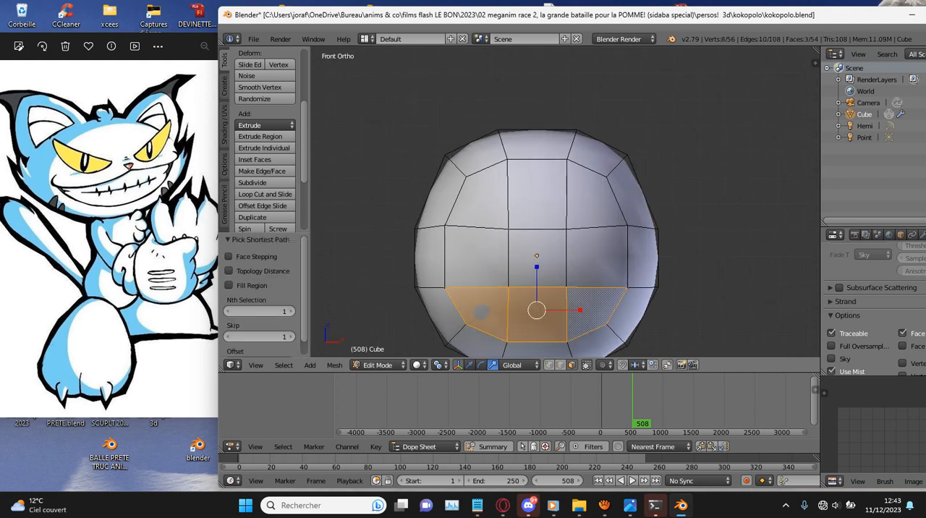
- Extrude the three selected mouth faces, scale the extrusion down, and extrude the faces again to hollow out the mouth
key(KP_3)
key(e)
click(707, 261)
key(s)
click(692, 252)
key(e)
click(711, 238)
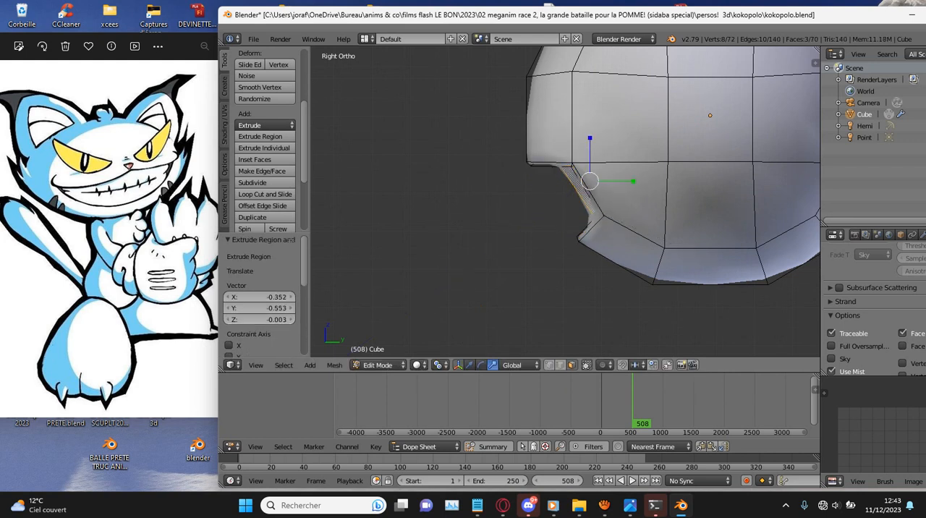
- Rotate the mouth's inner faces in side view and move them deeper into the head
scroll(566, 203, down, 2)
scroll(265, 144, down, 1)
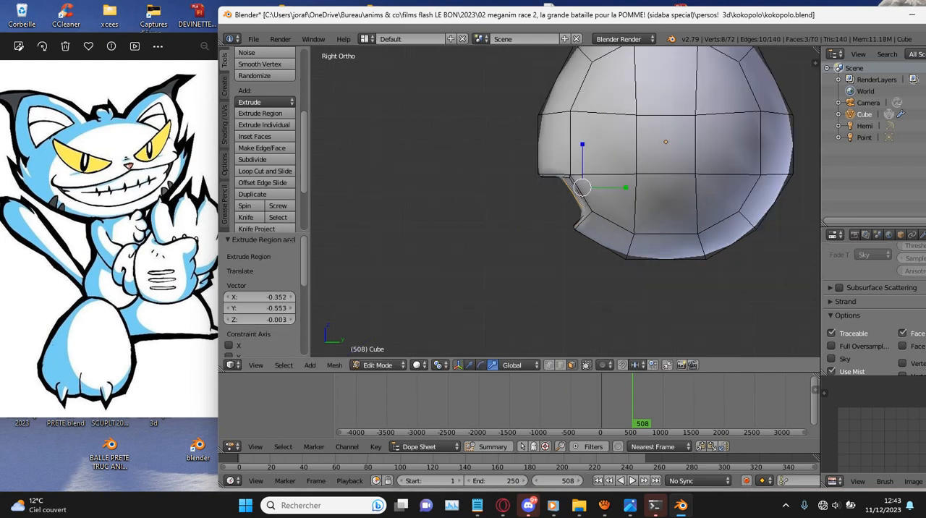
scroll(564, 200, up, 2)
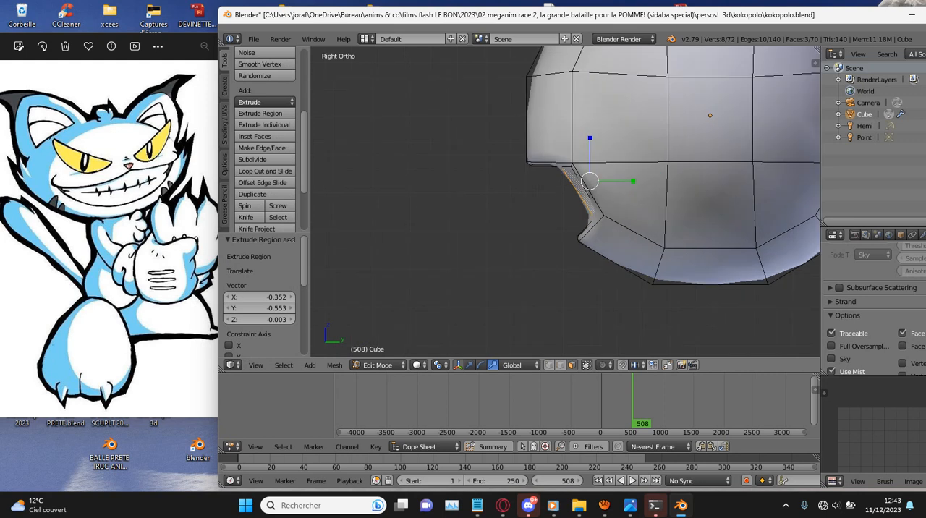
key(r)
click(683, 223)
key(g)
click(712, 223)
key(2)
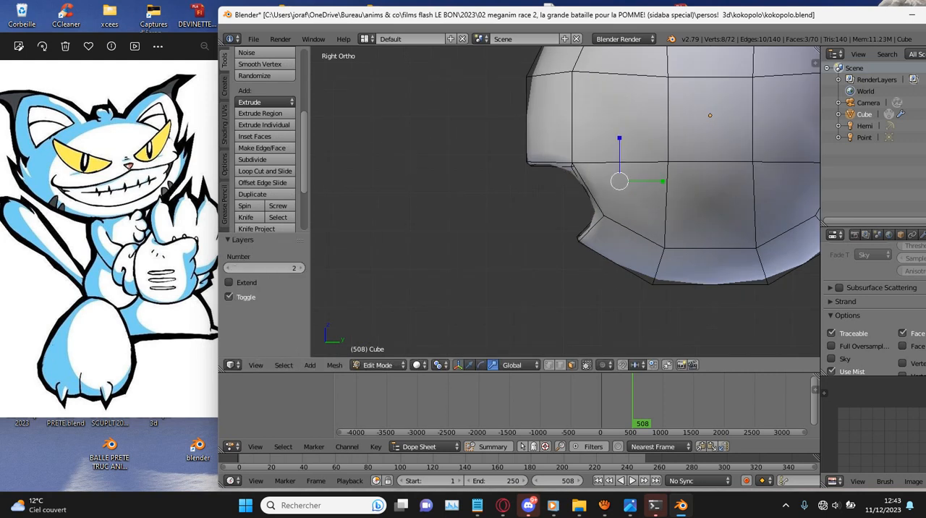
key(1)
key(ctrl+z)
click(379, 365)
click(385, 351)
- Check the mouth cavity from the front and save over the existing kokopolo.blend file
key(z)
middle_drag(478, 238, 587, 235)
key(Tab)
key(z)
scroll(565, 203, down, 3)
scroll(564, 202, up, 1)
key(ctrl+s)
key(Return)
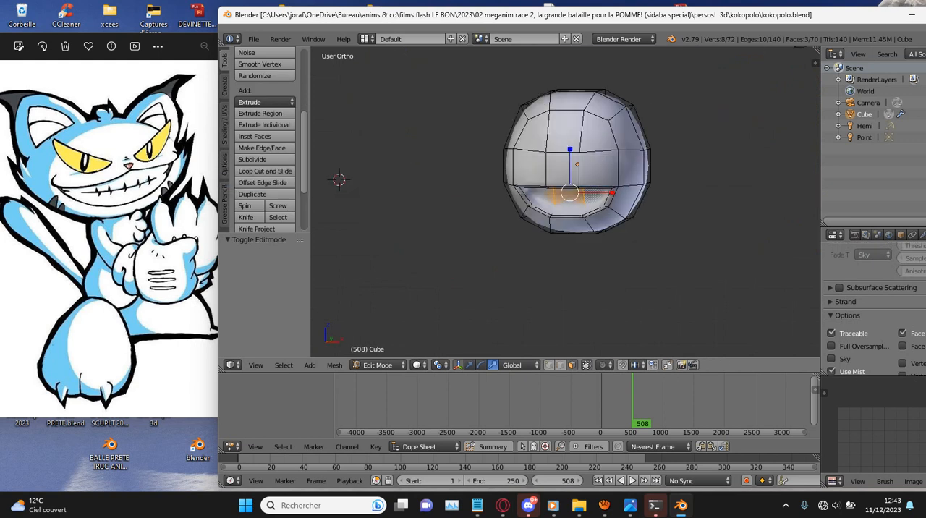
- Select the four adjoining faces at the head's upper corner on the positive X side and extrude them about 3.09 units as an ear
middle_drag(565, 210, 550, 233)
scroll(534, 223, up, 2)
scroll(534, 222, down, 4)
shift+scroll(533, 223, up, 4)
scroll(533, 223, up, 4)
scroll(676, 181, up, 1)
middle_drag(695, 183, 636, 197)
right_click(676, 182)
scroll(676, 182, down, 3)
middle_drag(467, 243, 509, 255)
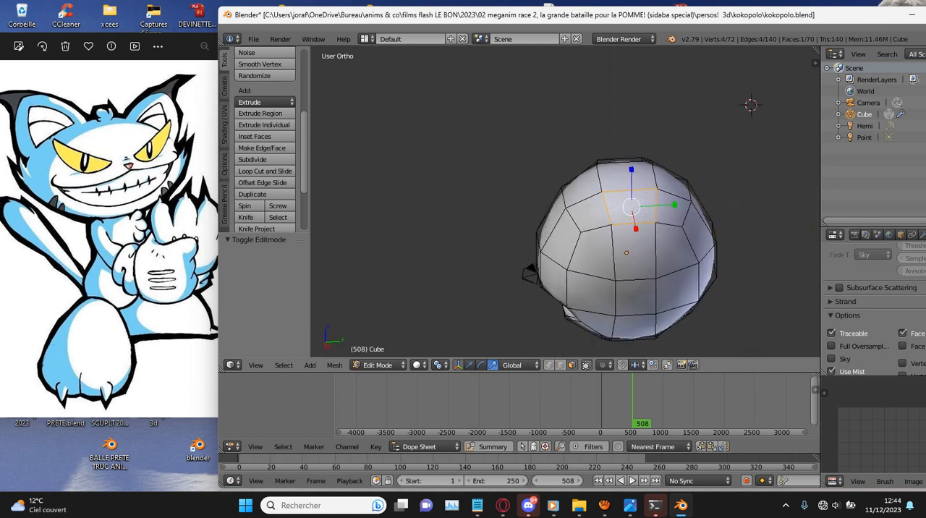
scroll(564, 274, up, 3)
scroll(702, 354, up, 1)
middle_drag(579, 217, 593, 282)
key(c)
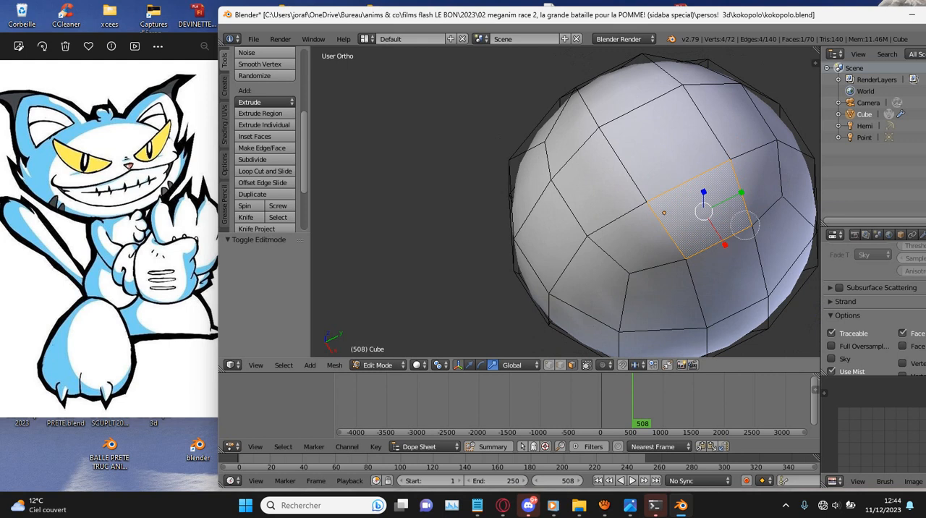
click(748, 222)
key(KP_1)
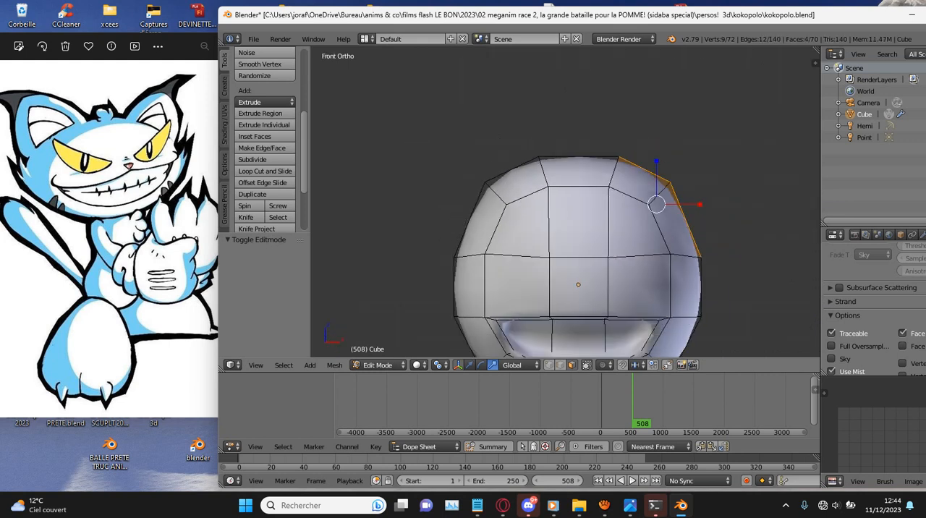
scroll(565, 202, down, 3)
key(e)
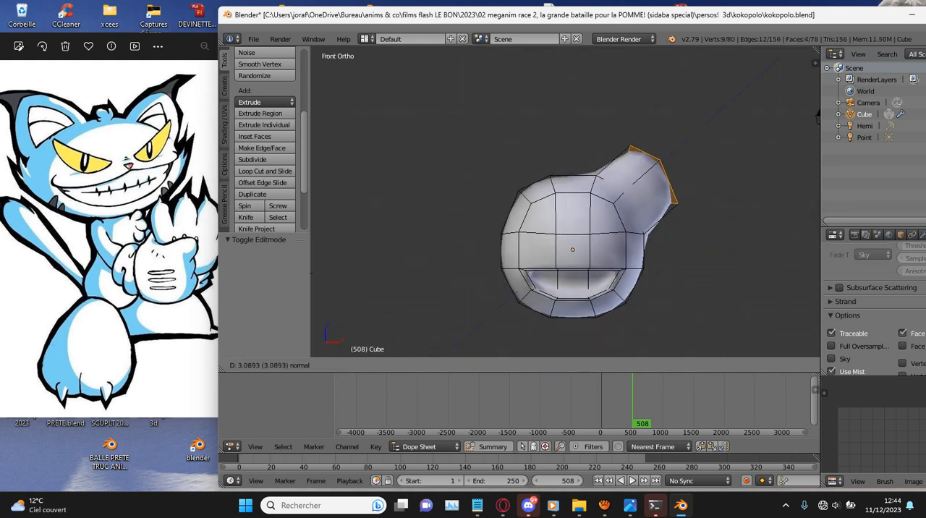
click(652, 173)
- Select the four matching faces at the head's opposite upper corner and extrude them about 3.17 units as the second ear
middle_drag(645, 174, 759, 257)
right_click(508, 237)
key(c)
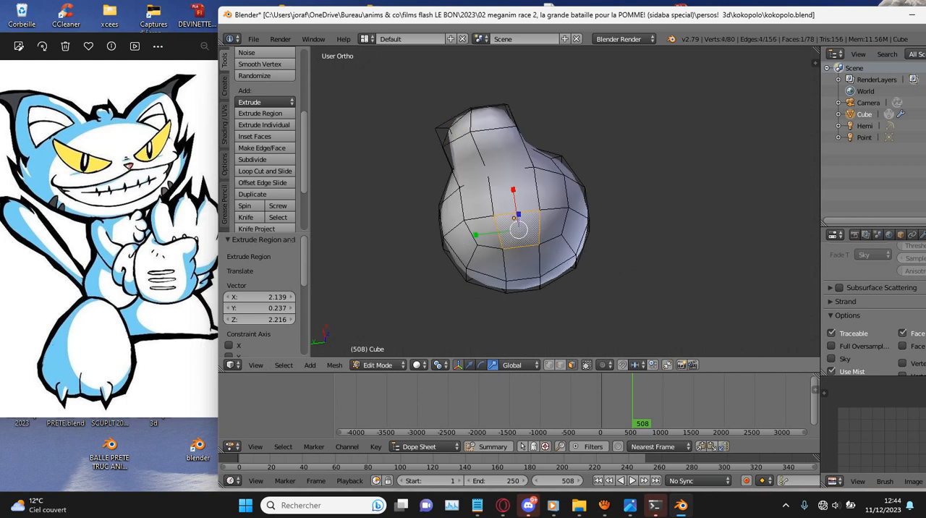
click(498, 245)
key(KP_1)
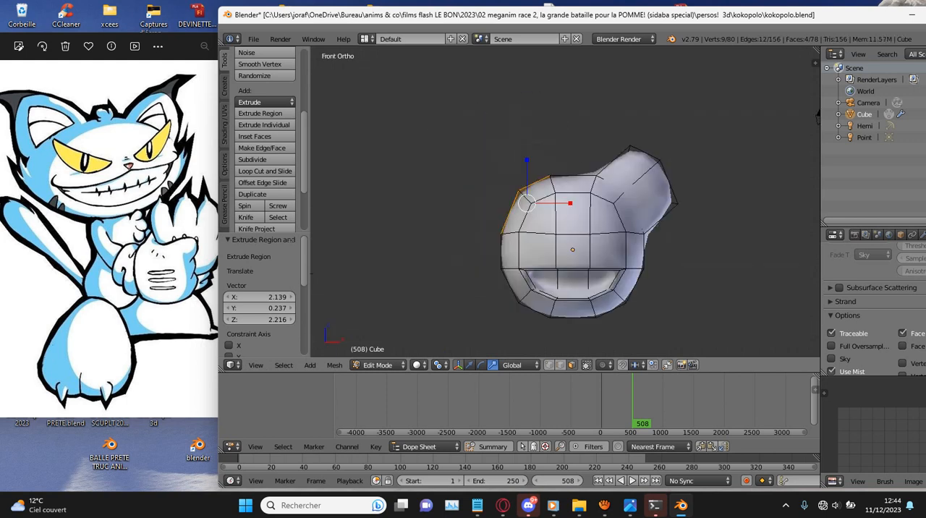
scroll(565, 202, up, 3)
key(e)
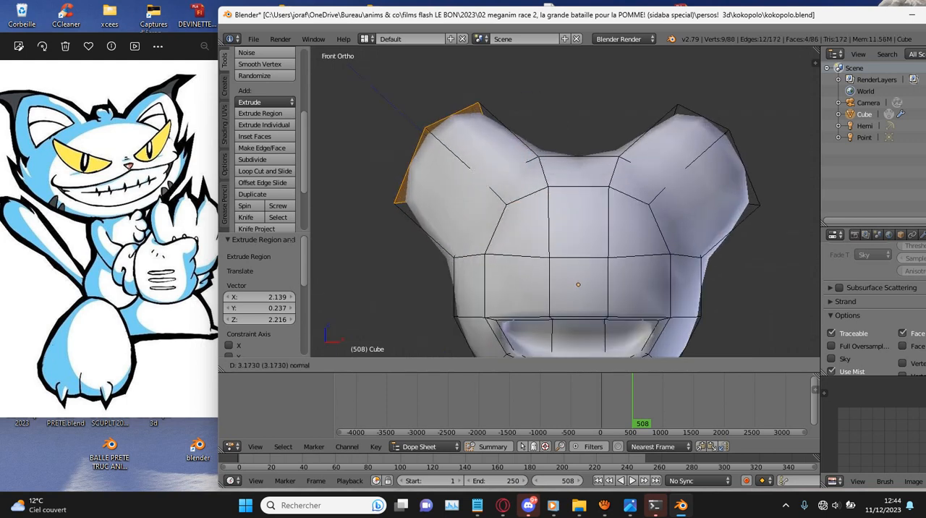
click(463, 166)
- Set the pivot point to the bounding box center and switch the mesh to vertex selection
scroll(565, 202, down, 4)
middle_drag(565, 202, 455, 204)
click(440, 365)
click(478, 349)
click(549, 365)
- Move the middle tip vertex of the positive X ear about 0.88 outward in X and 0.60 up in Z in front view
right_click(632, 169)
key(KP_1)
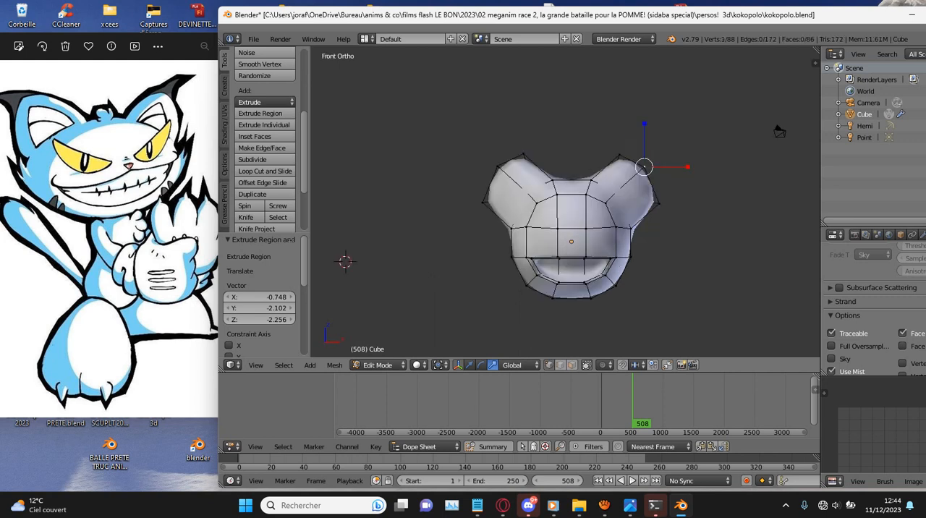
scroll(779, 131, up, 2)
key(g)
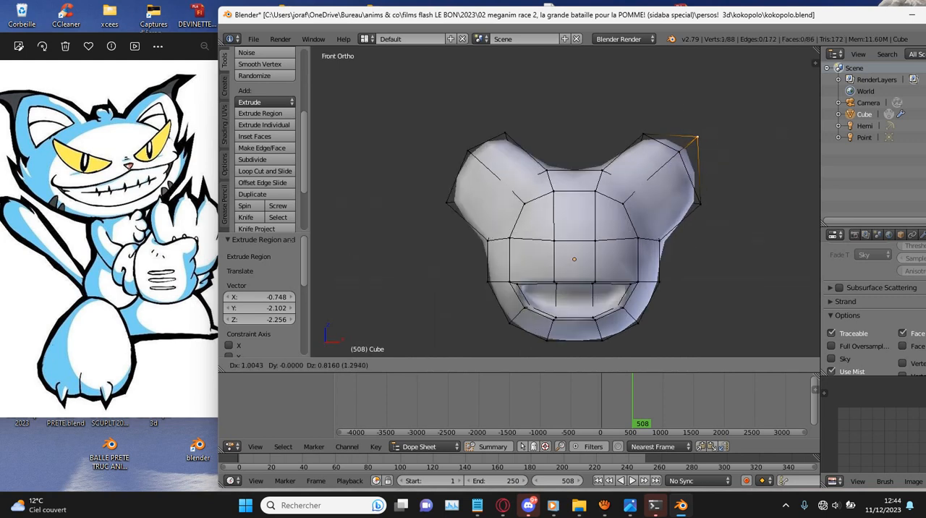
click(695, 142)
- Move the matching tip vertex of the negative X ear about -0.915 in X and 0.785 in Z in front view
middle_drag(695, 142, 736, 167)
right_click(401, 133)
key(KP_1)
scroll(565, 203, up, 1)
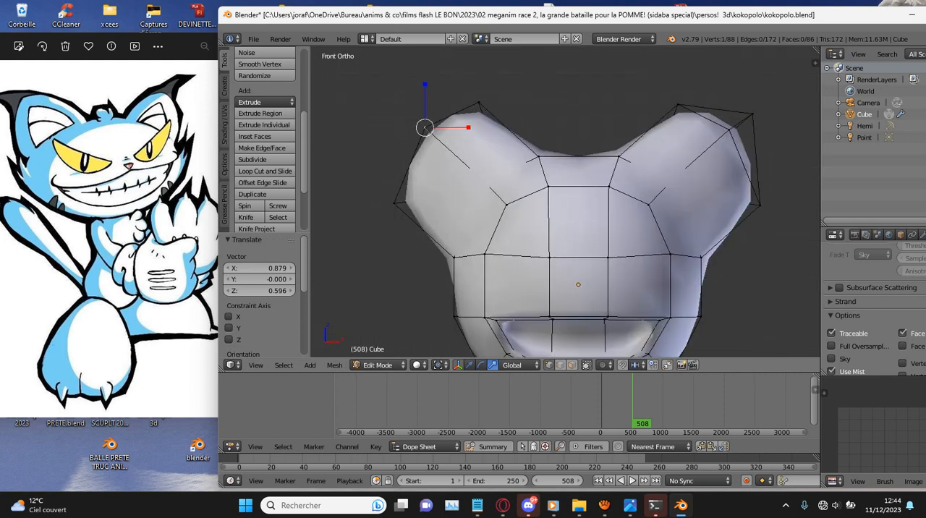
key(g)
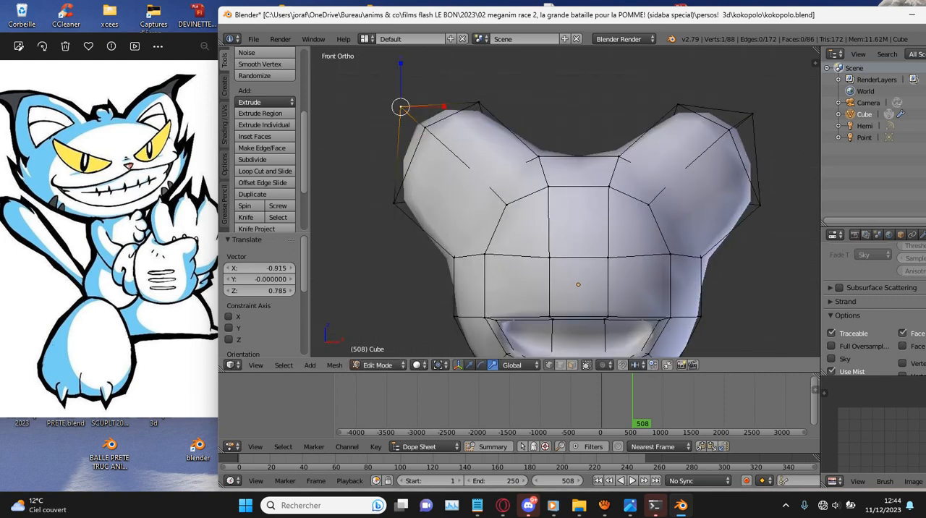
click(401, 107)
- Select the four end faces of the positive X ear and scale them down to about 0.82
scroll(564, 203, down, 4)
scroll(565, 202, up, 2)
scroll(565, 203, down, 3)
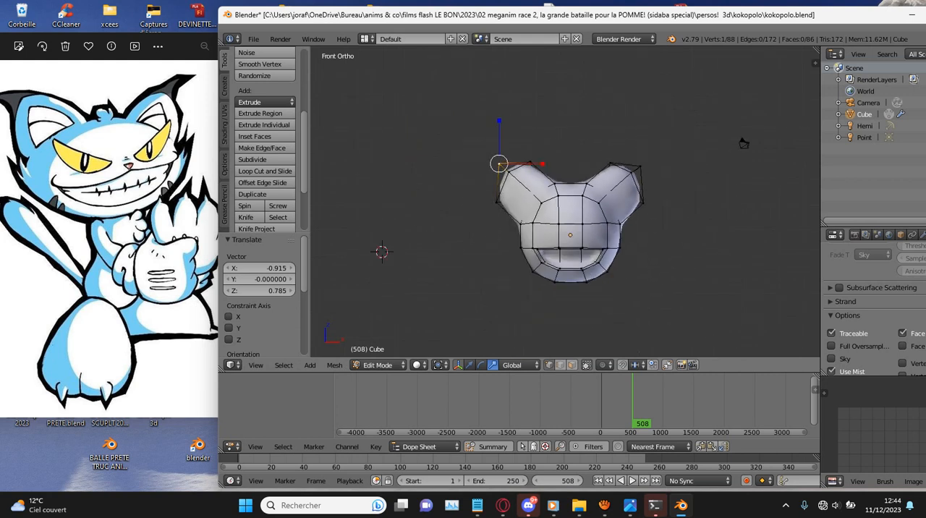
middle_drag(744, 143, 405, 197)
key(a)
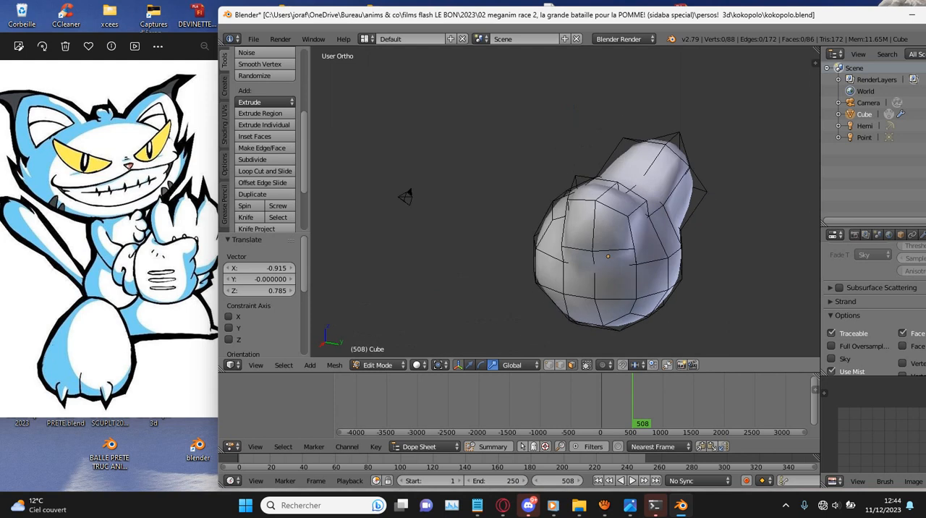
right_click(588, 192)
key(ctrl+KP_Add)
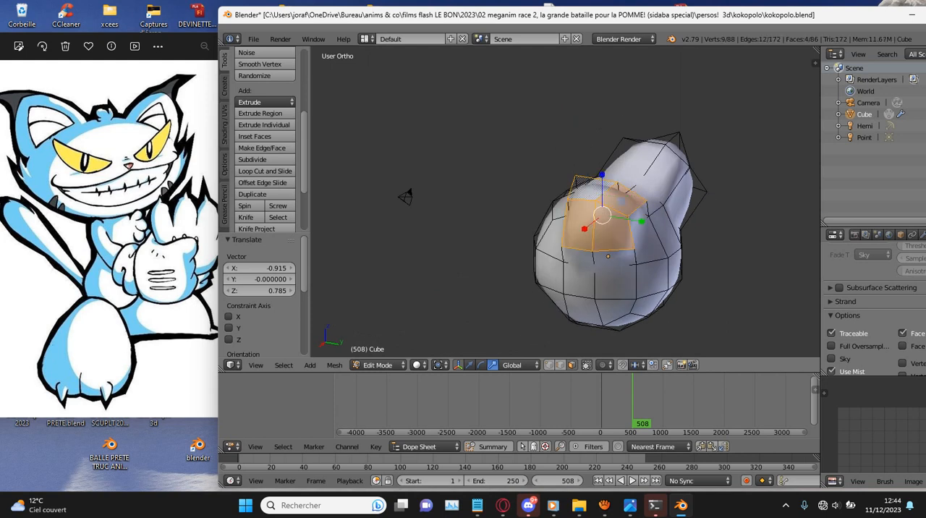
key(KP_1)
scroll(665, 217, up, 2)
key(s)
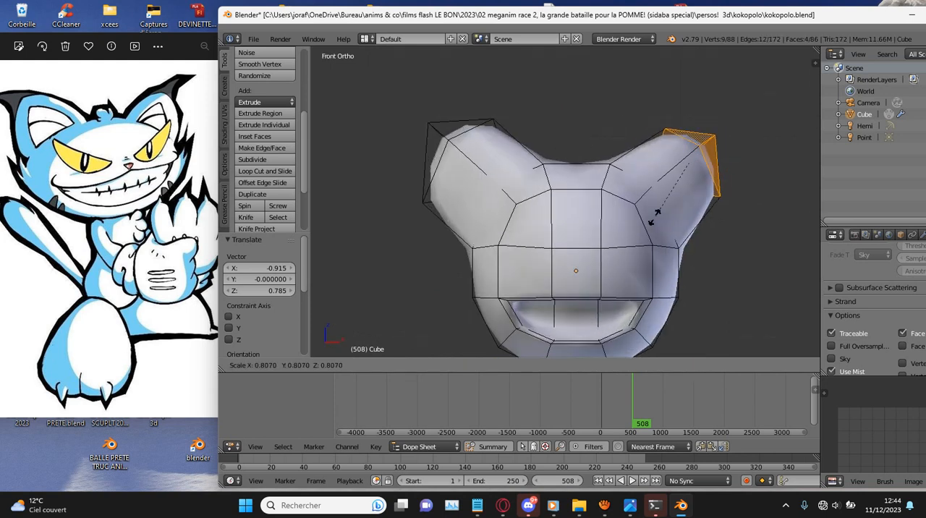
click(651, 210)
- Refine the size of the selected ear tip by scaling it by about 0.84 and back up by about 1.154
key(s)
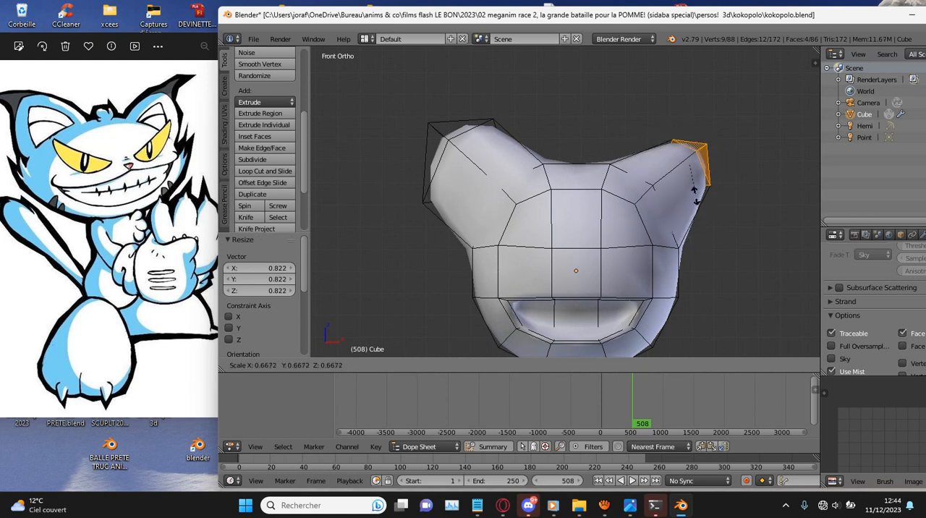
click(698, 198)
key(s)
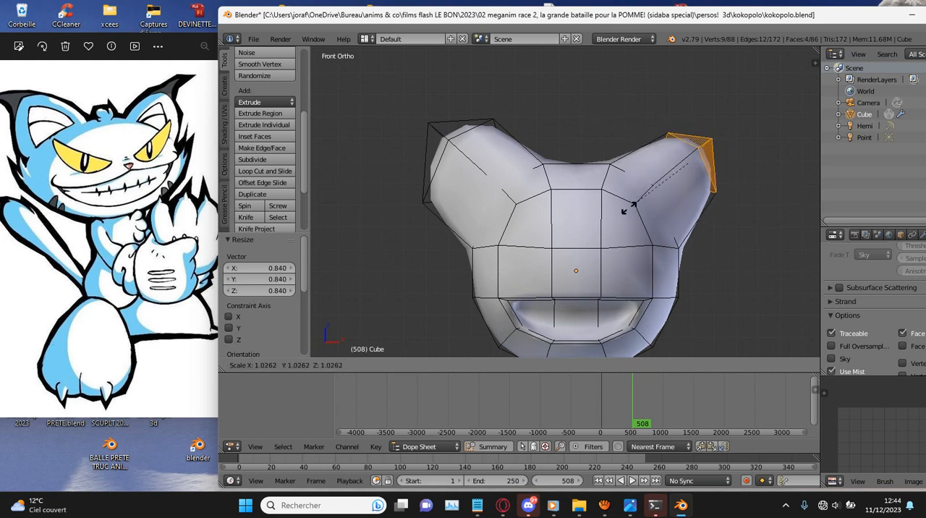
click(617, 207)
- Select the four end faces of the negative X ear in wireframe and scale them by about 0.776, then by about 1.055
key(z)
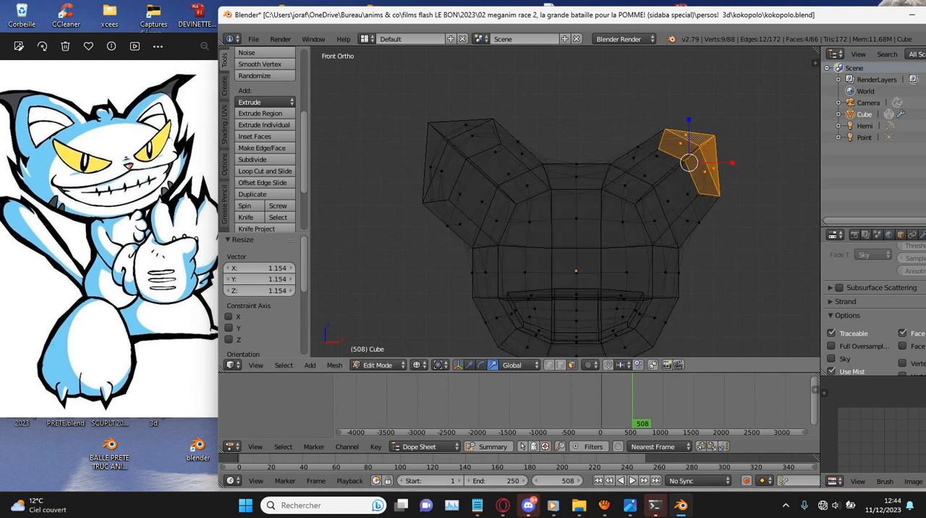
right_click(461, 127)
scroll(463, 126, down, 4)
drag(463, 126, 424, 171)
right_click(424, 171)
key(s)
key(Return)
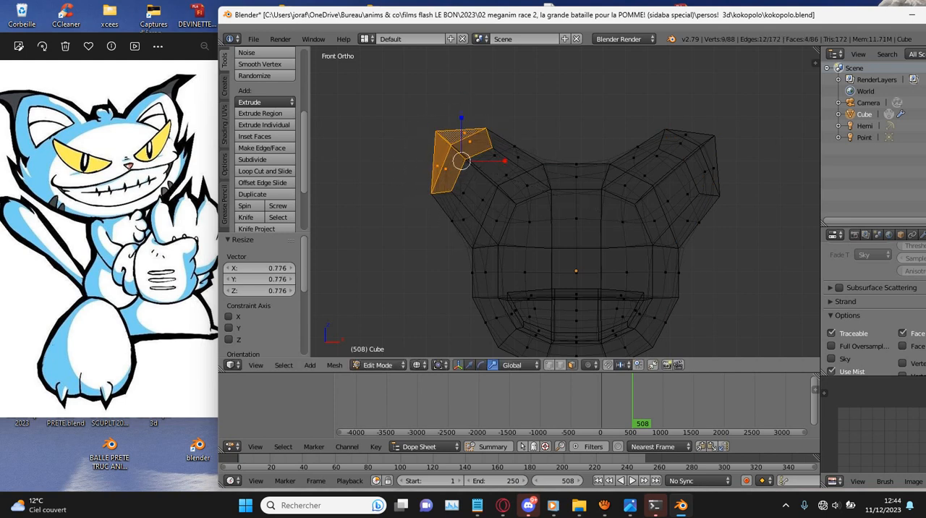
key(z)
key(s)
click(625, 217)
key(z)
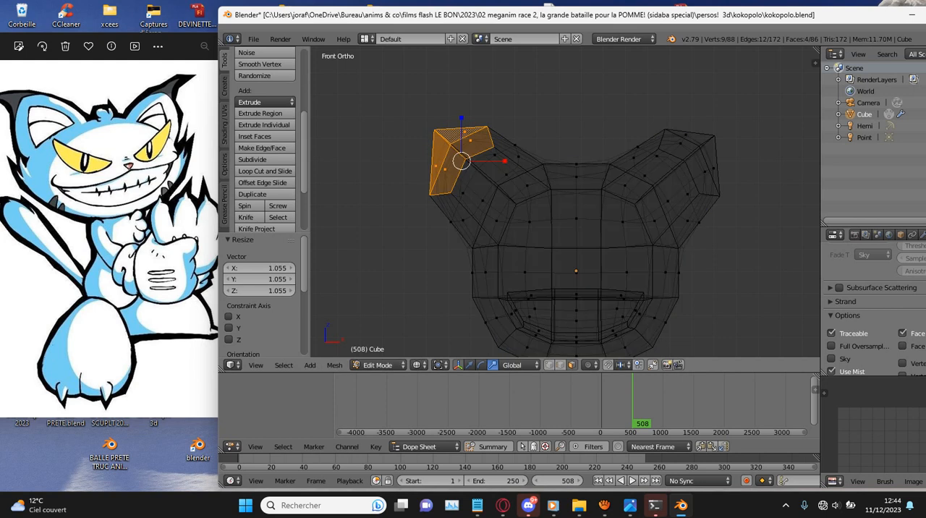
- Examine both ears in solid shading from the front and the back of the head
scroll(624, 217, down, 6)
scroll(624, 218, up, 4)
scroll(625, 217, up, 3)
key(z)
scroll(625, 218, down, 5)
middle_drag(625, 218, 530, 219)
middle_drag(574, 157, 423, 191)
scroll(565, 202, up, 3)
middle_drag(566, 202, 522, 205)
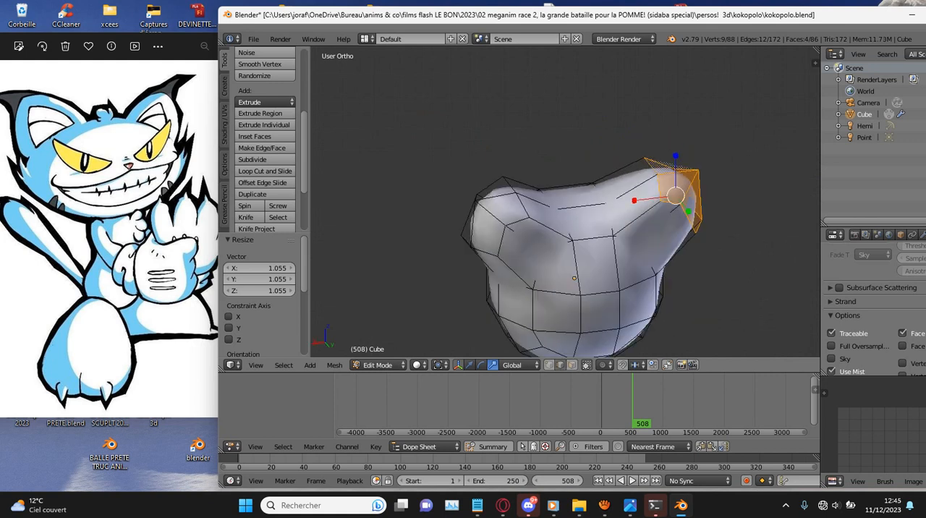
- Select an edge on the back of each ear and move both about 1.38 units backward along Y
right_click(522, 237)
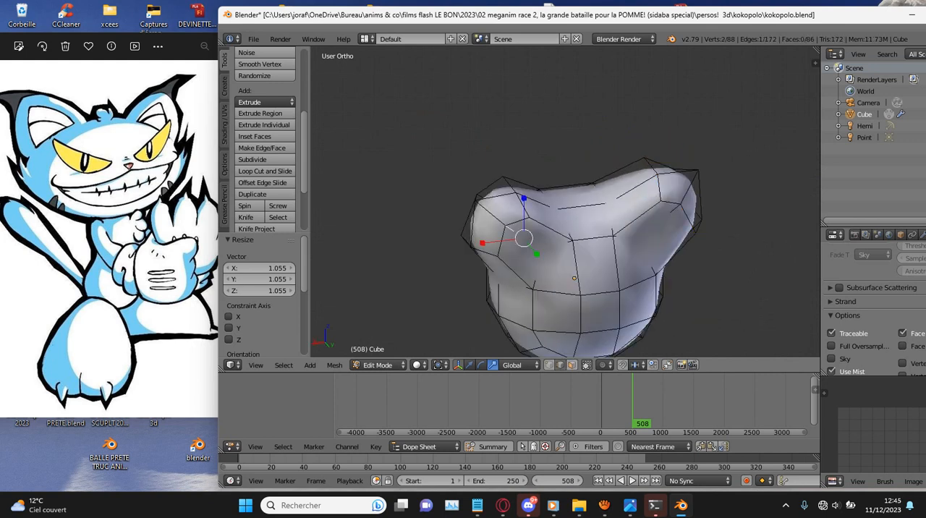
shift+right_click(659, 221)
key(KP_7)
shift+middle_drag(644, 188, 644, 276)
shift+scroll(573, 229, up, 1)
click(469, 365)
drag(574, 145, 574, 121)
- Inspect the reshaped ears from the side and the front
scroll(574, 120, down, 8)
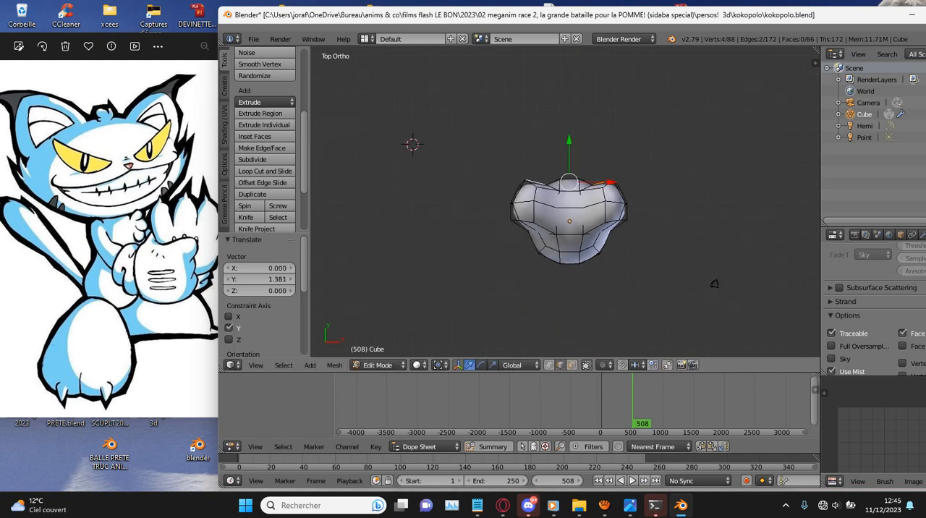
middle_drag(574, 121, 463, 62)
scroll(463, 62, up, 4)
ctrl+middle_drag(491, 142, 380, 56)
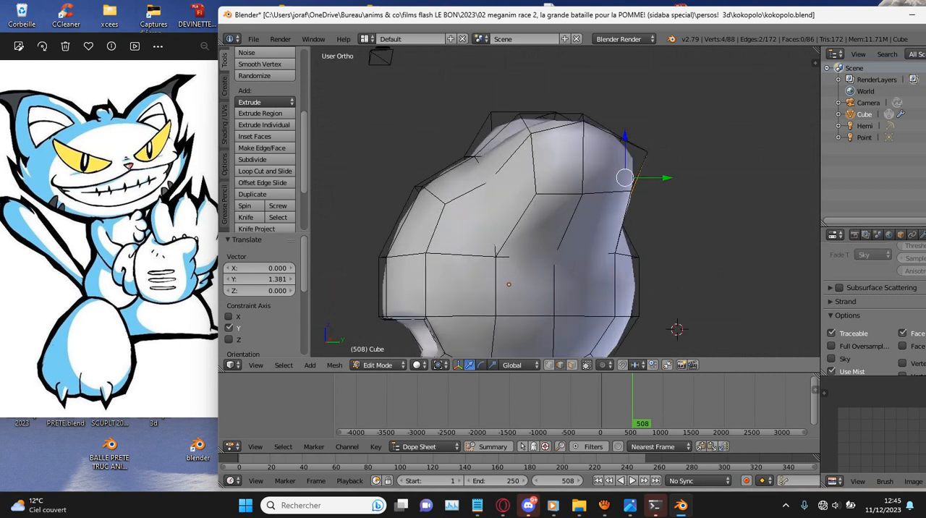
middle_drag(391, 217, 313, 219)
middle_drag(543, 210, 586, 211)
scroll(565, 202, down, 6)
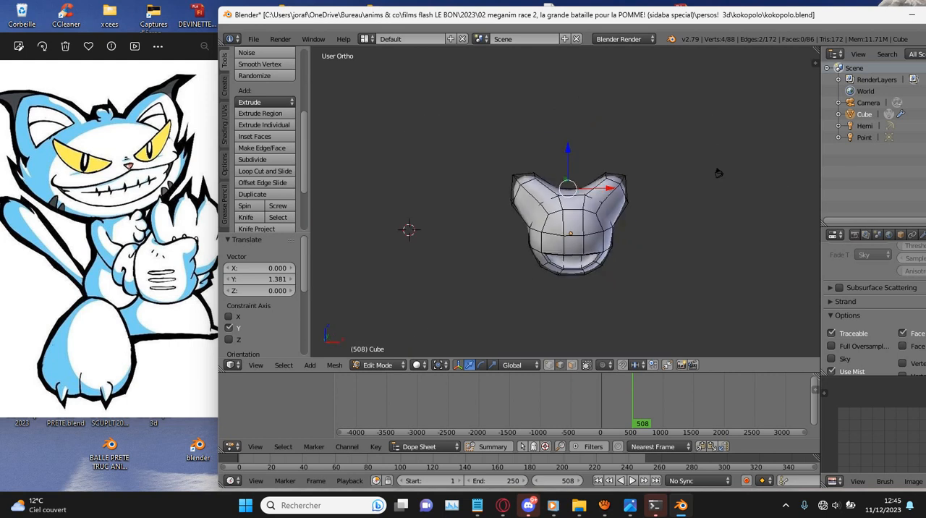
- Select the faces around the head at mouth level in side wireframe and move them about 0.904 units up along Z
key(KP_3)
scroll(550, 232, up, 2)
key(z)
key(c)
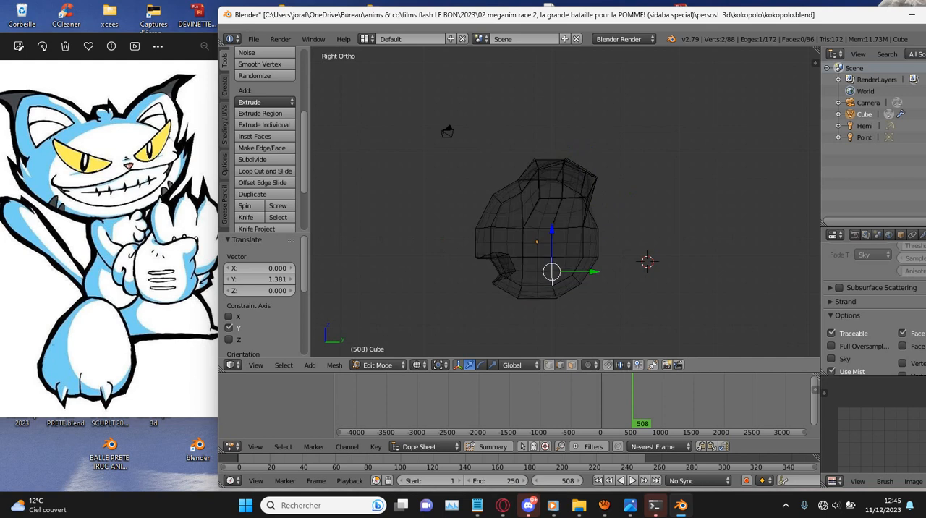
scroll(554, 265, up, 2)
key(Escape)
click(572, 366)
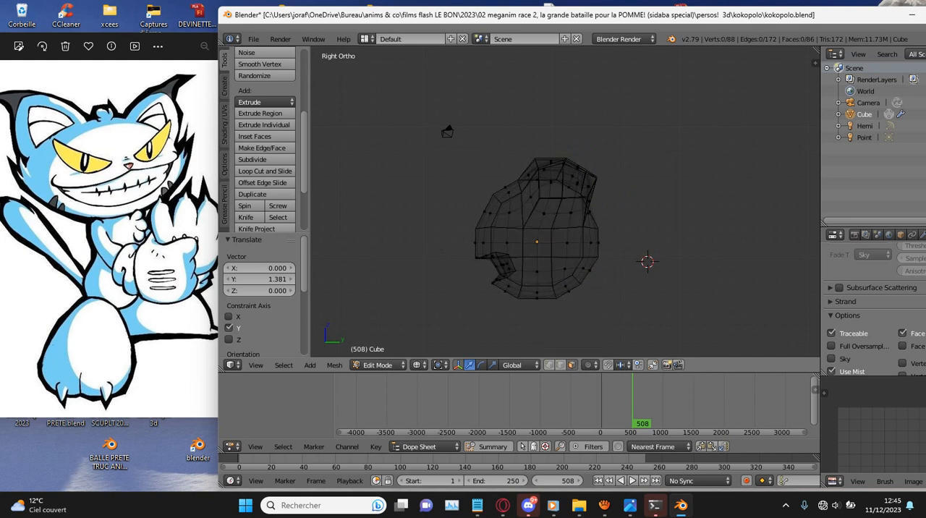
key(c)
drag(590, 259, 494, 261)
key(Escape)
click(493, 365)
mouse_move(536, 220)
mouse_down()
mouse_move(534, 240)
mouse_move(537, 209)
mouse_up()
mouse_move(447, 132)
middle_down()
mouse_move(746, 139)
mouse_move(676, 141)
mouse_move(769, 121)
middle_up()
key(z)
middle_drag(572, 196, 612, 231)
scroll(611, 232, up, 3)
right_click(563, 211)
middle_drag(562, 211, 627, 226)
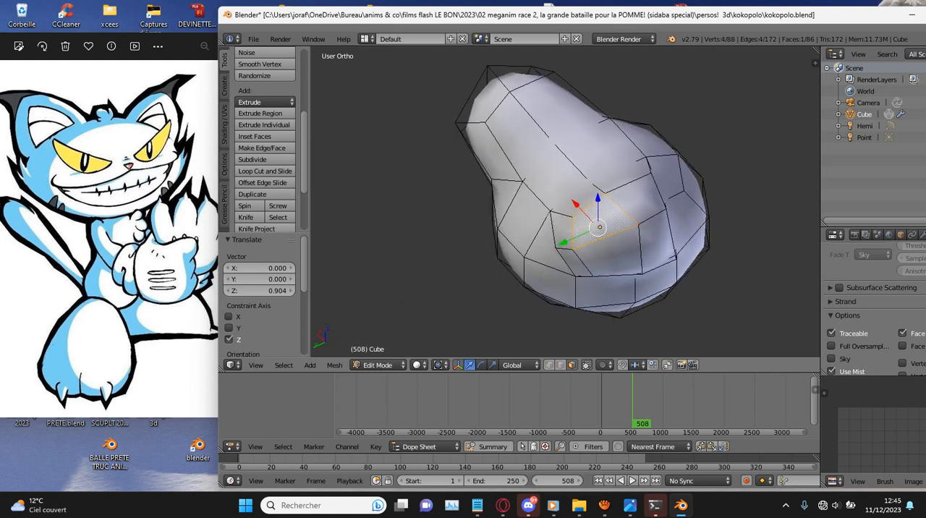
click(561, 365)
right_click(565, 248)
shift+right_click(606, 237)
key(KP_7)
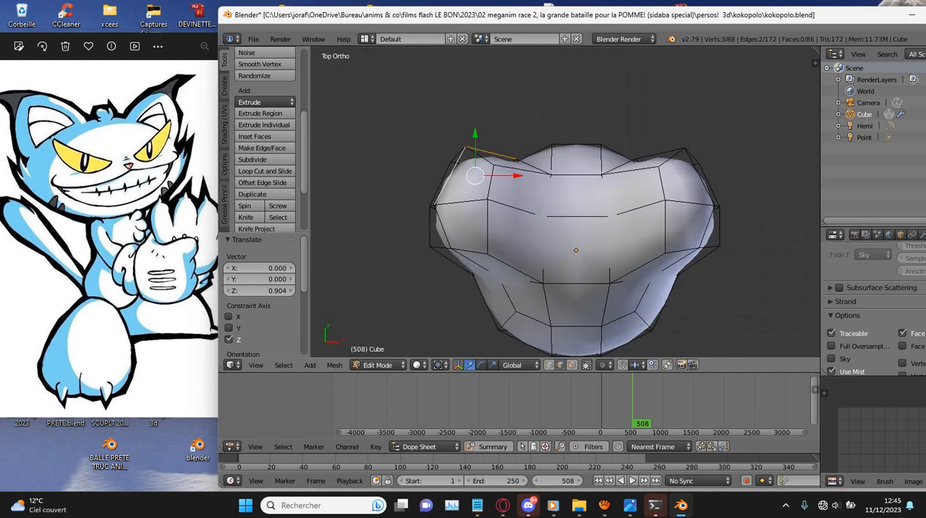
key(g)
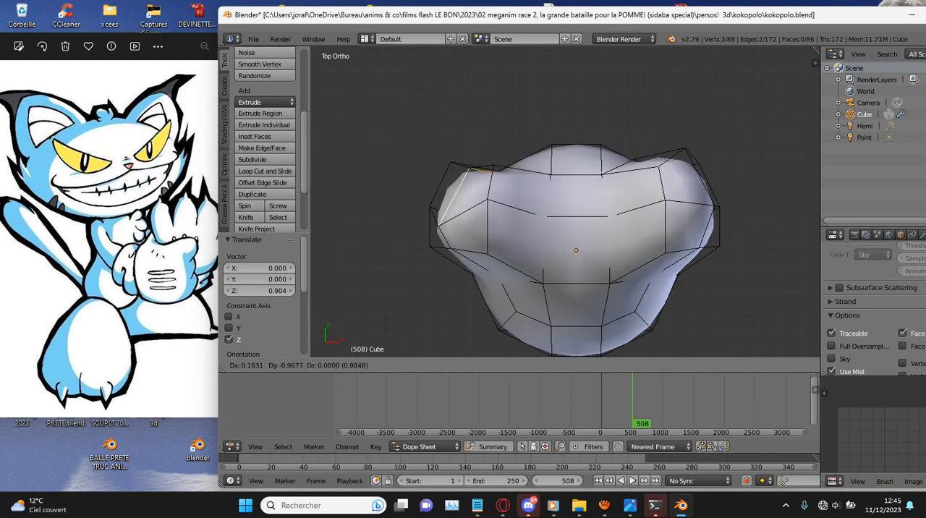
key(Escape)
- Select two faces on the back of each ear and move all four about 0.68 units forward along Y
middle_drag(507, 196, 716, 137)
key(a)
right_click(627, 184)
key(c)
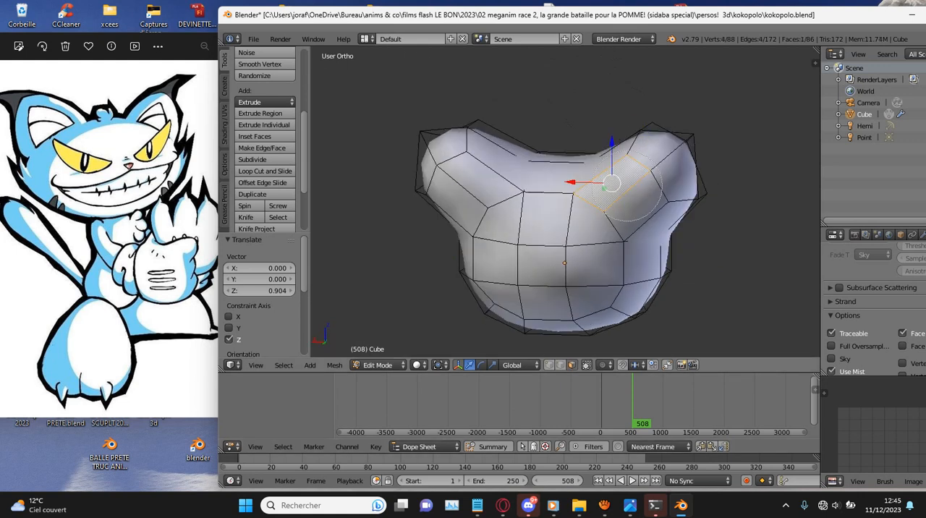
click(636, 203)
click(473, 190)
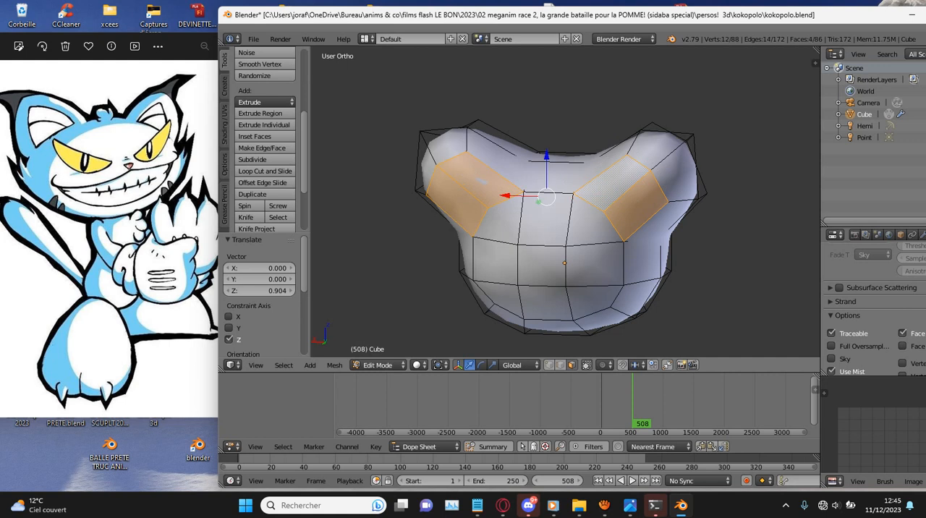
key(KP_7)
key(g)
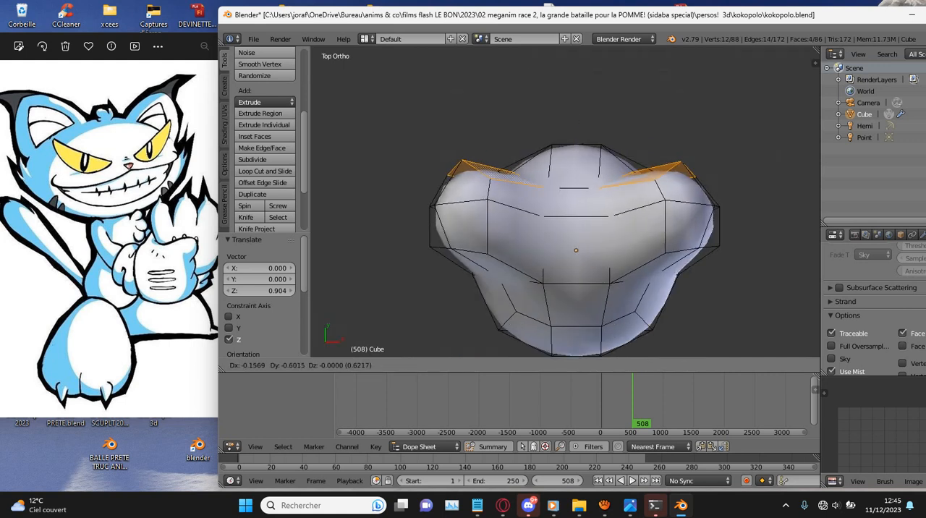
key(Escape)
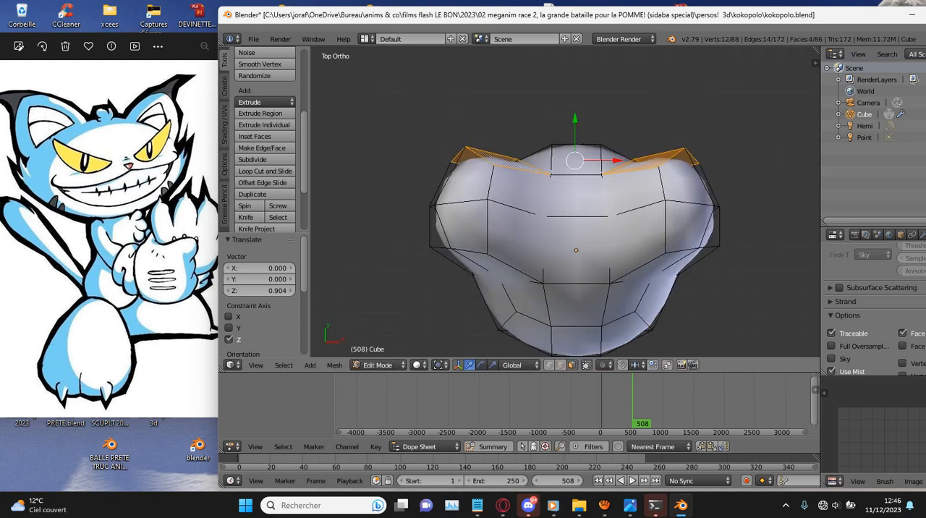
drag(575, 118, 576, 134)
middle_drag(576, 134, 570, 116)
key(KP_1)
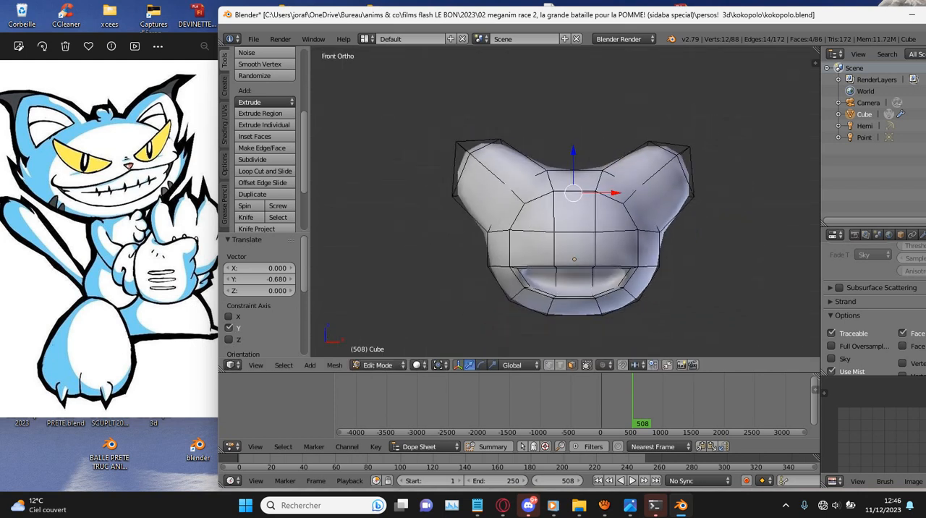
scroll(577, 217, up, 1)
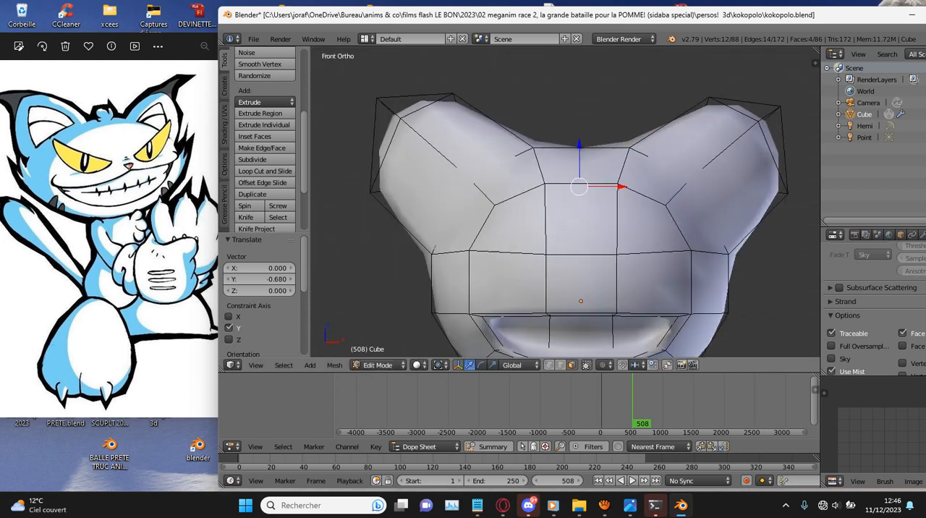
right_click(417, 186)
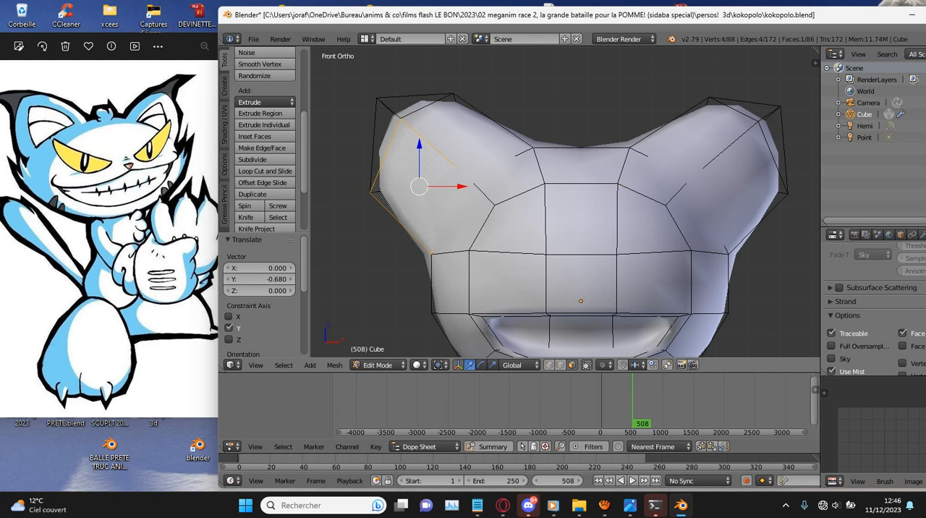
shift+right_click(464, 136)
shift+right_click(418, 104)
shift+right_click(385, 139)
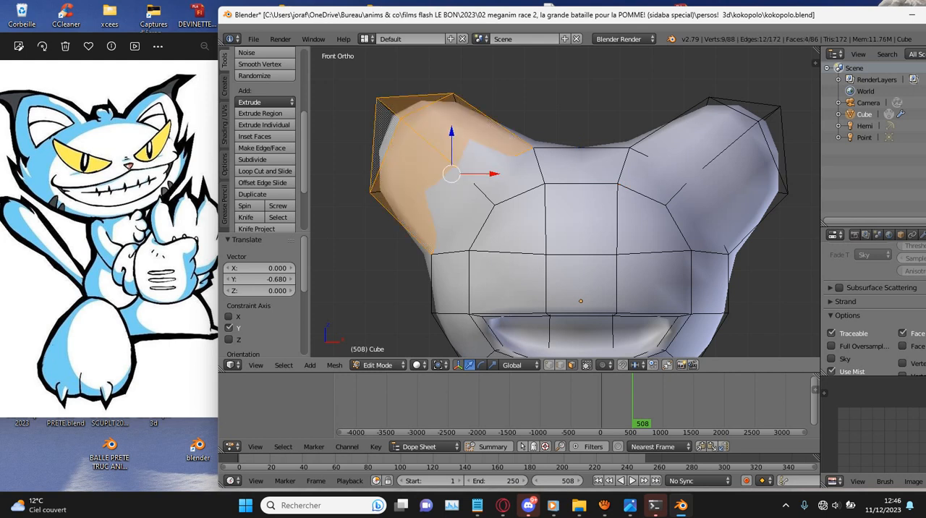
middle_drag(463, 166, 540, 175)
scroll(558, 192, up, 2)
right_click(571, 216)
right_click(611, 138)
key(e)
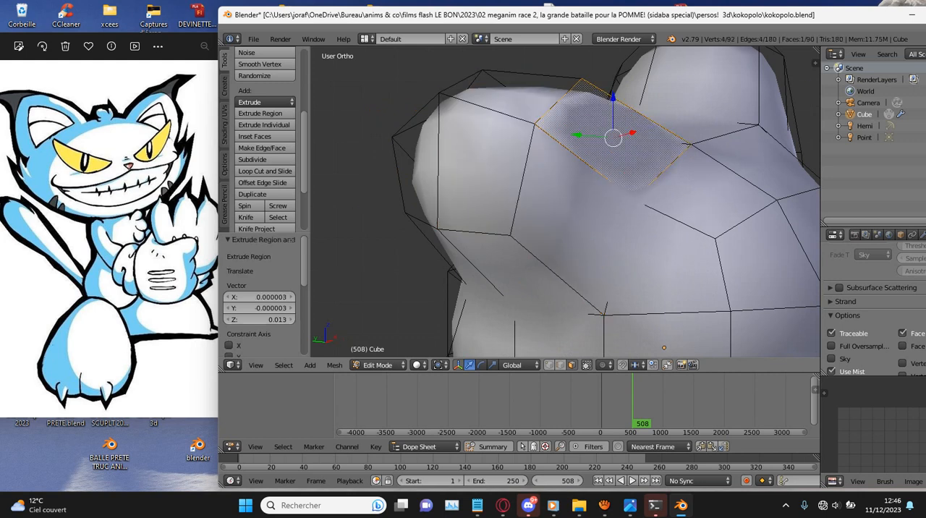
key(ctrl+z)
- Extrude the two front faces of the negative X ear in place and scale them to 0.85
shift+right_click(566, 215)
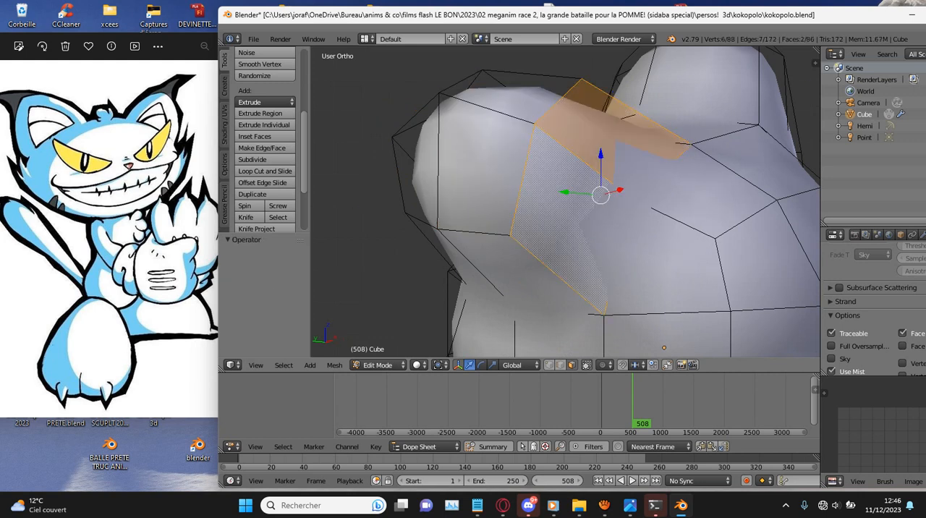
key(e)
click(684, 202)
key(s)
click(670, 200)
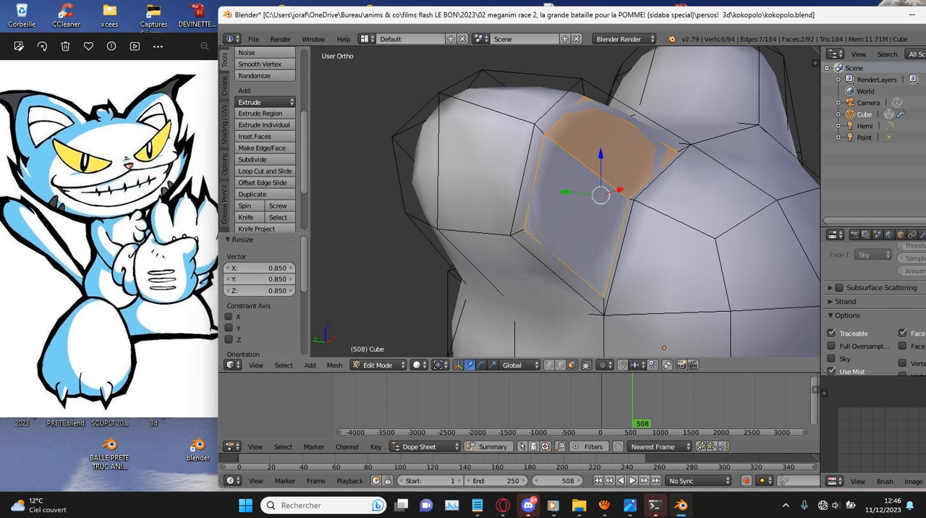
- Extrude the inset faces of the negative X ear about 1.3 units inward and scale the recess floor to about 0.902
key(ctrl+KP_3)
key(e)
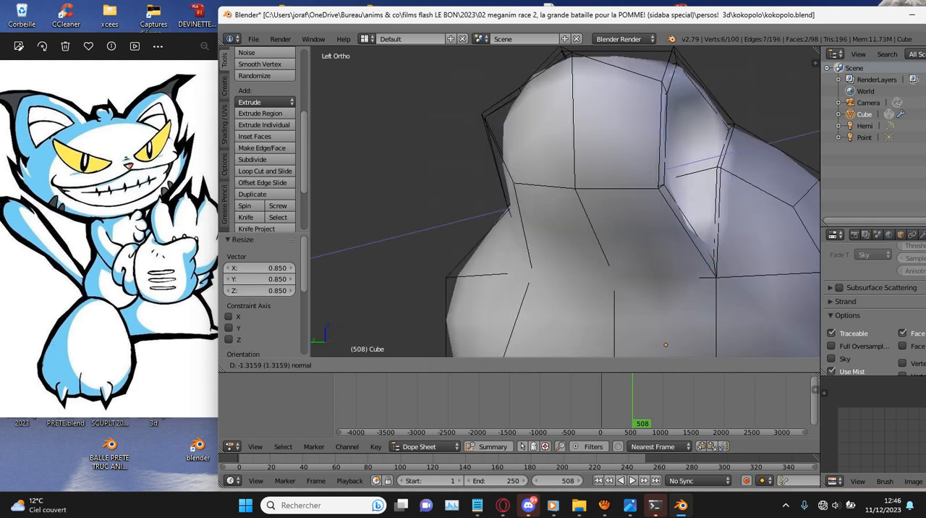
click(618, 210)
key(z)
scroll(617, 209, down, 3)
middle_drag(618, 210, 509, 221)
key(s)
click(505, 217)
key(z)
- Select the two front faces of the positive X ear, extrude them in place and scale them to 0.85
right_click(667, 186)
shift+right_click(703, 220)
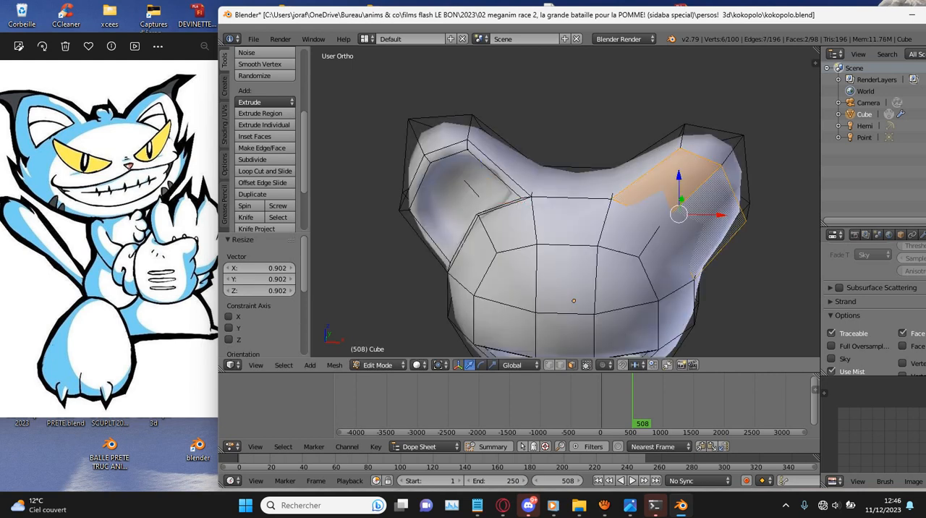
key(KP_1)
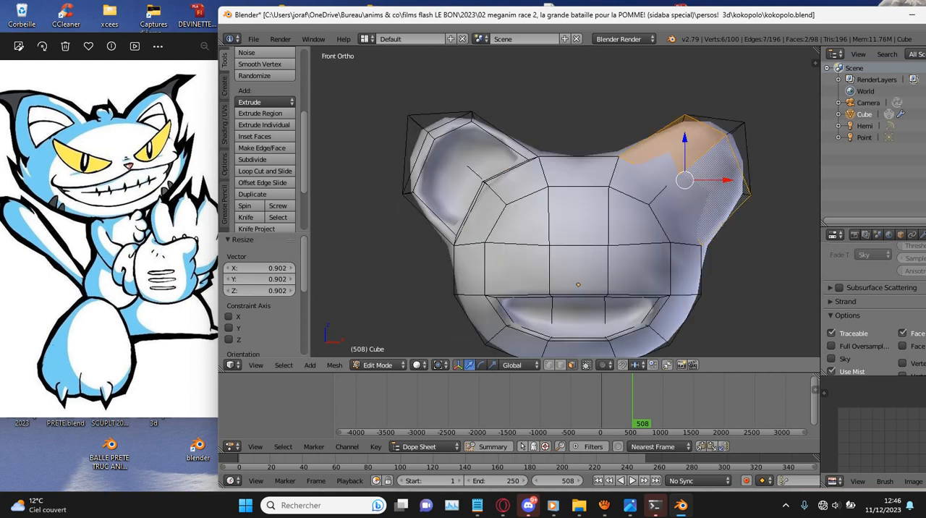
key(e)
key(Escape)
key(s)
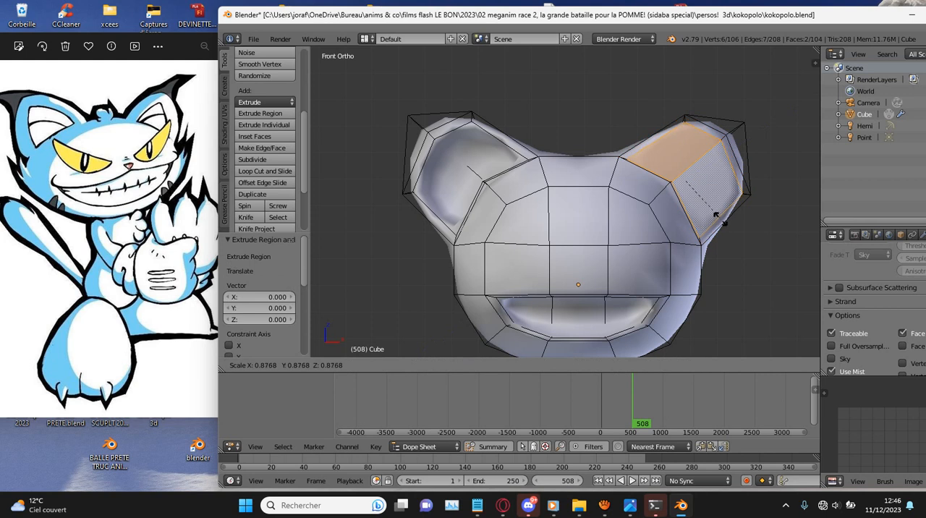
click(718, 217)
- Extrude the inset faces of the positive X ear about 1.285 units inward to form the ear hollow
key(KP_3)
scroll(566, 202, up, 3)
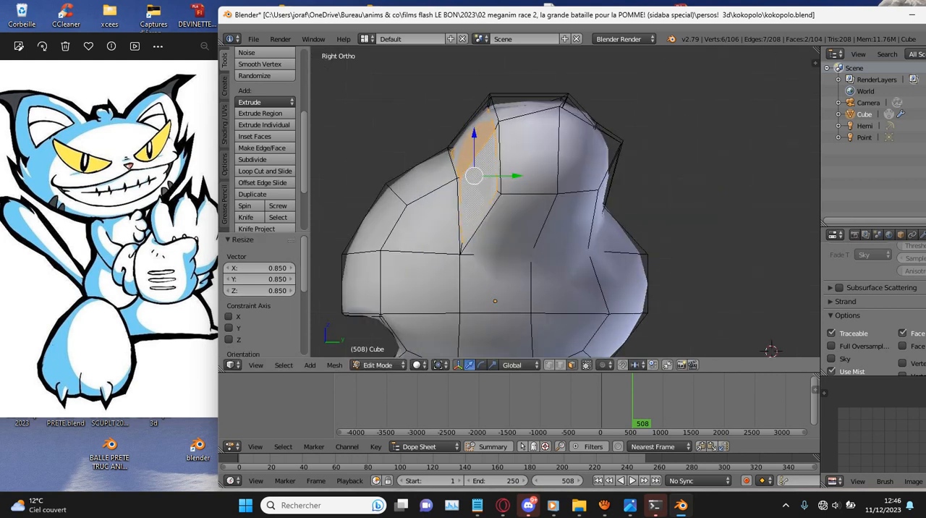
key(g)
key(Return)
key(z)
- Scale the positive X ear's hollow floor to about 0.9 and shift it 0.177 along Y and 0.114 along Z
key(z)
key(e)
key(Return)
key(z)
key(s)
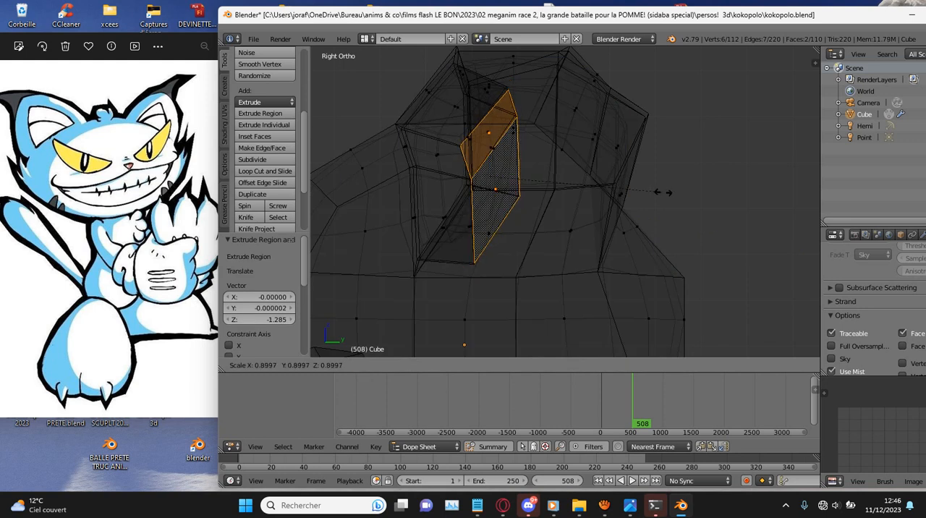
click(664, 192)
key(s)
click(525, 123)
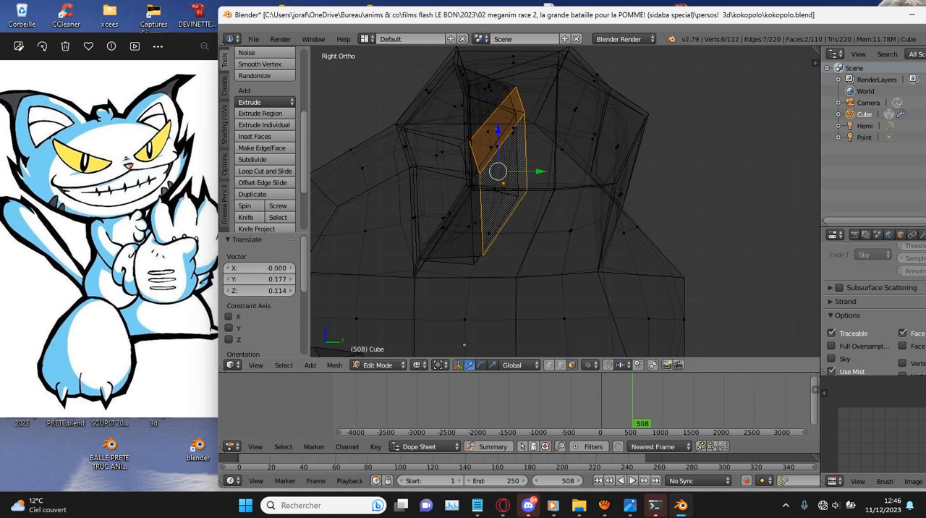
key(z)
scroll(525, 124, down, 5)
middle_drag(524, 124, 673, 139)
scroll(674, 139, up, 2)
- Select the four lower outer faces of the negative X ear in front wireframe and rotate them by 15°
key(KP_1)
right_click(430, 218)
key(z)
scroll(425, 207, up, 1)
key(c)
scroll(413, 217, down, 5)
click(404, 223)
right_click(405, 223)
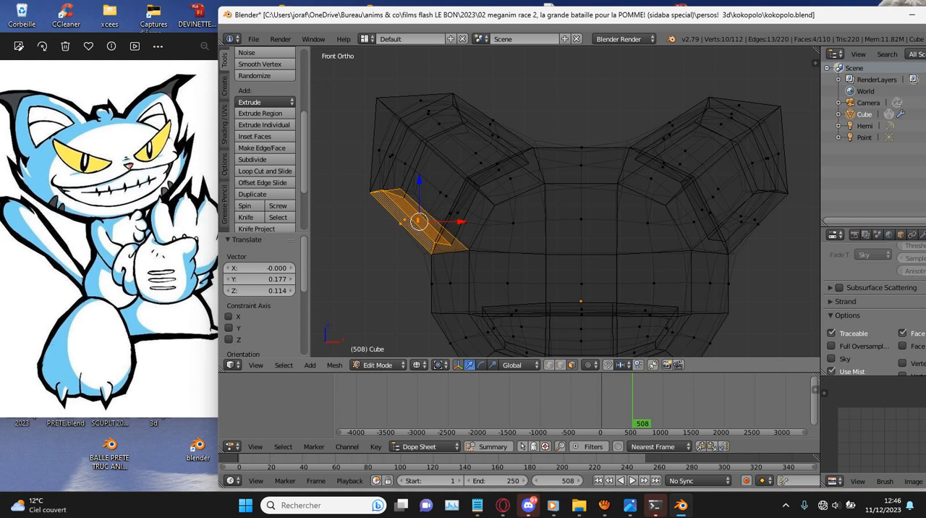
key(r)
click(472, 242)
- Move the negative X ear's lower outer faces inward and up, adjusting by about -0.054 along X and Z
key(g)
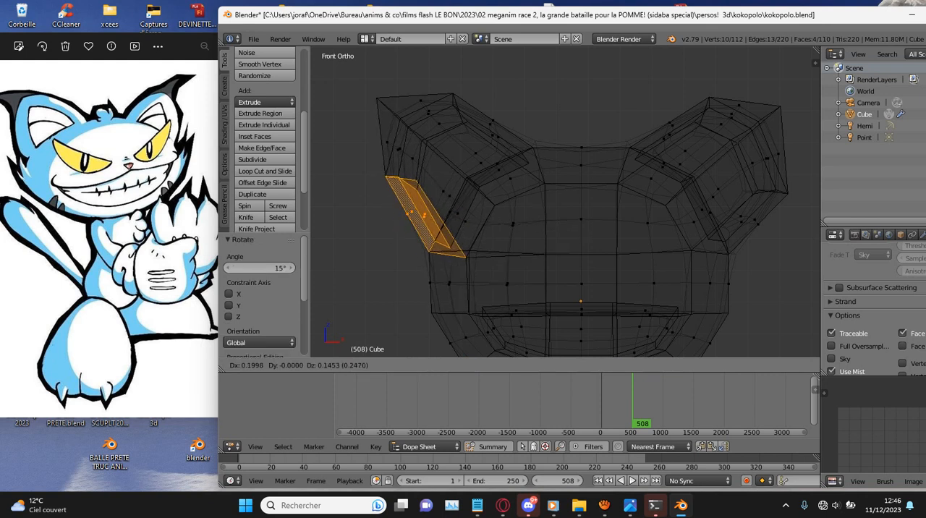
click(481, 236)
key(g)
click(479, 238)
- Rotate the four lower outer faces of the positive X ear by -18.3° and move them -0.381 along X and 0.091 along Z
right_click(760, 219)
key(c)
click(752, 227)
right_click(752, 227)
key(z)
key(r)
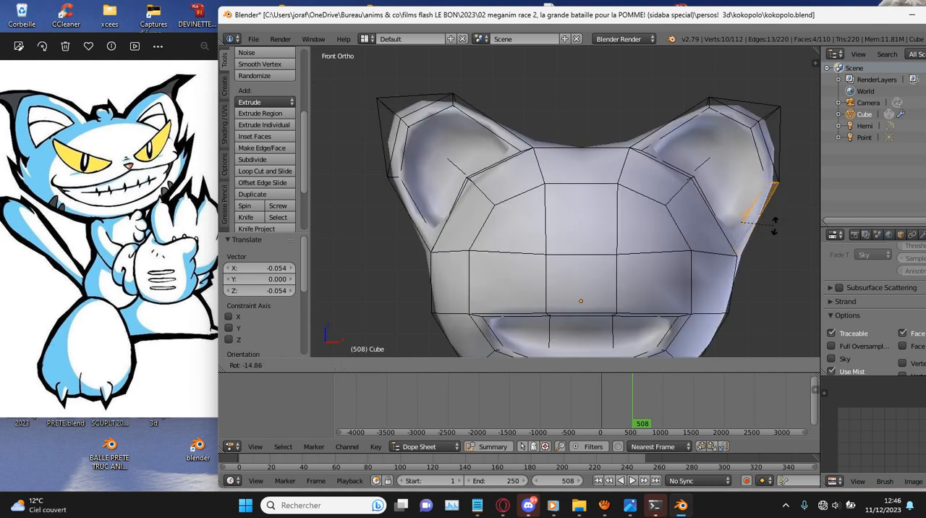
click(771, 223)
key(g)
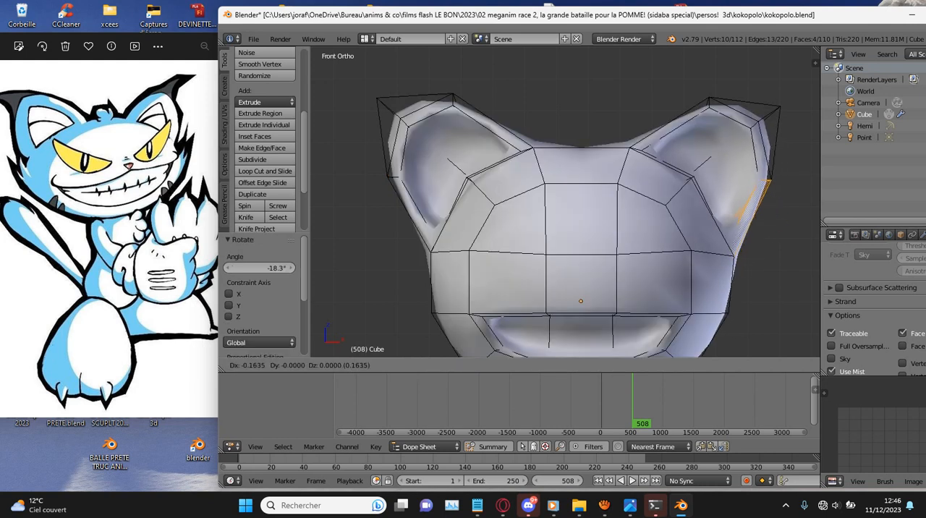
click(757, 220)
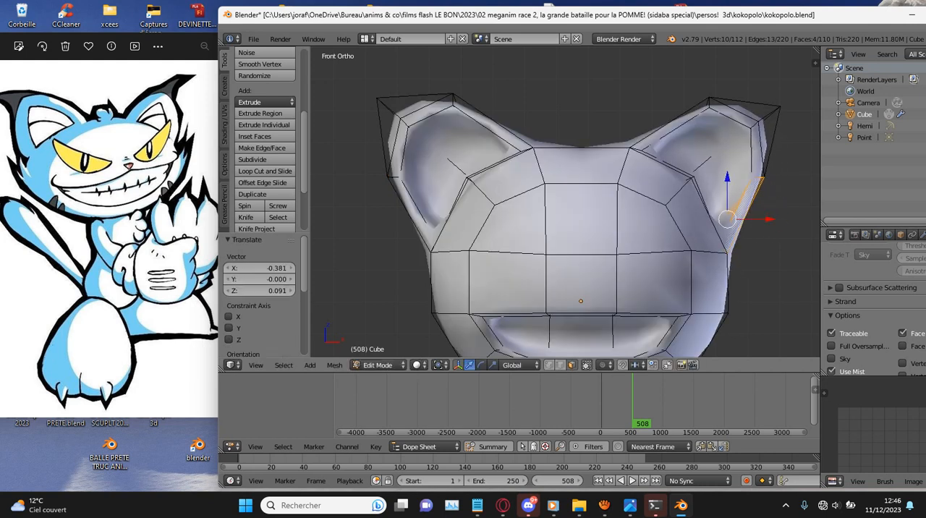
- Select the four tip faces of the positive X ear and move them 0.018 along X and -0.182 along Z
key(z)
right_click(737, 103)
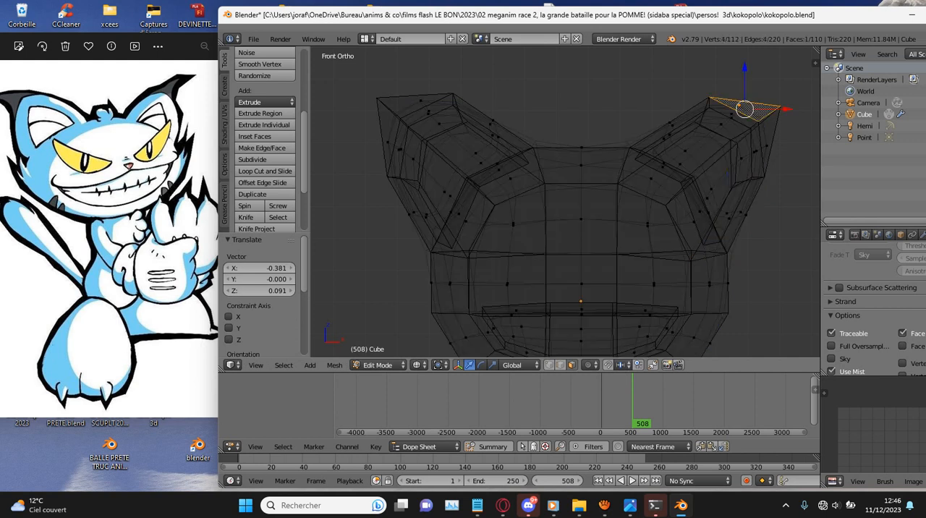
key(c)
click(731, 113)
right_click(730, 114)
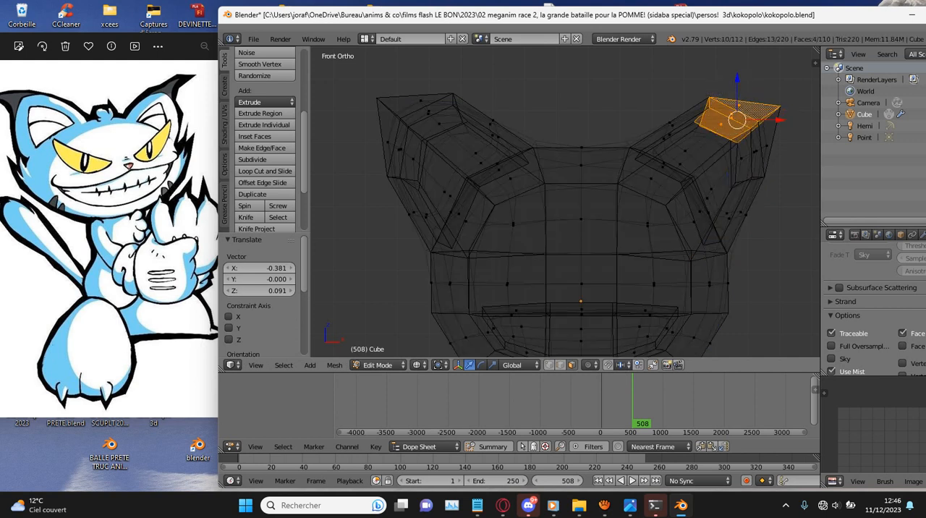
key(g)
click(731, 121)
- Select the four tip faces of the negative X ear and move them -0.236 along X and -0.145 along Z
right_click(433, 109)
key(c)
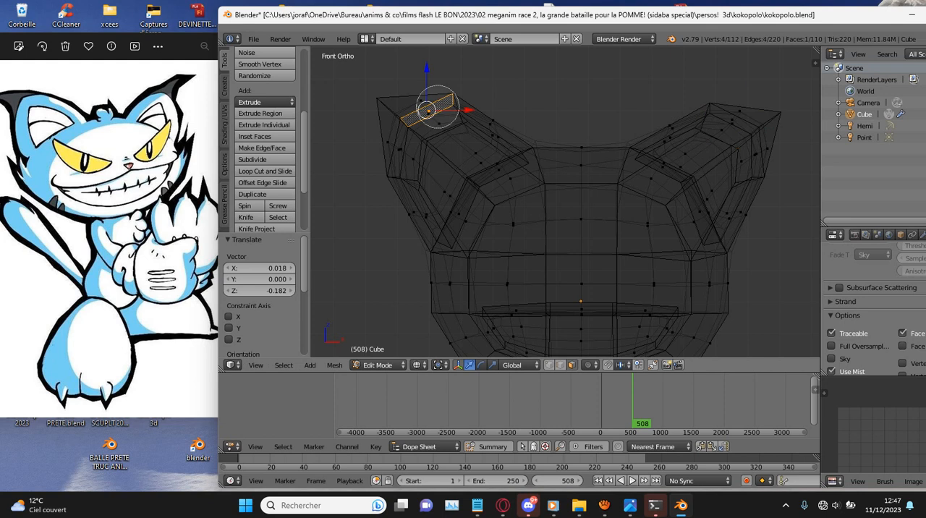
drag(429, 110, 440, 120)
key(g)
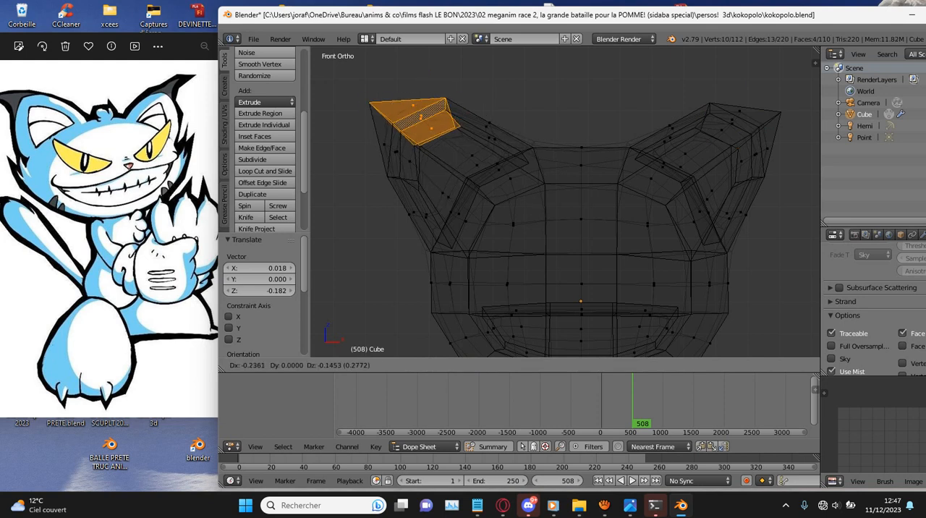
key(Return)
- Check the ears in solid shading and save the file over kokopolo.blend
key(z)
scroll(507, 167, down, 6)
middle_drag(507, 167, 419, 192)
middle_drag(522, 145, 505, 150)
key(ctrl+s)
click(504, 151)
scroll(535, 167, up, 5)
right_click(582, 202)
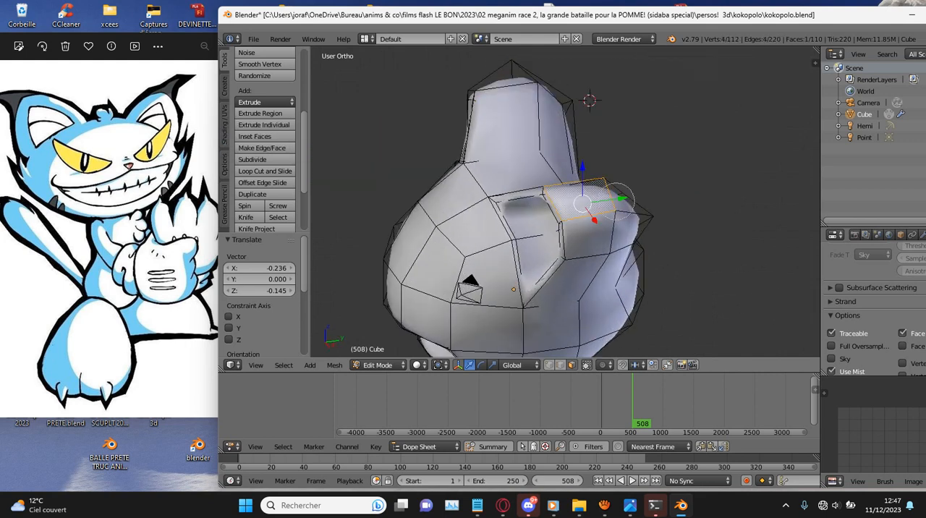
click(612, 209)
right_click(613, 210)
key(ctrl+z)
- Select the two end faces at the positive X ear's tip, extrude them and scale them to 0.822
shift+right_click(588, 236)
key(KP_1)
key(KP_Decimal)
scroll(588, 236, down, 2)
scroll(588, 236, down, 2)
mouse_move(588, 236)
middle_down()
mouse_move(628, 262)
mouse_move(595, 246)
middle_up()
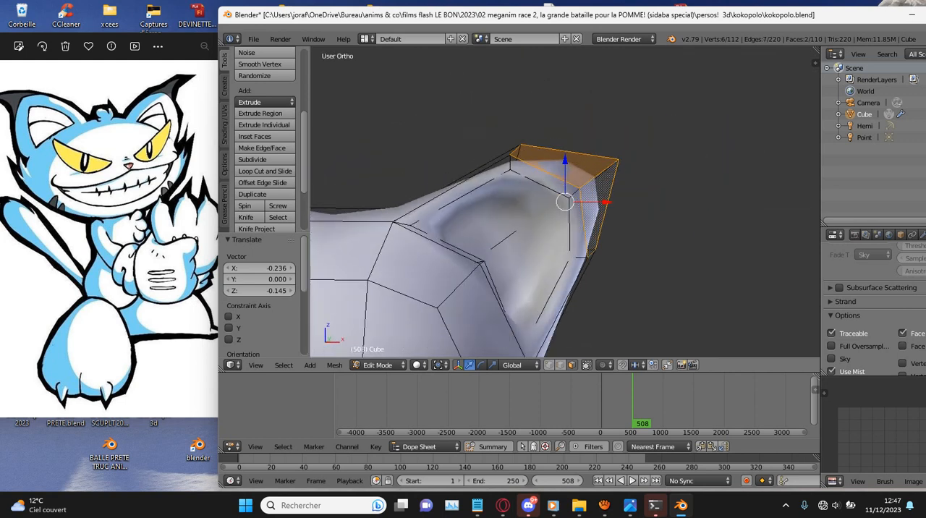
key(e)
click(600, 231)
key(s)
key(Return)
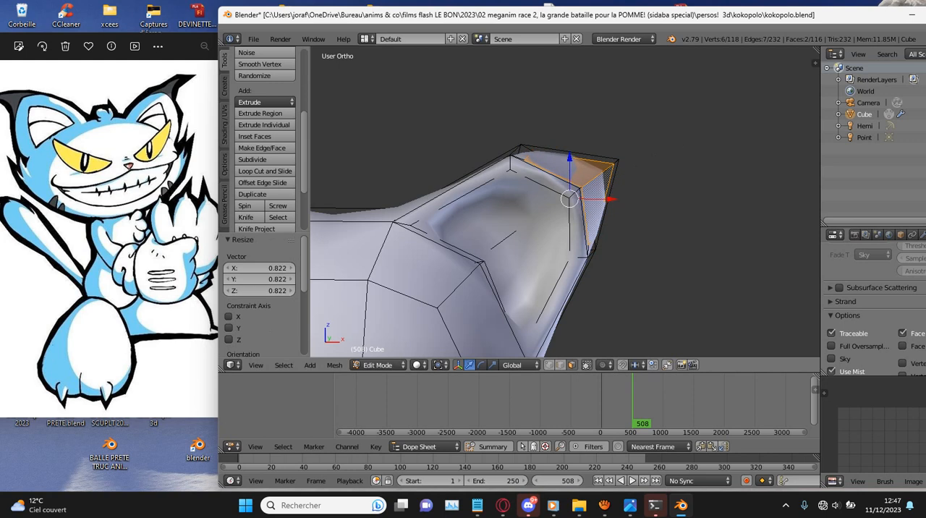
- Rescale the positive X ear's two tip faces and move them -0.135 along X and 0.157 along Z
key(KP_1)
scroll(566, 202, down, 1)
key(g)
click(673, 141)
key(s)
click(659, 149)
- Extrude the positive X ear's tip faces outward, then scale, rotate and reposition them to taper the ear
key(e)
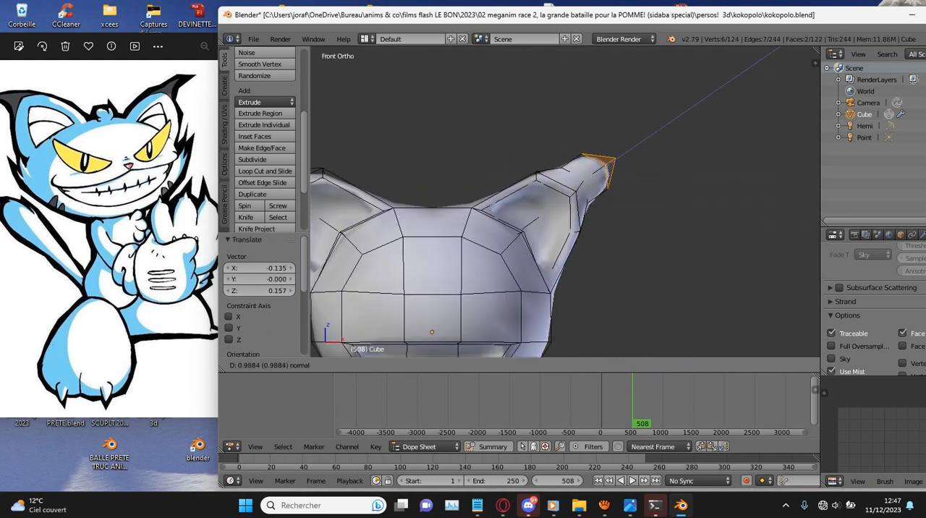
key(Return)
key(s)
click(661, 141)
key(r)
click(664, 150)
key(g)
click(662, 153)
- Extrude the positive X ear's tip again, scale it to 0.357 and move it -0.472 along X and -0.562 along Z
key(e)
click(684, 154)
key(s)
click(666, 153)
key(g)
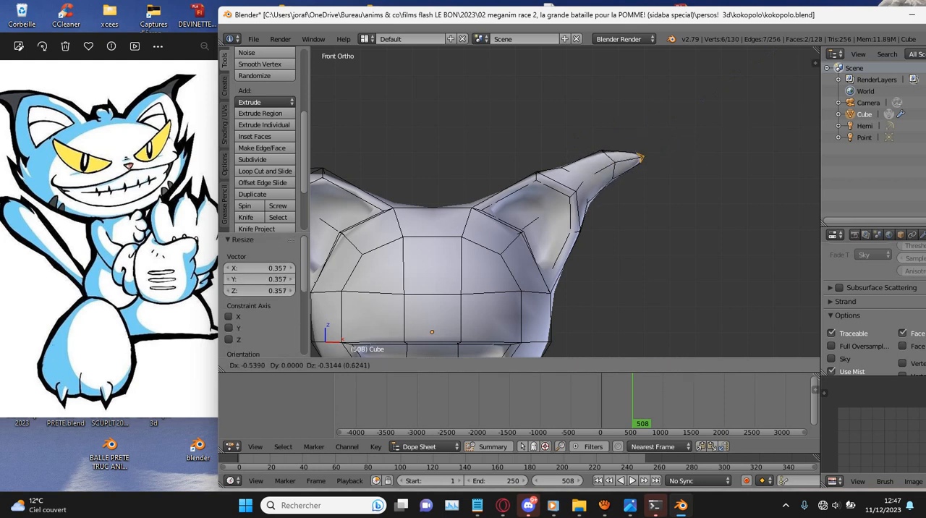
click(655, 168)
- Select the two end faces at the negative X ear's tip, extrude them 0.627 and scale them down
scroll(655, 168, down, 3)
scroll(655, 168, up, 2)
middle_drag(629, 173, 705, 202)
right_click(466, 267)
shift+right_click(457, 293)
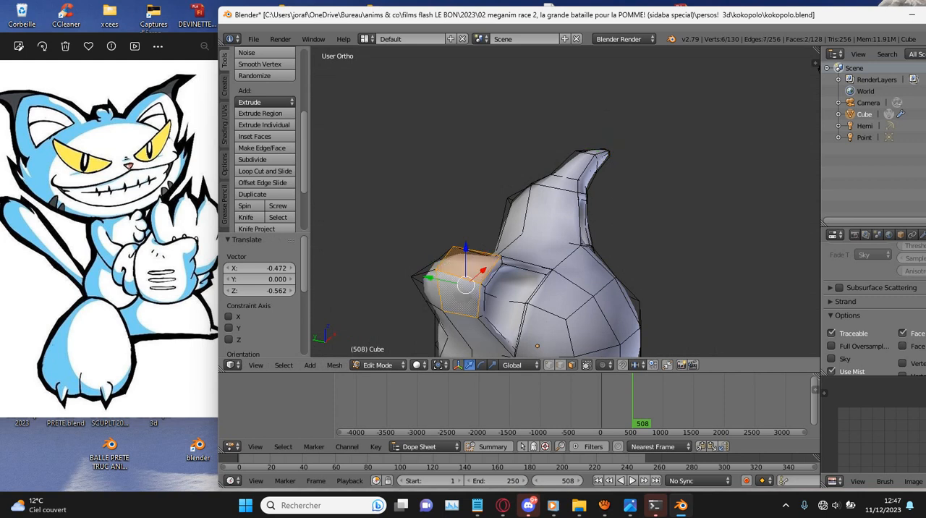
key(KP_1)
shift+middle_drag(458, 293, 587, 294)
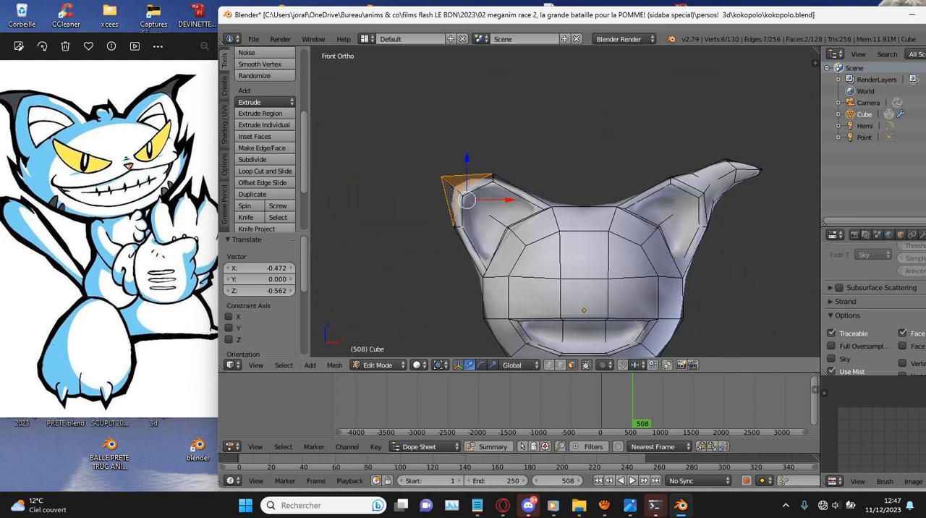
scroll(587, 294, up, 2)
key(e)
click(571, 282)
key(s)
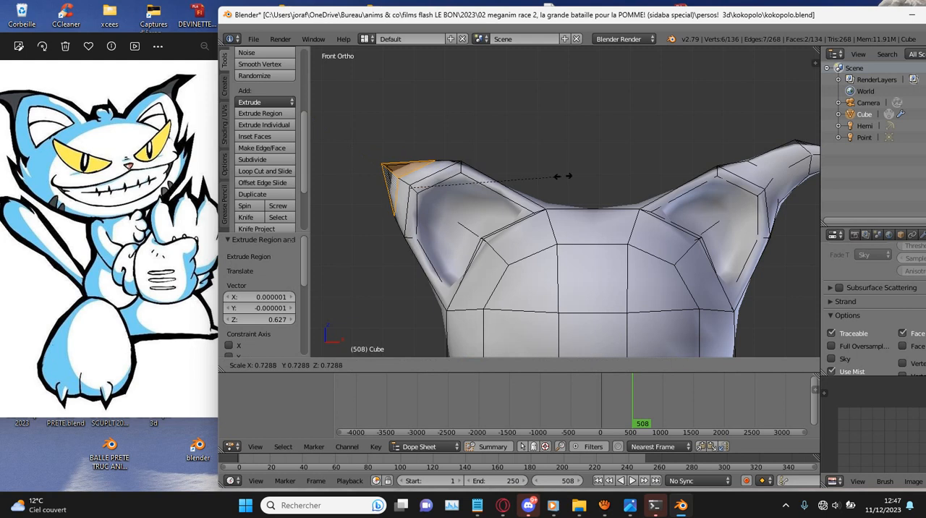
click(575, 175)
- Extrude the negative X ear's tip faces another 1.845 and scale them down
key(e)
click(534, 157)
key(s)
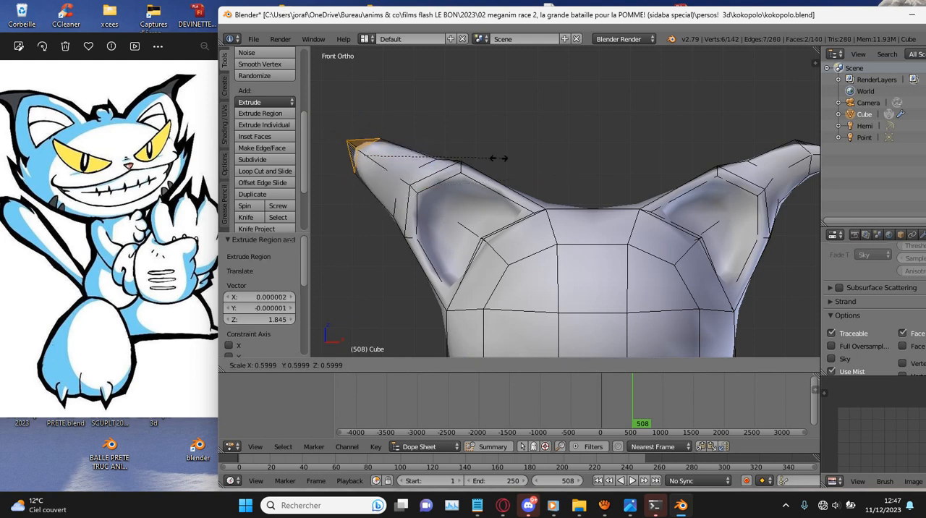
click(425, 155)
scroll(425, 155, down, 3)
key(h)
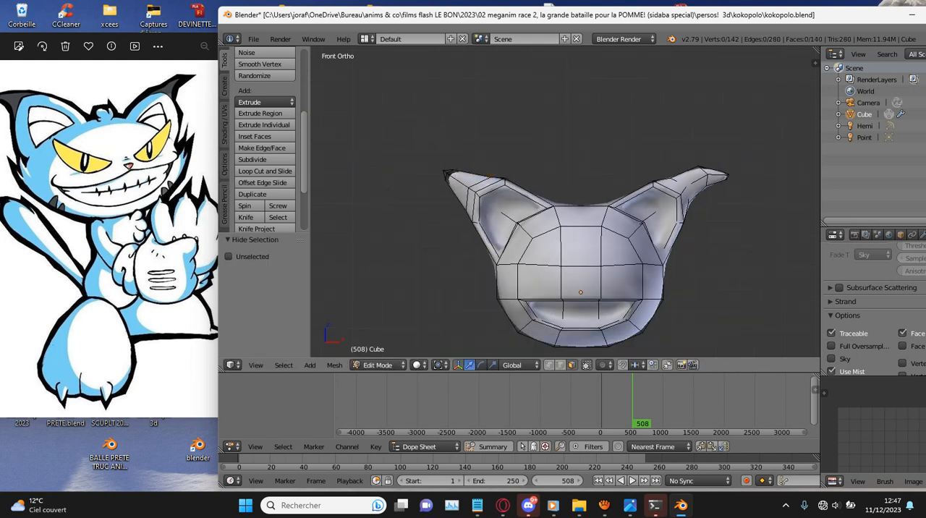
key(alt+h)
- Rescale, rotate and reposition the negative X ear's tip faces to shape the taper
scroll(595, 197, up, 2)
key(s)
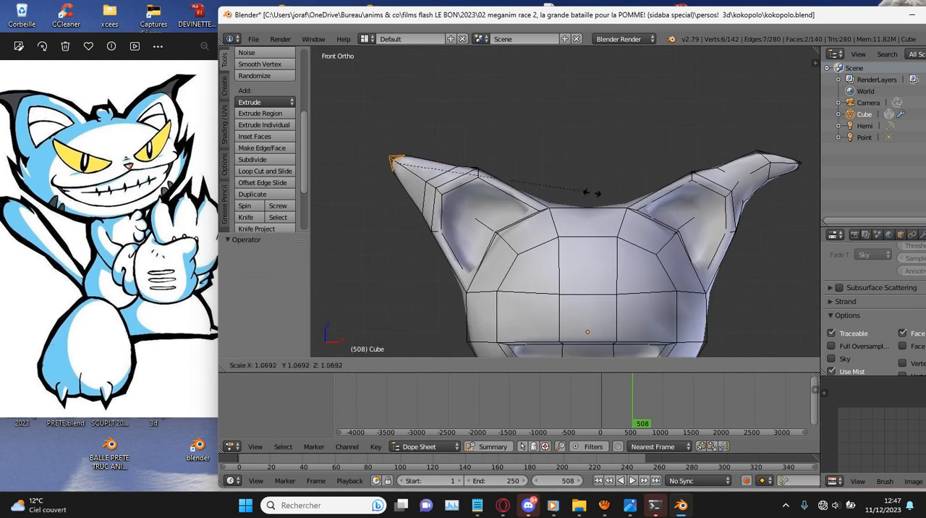
click(660, 227)
key(r)
click(666, 197)
key(g)
click(663, 200)
- Extrude the negative X ear's tip 2.043, scale it to 0.426 and move it 0.270 along X and -0.786 along Z
key(e)
click(599, 190)
key(s)
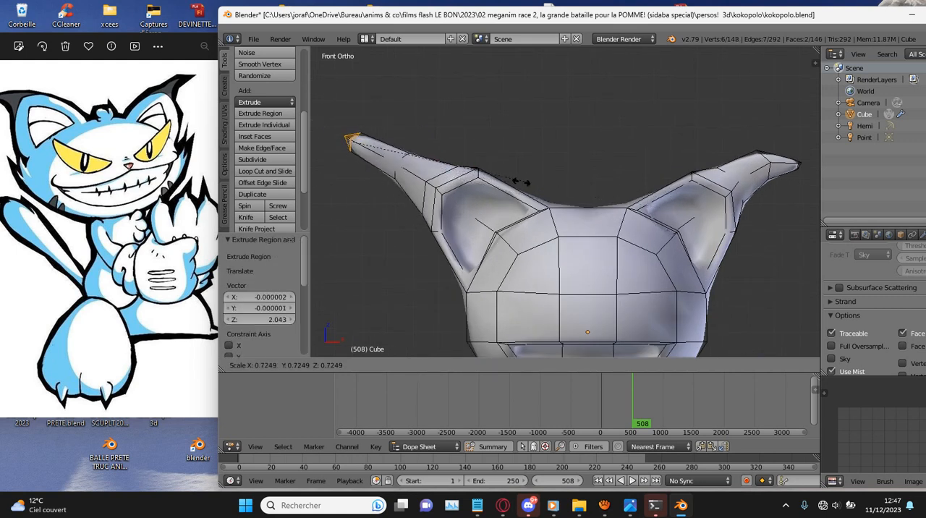
click(458, 172)
key(g)
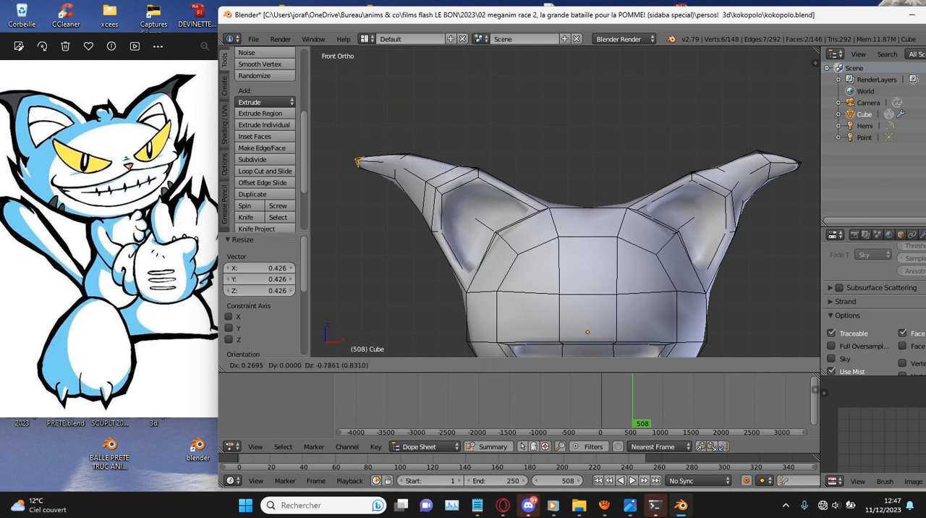
click(358, 161)
- Select the face on the outer side of the negative X ear and move it -0.162 along X and -0.404 along Z
scroll(566, 202, down, 3)
scroll(566, 203, up, 2)
middle_drag(566, 203, 649, 192)
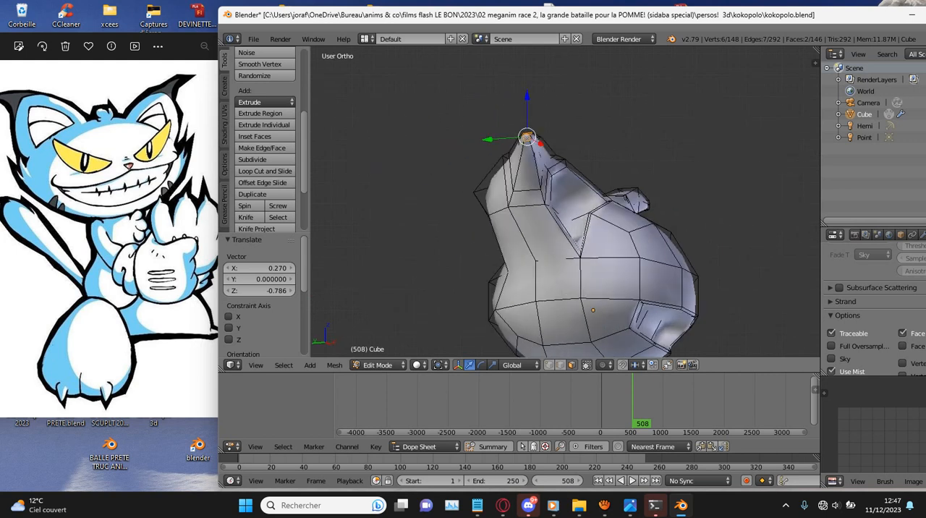
key(KP_1)
key(g)
key(Escape)
middle_drag(430, 190, 515, 193)
right_click(523, 203)
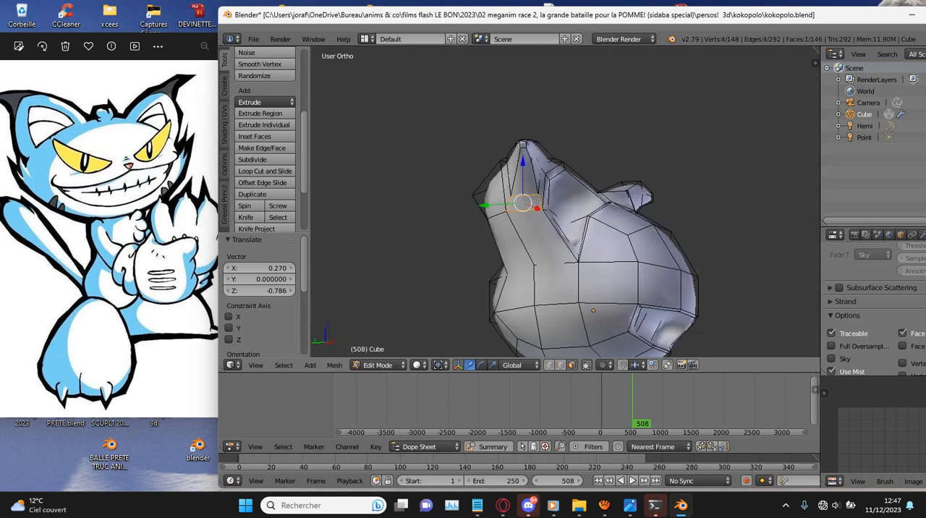
key(KP_1)
key(g)
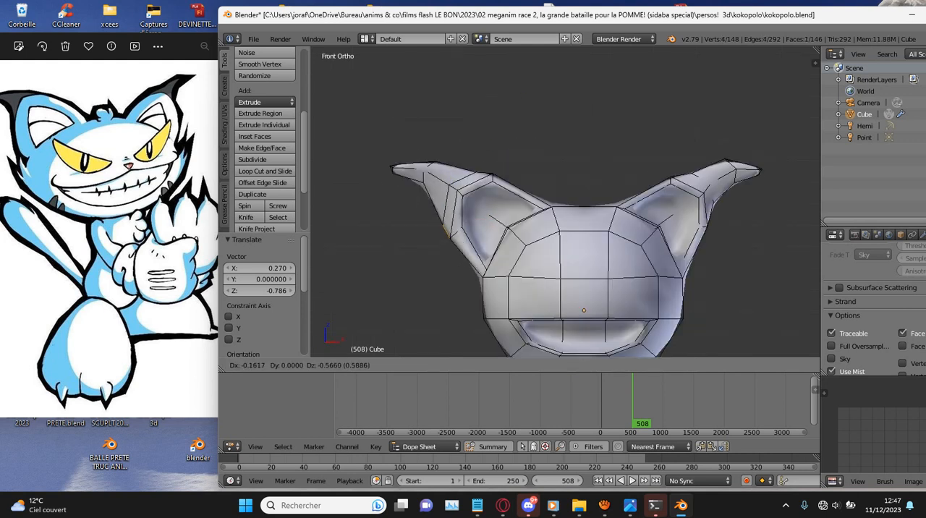
click(506, 244)
- Select the face on the outer side of the positive X ear and move it 0.243 along X and -0.216 along Z
middle_drag(673, 217, 590, 233)
right_click(641, 206)
key(KP_1)
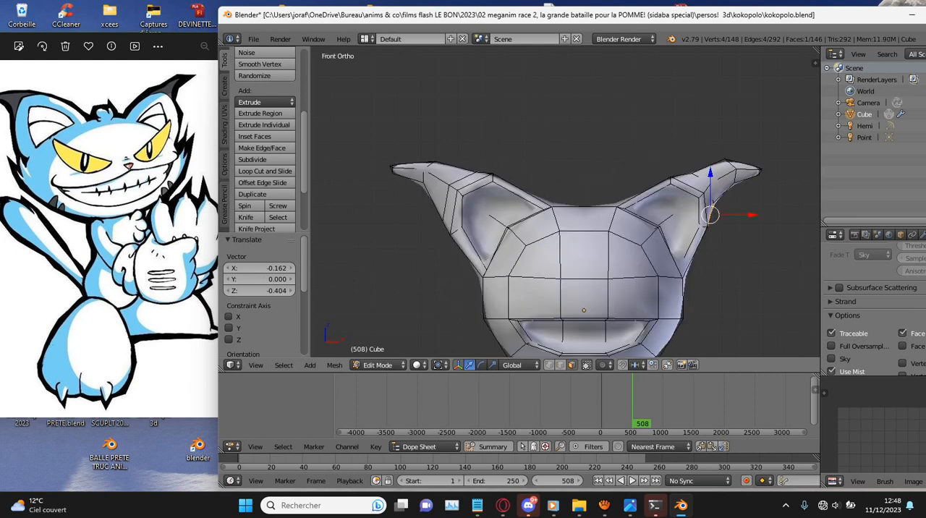
key(g)
click(716, 220)
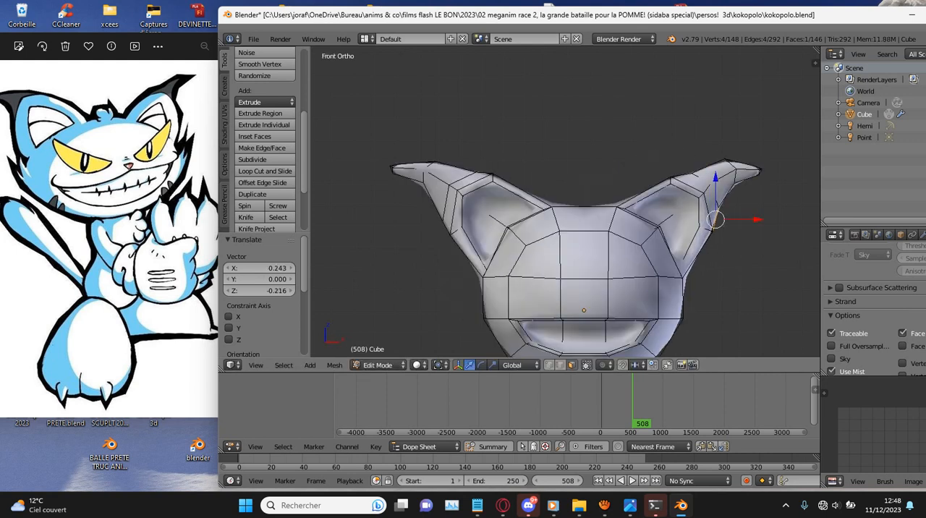
- Check the head in wireframe and solid shading and save the file over kokopolo.blend
scroll(565, 203, down, 3)
key(ctrl+s)
key(Return)
key(z)
scroll(565, 202, down, 4)
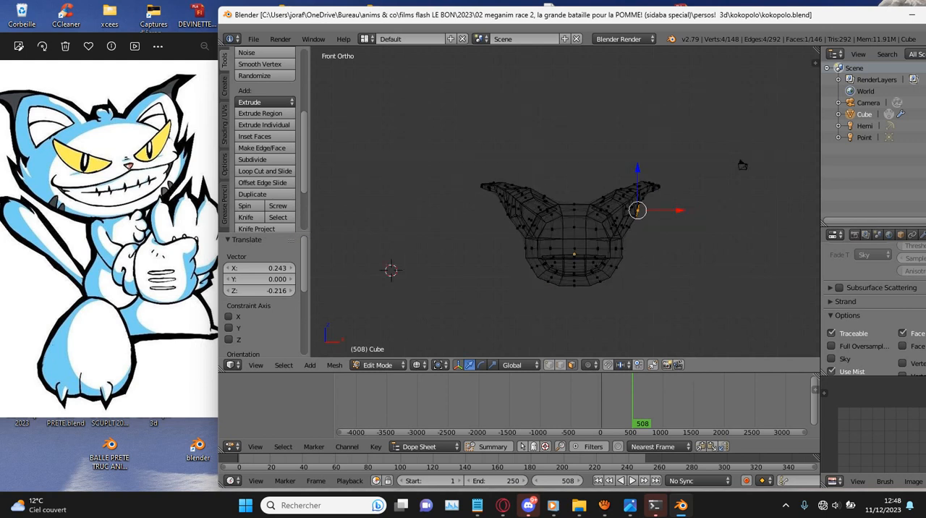
key(z)
key(ctrl+s)
key(Return)
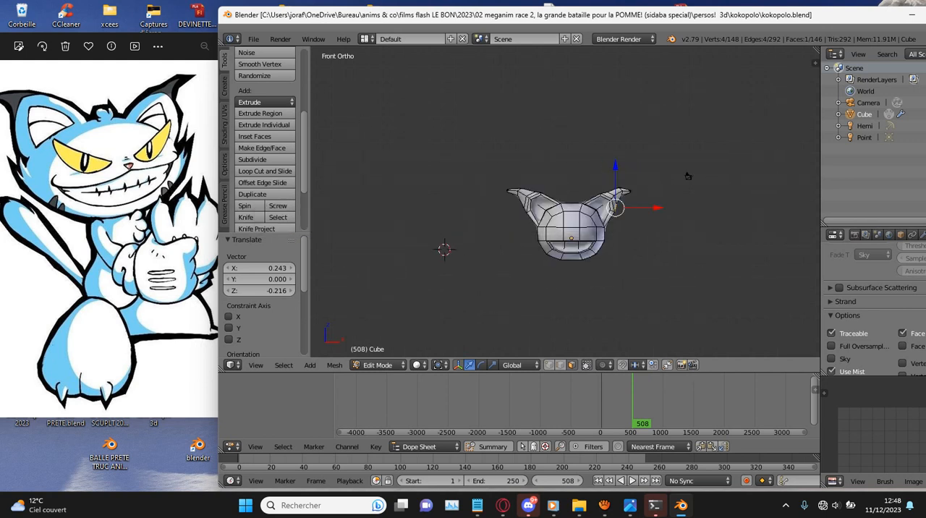
- Examine the smoothed head and ears in Object Mode from several angles, then return to Edit Mode
scroll(713, 170, up, 2)
key(Tab)
middle_drag(713, 171, 641, 165)
key(KP_1)
scroll(608, 169, up, 5)
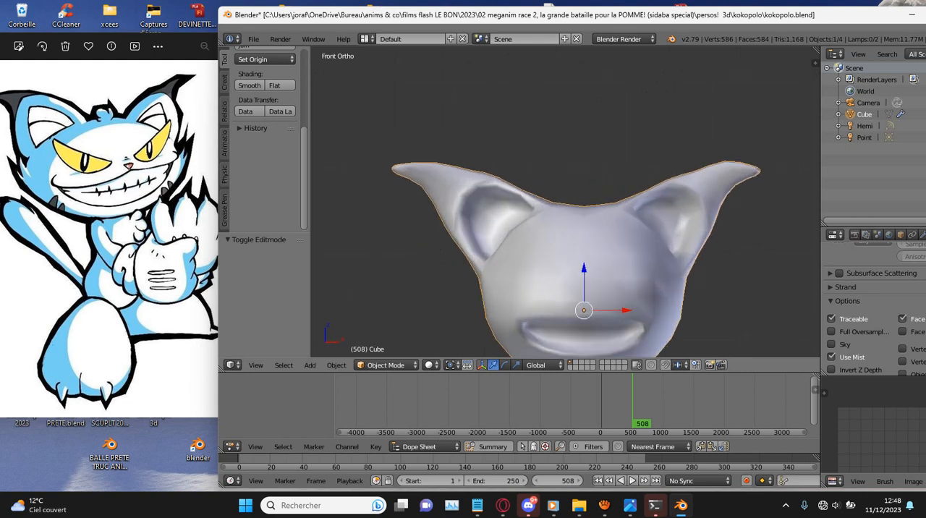
key(Tab)
- In wireframe, extrude the positive X cheek face at eye level 0.975 and scale it to 0.448
shift+scroll(576, 210, down, 8)
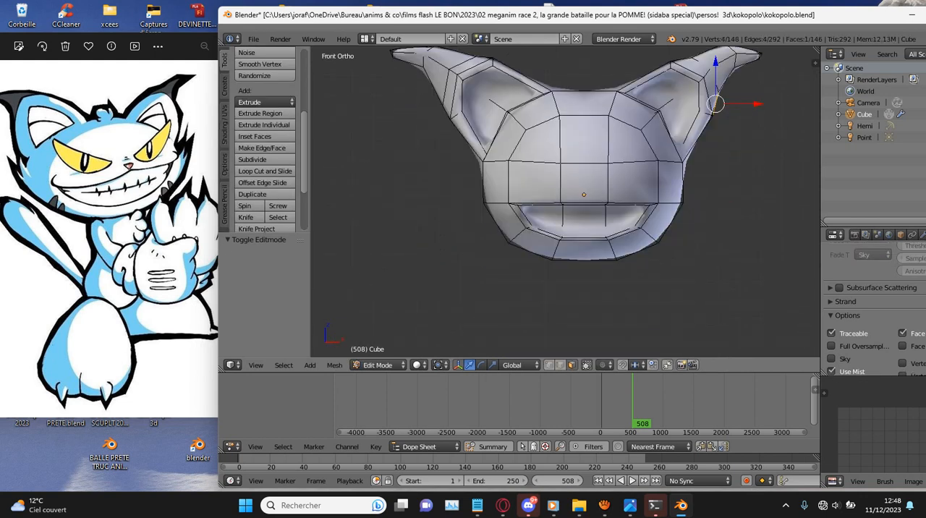
key(z)
key(e)
key(s)
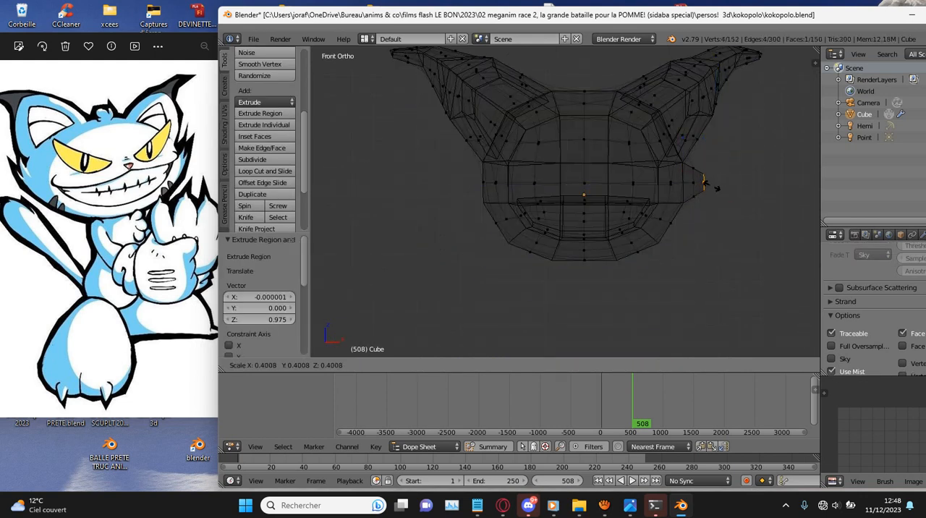
click(719, 186)
- Extrude the matching negative X cheek face, scale it to 0.136 and move it 0.350 along X and 0.970 along Z
key(e)
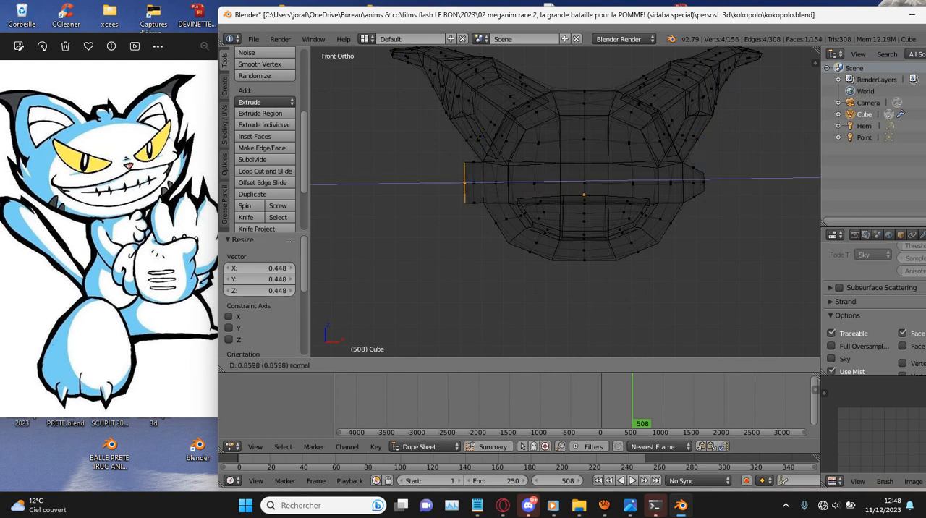
click(550, 183)
key(s)
key(Return)
key(g)
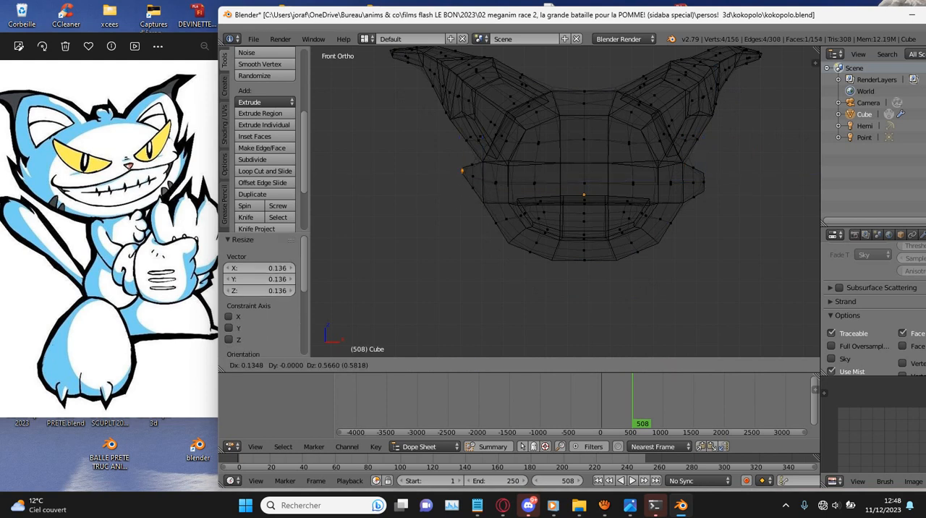
key(Return)
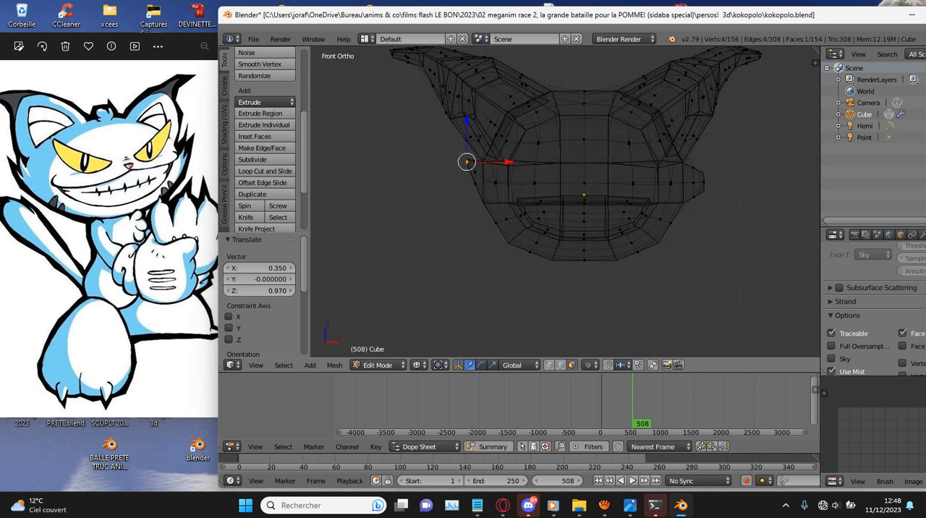
- Shape the positive X upper cheek tuft into an upward point by scaling its tip and moving it -0.296 along X and 0.350 along Z
key(g)
key(Return)
key(s)
key(Return)
key(g)
key(Return)
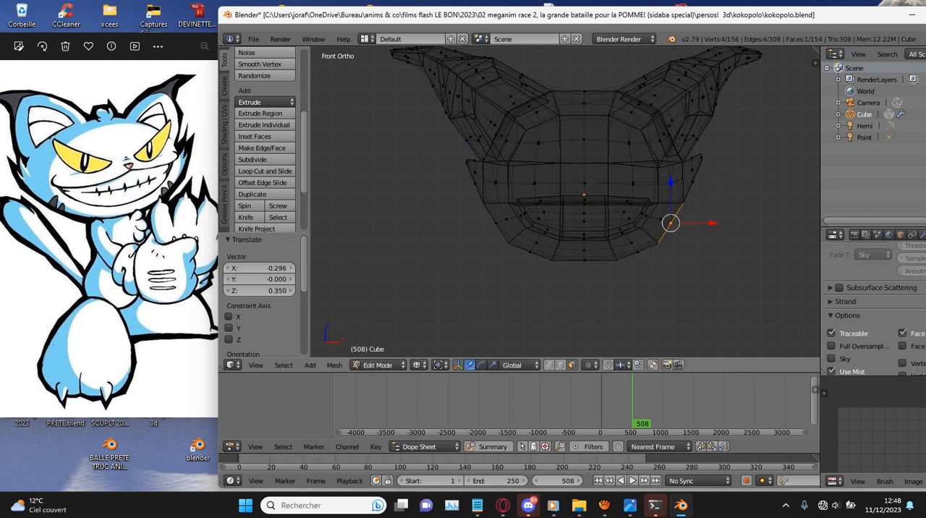
- Extrude the lower cheek face on the positive X side, scale it to 0.315, move it upward and outward and rotate it -20.5°
key(e)
key(Return)
key(s)
key(Return)
key(g)
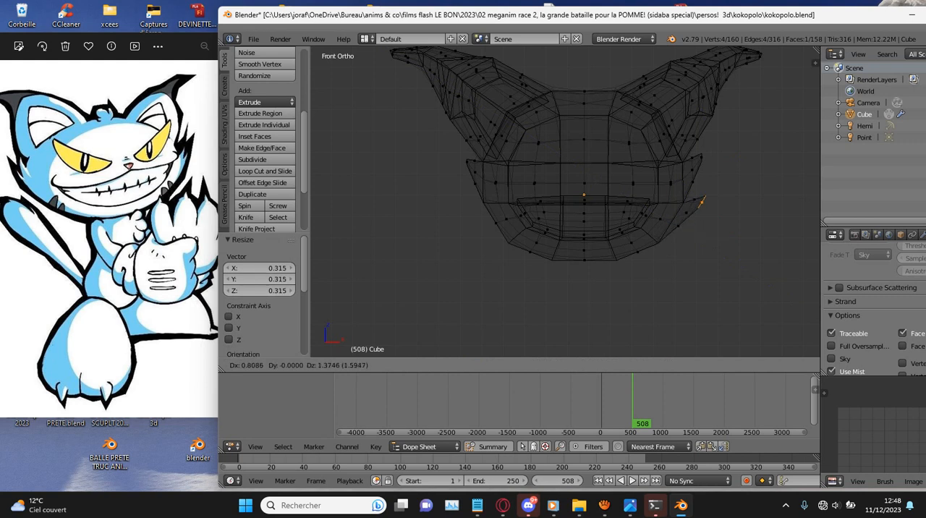
key(Return)
key(r)
key(Return)
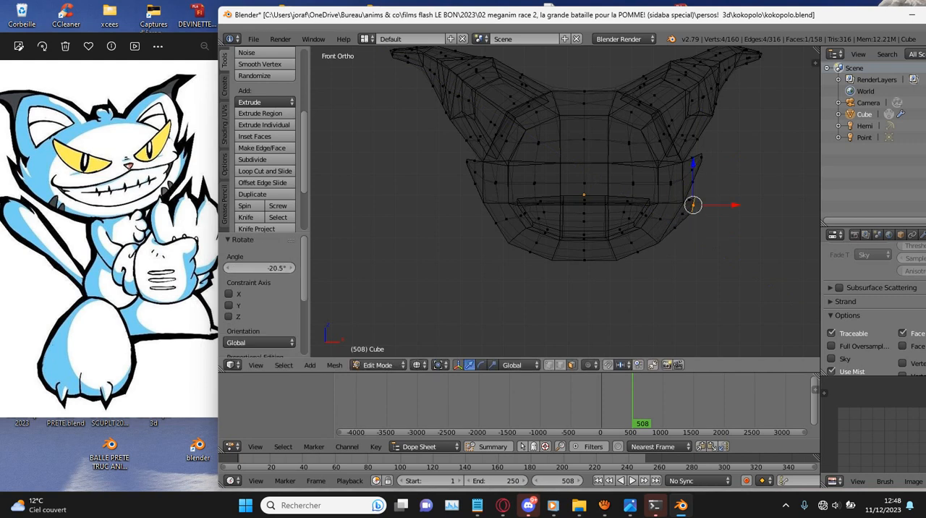
- Extrude the negative X lower cheek face, scale it to 0.206, move it -0.054 along X and 1.536 along Z, then rotate and rescale it
key(e)
key(Return)
key(s)
key(Return)
key(g)
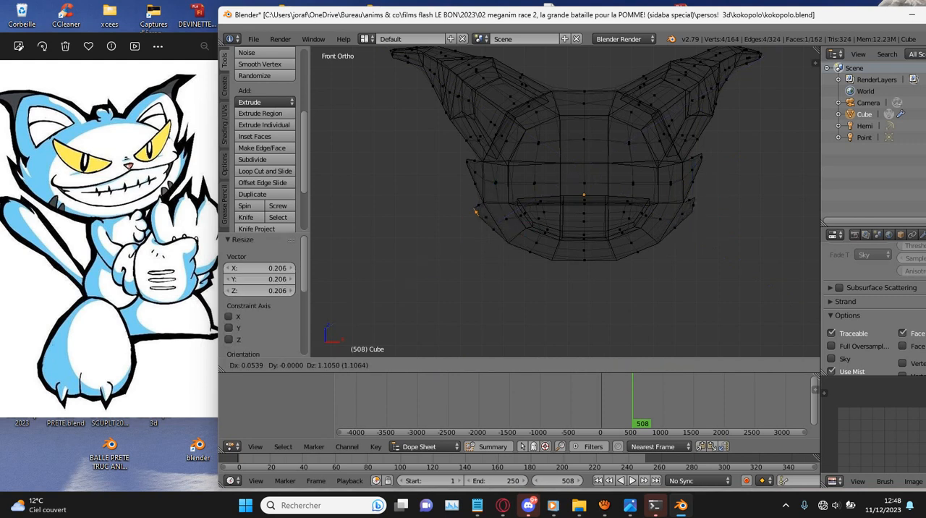
key(Return)
key(r)
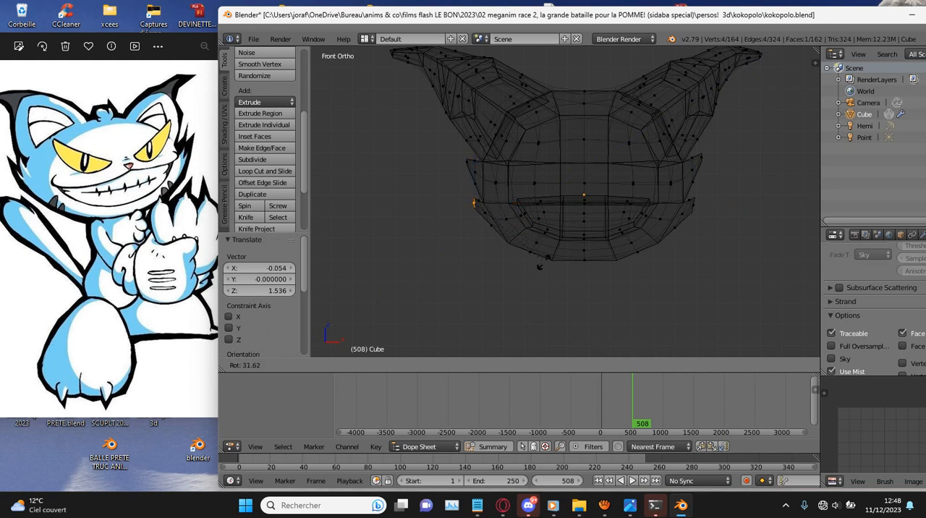
key(Return)
key(s)
key(Return)
- Rotate the positive X lower tuft's tip, move it 0.216 along X and 0.350 along Z, and scale it down
key(r)
key(Return)
key(g)
key(Return)
key(s)
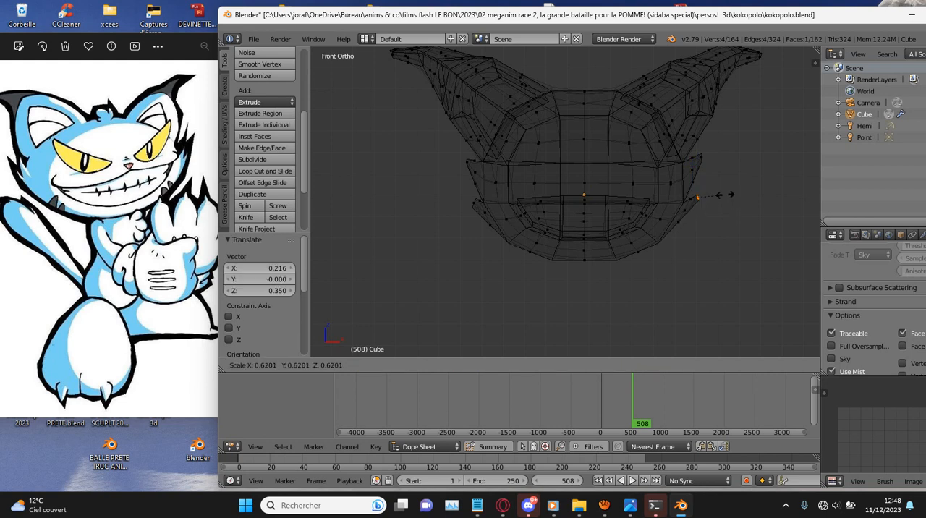
key(Return)
- Scale the negative X lower tuft's tip to 0.864 and refine its position and size into a sharper upward point
key(s)
key(Return)
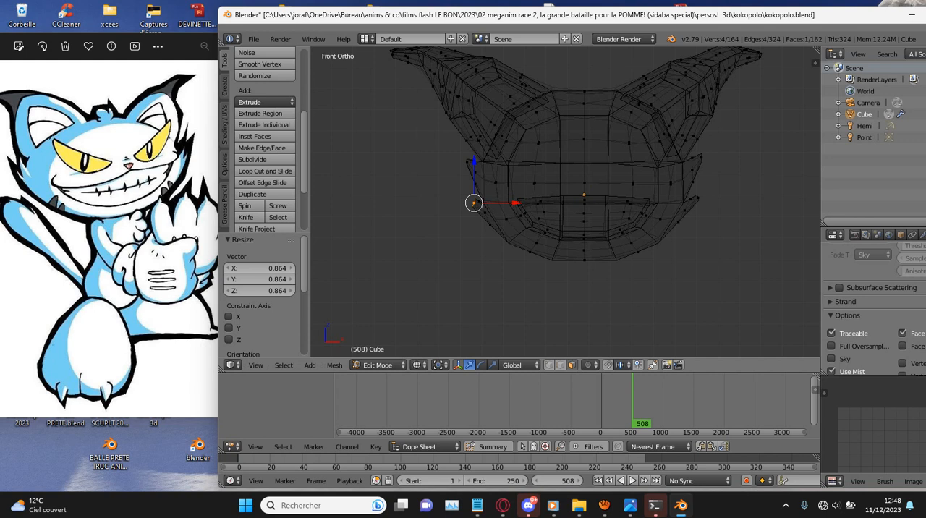
key(g)
key(Return)
key(s)
key(Return)
key(g)
key(Return)
- Scale the positive X lower tuft's tip to 0.749 and move it 0.216 along Z
key(s)
key(Return)
key(g)
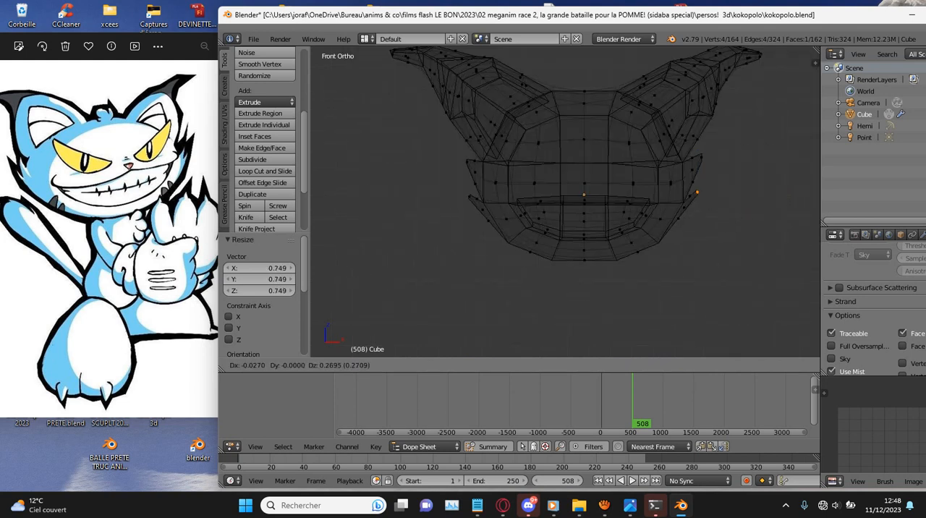
key(Return)
- View the head in solid shading and save the file over kokopolo.blend
key(z)
scroll(566, 203, down, 7)
mouse_move(652, 207)
middle_down()
mouse_move(536, 212)
mouse_move(648, 208)
middle_up()
key(ctrl+s)
key(Return)
key(e)
key(ctrl+z)
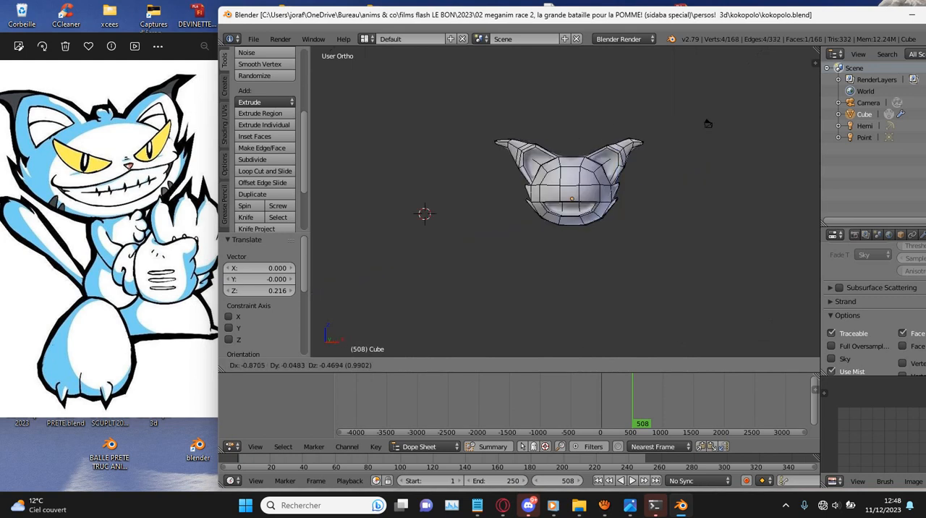
key(Escape)
key(ctrl+z)
- Select the central face on the head's underside and grow the selection to the ring of faces around it
scroll(566, 202, up, 5)
key(z)
mouse_move(637, 210)
middle_down()
mouse_move(576, 197)
mouse_move(745, 134)
middle_up()
key(z)
right_click(633, 207)
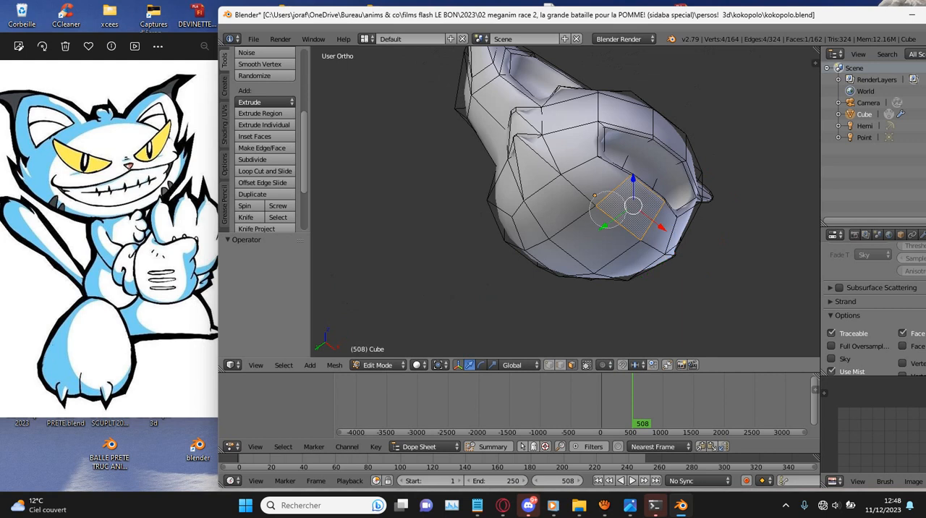
scroll(598, 216, up, 1)
middle_drag(578, 219, 600, 173)
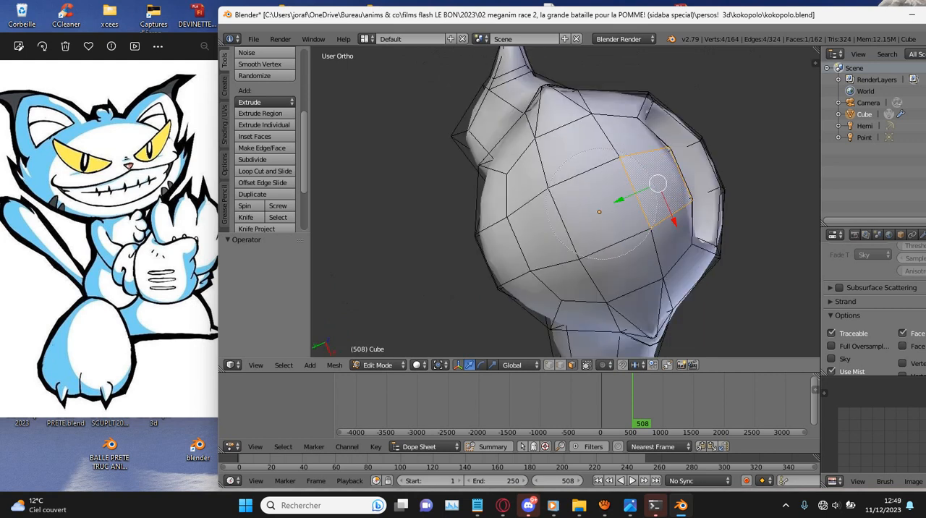
key(ctrl+KP_Add)
key(KP_1)
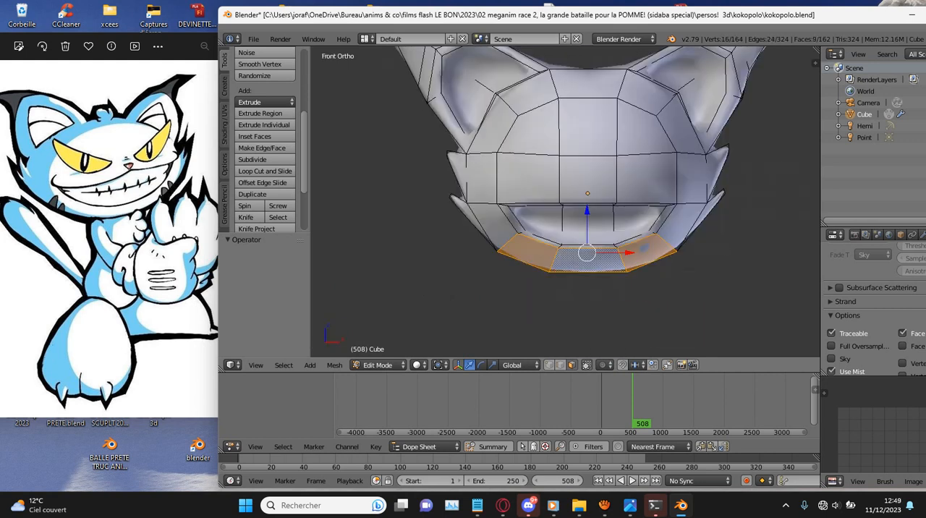
- Extrude the selected underside faces 0.218 and scale them to 0.603 to start the neck
key(KP_Decimal)
key(e)
click(680, 160)
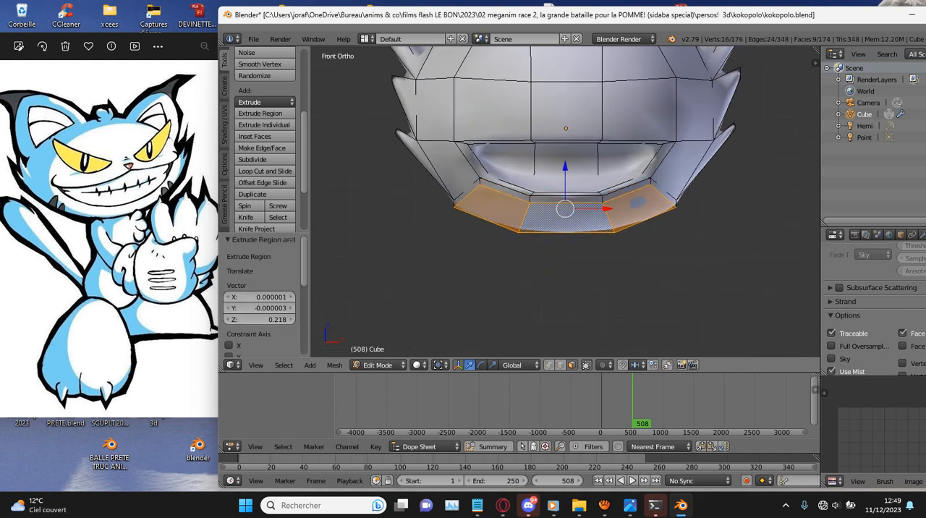
key(s)
click(627, 181)
scroll(627, 180, down, 2)
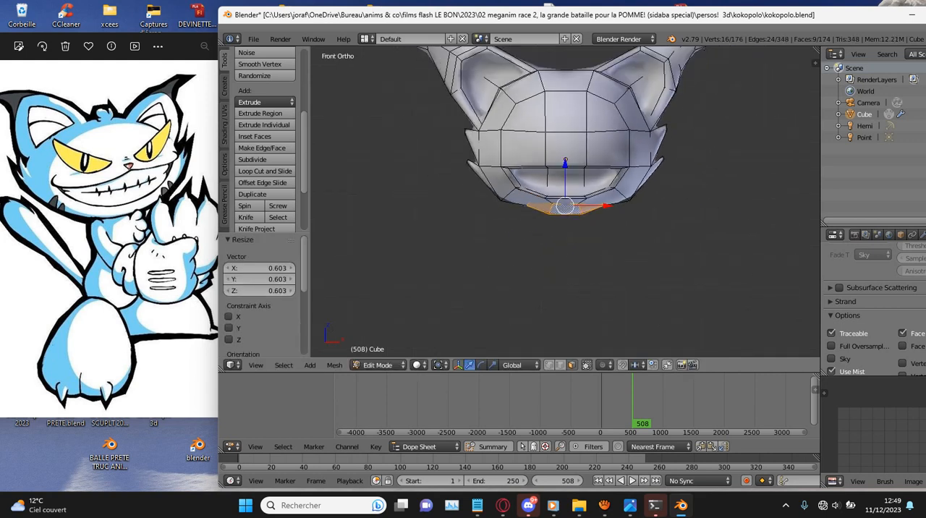
- Move the neck base 0.314 down along Z and scale it to 0.873
key(g)
click(731, 197)
key(s)
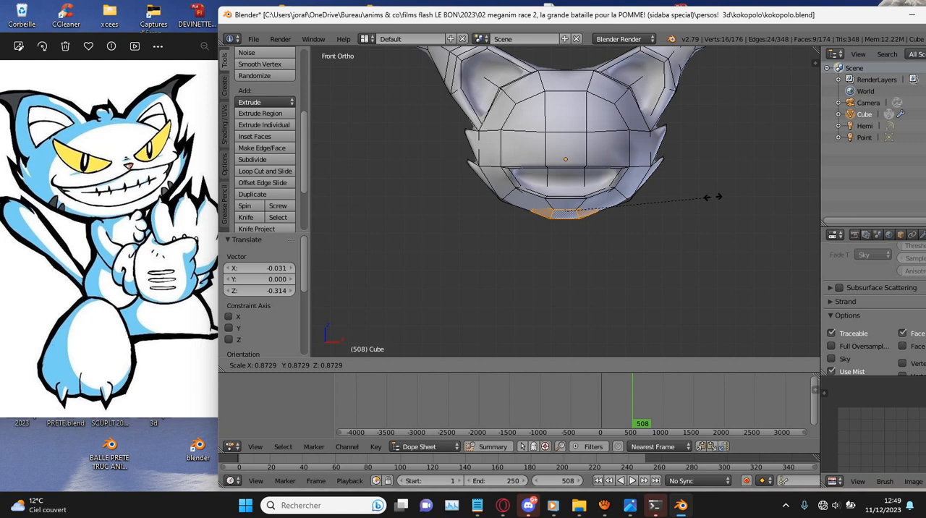
click(713, 197)
- Extrude the neck downward in two segments, the second 1.192 long, and scale its end to 1.167
key(e)
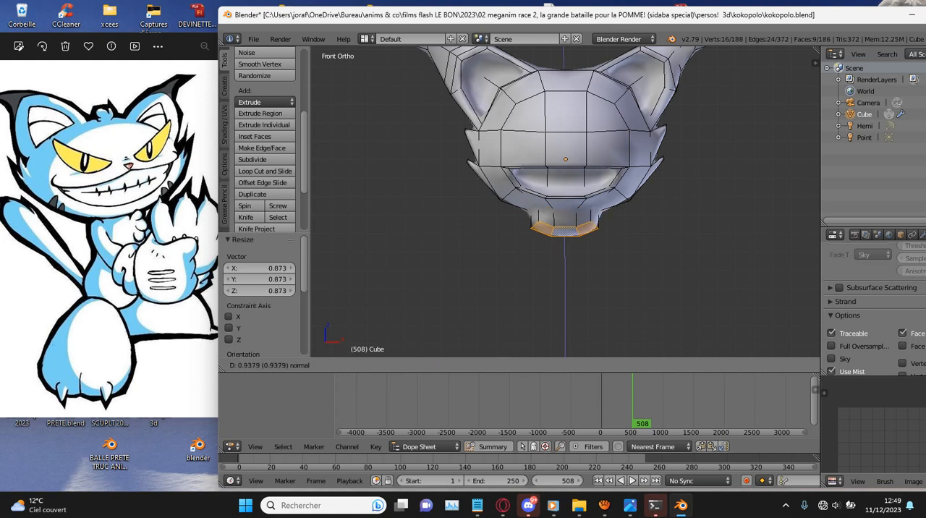
click(688, 214)
key(s)
click(687, 214)
key(e)
click(691, 238)
key(s)
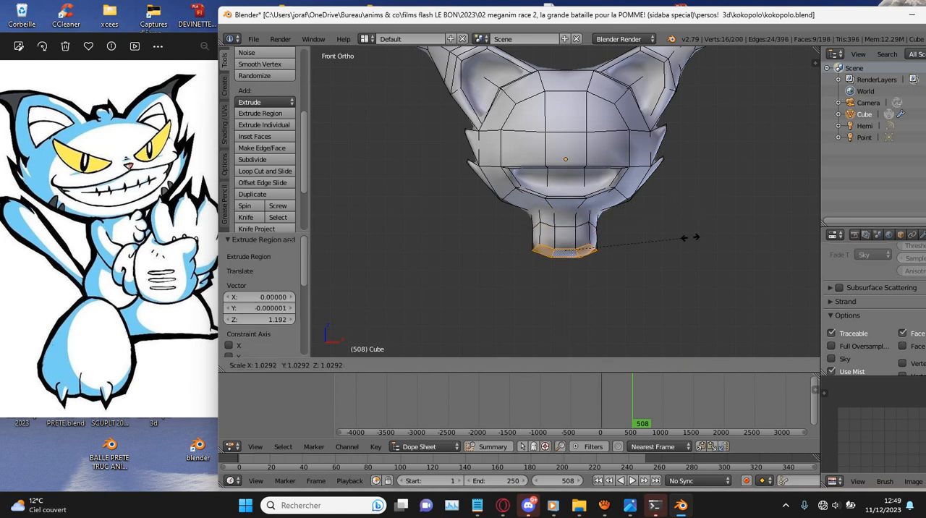
click(693, 237)
- Widen the neck's end further into shoulders, finishing with a scale of 1.169
key(e)
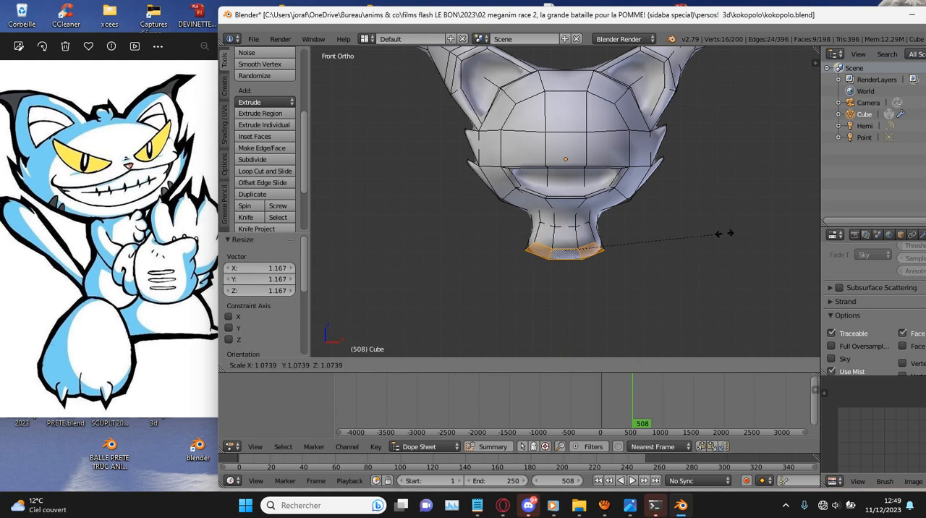
click(722, 254)
key(s)
right_click(725, 252)
key(s)
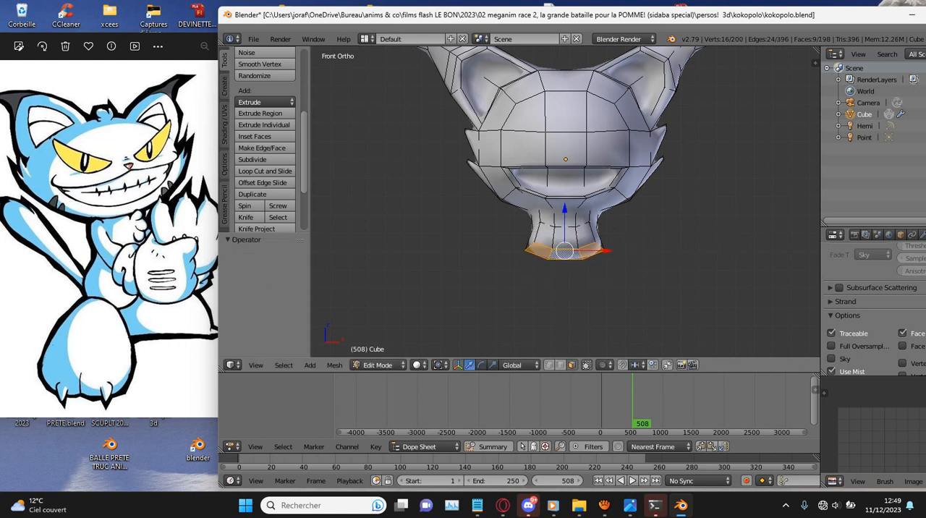
click(728, 244)
- Extrude the shoulder faces downward to form the chest and extrude its end once more in place
key(e)
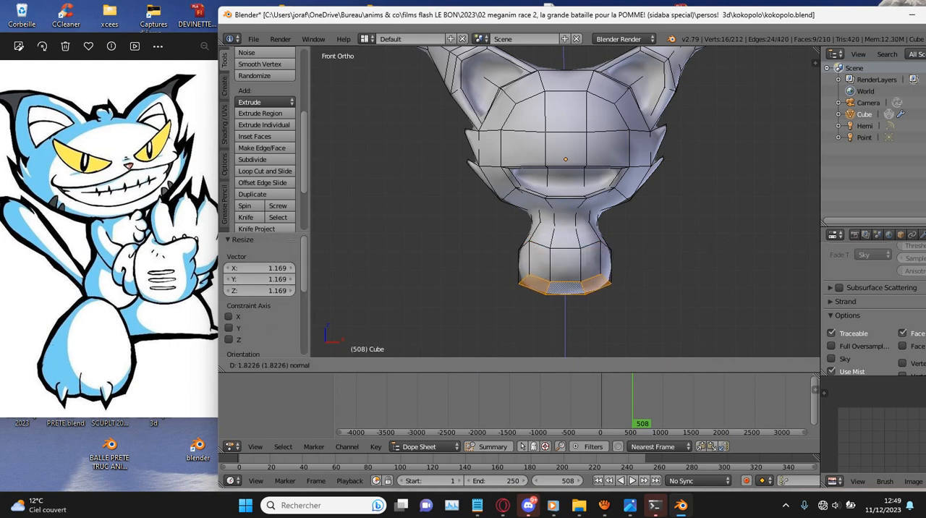
key(Escape)
key(s)
click(710, 283)
key(g)
key(Escape)
key(ctrl+z)
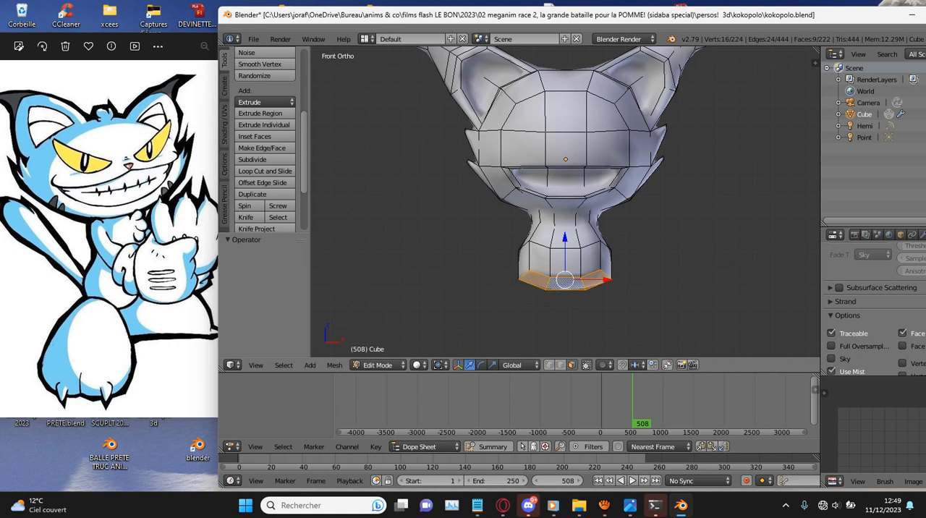
- Move the chest's end faces about 1.07 down along Z and scale them to 0.776 as a waist
key(g)
key(z)
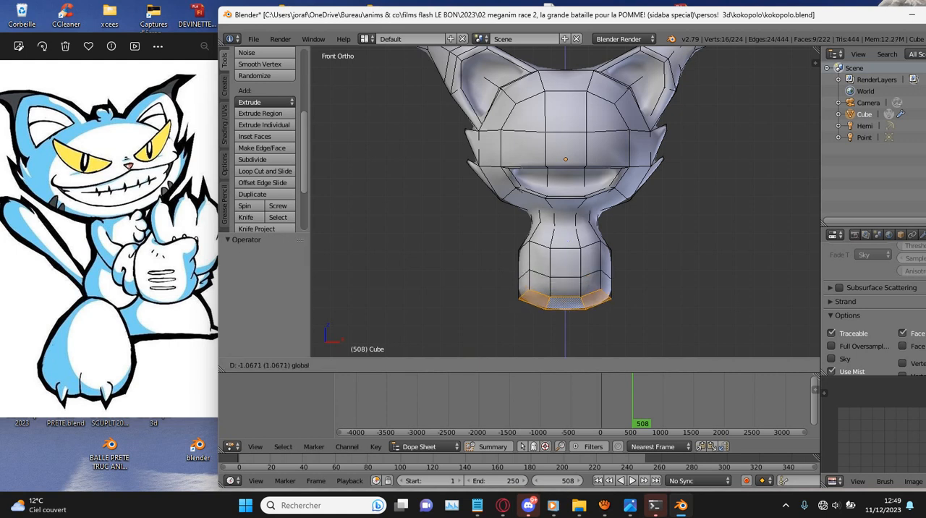
click(672, 265)
key(s)
click(653, 268)
key(e)
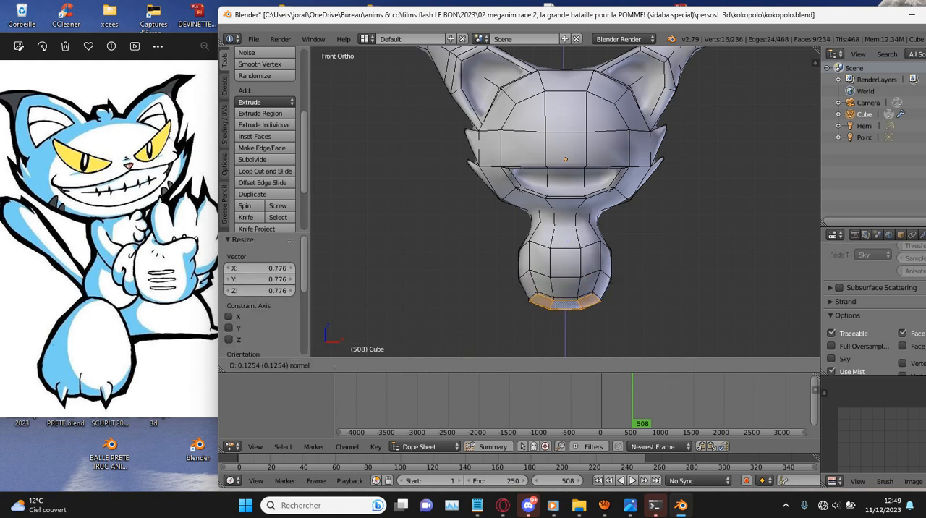
click(651, 320)
key(ctrl+z)
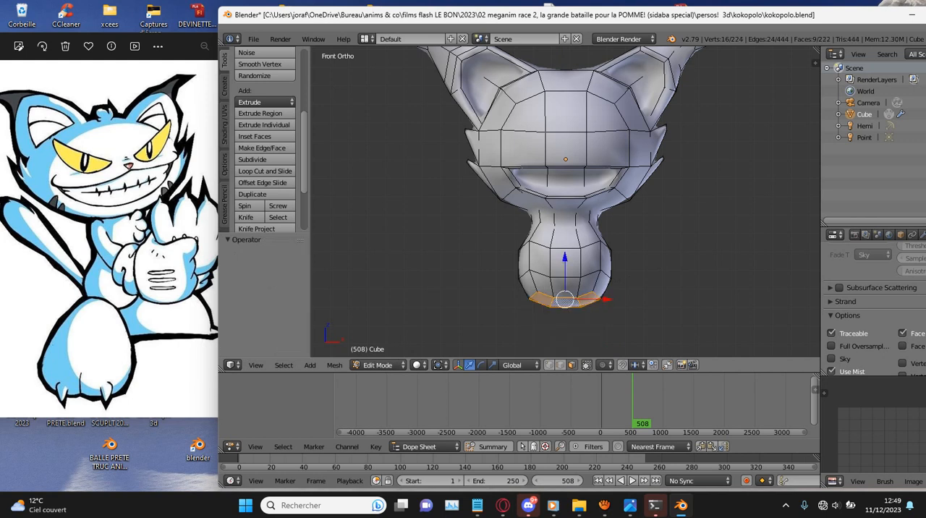
- Extrude the waist faces, move them about 1.4 straight down along Z and enlarge them for the hips
key(g)
key(z)
key(Escape)
key(e)
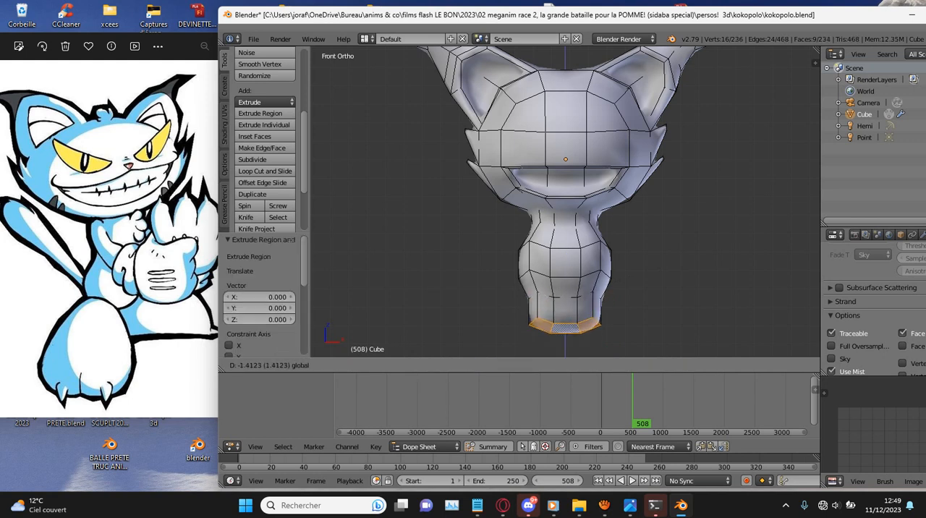
click(649, 311)
key(s)
click(660, 308)
- Extrude the hip faces another 1.797 downward and scale the body's end to 0.752
key(e)
click(659, 335)
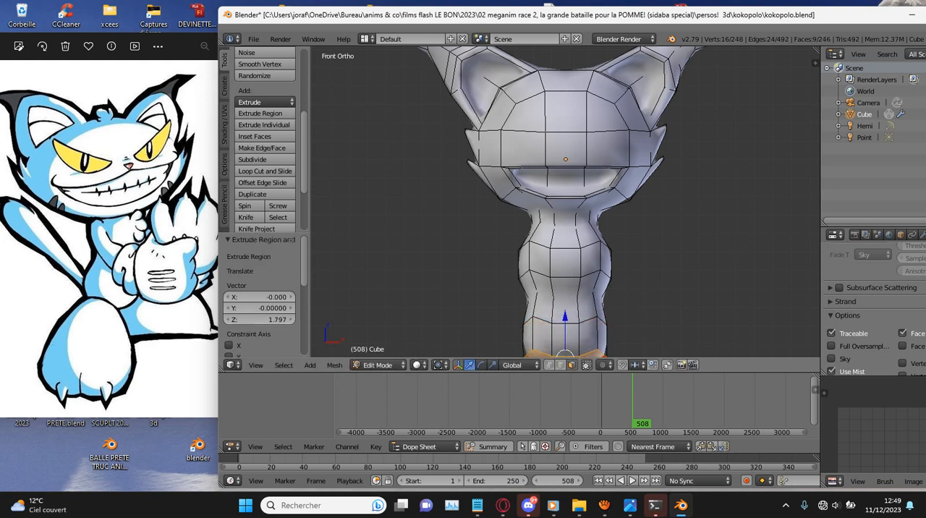
scroll(659, 334, down, 3)
scroll(717, 311, down, 1)
key(s)
click(691, 312)
- Save the file over kokopolo.blend and inspect the head and body from several sides in wireframe and solid shading
key(ctrl+s)
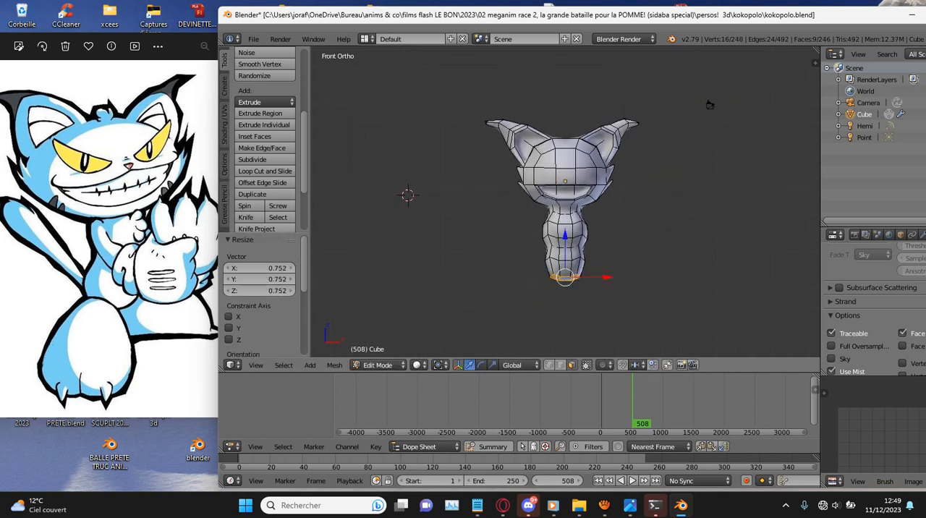
click(690, 311)
key(z)
scroll(691, 311, down, 4)
middle_drag(690, 311, 645, 312)
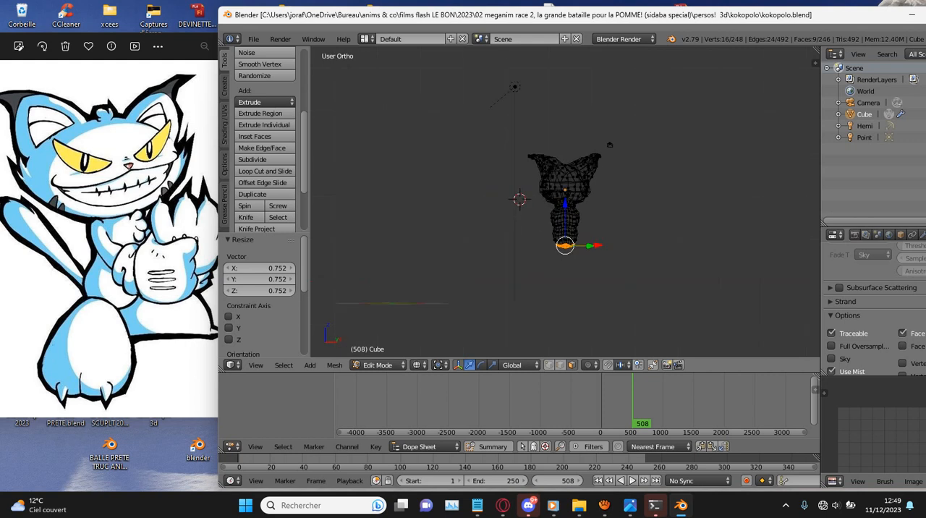
key(z)
scroll(669, 234, up, 8)
key(ctrl+s)
click(668, 234)
middle_drag(669, 234, 629, 236)
middle_drag(613, 202, 636, 230)
middle_drag(555, 216, 372, 202)
key(ctrl+s)
key(Return)
middle_drag(707, 227, 637, 224)
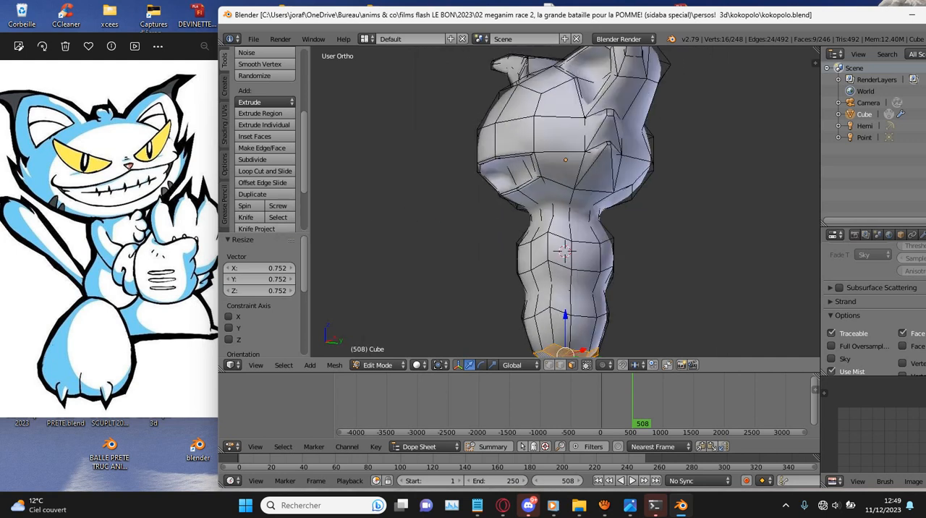
- Select the shoulder face on the body's positive X side and extrude it 4.504 outward
scroll(565, 203, up, 1)
middle_drag(608, 226, 594, 238)
right_click(581, 243)
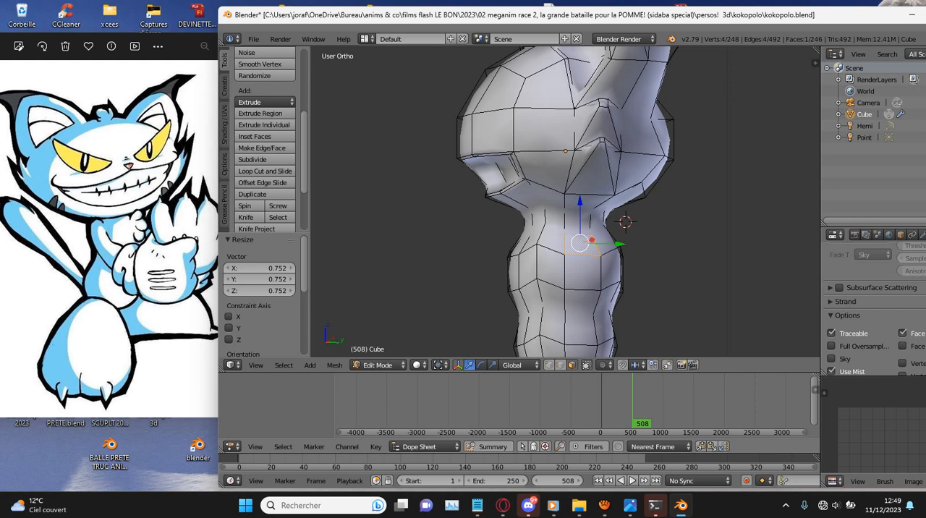
key(KP_1)
scroll(560, 203, down, 2)
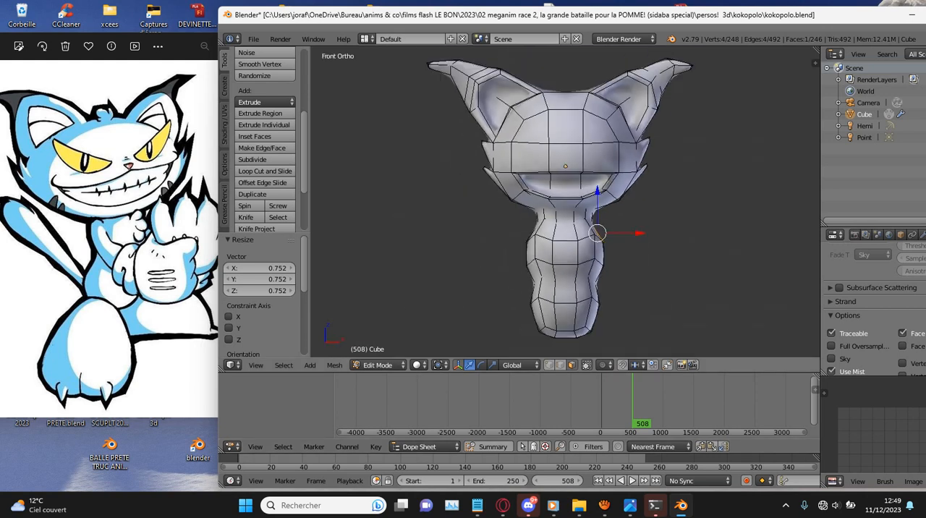
scroll(565, 202, up, 1)
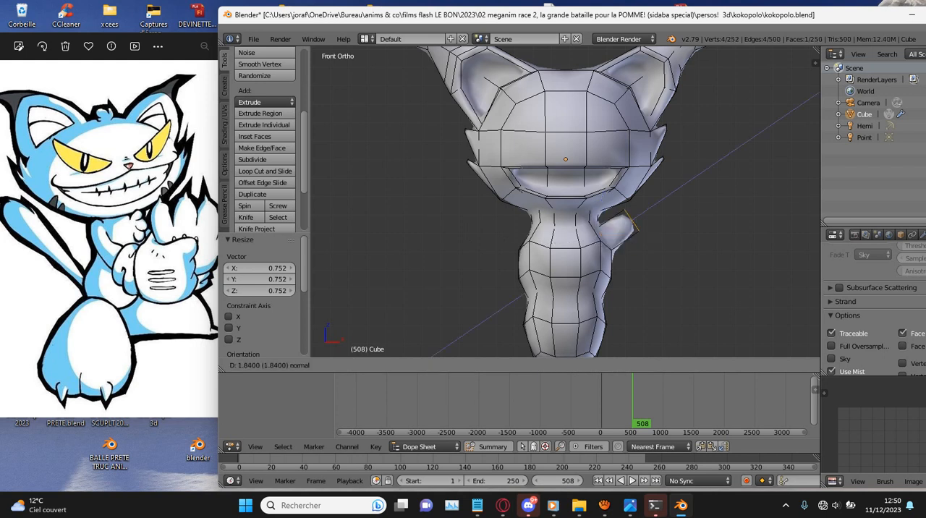
key(e)
click(667, 190)
- Rotate the extruded arm's end about 27° upright and move it -2.706 along X and -2.252 along Z
ctrl+scroll(566, 202, up, 4)
scroll(565, 202, up, 3)
key(r)
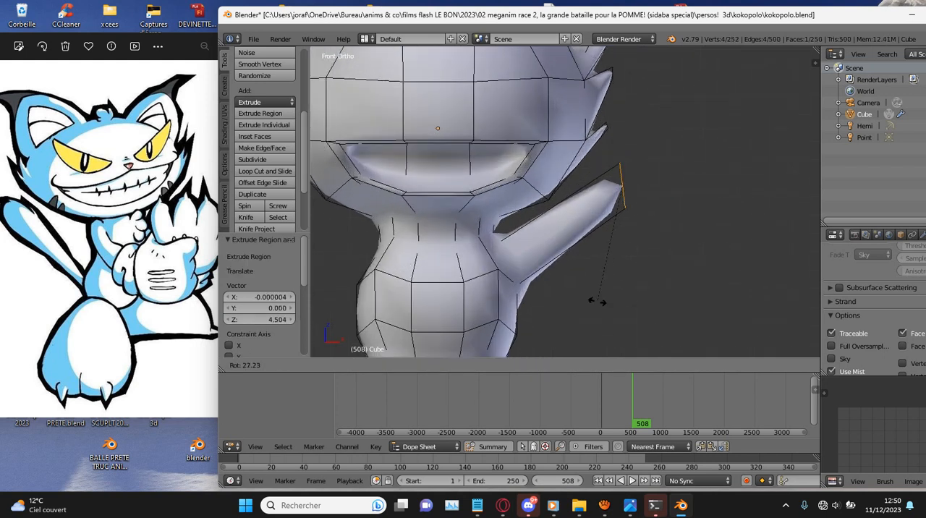
click(606, 309)
key(g)
click(550, 233)
scroll(550, 233, down, 2)
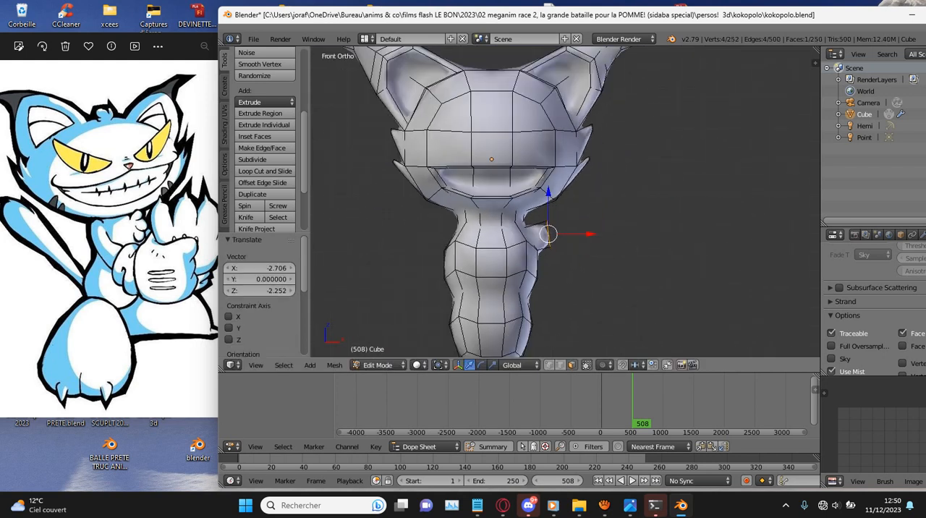
- Refine the position of the short positive X arm stub's end face and rotate it 3.42°
scroll(550, 233, down, 1)
middle_drag(550, 233, 495, 236)
scroll(498, 223, up, 4)
key(KP_1)
scroll(495, 236, down, 3)
key(g)
click(556, 237)
key(g)
click(557, 235)
key(r)
click(557, 235)
key(e)
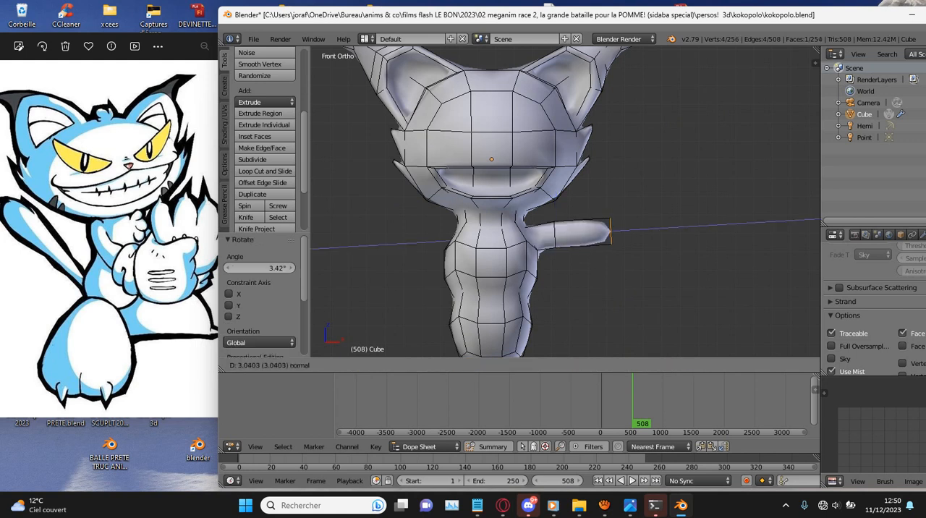
key(Escape)
key(ctrl+z)
- Straighten the arm stub's end face by 4.19° and extrude it 2.924 outward
key(s)
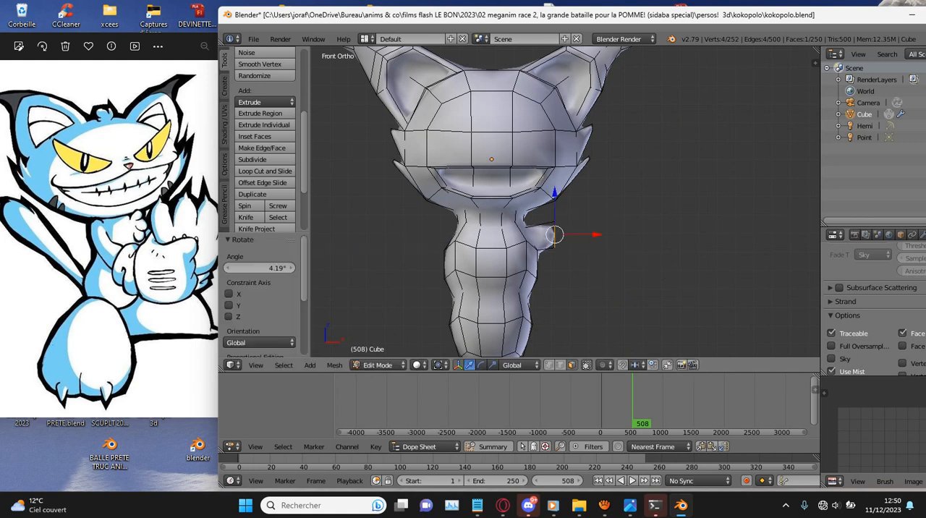
click(550, 238)
key(e)
click(673, 278)
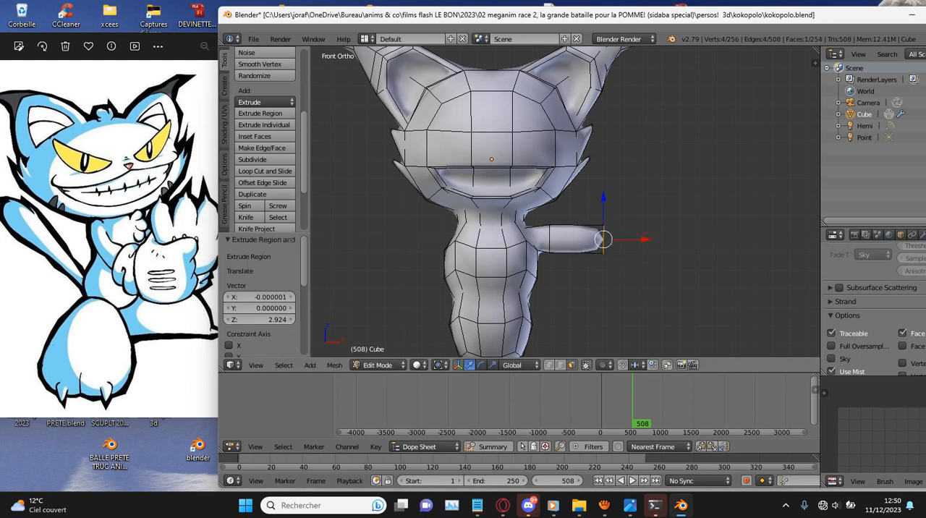
- Adjust the arm end's size, extrude it a further 2.267 and scale the new end to 1.142
key(s)
click(679, 281)
key(e)
click(720, 282)
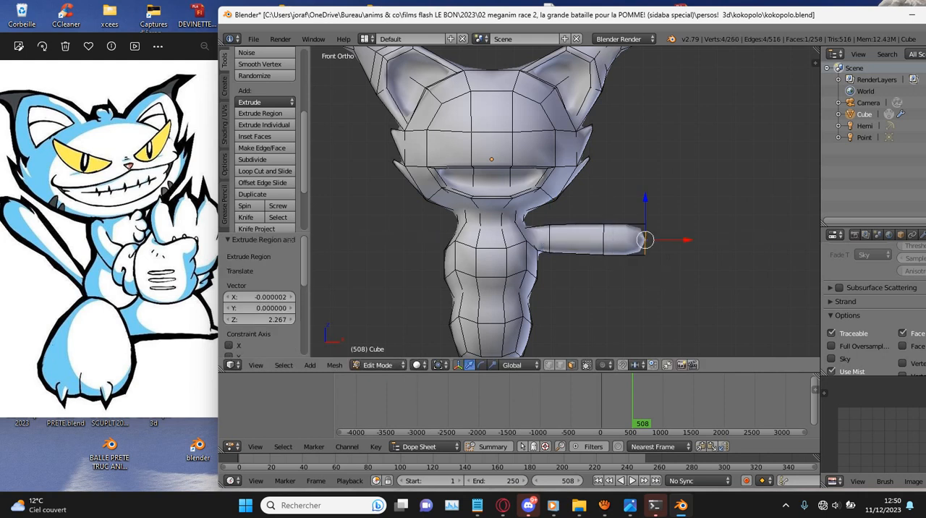
key(s)
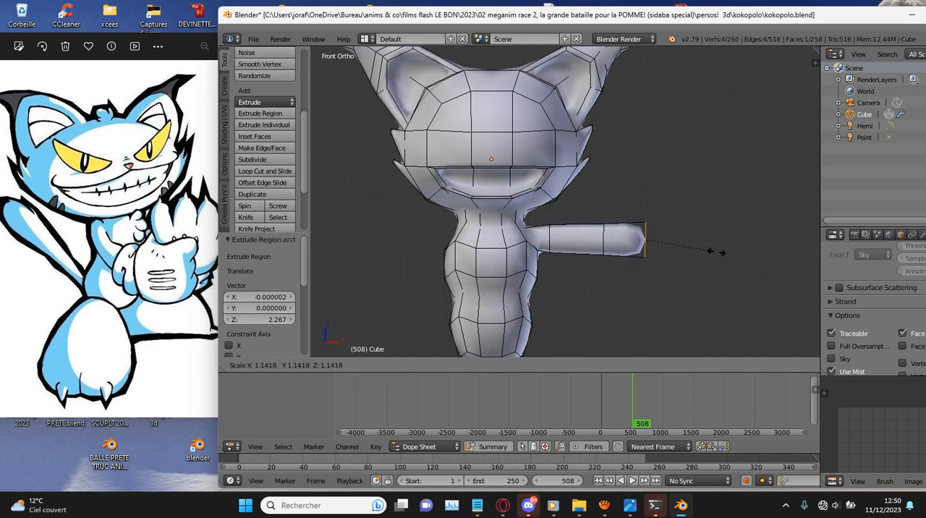
click(716, 252)
- Extrude the matching shoulder face on the negative X side in place and rotate it -28.3° in front view
scroll(651, 251, down, 1)
middle_drag(579, 250, 655, 262)
right_click(521, 252)
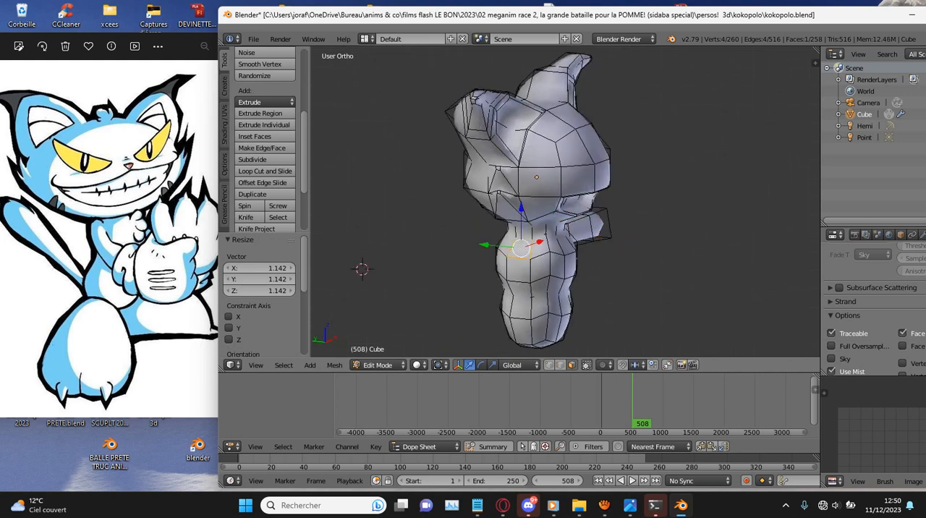
key(KP_1)
key(e)
key(Escape)
key(r)
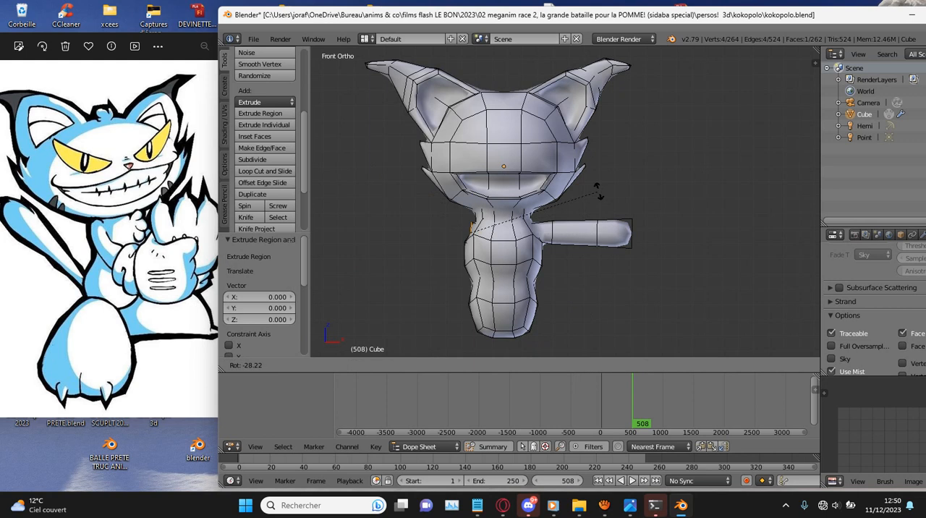
click(598, 193)
- Move the negative X shoulder face outward into an arm stub and rotate its end -5.11°
key(g)
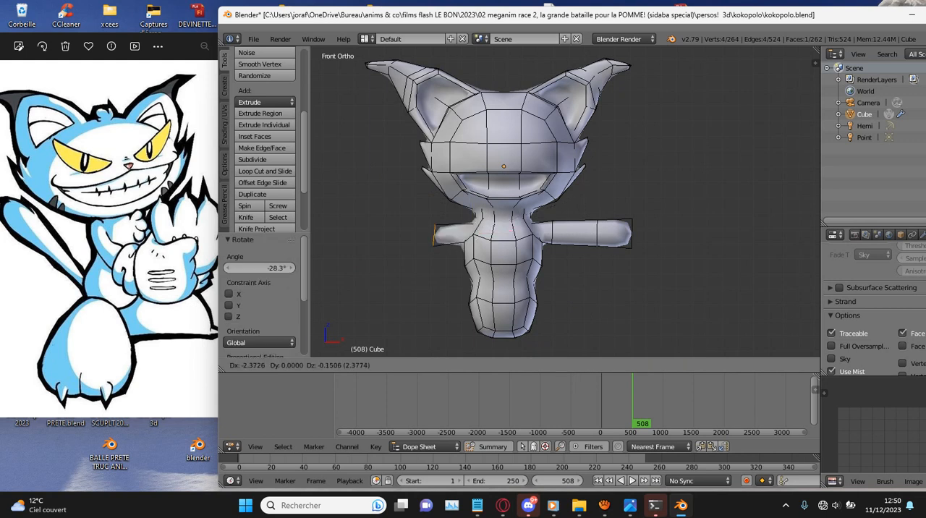
click(567, 199)
scroll(566, 201, up, 3)
key(r)
click(568, 217)
- Scale the negative X arm stub's end face to 1.165 and move it 0.523 in X and 0.218 in Z
key(s)
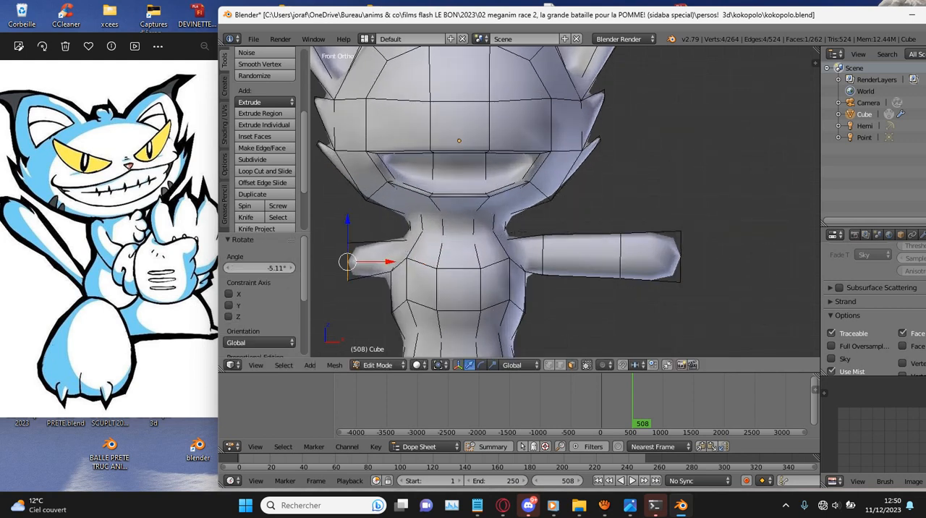
click(604, 241)
key(g)
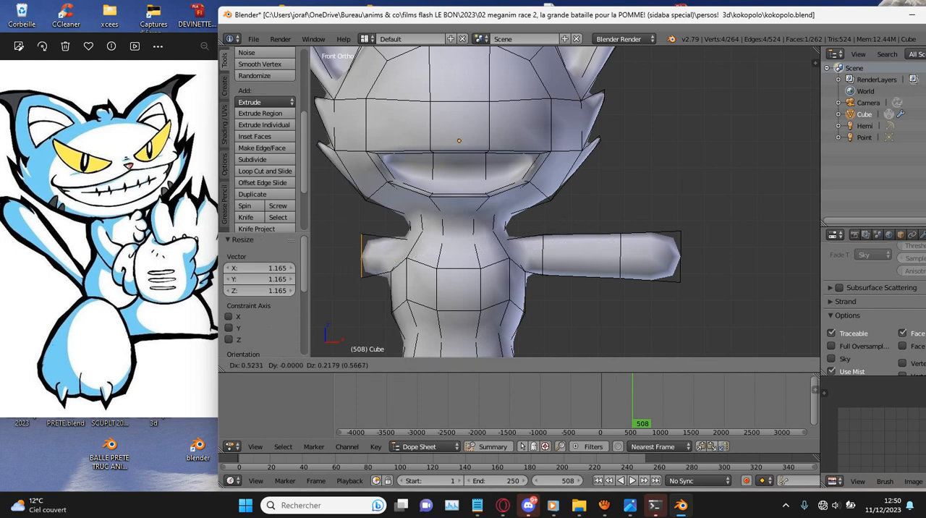
click(618, 235)
scroll(617, 236, down, 4)
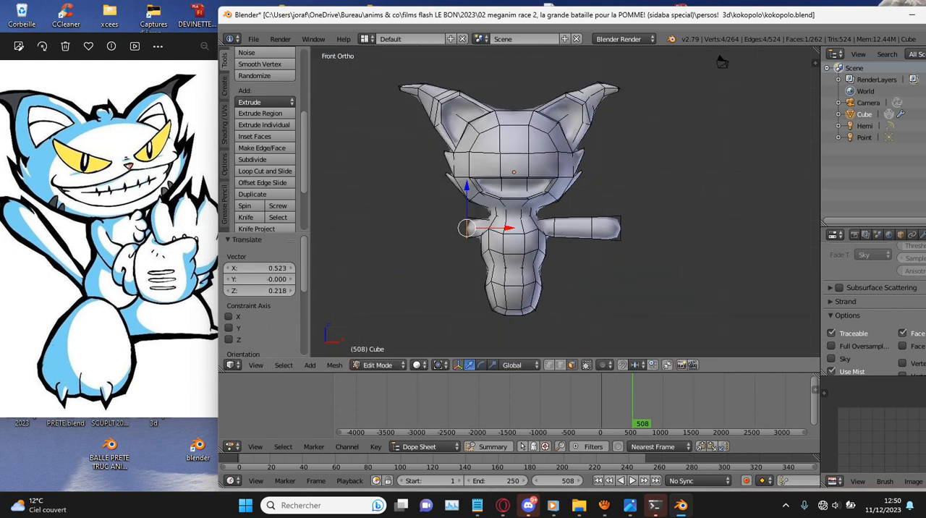
- Lengthen the negative X arm with two extrusions, the first about 2.95, and adjust the new end's size and position to match the other arm
scroll(722, 62, up, 2)
key(e)
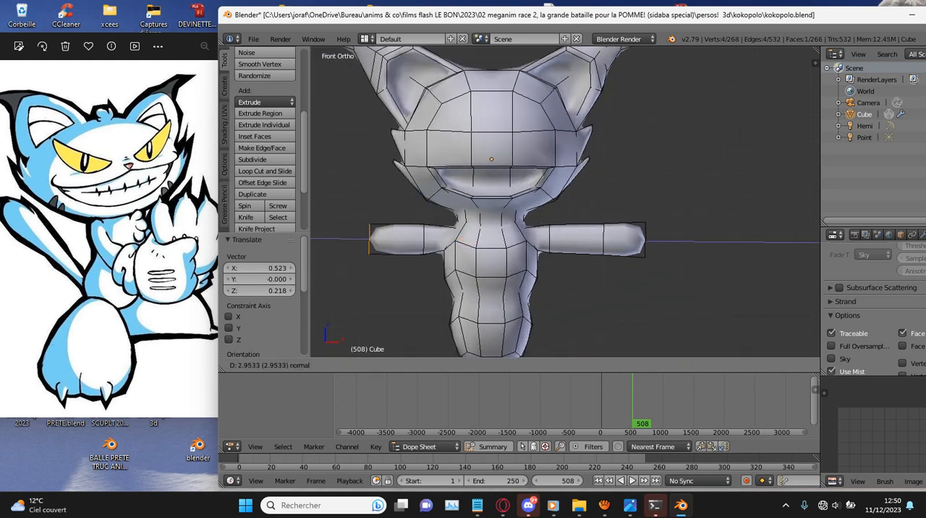
click(523, 228)
key(e)
click(491, 225)
key(s)
click(484, 235)
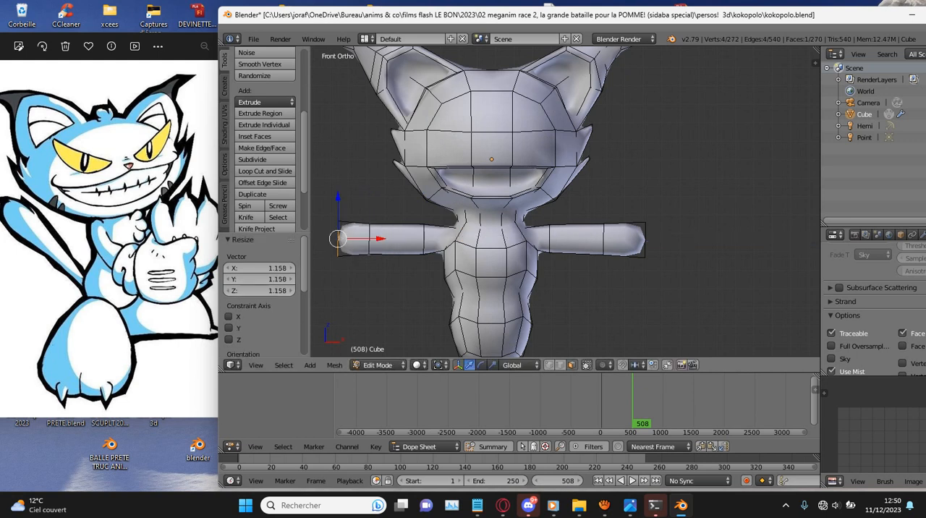
key(g)
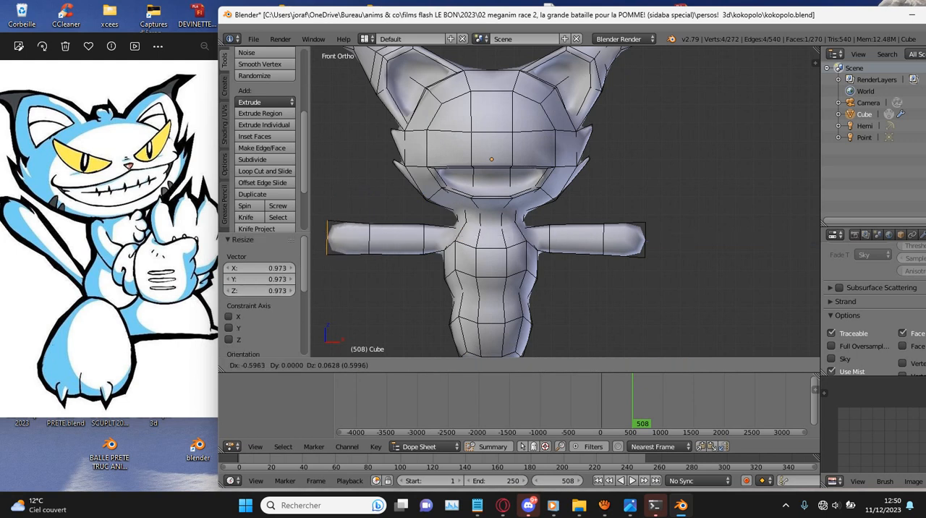
click(475, 235)
- In wireframe, extrude the positive X arm's end face 0.865, enlarge it to about 1.23 and shift it 0.183 in X and 0.026 in Z
key(z)
right_click(642, 239)
scroll(564, 198, up, 1)
key(e)
key(Return)
key(g)
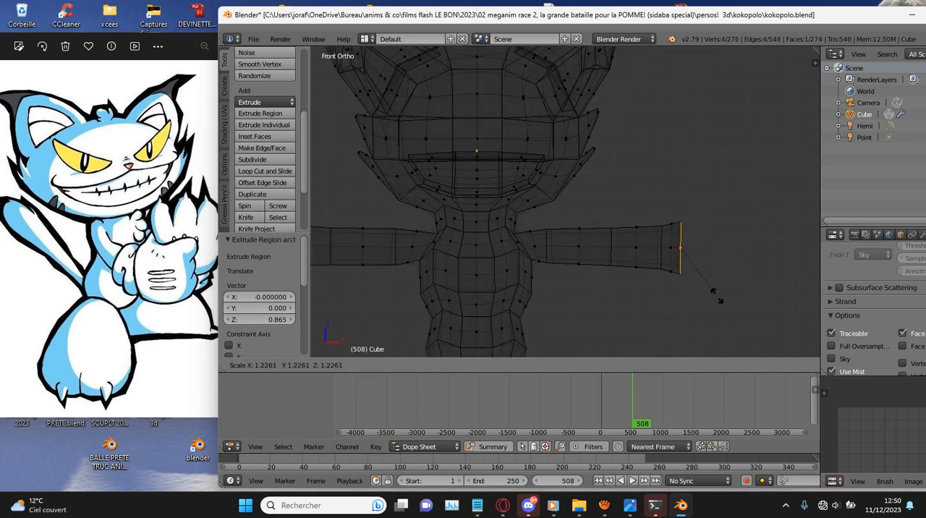
key(Return)
- Extrude the flared end face of the positive X arm outward by 1.113 in orthographic top view
key(KP_7)
key(KP_0)
key(KP_Decimal)
key(KP_7)
key(KP_5)
scroll(565, 202, down, 5)
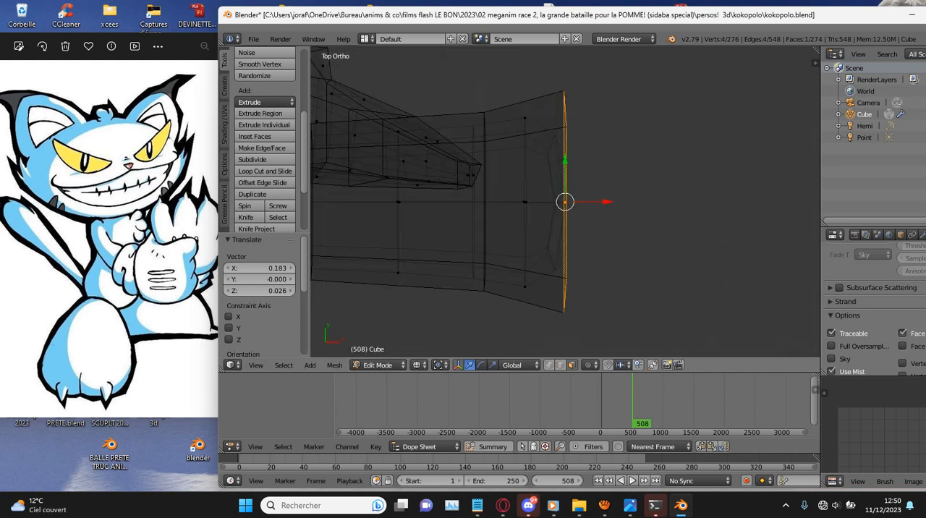
scroll(565, 202, up, 2)
scroll(565, 202, up, 2)
key(e)
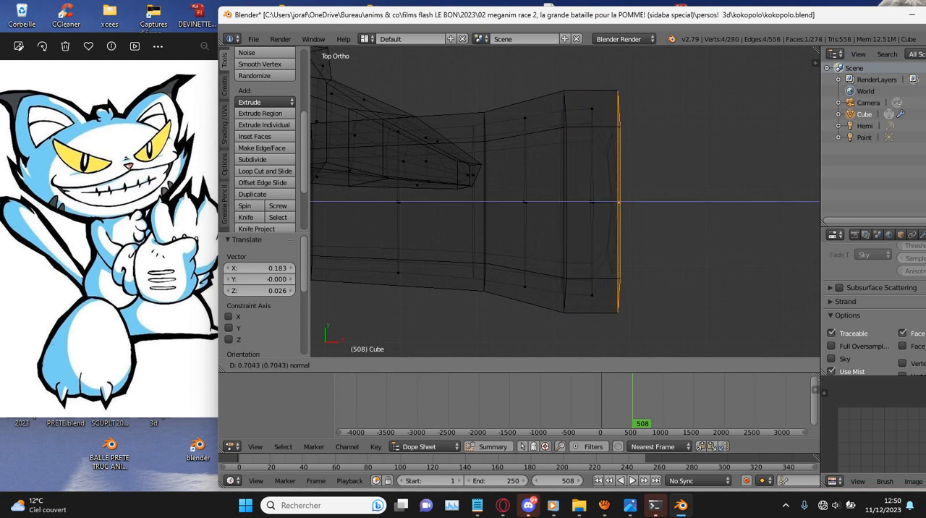
click(633, 301)
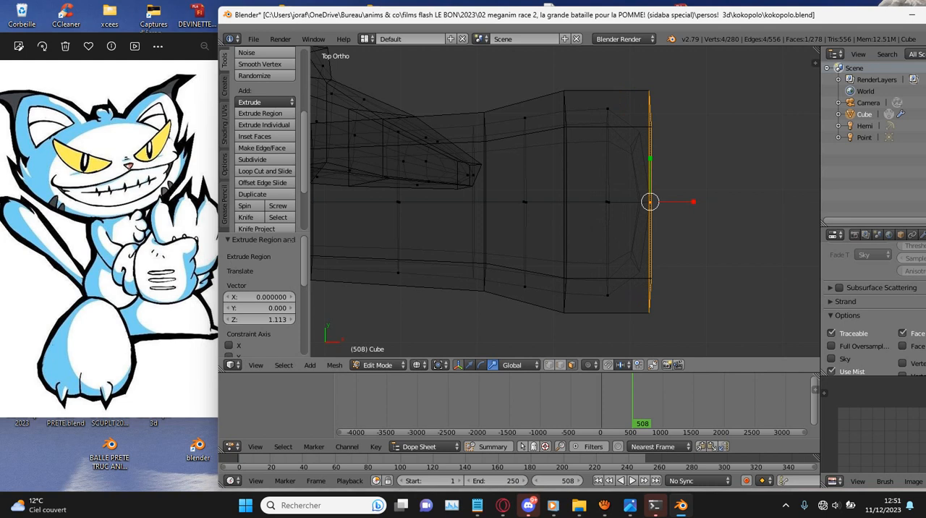
- Narrow the positive X hand's end face along Y to about 0.78 and move it -0.538 in X and -0.061 in Y
key(s)
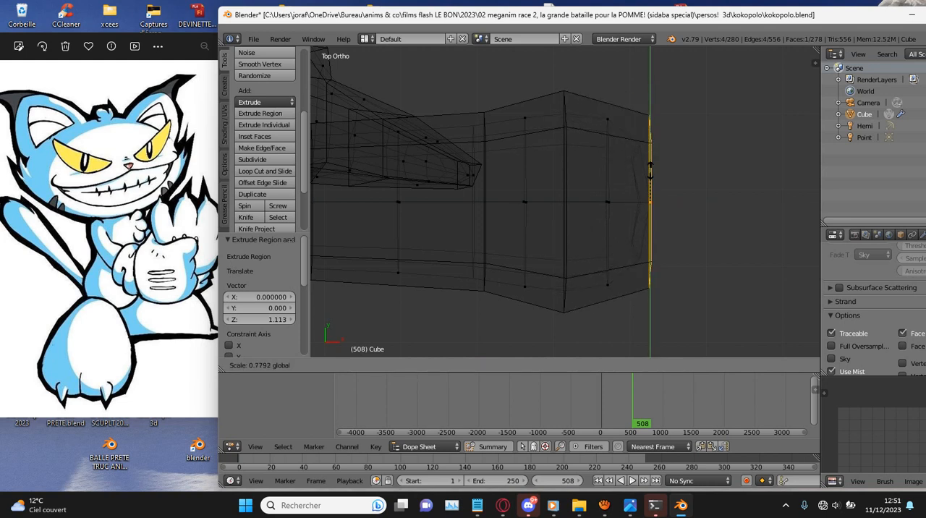
click(650, 170)
key(g)
click(610, 175)
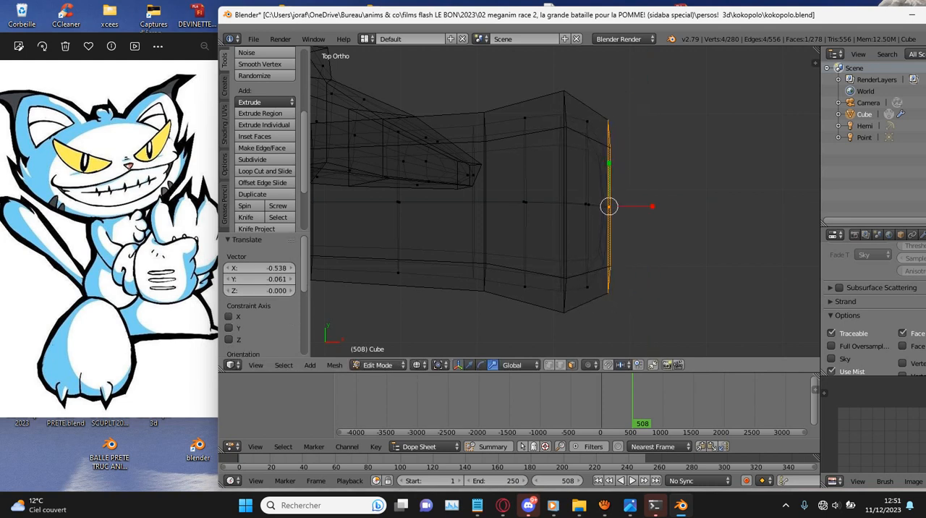
key(ctrl+KP_1)
key(KP_3)
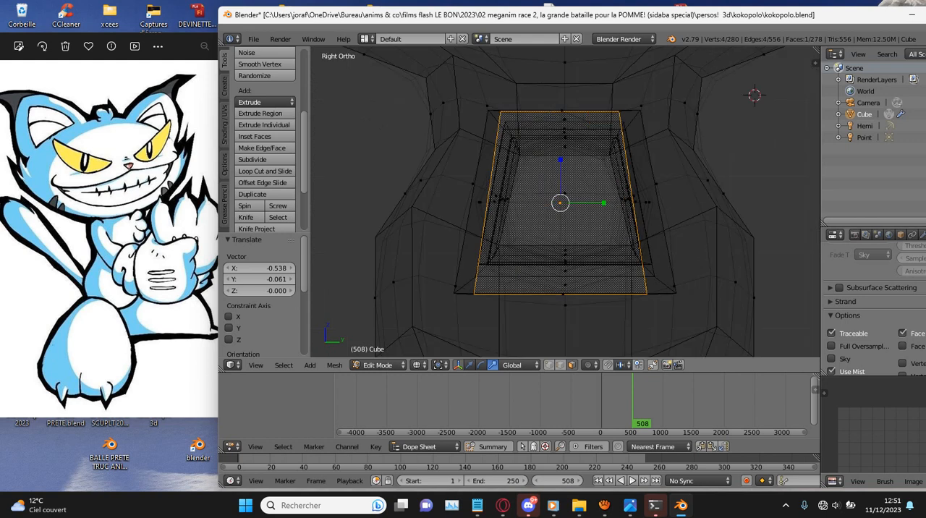
key(ctrl+KP_3)
scroll(565, 203, down, 6)
middle_drag(610, 203, 764, 205)
key(e)
key(Escape)
key(ctrl+z)
- Extrude the negative X arm's end face 0.879 outward in front view and scale it to 1.352
key(z)
scroll(566, 202, down, 2)
key(z)
right_click(435, 204)
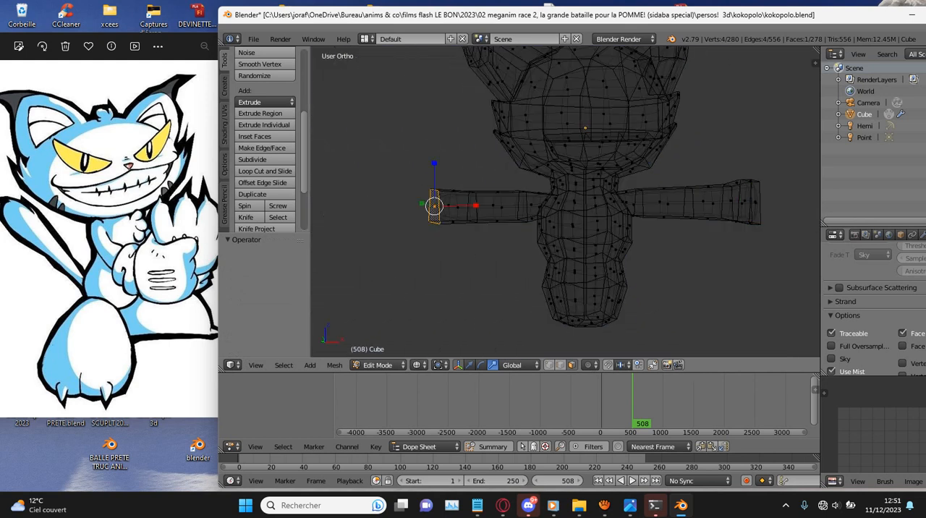
key(KP_1)
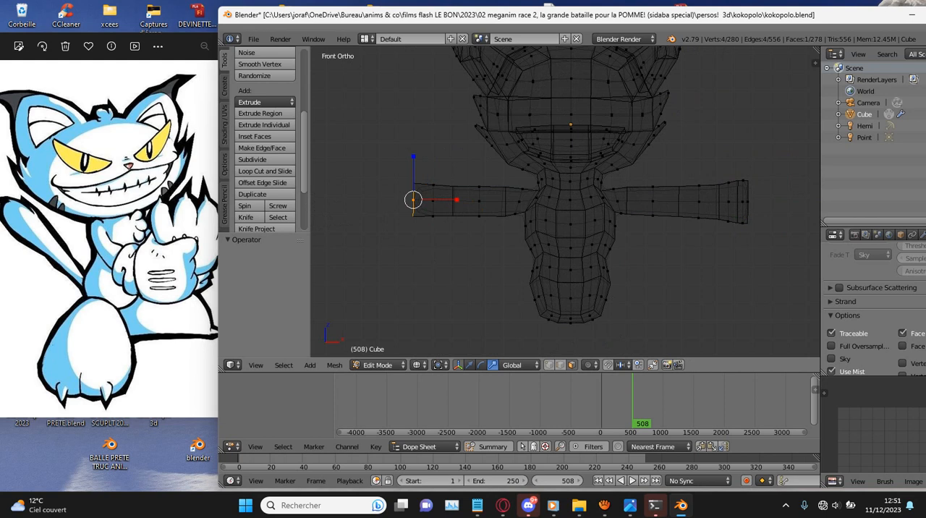
key(e)
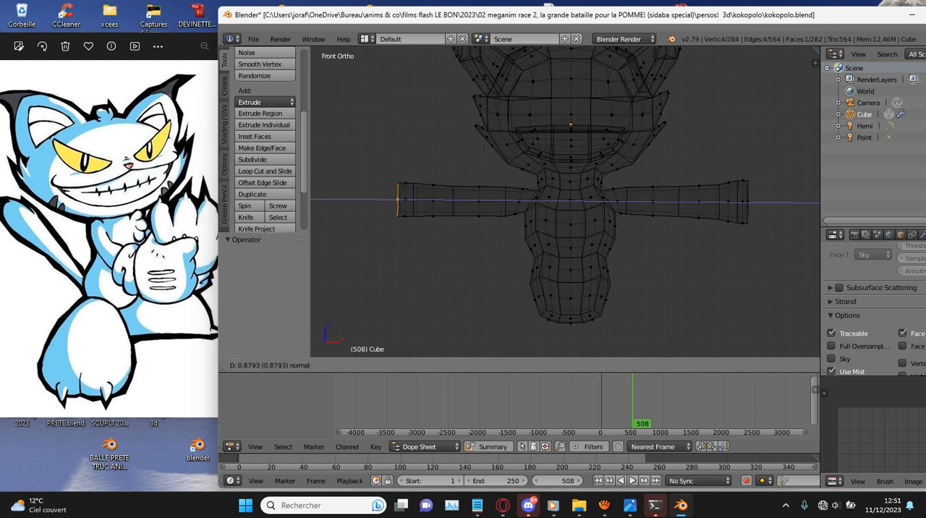
key(Return)
key(s)
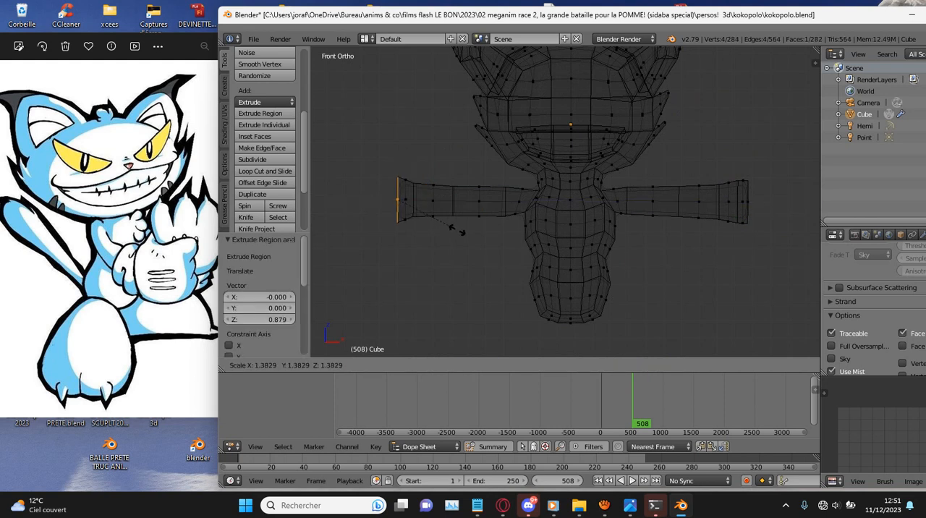
key(Return)
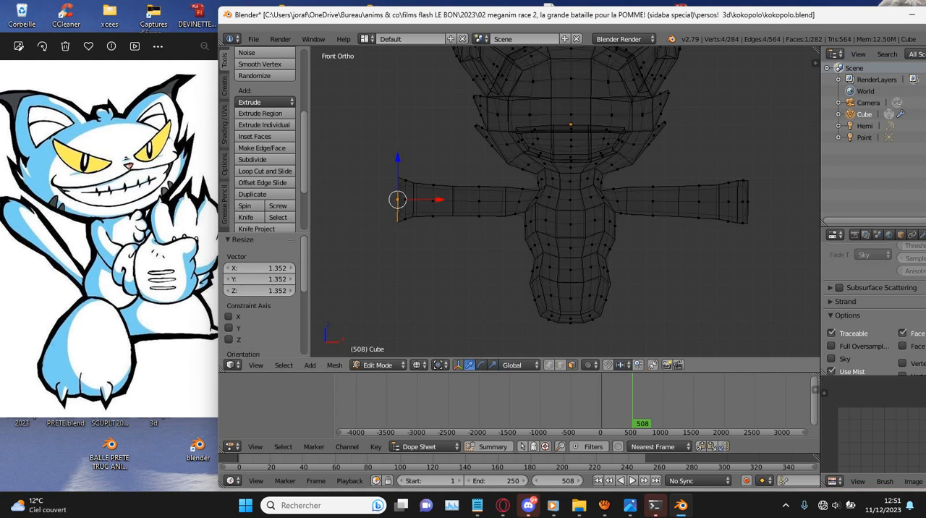
- Move the negative X arm's flared end -0.163 in X, extrude it 0.747 and scale the new face to 0.837
key(g)
key(x)
key(Return)
key(e)
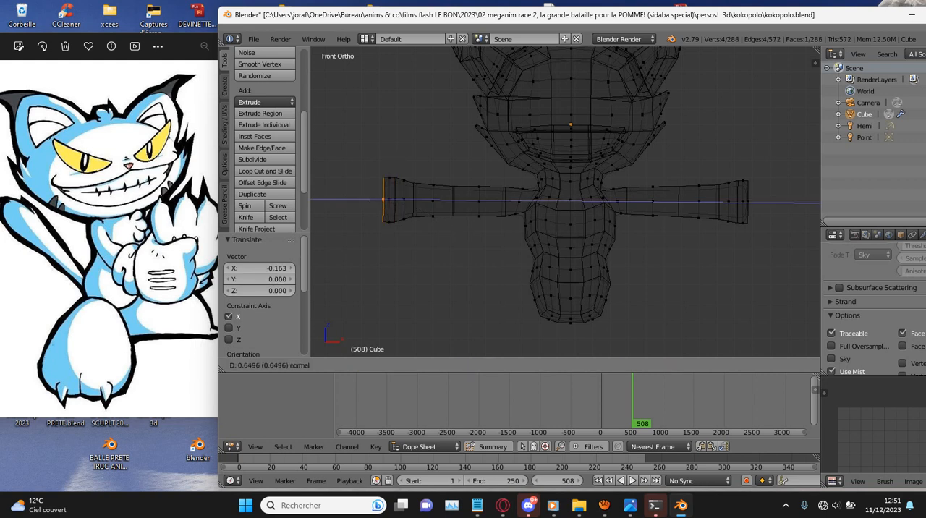
key(Return)
key(s)
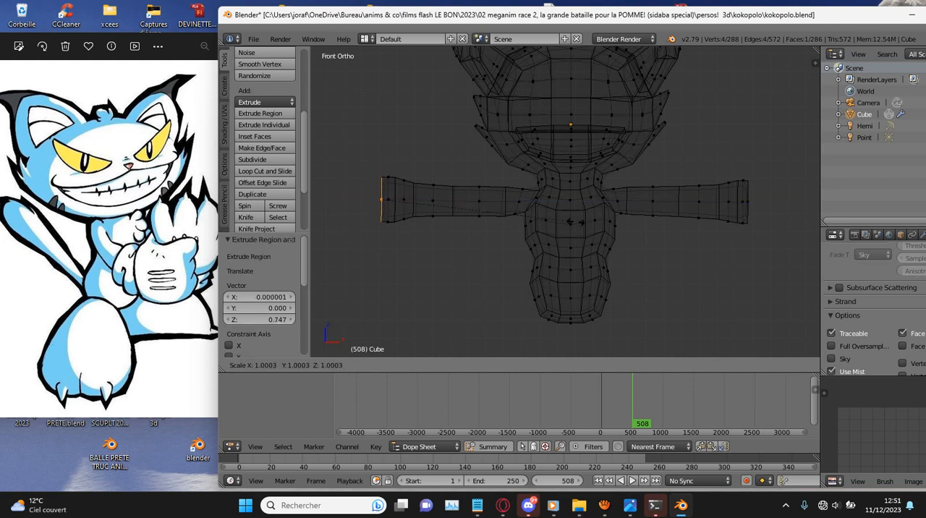
key(Return)
- Circle-select the last segment of the negative X hand in top view and move it -0.098 along X
key(KP_7)
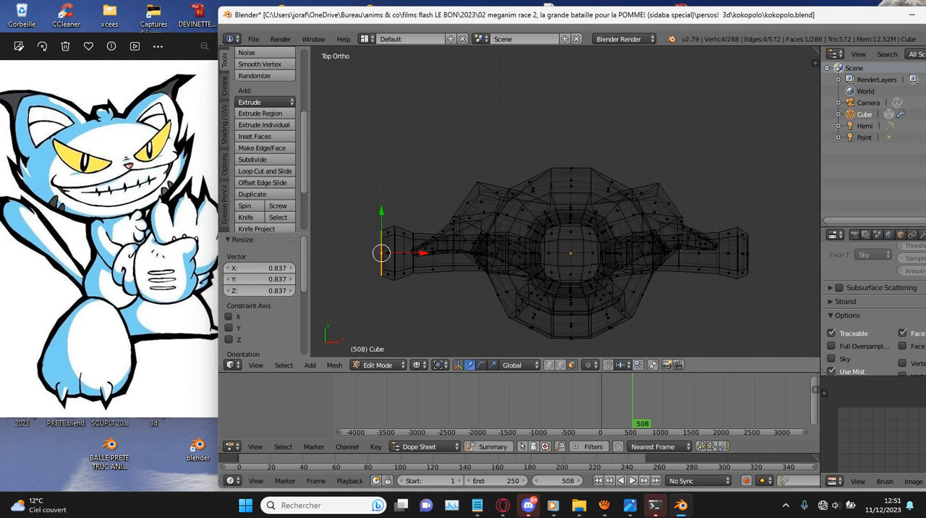
scroll(770, 324, down, 2)
shift+middle_drag(771, 324, 660, 324)
ctrl+scroll(409, 235, down, 7)
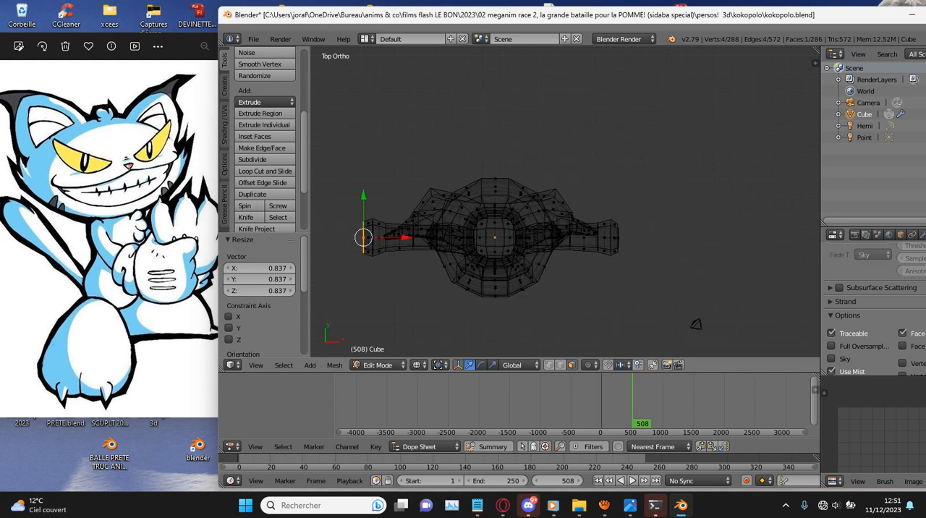
scroll(409, 234, up, 2)
key(c)
scroll(409, 235, up, 4)
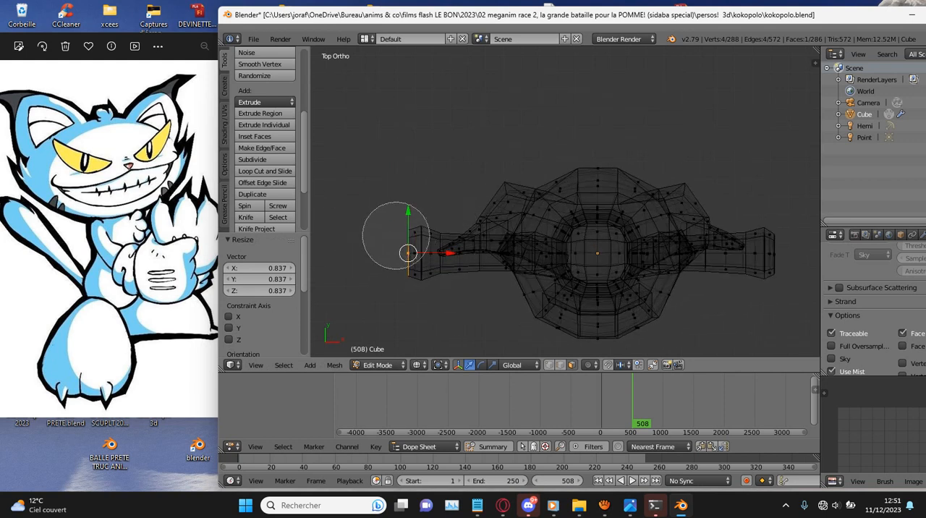
drag(397, 235, 384, 261)
right_click(385, 262)
key(g)
key(x)
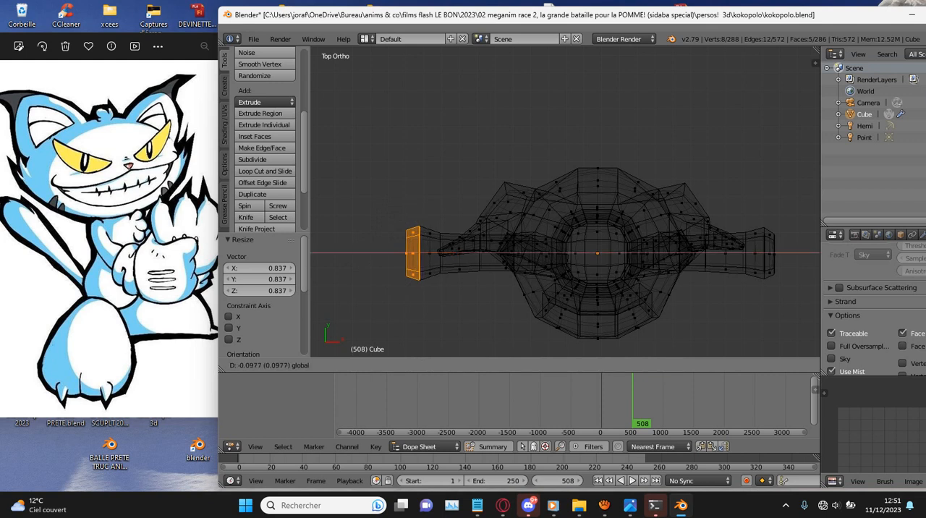
key(Return)
- Extrude the end face of the positive X hand outward by 0.300 in top view
key(KP_1)
right_click(406, 201)
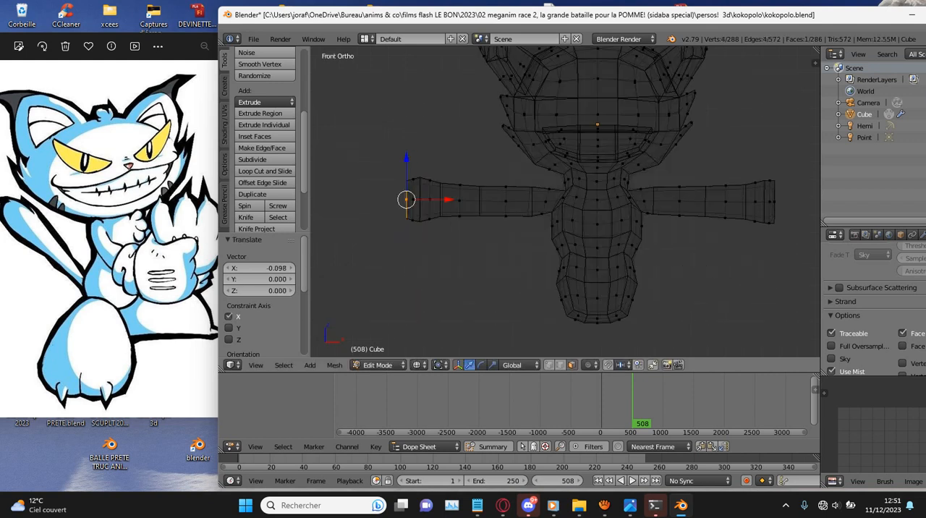
ctrl+scroll(406, 201, down, 4)
ctrl+scroll(407, 200, up, 12)
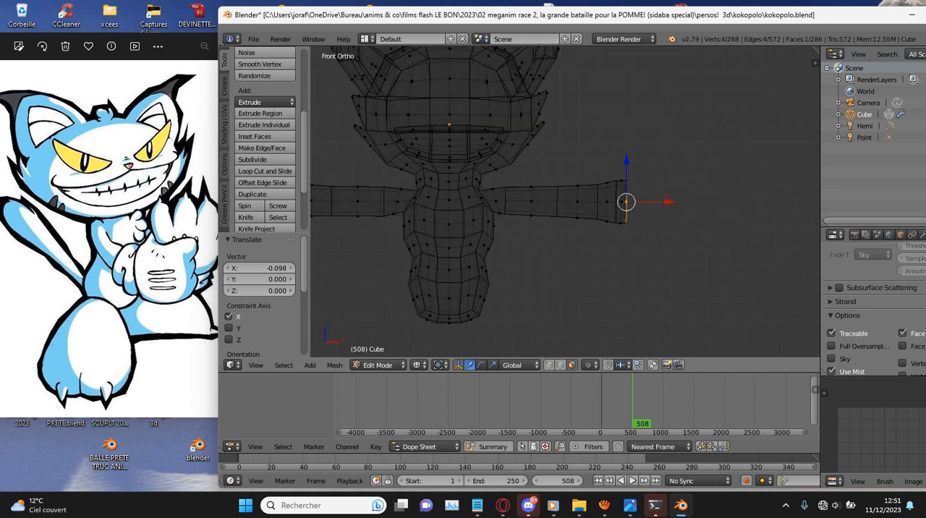
key(KP_7)
key(KP_Decimal)
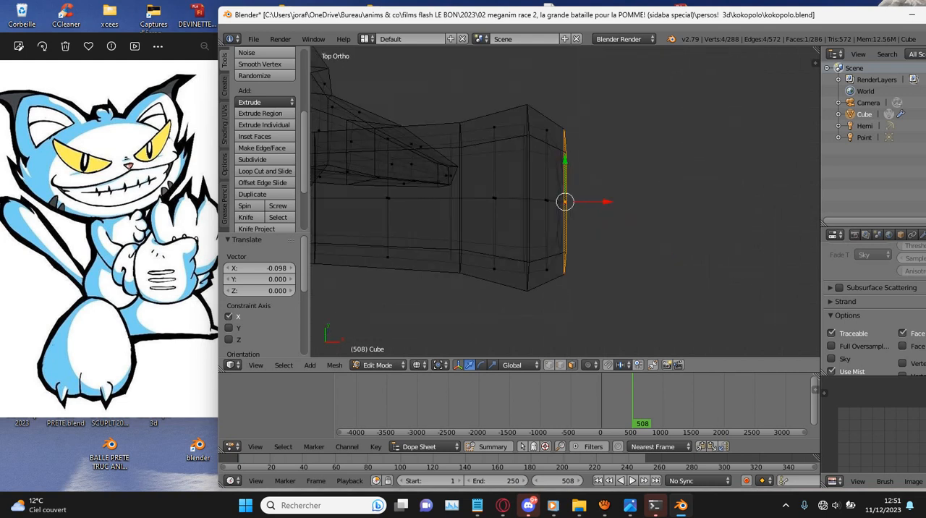
scroll(565, 202, up, 3)
scroll(565, 202, down, 5)
scroll(565, 202, up, 2)
scroll(565, 202, up, 1)
key(e)
click(588, 202)
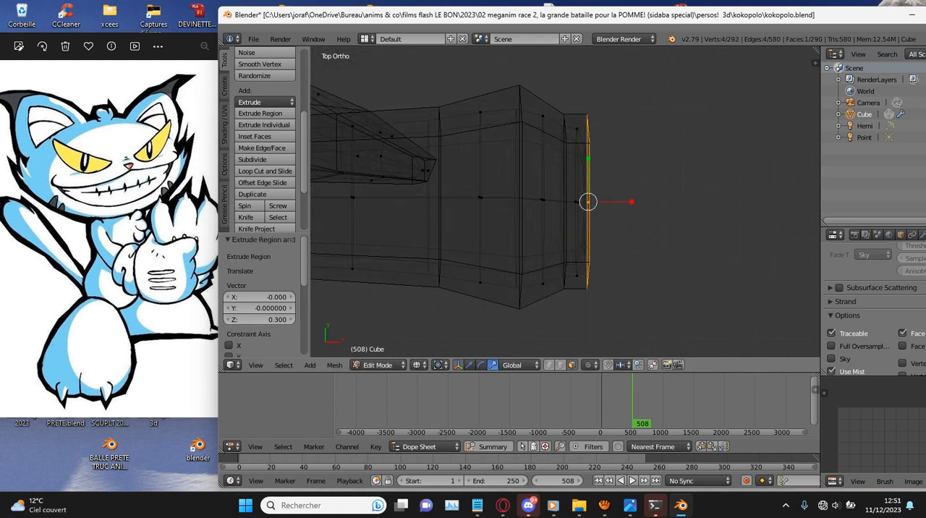
- Narrow the positive X hand's new tip along Y in successive scalings, using 0.884 for the last one
key(s)
key(y)
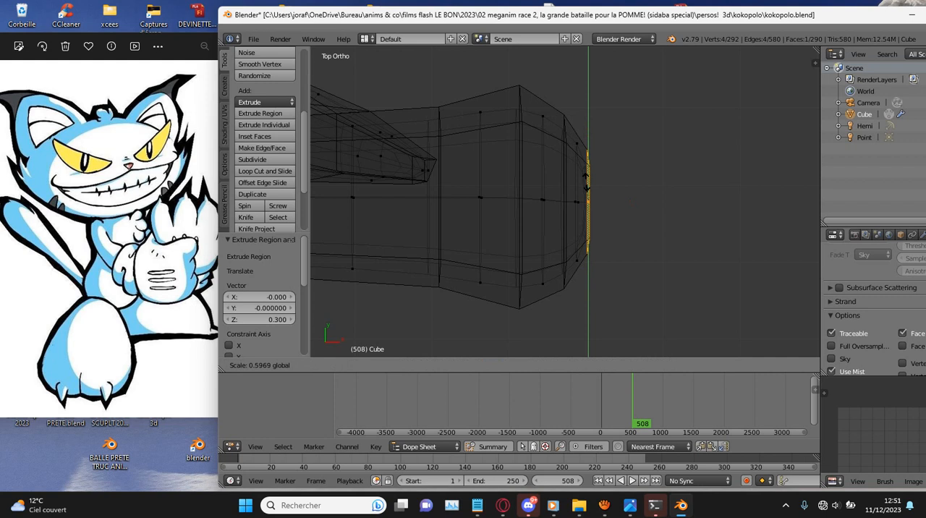
click(586, 177)
scroll(585, 202, up, 1)
middle_drag(587, 203, 518, 116)
key(KP_7)
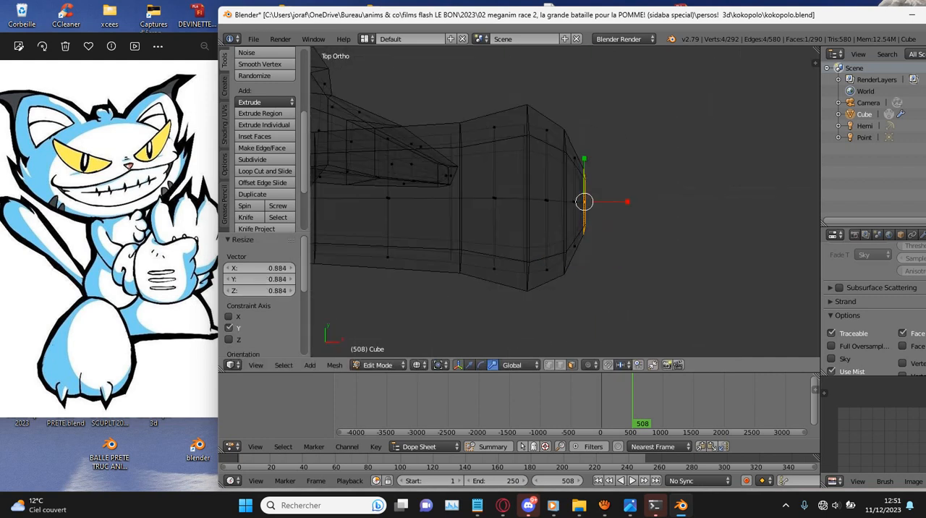
- Extrude the end face of the negative X hand outward by 0.402 in top view
scroll(585, 201, down, 6)
middle_drag(645, 287, 576, 290)
scroll(565, 202, down, 3)
key(KP_7)
shift+middle_drag(565, 202, 678, 288)
scroll(678, 202, up, 7)
scroll(678, 202, up, 3)
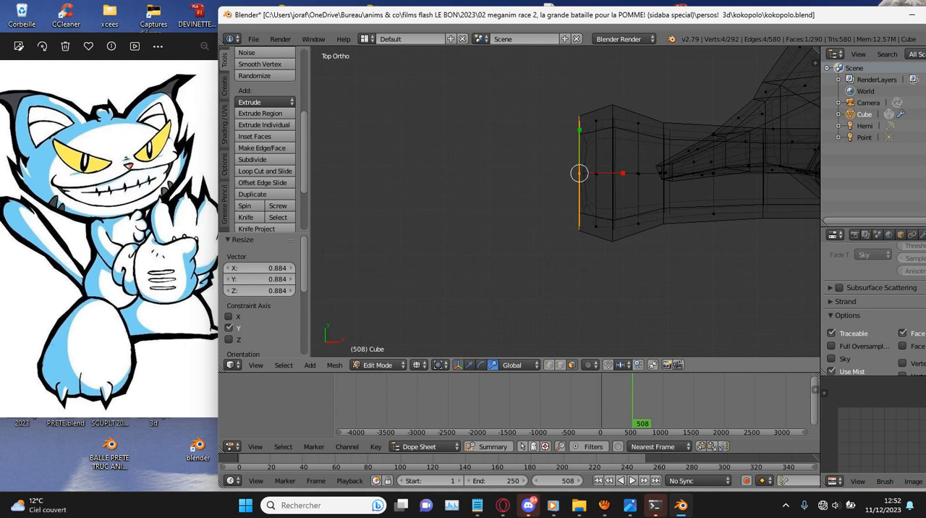
key(e)
key(Return)
- Narrow the negative X hand's new tip along Y to about 0.49, pull it slightly inward and readjust its Y width
key(s)
key(y)
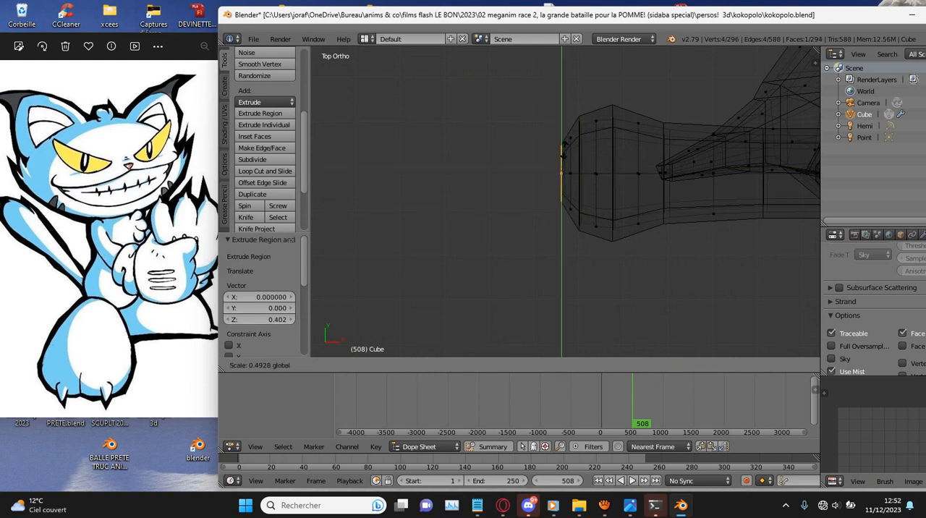
click(563, 149)
key(g)
click(569, 148)
key(s)
key(y)
click(566, 141)
- Extrude the negative X hand's tip 0.259, scale it to 0.397 along Y and move it 0.169 in X and 0.052 in Y
key(e)
click(555, 147)
key(s)
key(y)
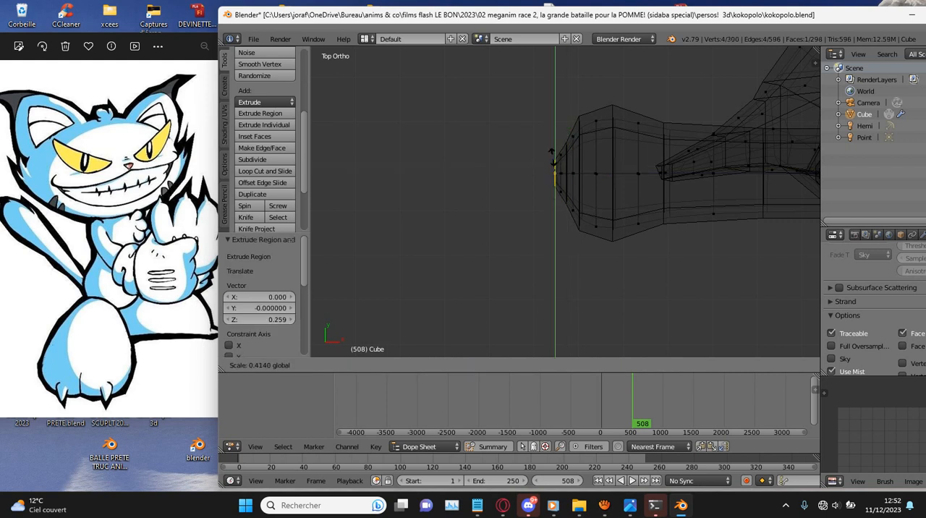
click(553, 157)
key(g)
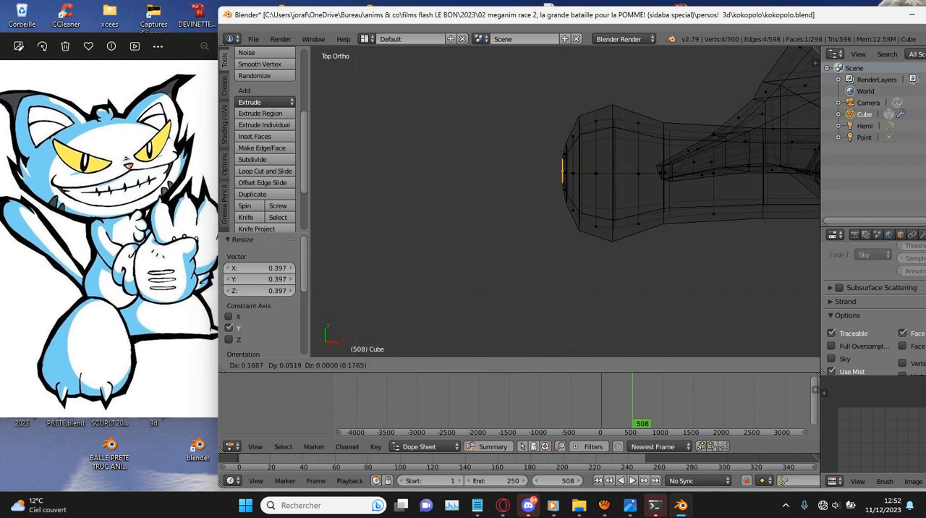
click(561, 155)
scroll(474, 170, down, 5)
scroll(566, 203, down, 2)
scroll(565, 203, up, 3)
ctrl+scroll(566, 203, up, 5)
ctrl+scroll(566, 202, down, 4)
ctrl+scroll(566, 202, up, 8)
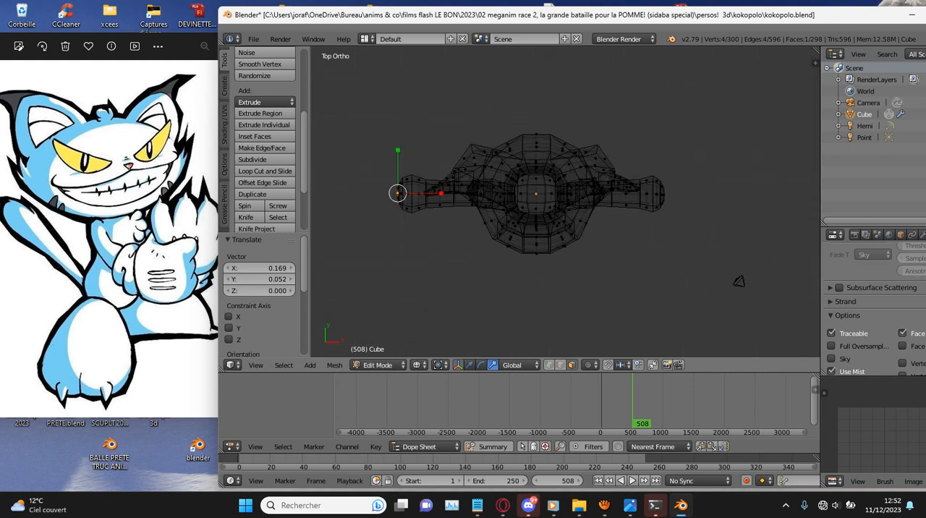
- Extrude a finger outward from the -Y side of the positive X hand's rounded end
ctrl+scroll(566, 203, up, 4)
scroll(566, 202, up, 9)
right_click(597, 164)
mouse_move(599, 128)
mouse_down()
mouse_move(600, 147)
mouse_move(600, 136)
mouse_up()
right_click(589, 206)
scroll(589, 207, down, 3)
key(r)
right_click(612, 200)
key(e)
click(633, 221)
- Extrude two more fingers toward +Y from the positive X hand's end, moving the last one's tip -0.171 in X and -0.234 in Y
right_click(581, 155)
key(e)
click(623, 133)
right_click(563, 138)
key(e)
click(590, 101)
key(g)
click(584, 112)
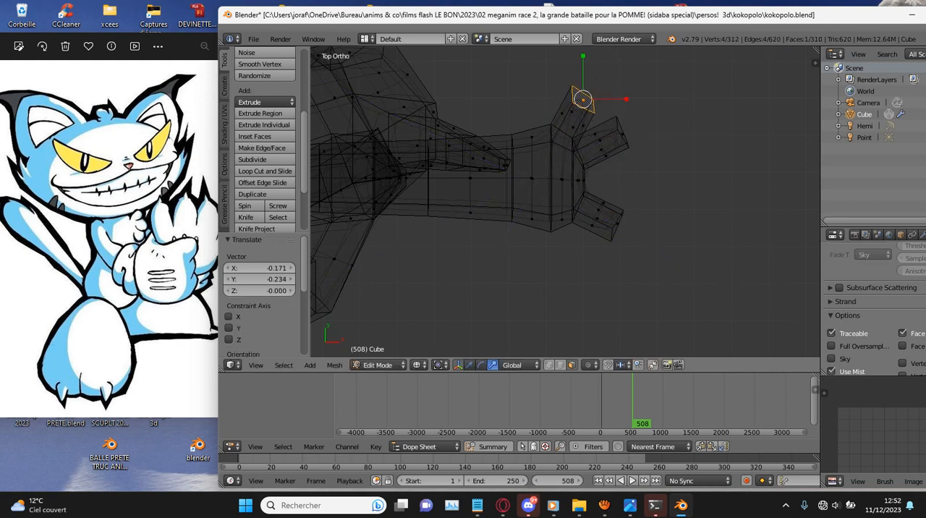
- Scale the positive X hand's small end face between its fingers to 0.518 along Y
right_click(623, 132)
right_click(584, 180)
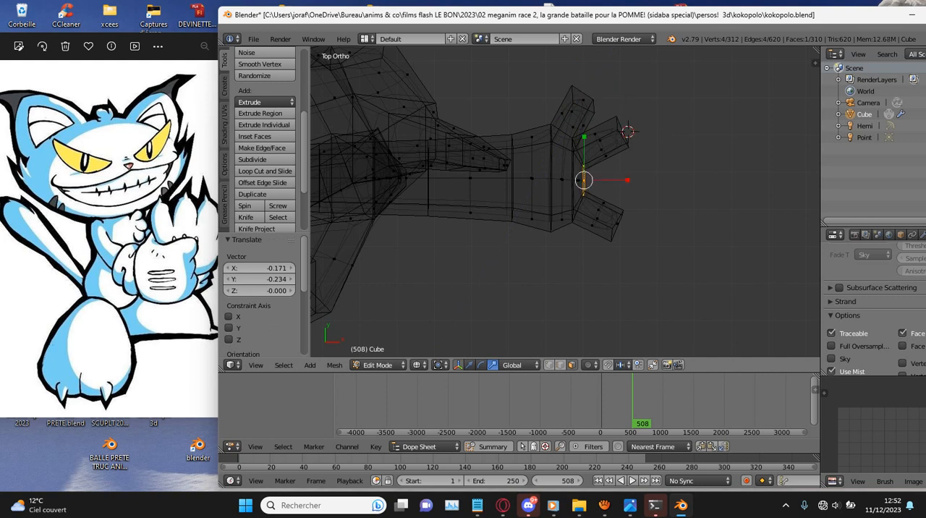
key(s)
key(y)
click(588, 155)
scroll(588, 154, up, 2)
right_click(641, 235)
scroll(564, 203, down, 2)
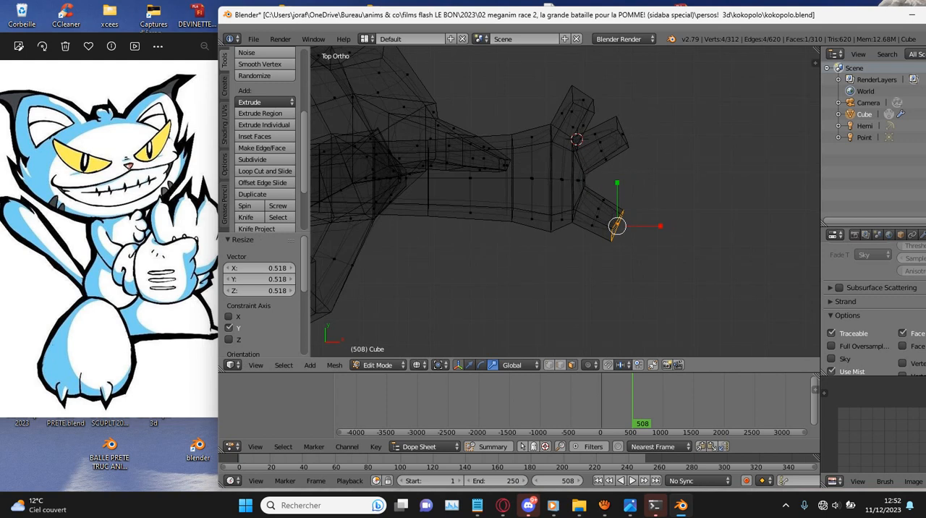
scroll(564, 202, down, 5)
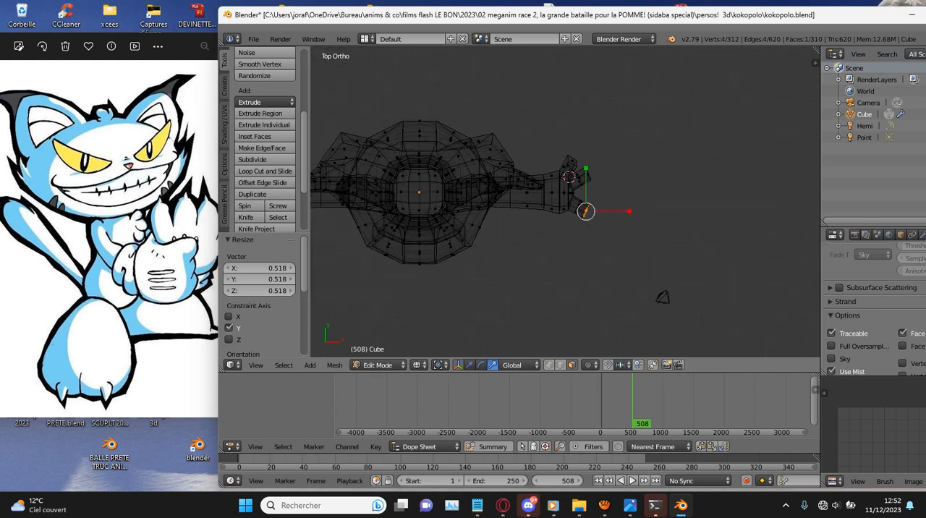
- Scale the negative X hand's tip face to 0.407 along Y
ctrl+scroll(565, 203, down, 20)
scroll(564, 203, up, 2)
scroll(565, 203, up, 6)
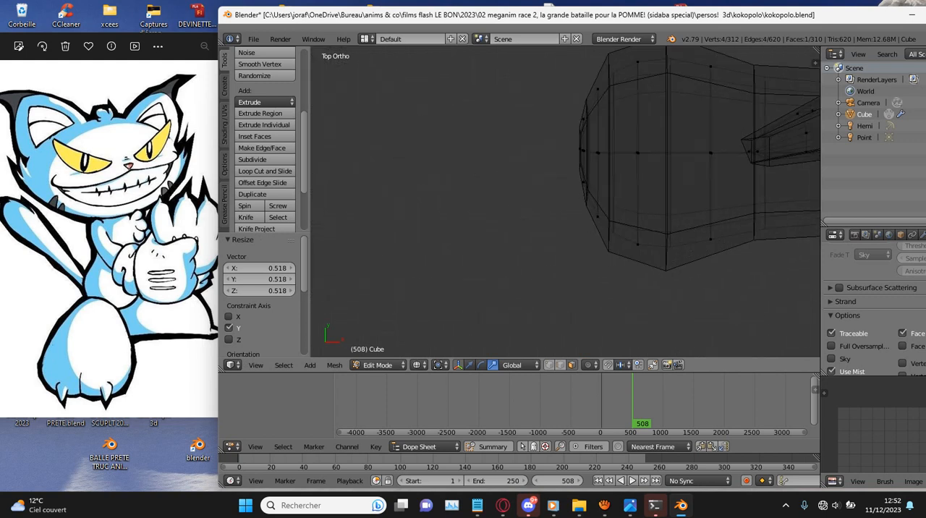
right_click(586, 124)
key(s)
key(y)
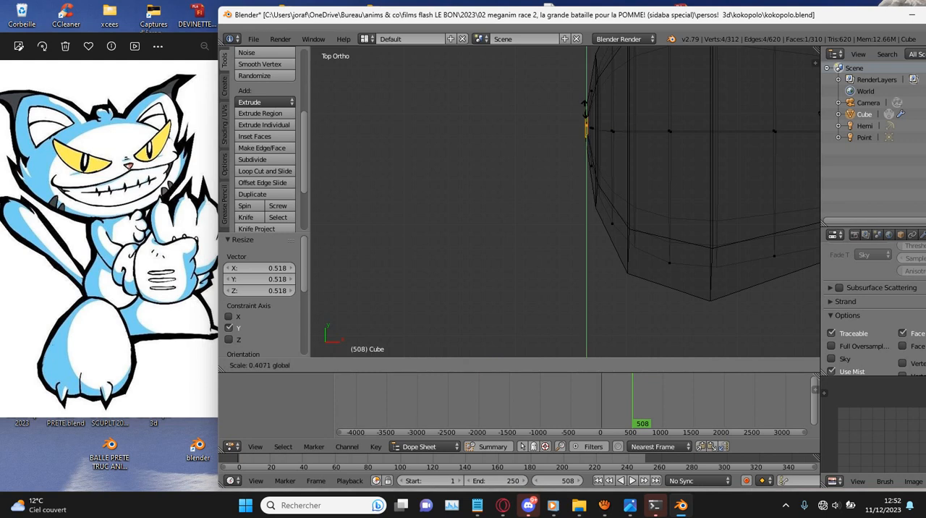
click(585, 109)
scroll(585, 108, down, 7)
ctrl+scroll(586, 109, up, 8)
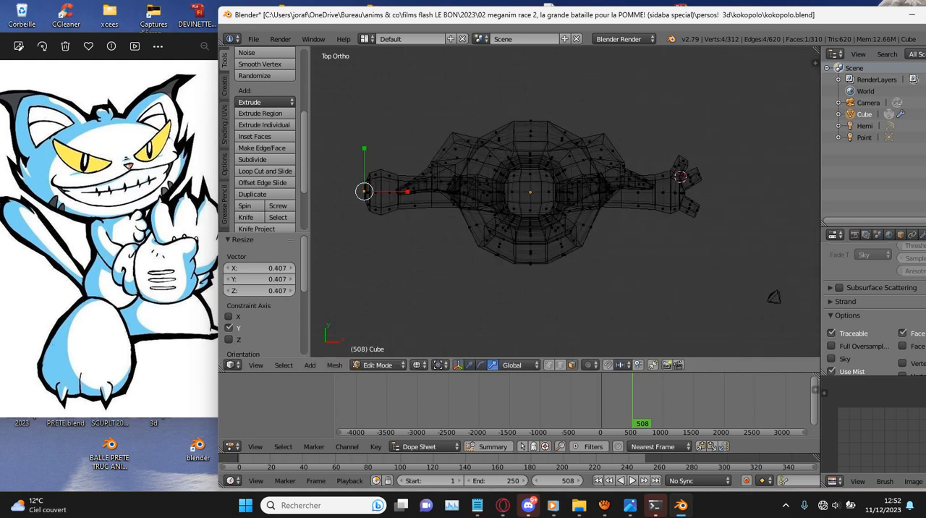
ctrl+scroll(565, 202, down, 13)
scroll(565, 202, up, 7)
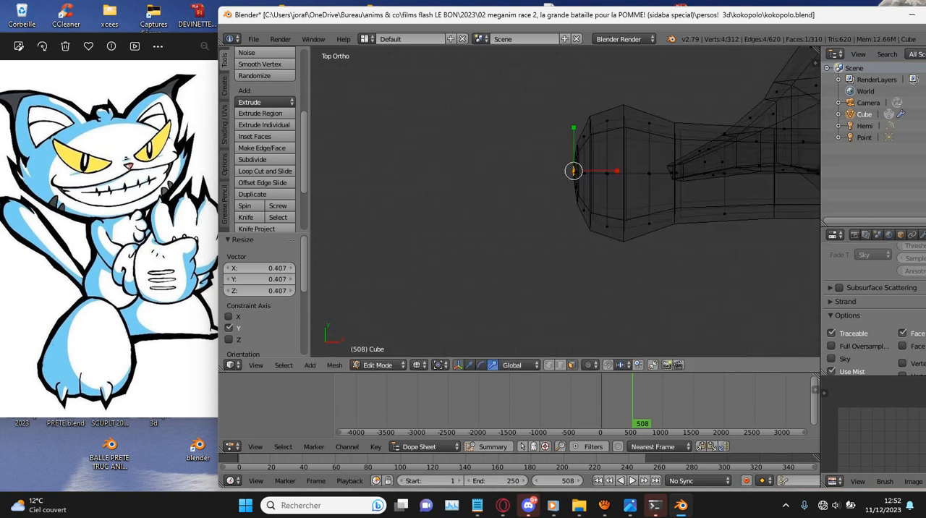
- Extrude two fingers from the negative X hand by 1.629 and 1.578, moving the first one's tip 0.065 in X and -0.303 in Y
key(r)
click(536, 199)
key(e)
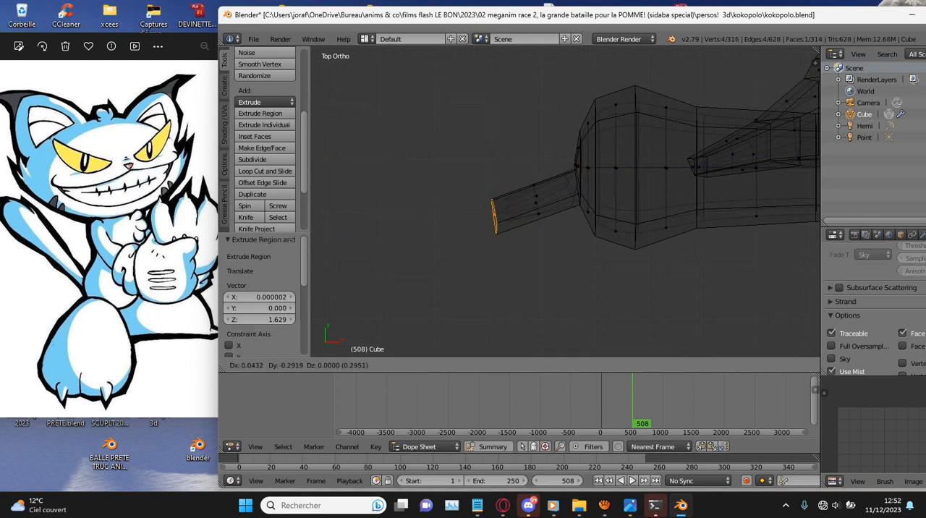
click(494, 210)
right_click(579, 141)
key(e)
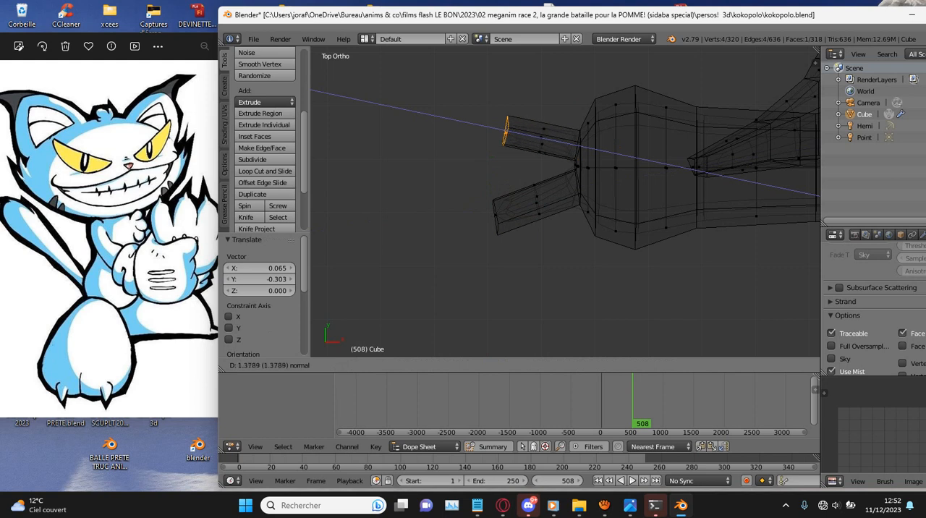
key(Return)
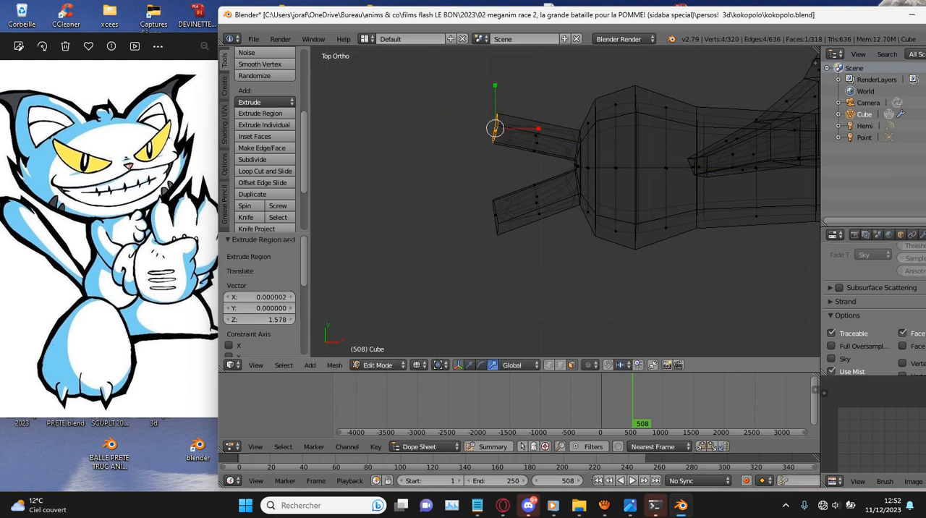
scroll(566, 202, down, 1)
scroll(804, 257, down, 5)
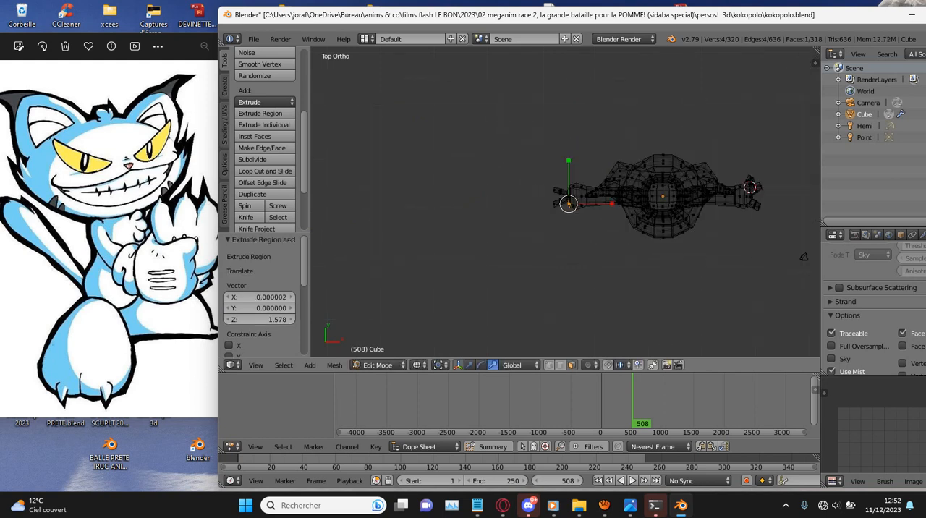
- Extrude a third finger 1.656 on the negative X hand's +Y side, move its tip 0.210 in X and -0.045 in Y, and select the hand's -Y side face
scroll(804, 257, up, 1)
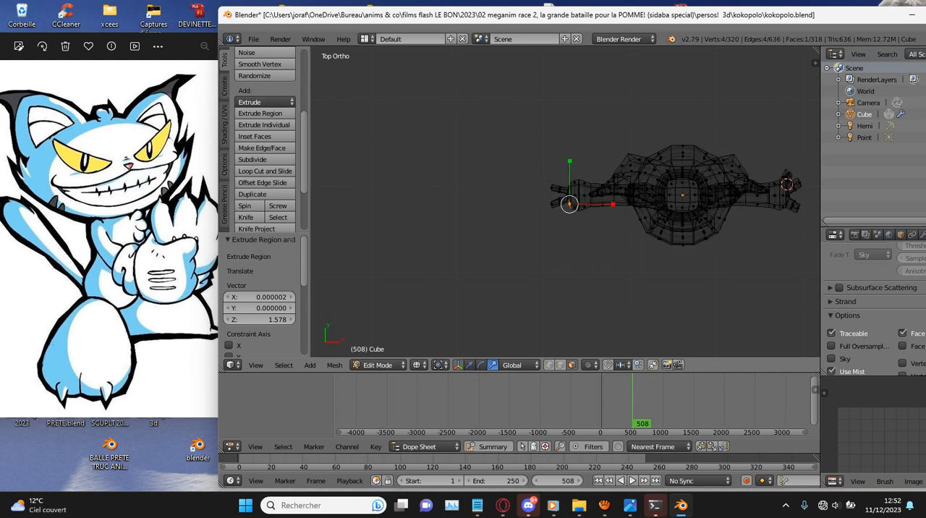
scroll(566, 203, up, 8)
right_click(584, 135)
scroll(566, 202, down, 2)
key(e)
click(812, 288)
scroll(804, 257, down, 5)
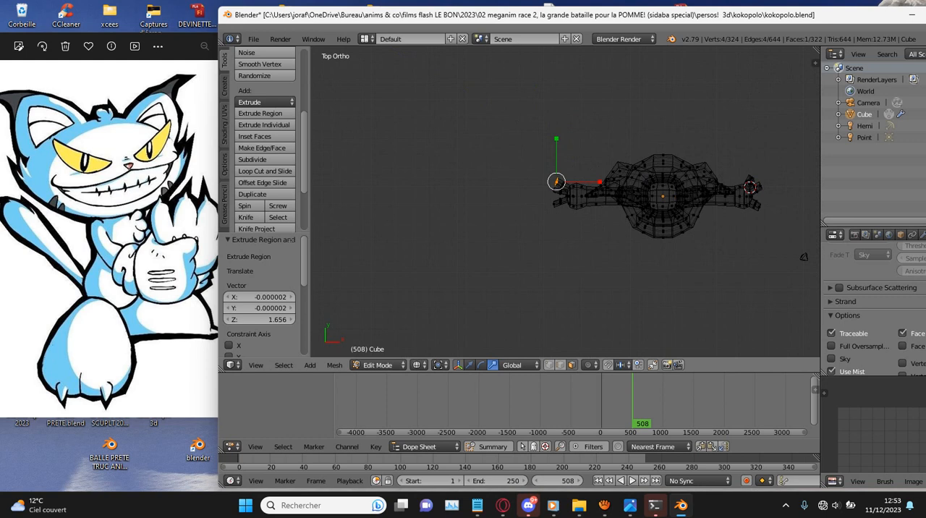
scroll(724, 203, up, 4)
scroll(724, 203, down, 3)
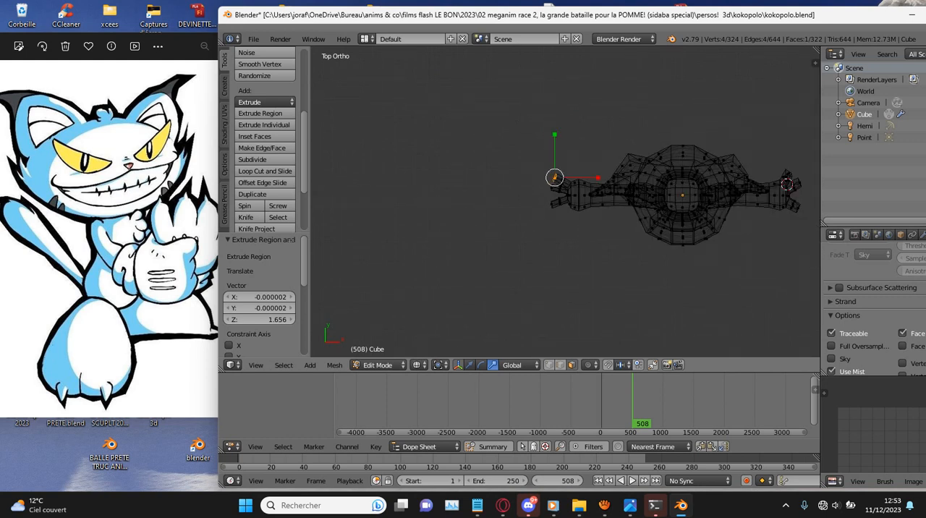
scroll(567, 200, up, 11)
key(g)
click(582, 204)
right_click(597, 218)
scroll(597, 220, down, 5)
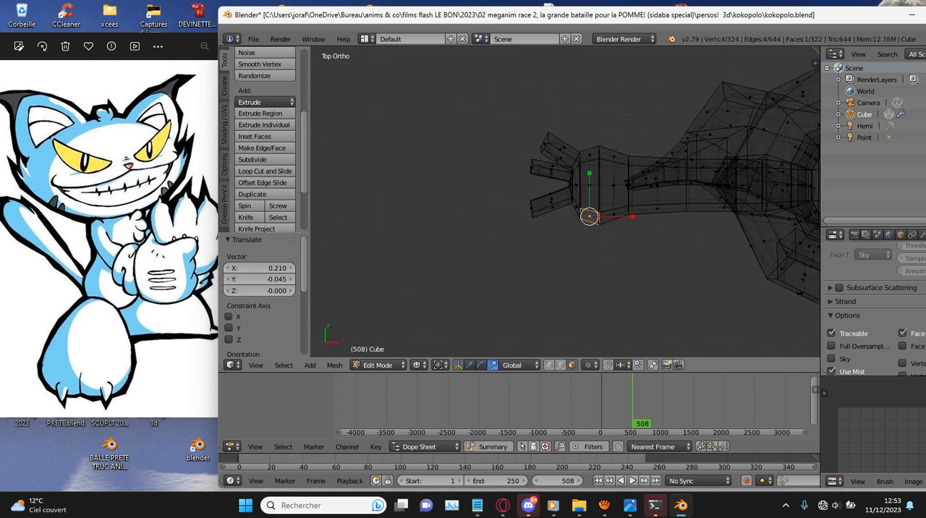
scroll(575, 207, down, 5)
scroll(575, 208, up, 6)
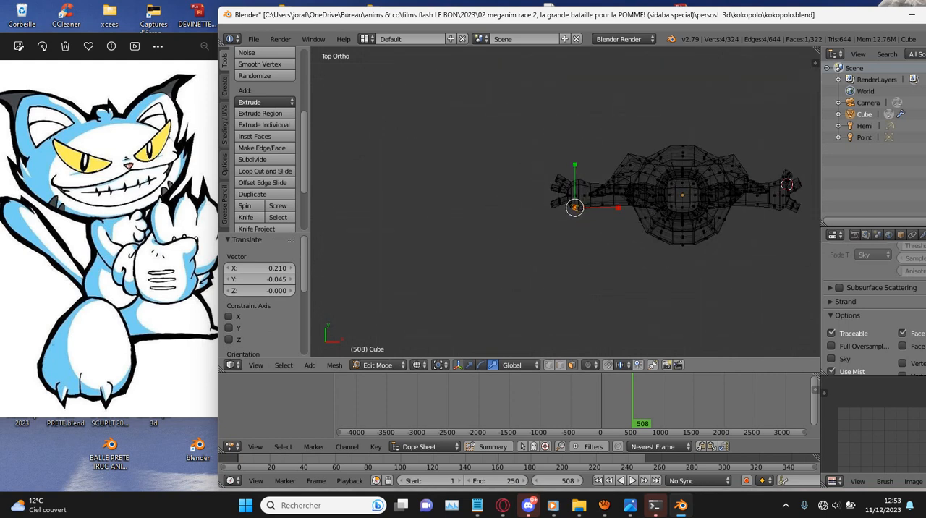
key(e)
click(579, 254)
ctrl+scroll(579, 253, up, 14)
scroll(579, 254, up, 2)
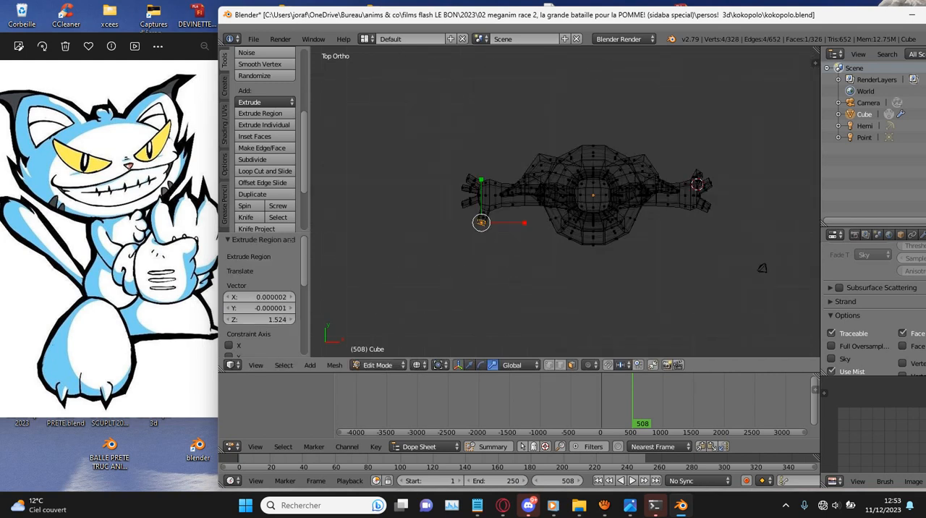
ctrl+scroll(564, 203, up, 2)
key(ctrl+e)
key(Escape)
key(ctrl+z)
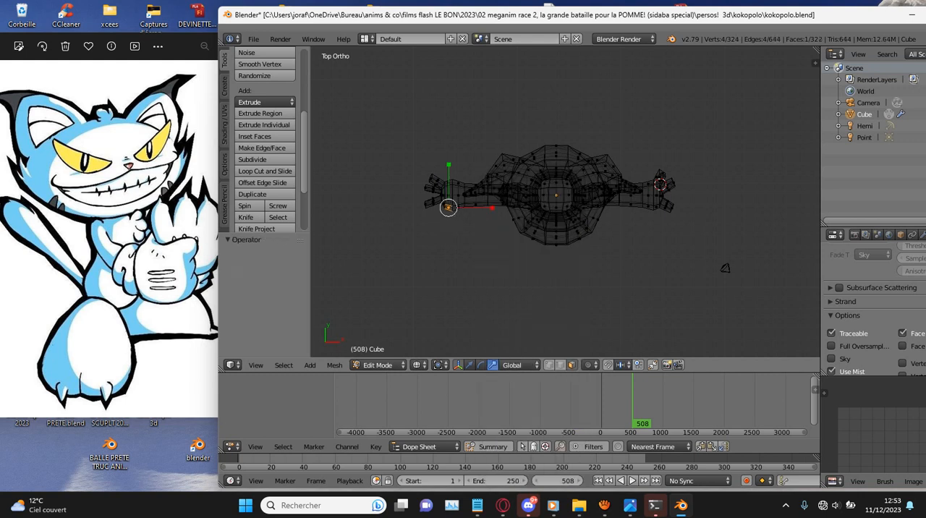
- Extrude thumbs from the hands' -Y side faces, 1.494 on the negative X hand and 1.531 on the positive X hand
scroll(556, 196, up, 1)
key(e)
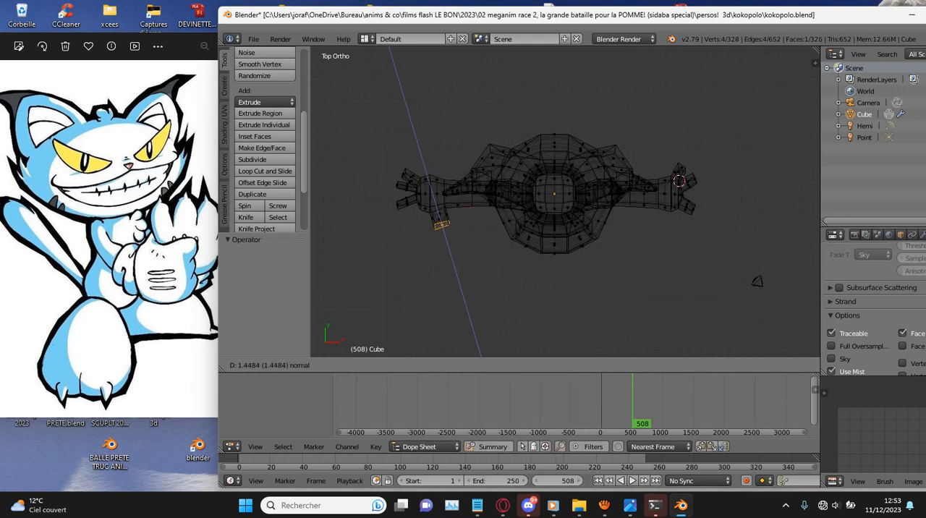
click(442, 226)
right_click(665, 208)
key(e)
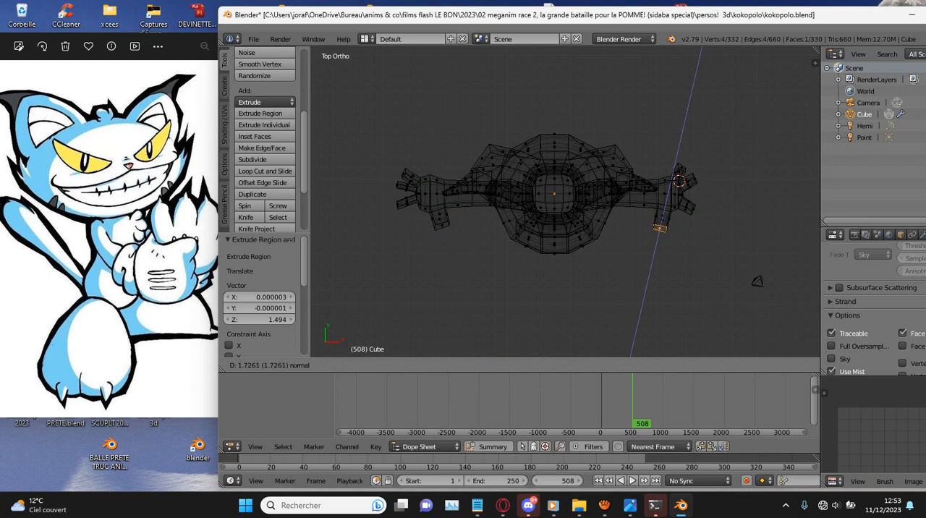
click(667, 228)
- Scale down the positive X hand's thumb tip and shift it slightly
scroll(756, 232, up, 2)
key(s)
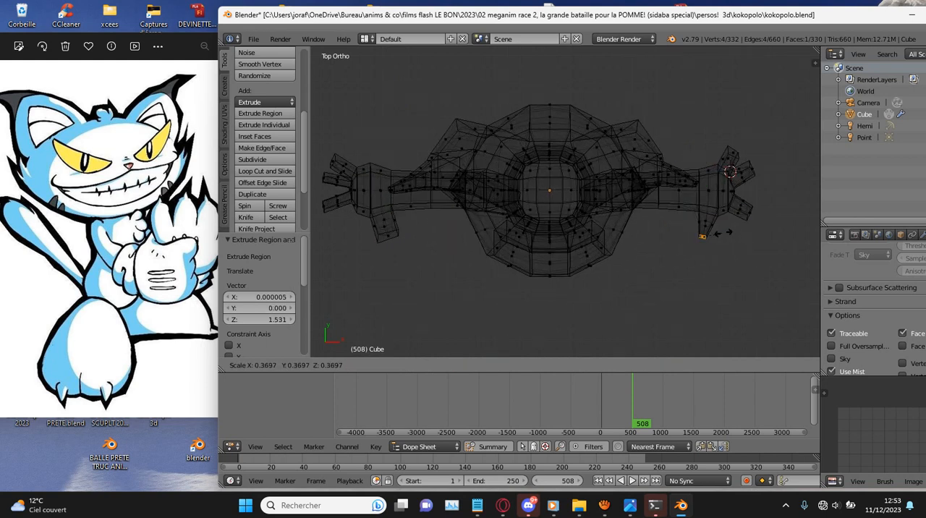
click(739, 234)
key(g)
click(741, 232)
- Scale down the negative X hand's thumb tip, shift it slightly and scale it again by 0.867
right_drag(388, 236, 582, 228)
key(Escape)
key(s)
click(485, 232)
key(g)
click(481, 233)
key(s)
click(468, 234)
shift+middle_drag(467, 233, 578, 233)
- Move the negative X hand's outermost +Y finger 0.558 in X and 0.418 in Y, and rotate it slightly
right_click(454, 162)
key(c)
scroll(449, 154, up, 5)
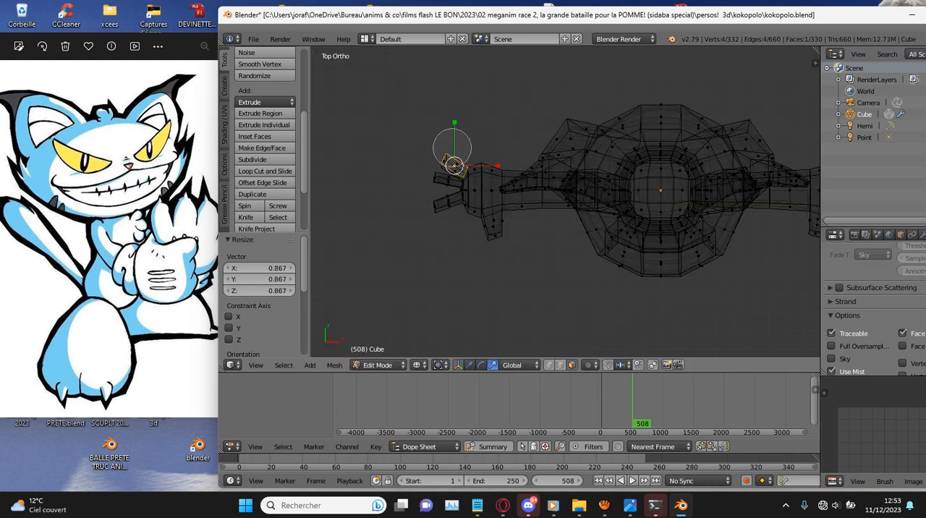
drag(449, 155, 454, 165)
right_click(455, 155)
scroll(455, 154, down, 2)
shift+middle_drag(454, 155, 381, 155)
key(g)
click(464, 166)
key(r)
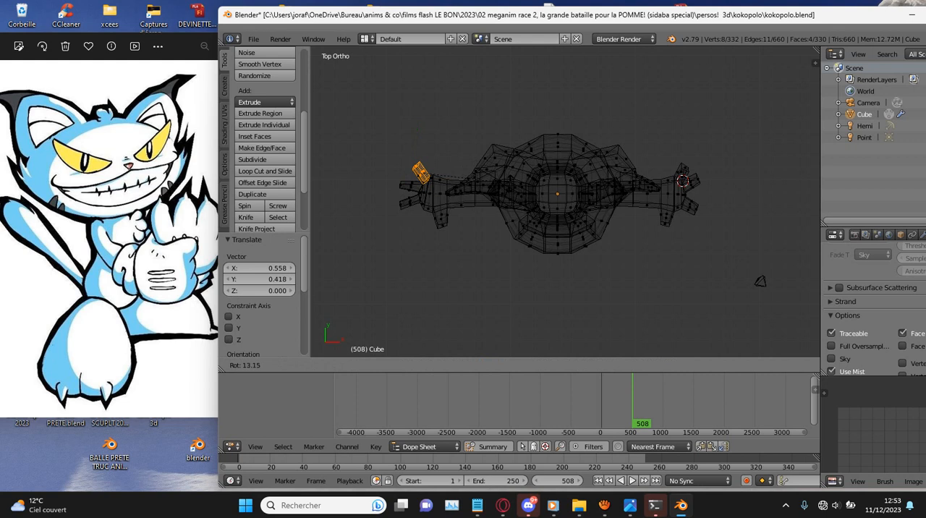
click(464, 177)
- Reposition the -Y side face of the negative X hand's middle finger and rotate it -1.3°
scroll(464, 178, up, 3)
shift+middle_drag(464, 177, 556, 178)
right_click(388, 180)
key(g)
right_click(391, 183)
key(r)
click(390, 181)
key(g)
click(389, 184)
key(r)
click(574, 176)
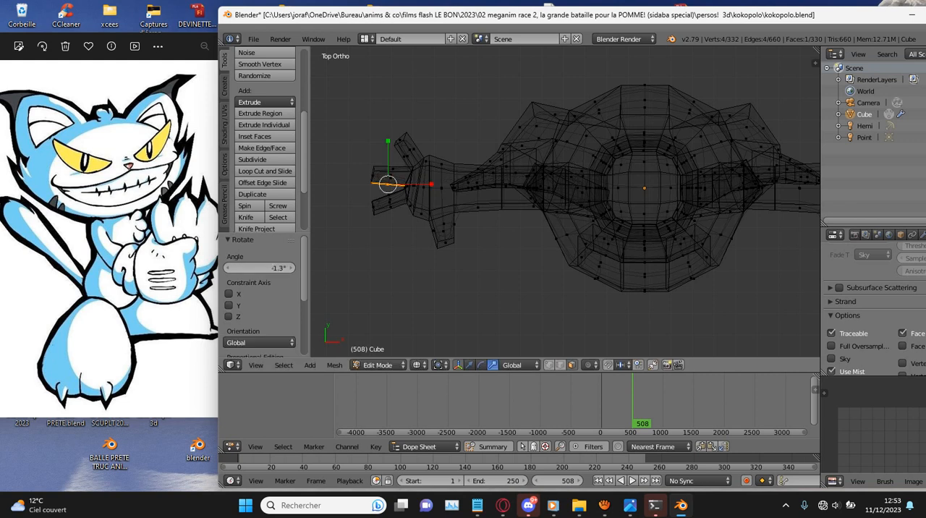
- Hide the tool shelf and rotate the negative X hand's whole middle finger toward the +Y finger
ctrl+scroll(574, 176, up, 5)
ctrl+scroll(797, 168, down, 3)
key(c)
click(340, 176)
key(t)
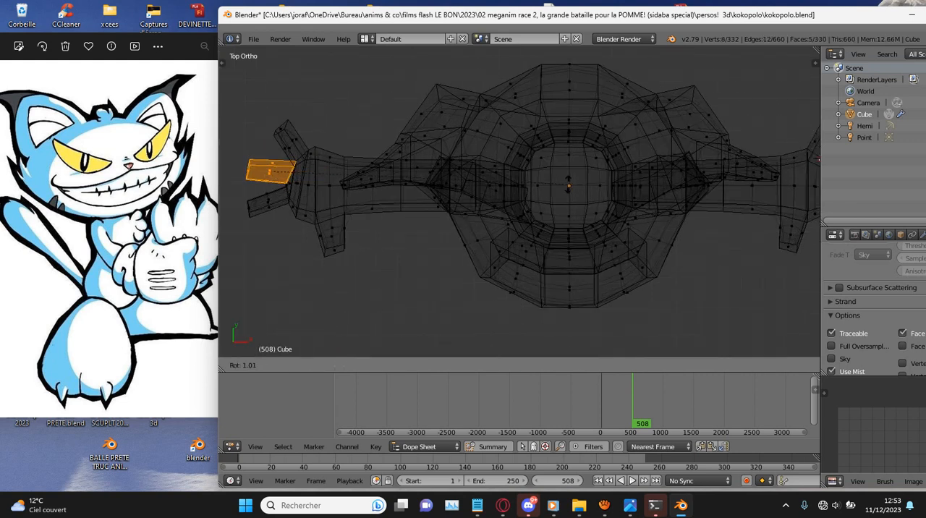
scroll(270, 171, down, 2)
key(r)
click(270, 167)
- Select the negative X hand's whole finger nearest the thumb, rotate it toward -Y and adjust its position
right_click(345, 207)
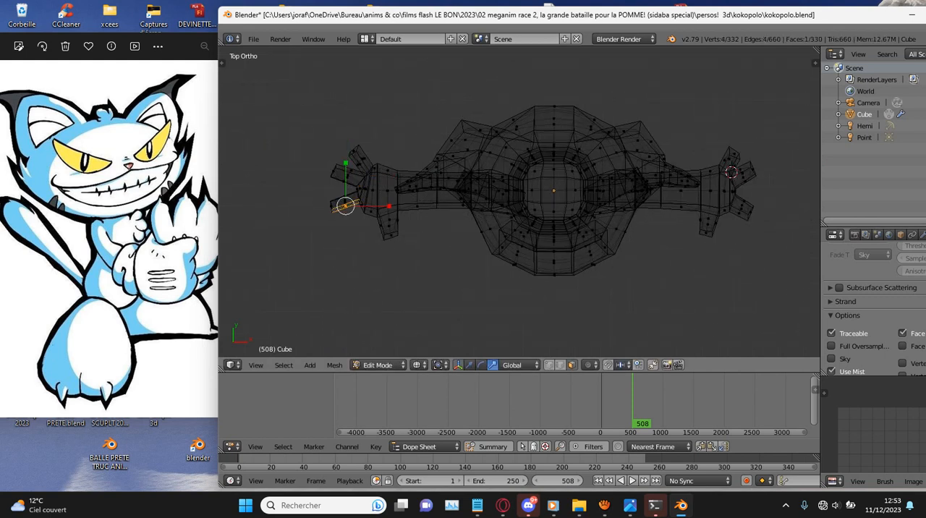
click(341, 207)
right_click(342, 207)
key(r)
click(342, 207)
key(g)
key(r)
click(342, 207)
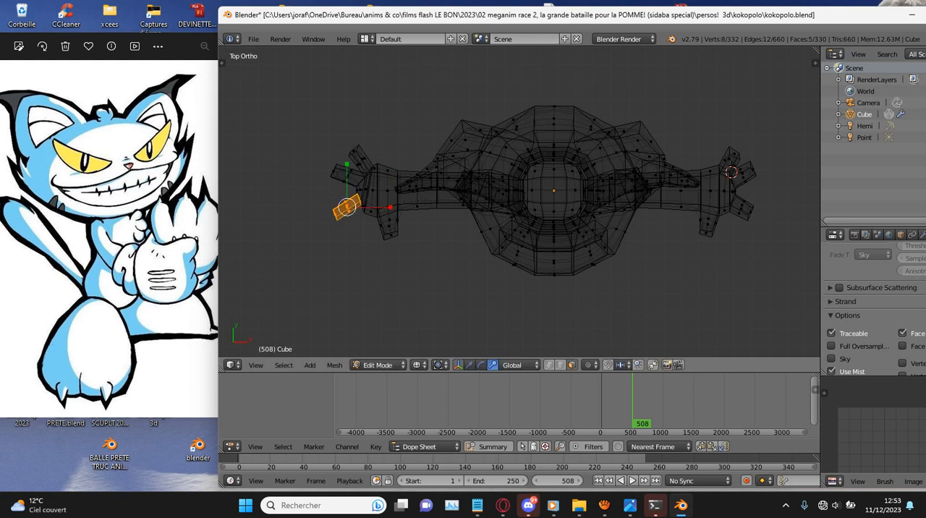
- Rotate and shift the inner side face of the finger nearest the thumb, and rotate its outer side face, to taper the finger
ctrl+scroll(341, 207, down, 5)
scroll(342, 207, up, 5)
right_click(317, 202)
key(r)
click(317, 202)
key(g)
click(318, 190)
key(r)
click(318, 189)
key(g)
click(317, 191)
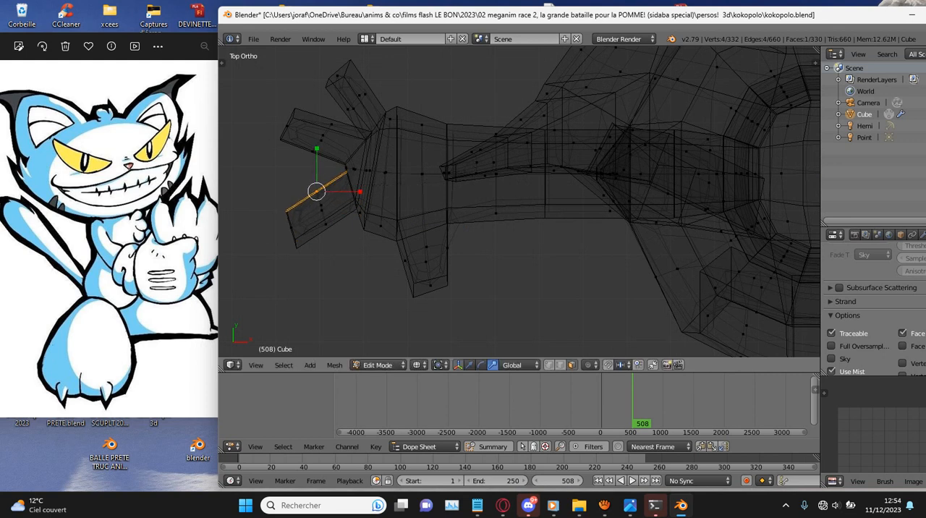
right_click(326, 225)
key(r)
click(412, 246)
- Shift the negative X hand's face between the thumb and its nearest finger toward negative X and rotate it
right_click(381, 227)
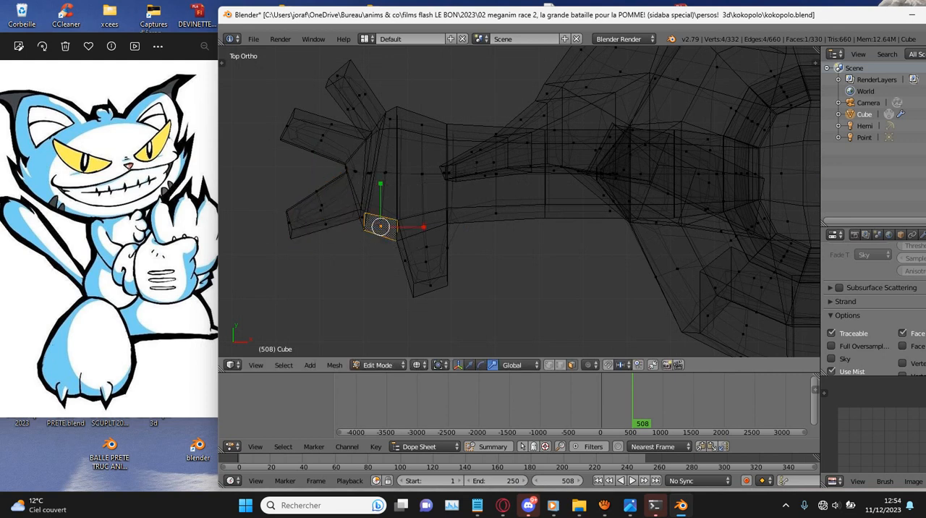
drag(424, 227, 400, 228)
key(r)
click(401, 223)
scroll(520, 202, down, 5)
scroll(519, 202, up, 2)
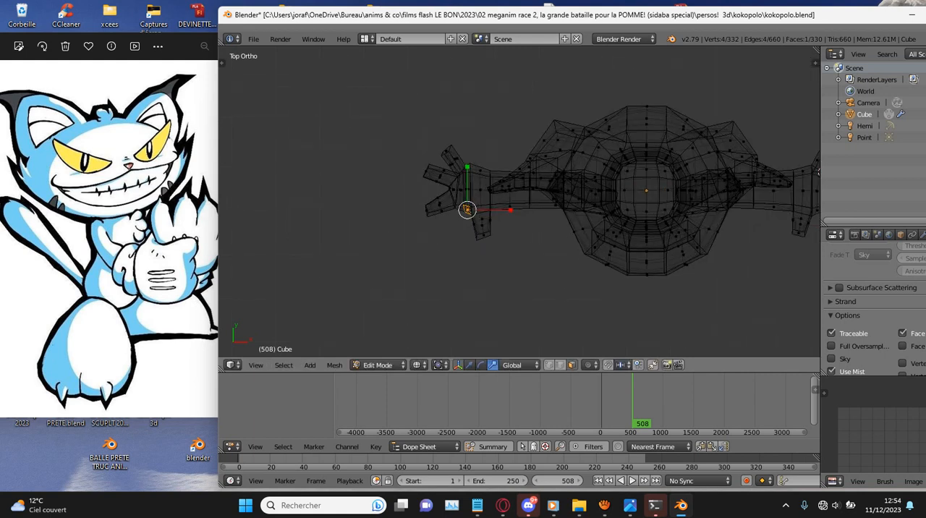
scroll(520, 202, up, 1)
scroll(806, 279, down, 3)
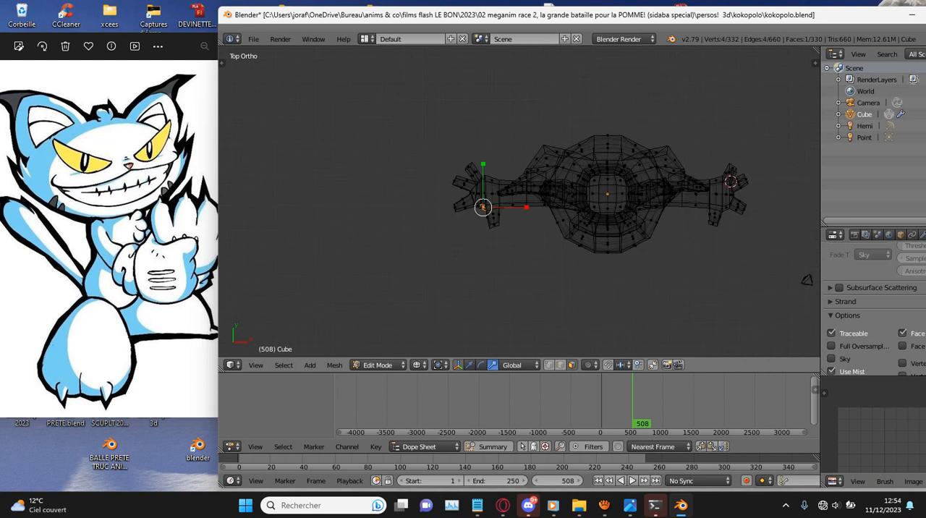
- Select the whole negative X hand in front view and flatten it along Z
middle_drag(520, 246, 520, 137)
key(KP_1)
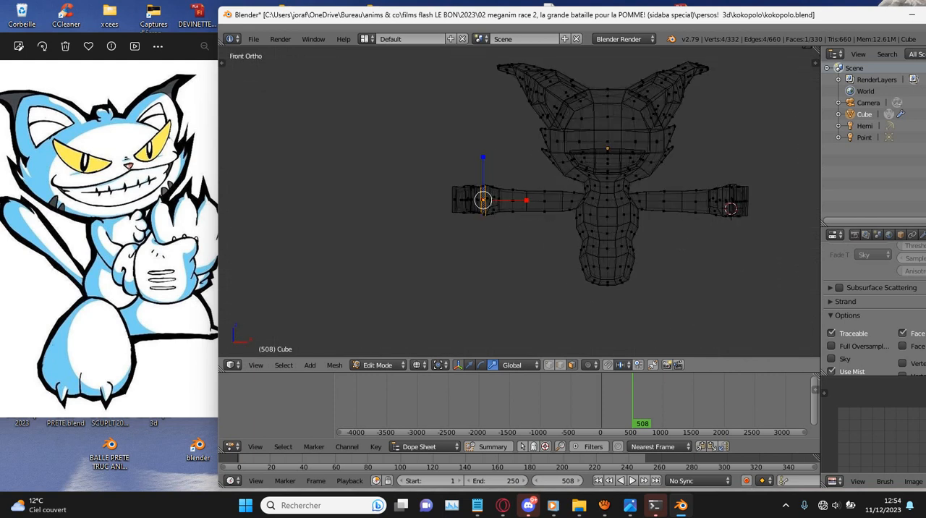
key(c)
mouse_move(471, 201)
mouse_down()
mouse_move(459, 203)
mouse_move(465, 228)
mouse_up()
key(Escape)
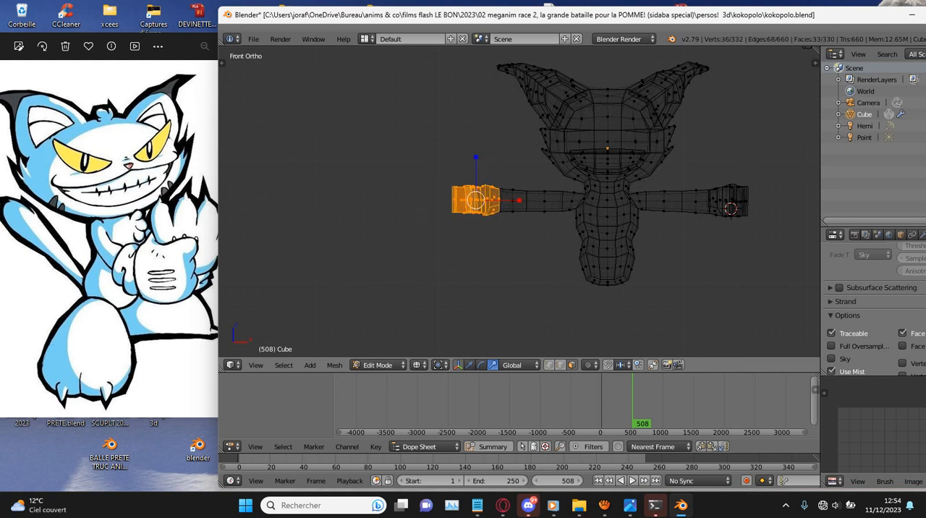
key(s)
key(z)
click(470, 177)
- Select the whole positive X hand in place of the other and flatten it along Z
key(a)
key(c)
drag(746, 188, 750, 207)
key(Escape)
key(s)
key(z)
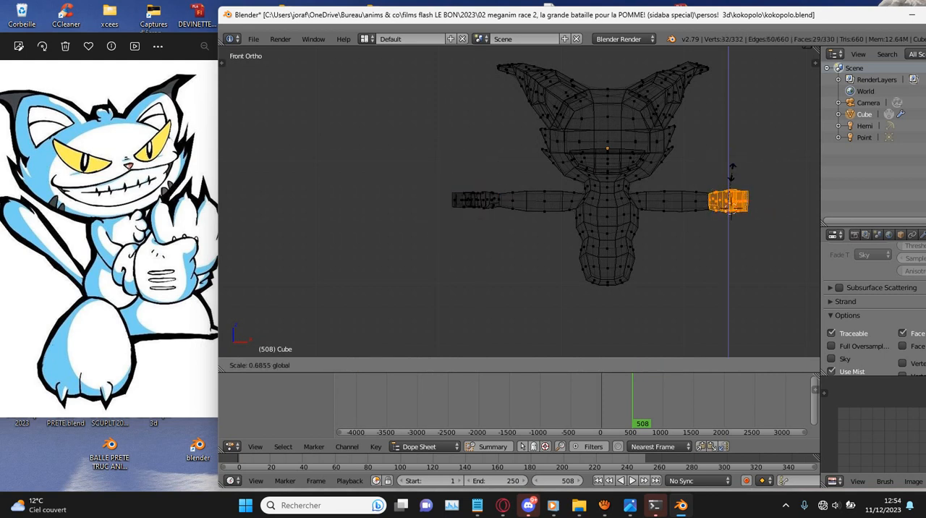
click(728, 179)
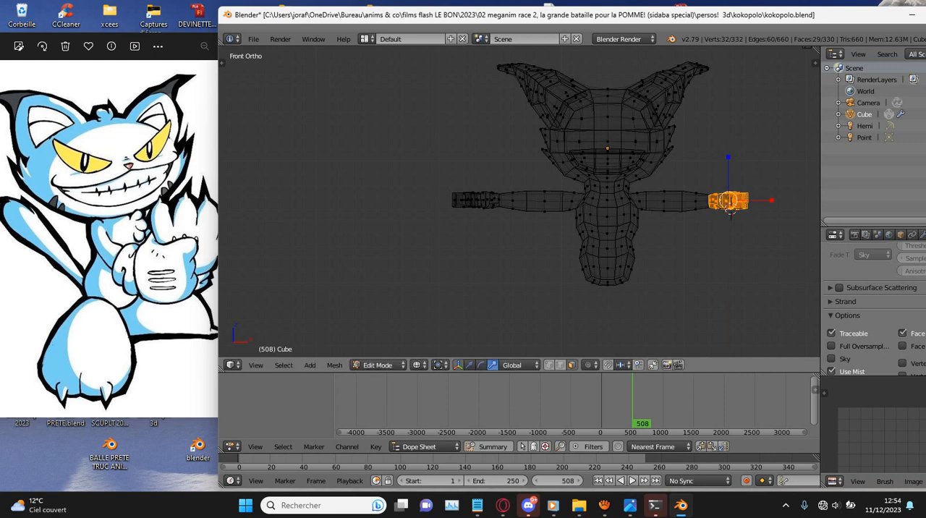
- Scale the positive X hand up uniformly and move it outward along the arm
key(s)
key(Escape)
key(s)
click(764, 285)
key(g)
click(736, 209)
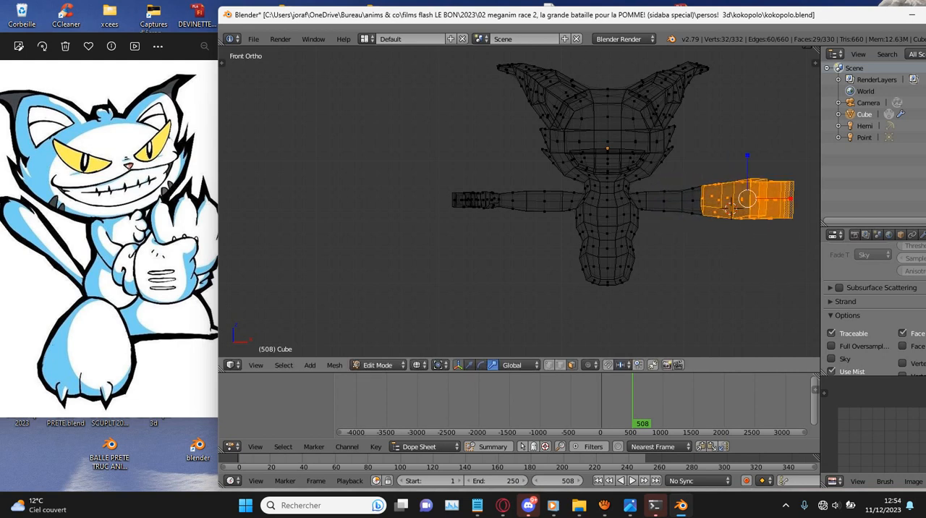
- Select the whole negative X hand, scale it up, and flatten it again along Z
right_click(459, 198)
key(ctrl+l)
key(s)
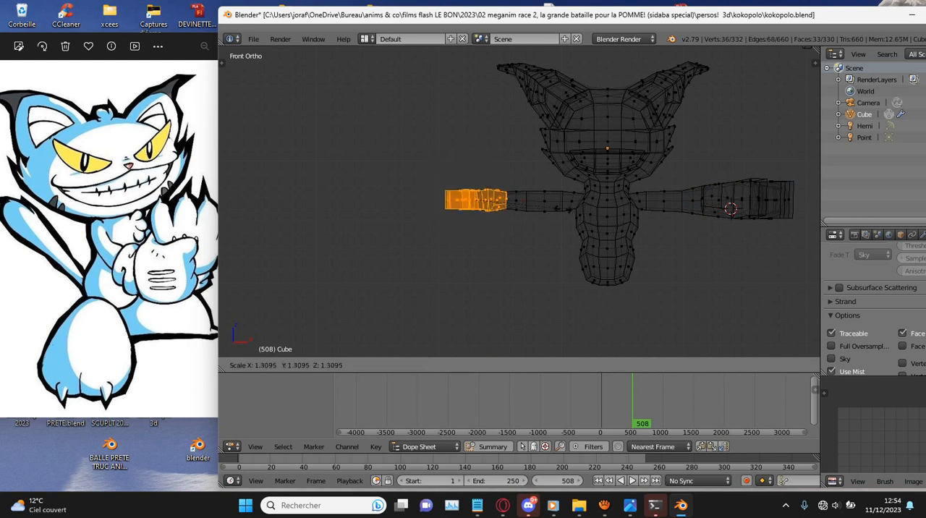
key(Return)
drag(459, 157, 459, 174)
key(z)
middle_drag(459, 174, 485, 200)
- Reselect the whole positive X hand in wireframe, flatten it along Z and realign it with the arm
middle_drag(814, 63, 801, 54)
right_click(731, 208)
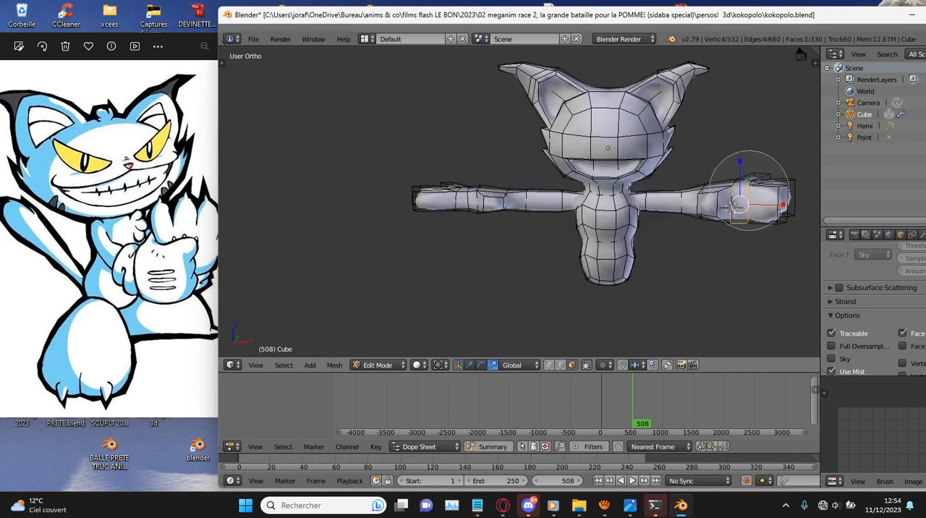
key(KP_1)
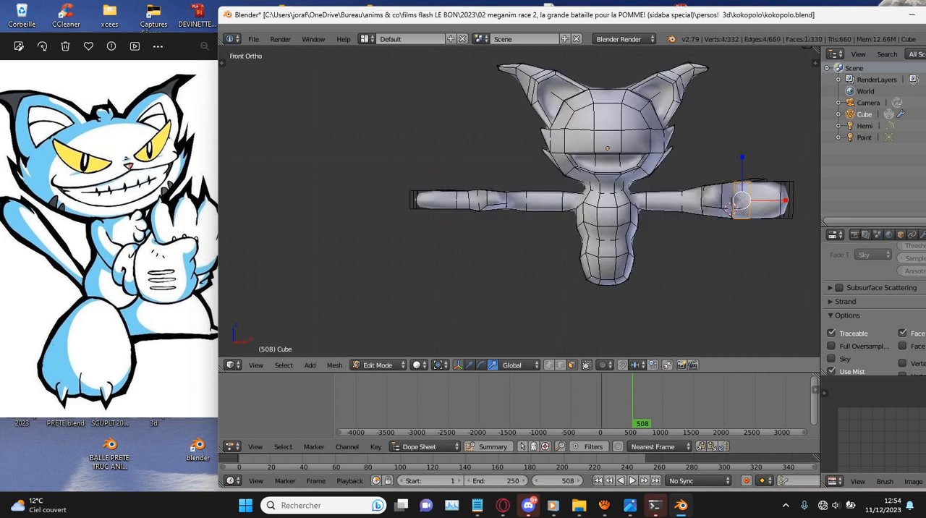
key(z)
key(c)
click(738, 204)
key(Escape)
drag(748, 156, 750, 176)
key(g)
click(731, 210)
- Save over kokopolo.blend and inspect the enlarged hands in solid shading from several angles
key(ctrl+s)
key(Return)
key(z)
scroll(615, 149, down, 6)
mouse_move(615, 206)
middle_down()
mouse_move(489, 217)
mouse_move(616, 207)
middle_up()
scroll(615, 207, up, 2)
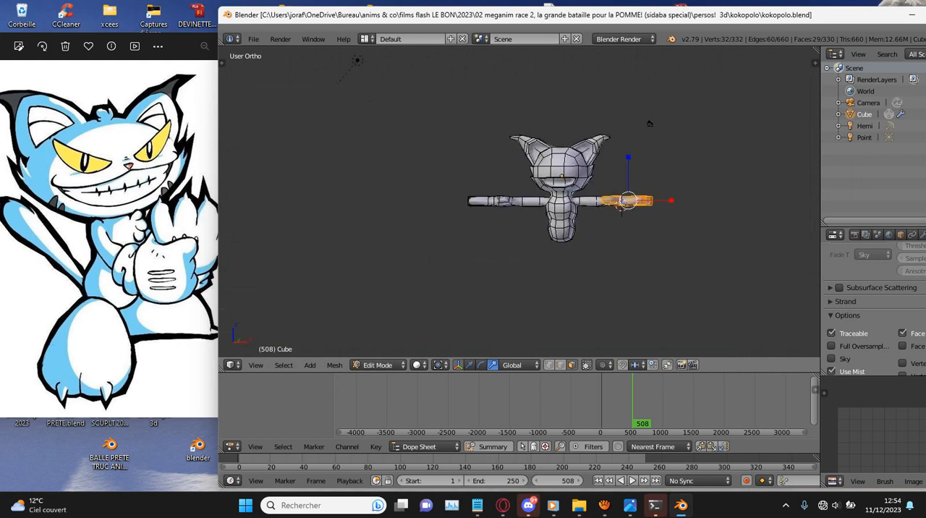
scroll(649, 124, up, 4)
middle_drag(649, 138, 630, 162)
scroll(644, 139, up, 4)
scroll(644, 139, down, 6)
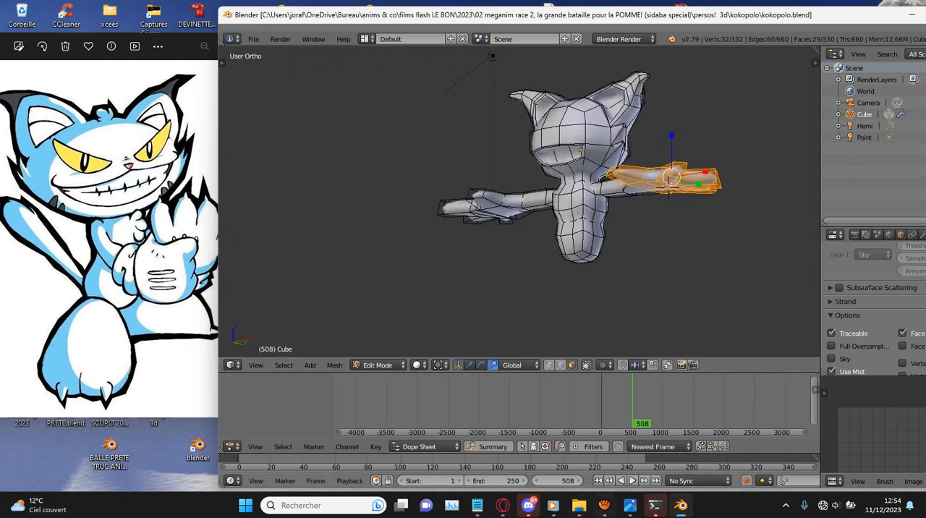
- Check the recording status in aTube Catcher and return to Blender
mouse_move(605, 505)
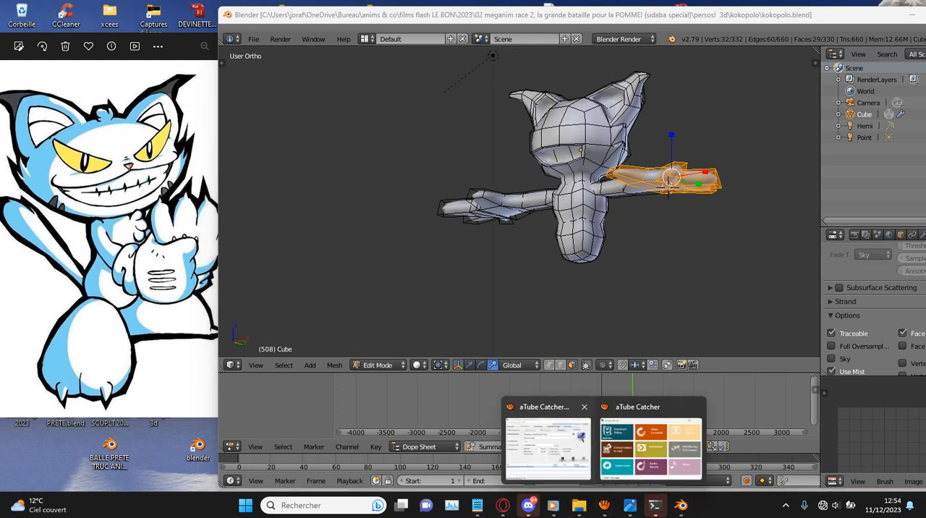
click(572, 438)
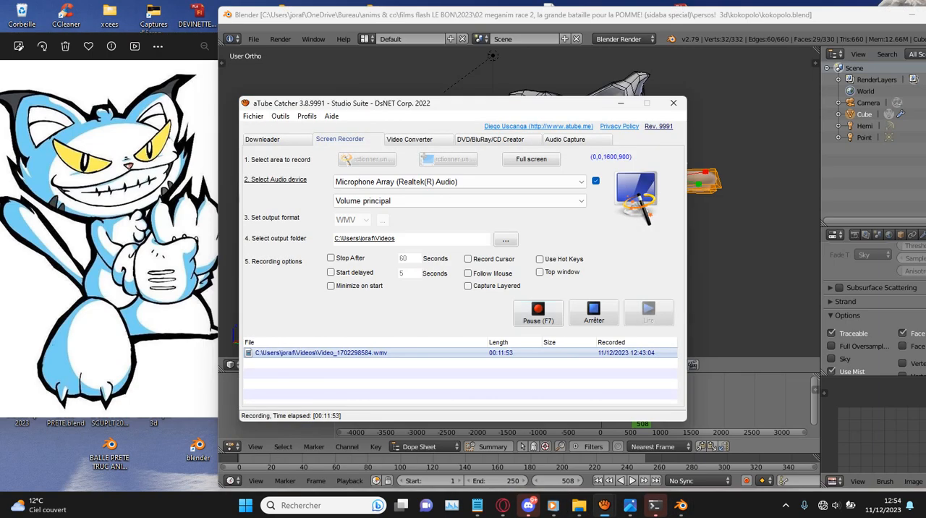
click(772, 244)
- Select the lower rear torso face on the +Y side and extrude it slightly outward as the tail base
scroll(771, 244, up, 2)
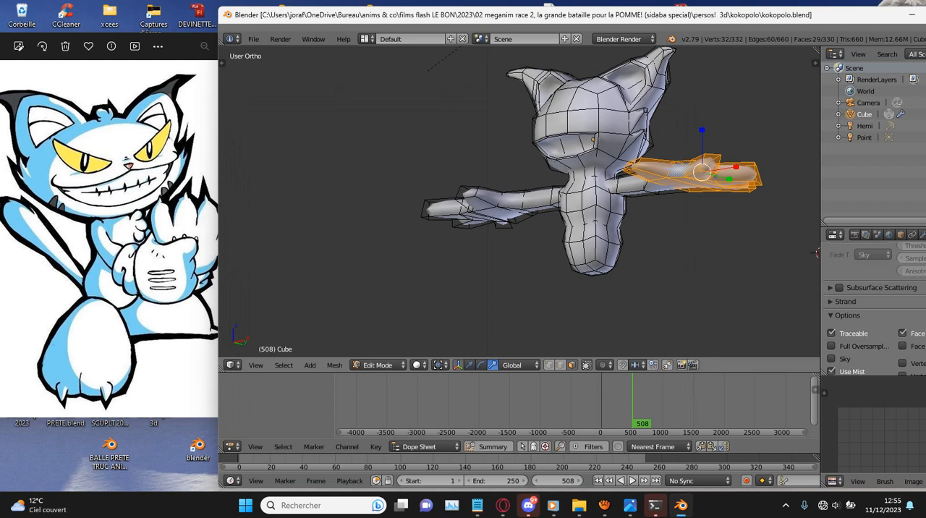
key(KP_1)
scroll(673, 195, up, 2)
shift+middle_drag(673, 195, 398, 230)
scroll(655, 282, down, 4)
scroll(514, 286, up, 5)
scroll(514, 287, down, 2)
right_click(441, 283)
key(KP_3)
scroll(441, 283, up, 1)
shift+middle_drag(441, 283, 396, 210)
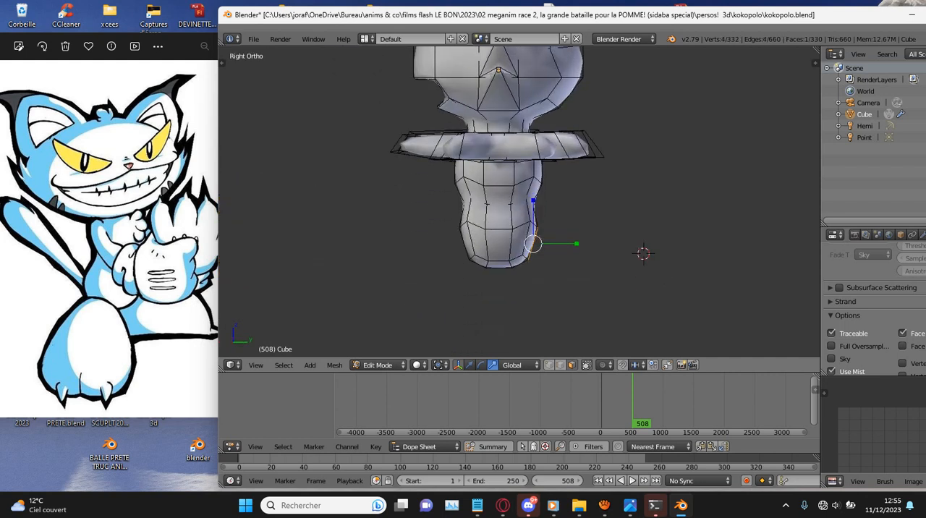
scroll(519, 202, up, 2)
key(e)
click(558, 235)
drag(558, 228, 562, 262)
scroll(622, 243, down, 3)
- Extrude a second tail segment toward +Y, scaling and rotating its end face
key(e)
click(671, 233)
key(s)
click(678, 229)
key(r)
click(675, 213)
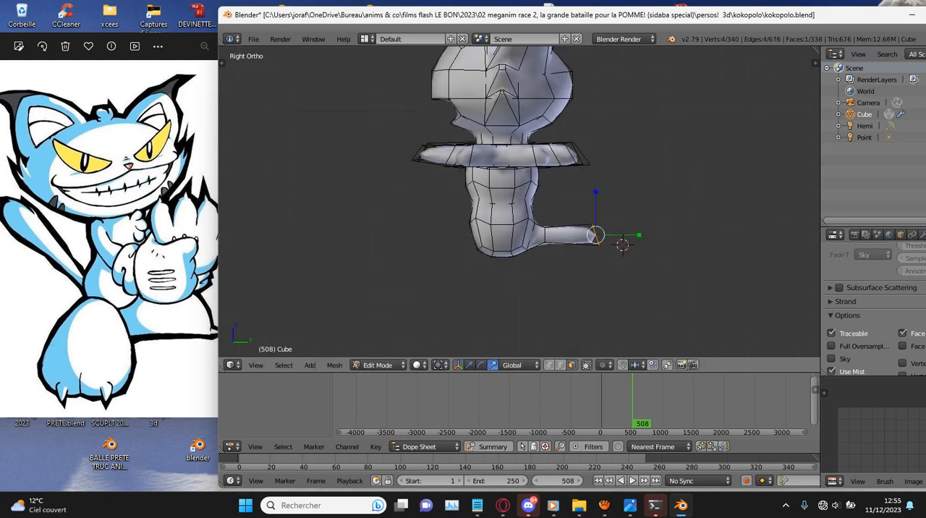
- Extrude the tail's end face toward +Y and upward, and enlarge it to thicken the tail
key(e)
click(662, 210)
key(s)
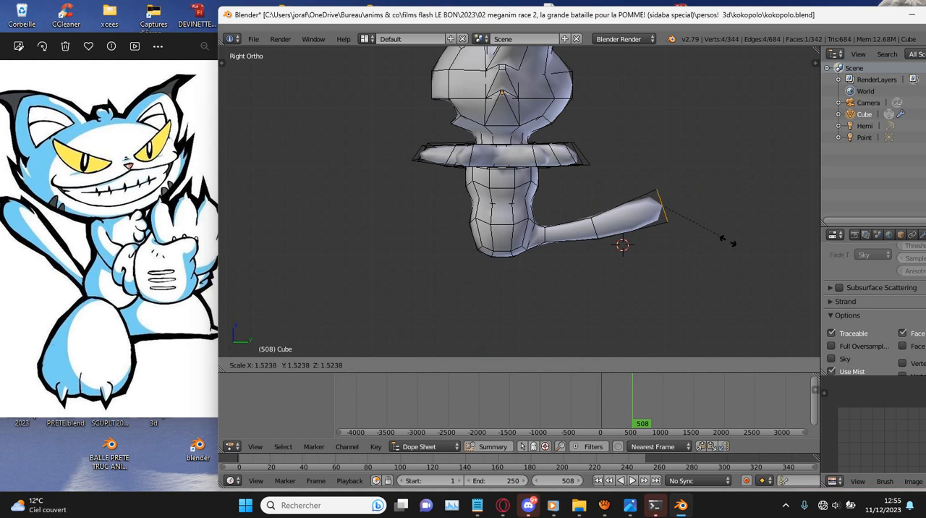
click(743, 255)
- Extrude a last tail segment in the same upward direction and shrink its end face slightly
key(e)
right_click(791, 236)
key(ctrl+z)
key(e)
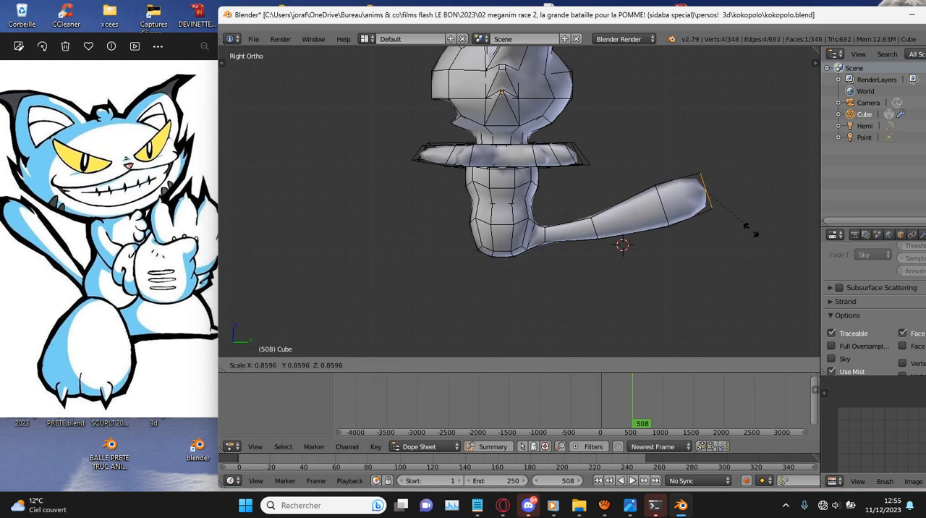
click(741, 220)
- Save the file again and review the body and new tail from other angles
scroll(461, 88, down, 3)
middle_drag(461, 89, 664, 85)
key(ctrl+s)
key(Return)
scroll(520, 206, up, 3)
middle_drag(520, 206, 636, 208)
click(379, 366)
click(580, 285)
scroll(581, 285, up, 3)
middle_drag(580, 284, 526, 257)
key(ctrl+s)
click(526, 257)
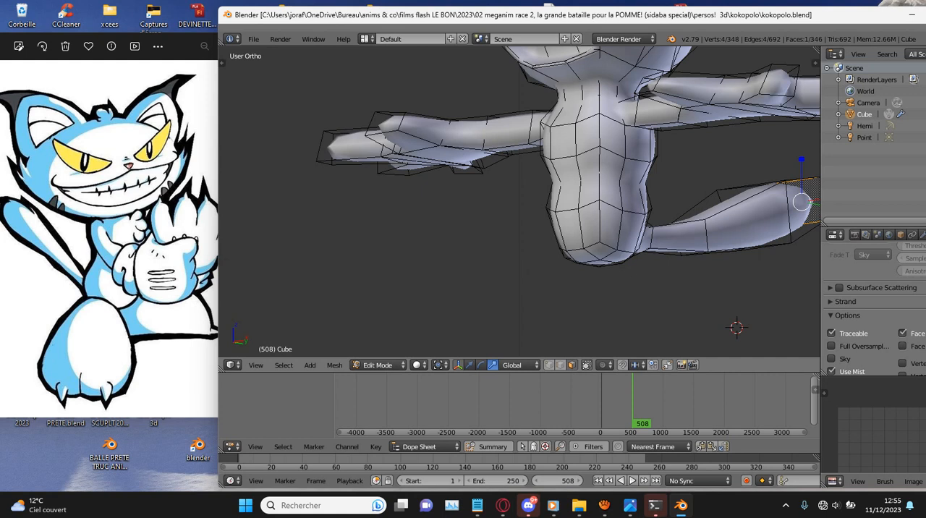
- Extrude the lower torso's positive X side face outward and down in front view, rotating its end downward to start a leg
scroll(520, 203, up, 1)
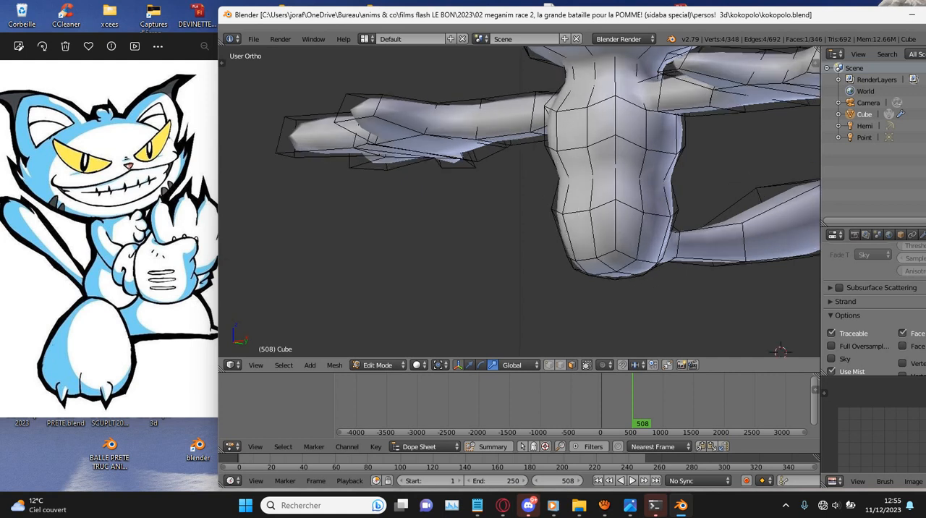
middle_drag(526, 210, 500, 205)
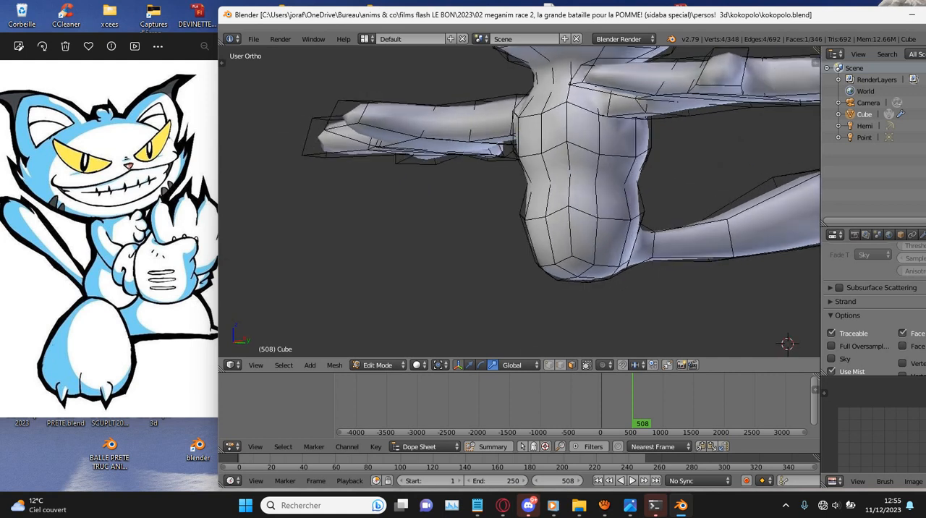
right_click(611, 243)
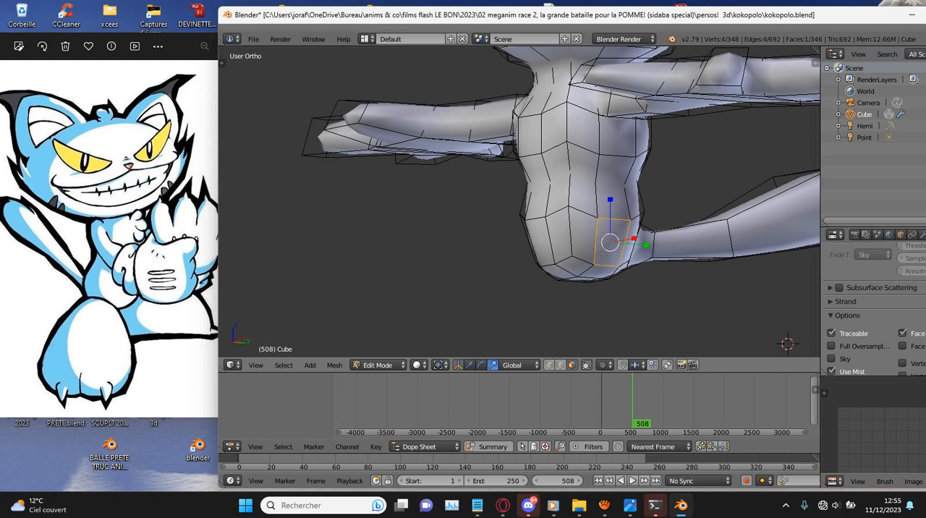
key(KP_3)
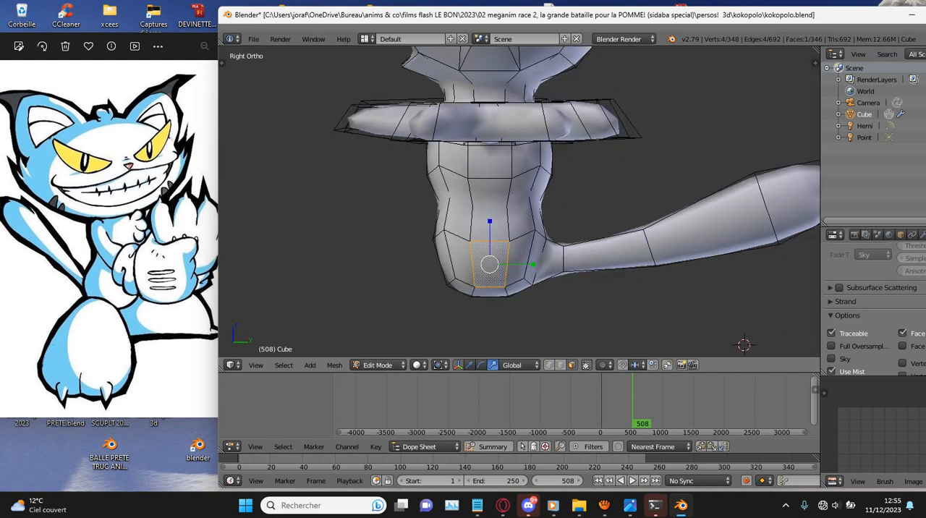
key(KP_1)
scroll(644, 217, up, 2)
key(r)
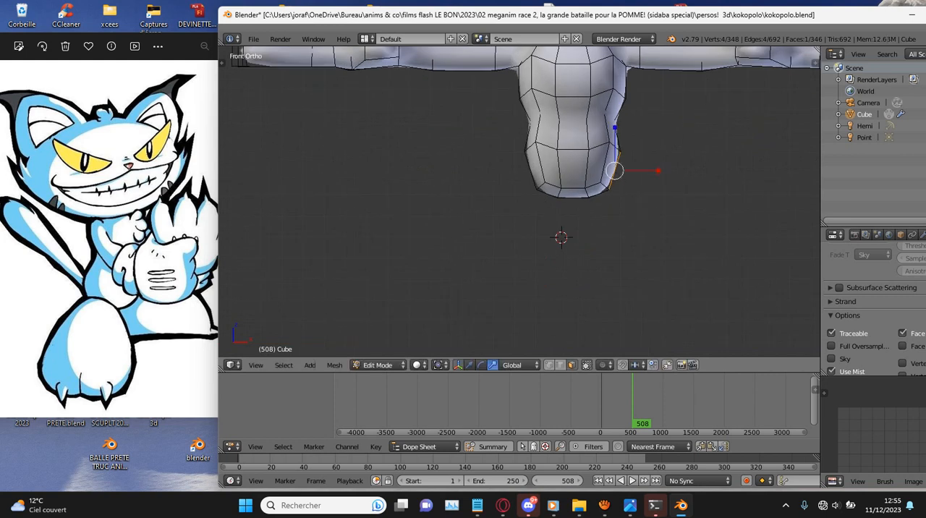
click(659, 230)
key(e)
click(687, 232)
key(r)
click(675, 248)
key(s)
right_click(703, 272)
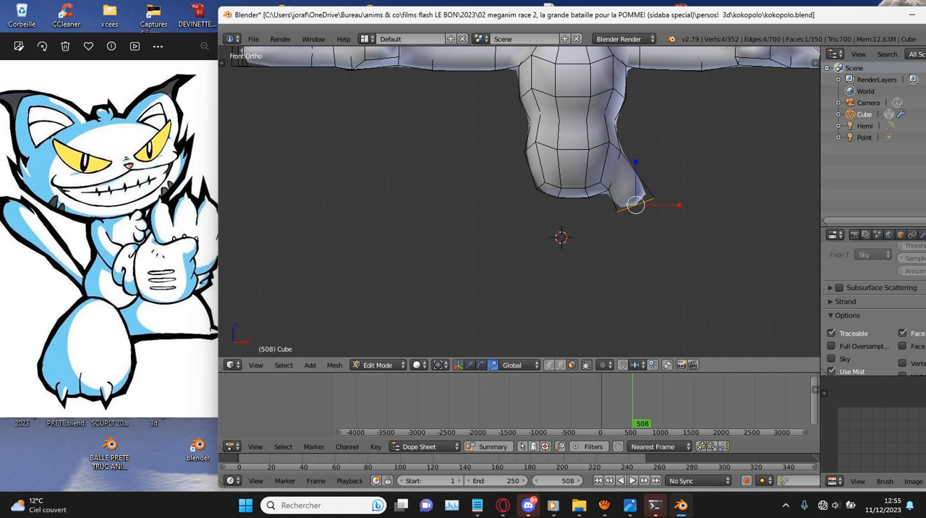
- Extrude the lower torso's negative X side face into a matching leg stub, then rotate and lower its end face
scroll(520, 202, down, 1)
scroll(519, 202, up, 2)
key(z)
right_click(532, 164)
key(e)
click(509, 172)
key(r)
click(502, 189)
key(g)
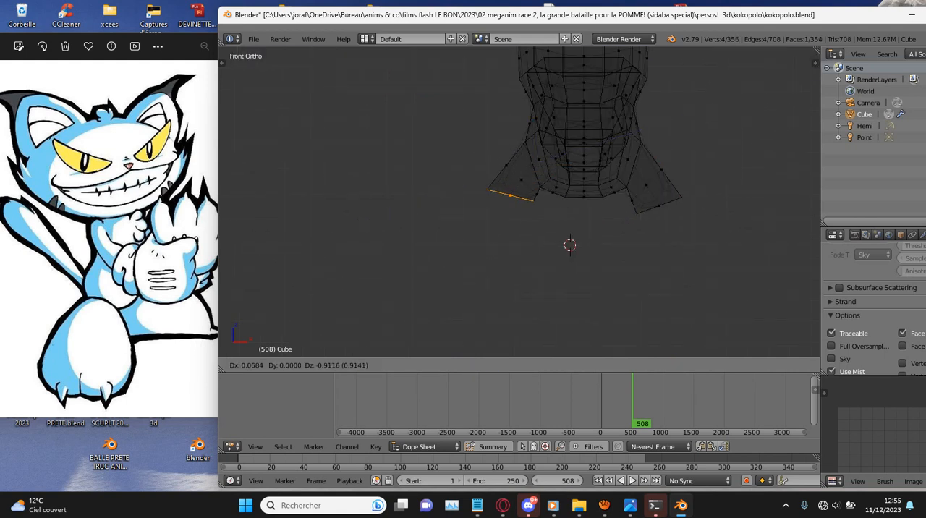
click(515, 197)
- Select the end face of the positive X leg stub
right_click(659, 206)
scroll(659, 206, down, 3)
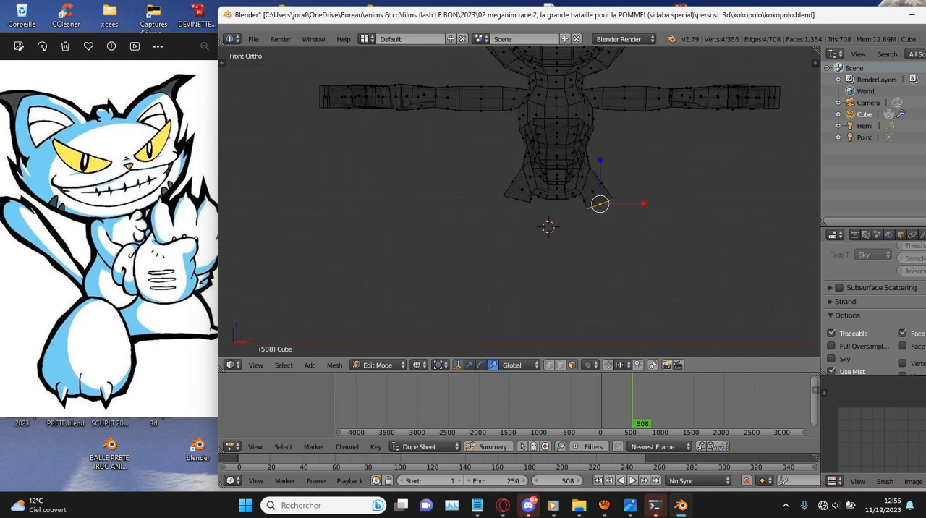
- Reposition the positive X leg stub's end face and extrude it downward into a wider section, rotating the new end face
middle_drag(659, 206, 695, 123)
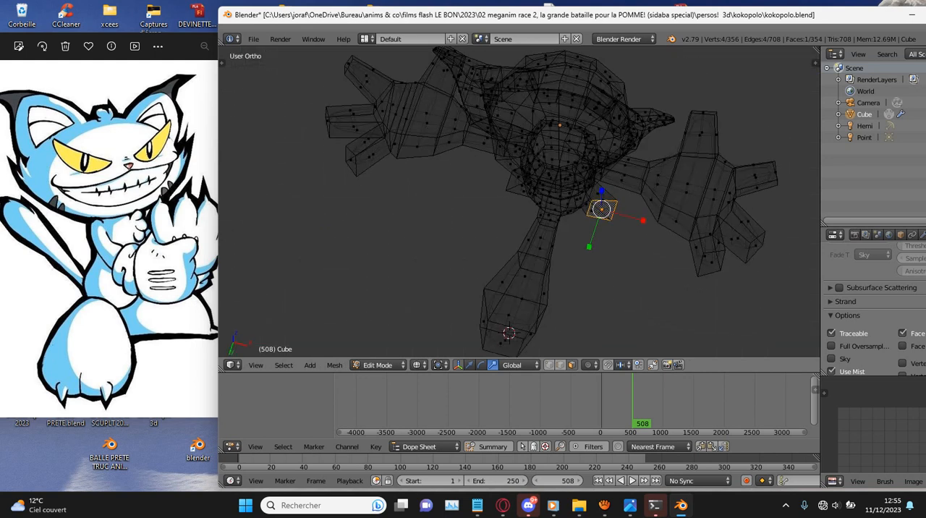
key(KP_1)
scroll(520, 201, up, 5)
key(g)
click(716, 192)
scroll(519, 202, down, 6)
key(e)
click(603, 250)
key(r)
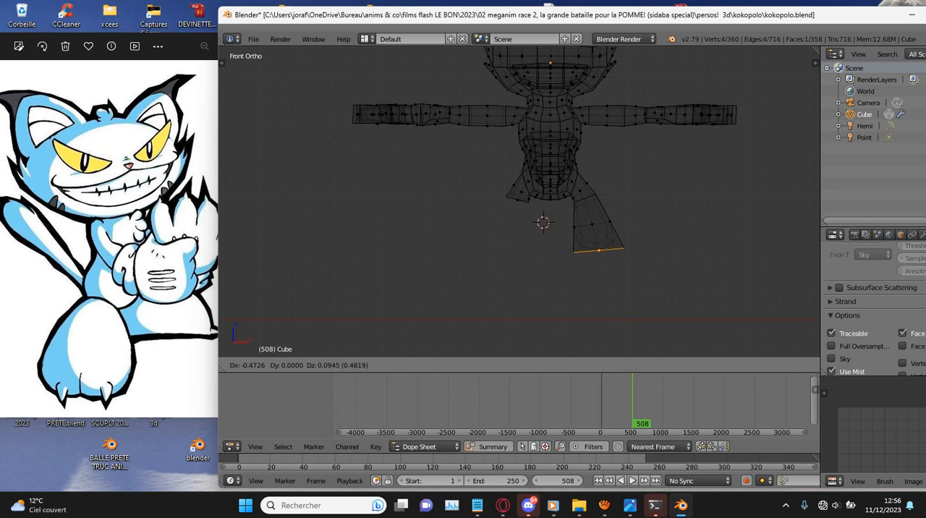
click(598, 246)
- Extrude the positive X leg's end face further down and rotate the new end face level
key(e)
click(598, 292)
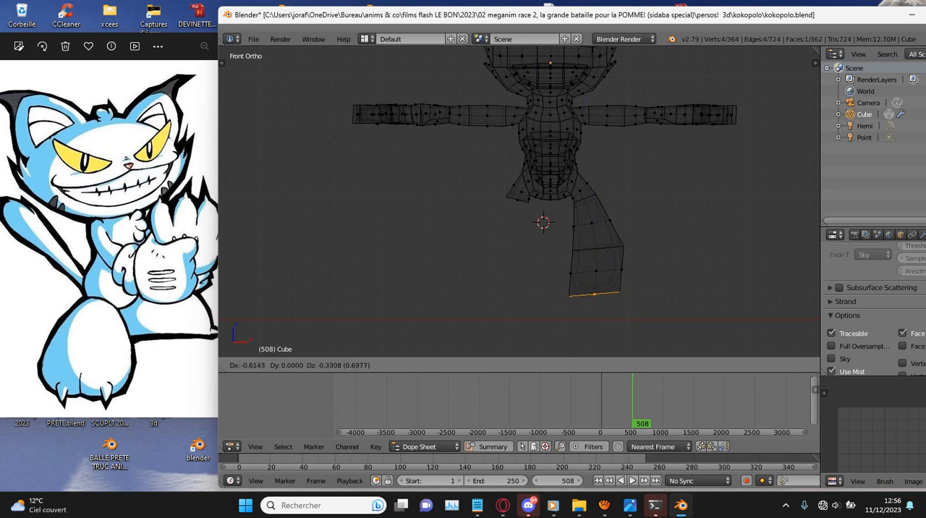
key(r)
click(695, 52)
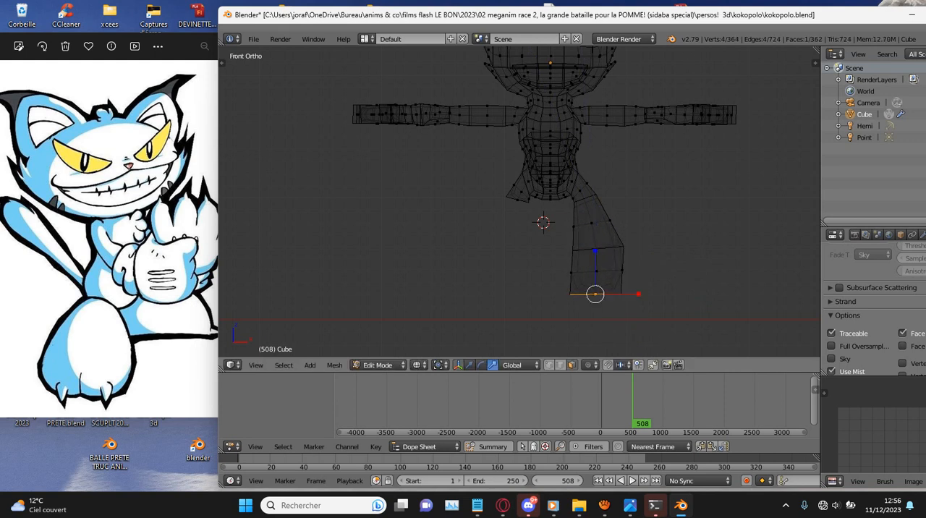
- Extrude the negative X leg stub's end face downward, then scale and rotate it to match the other leg
scroll(520, 201, up, 2)
key(e)
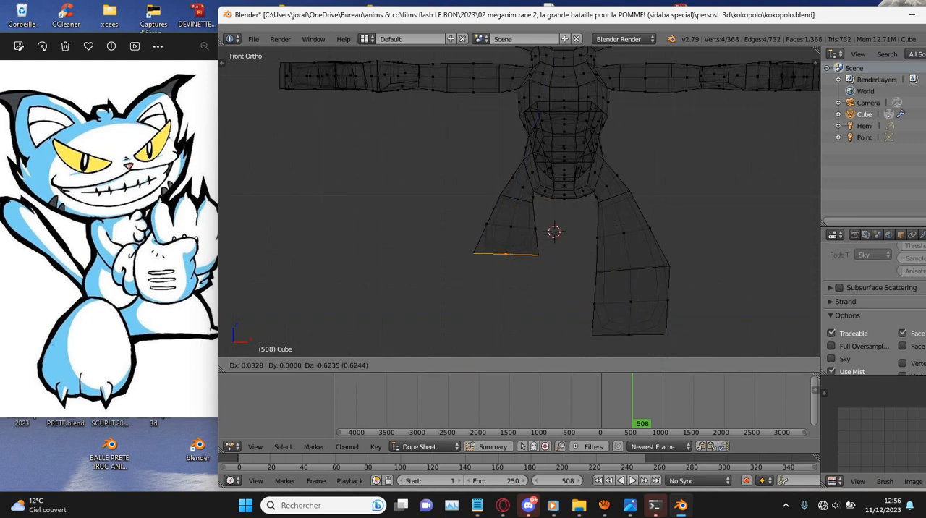
click(638, 270)
key(s)
click(642, 271)
key(r)
click(654, 279)
- Extrude the negative X leg's end face into a final lower section and move it level with the other leg's end
key(e)
click(651, 341)
key(t)
key(t)
key(g)
click(650, 329)
- Select the front faces of both legs' lower sections and move them forward along the negative Y axis to thicken the legs
key(z)
scroll(651, 318, down, 4)
mouse_move(650, 311)
middle_down()
mouse_move(561, 311)
mouse_move(644, 308)
middle_up()
scroll(629, 289, up, 3)
right_click(600, 233)
key(c)
scroll(519, 247, up, 7)
drag(504, 250, 506, 294)
click(592, 268)
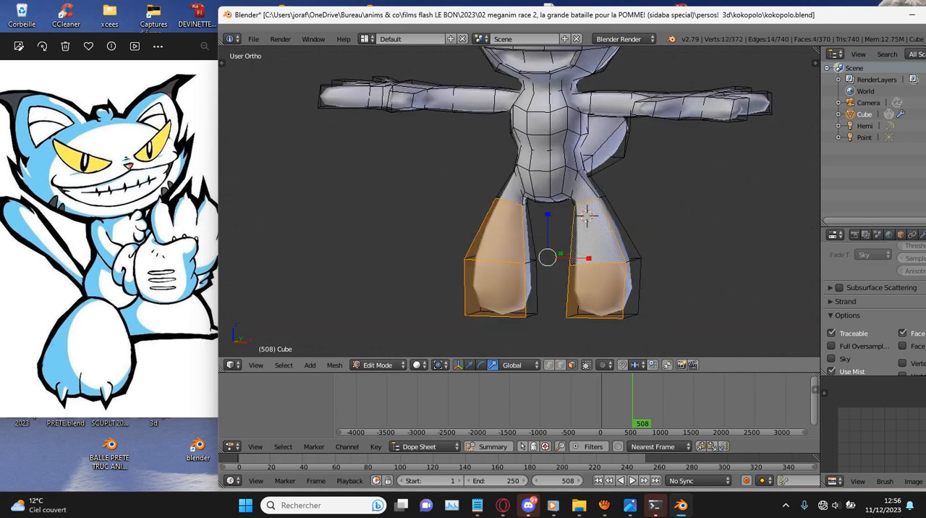
key(KP_3)
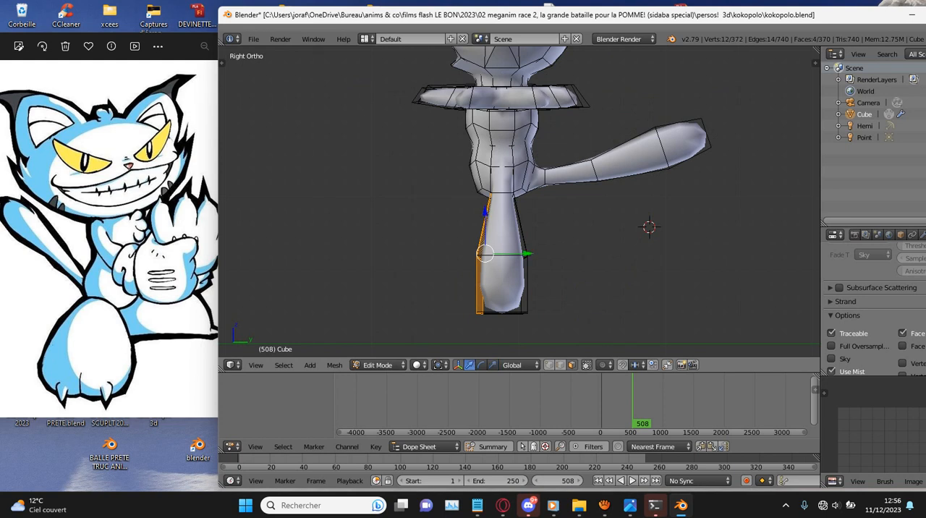
key(g)
key(y)
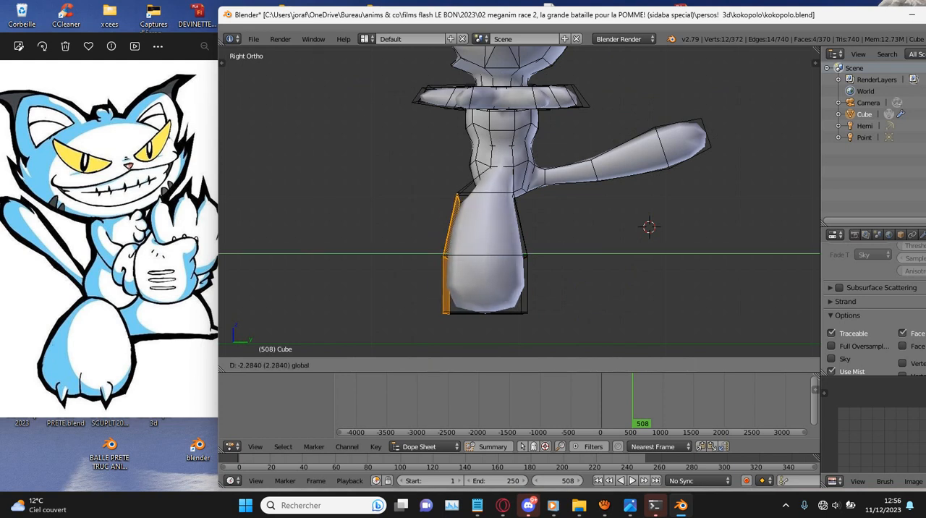
drag(493, 254, 500, 254)
- Select the bottom faces of both legs and extrude them slightly downward to form the base of the feet
shift+scroll(500, 254, down, 4)
key(z)
right_click(490, 243)
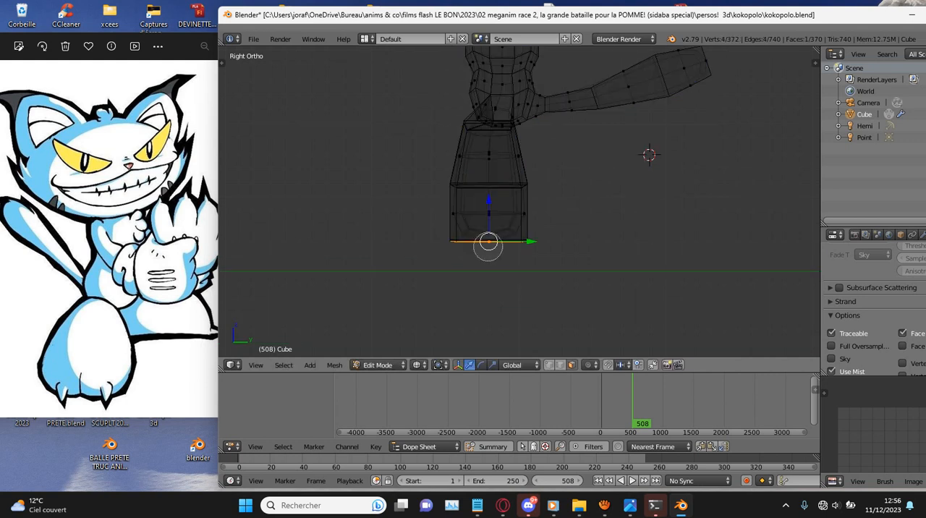
middle_drag(506, 195, 576, 249)
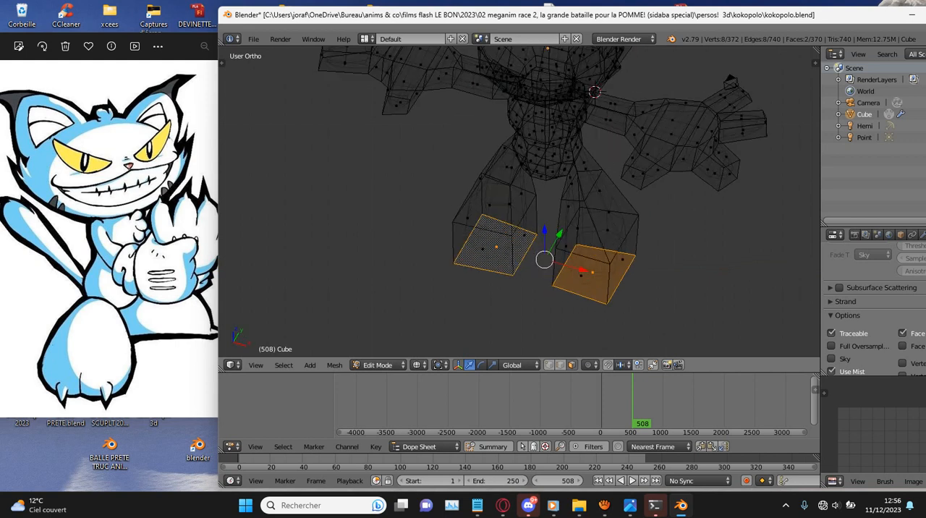
key(KP_3)
scroll(519, 202, up, 3)
key(e)
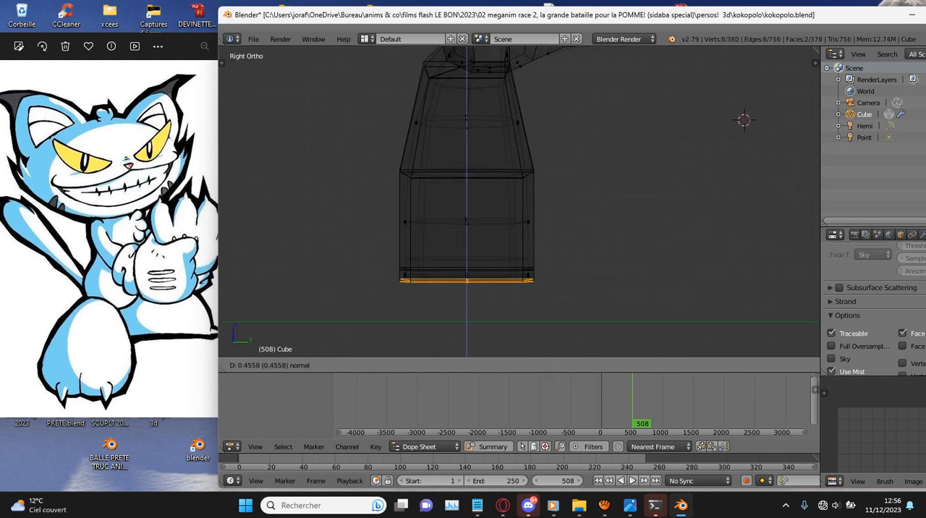
key(Return)
- Select the lower sections of both legs and raise them along the Z axis to shorten the legs
scroll(519, 203, down, 1)
key(z)
middle_drag(519, 203, 607, 216)
right_click(471, 275)
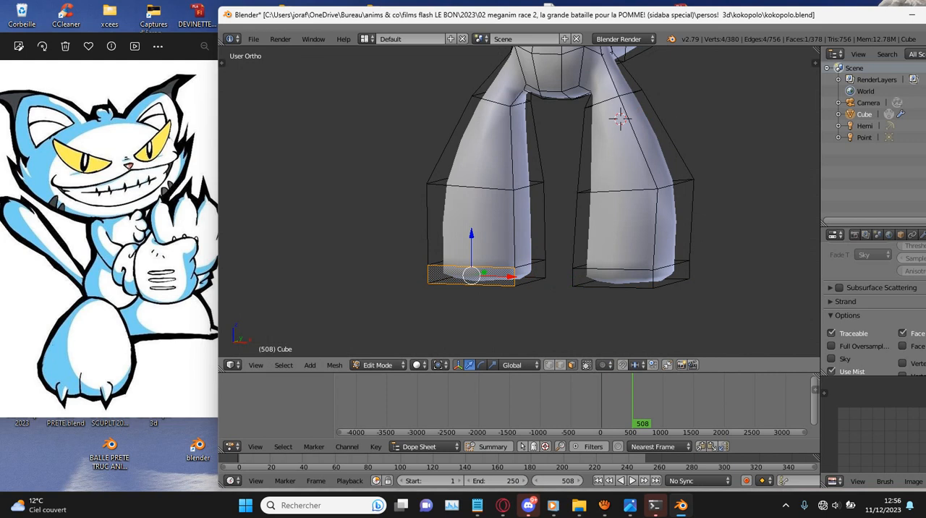
scroll(541, 219, down, 3)
mouse_move(542, 219)
middle_down()
mouse_move(541, 210)
mouse_move(542, 220)
middle_up()
key(z)
key(c)
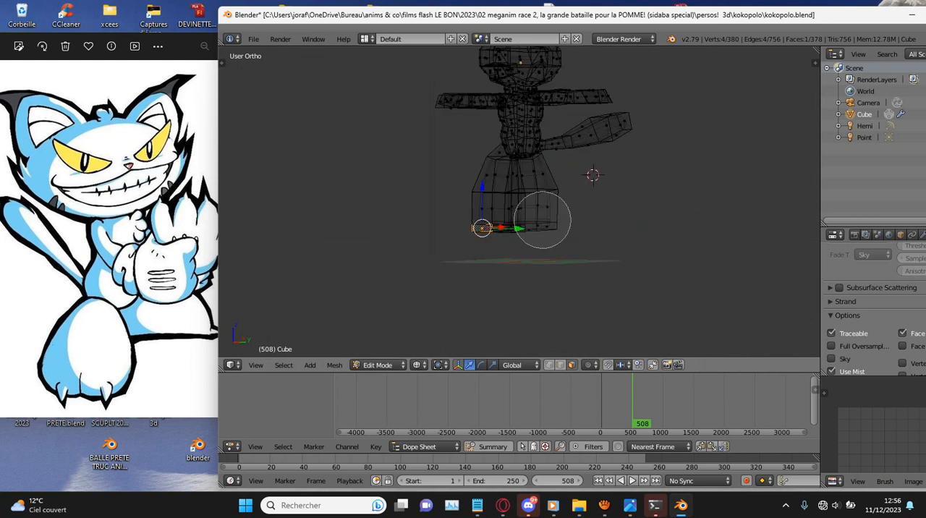
drag(542, 219, 517, 210)
key(Escape)
key(g)
key(z)
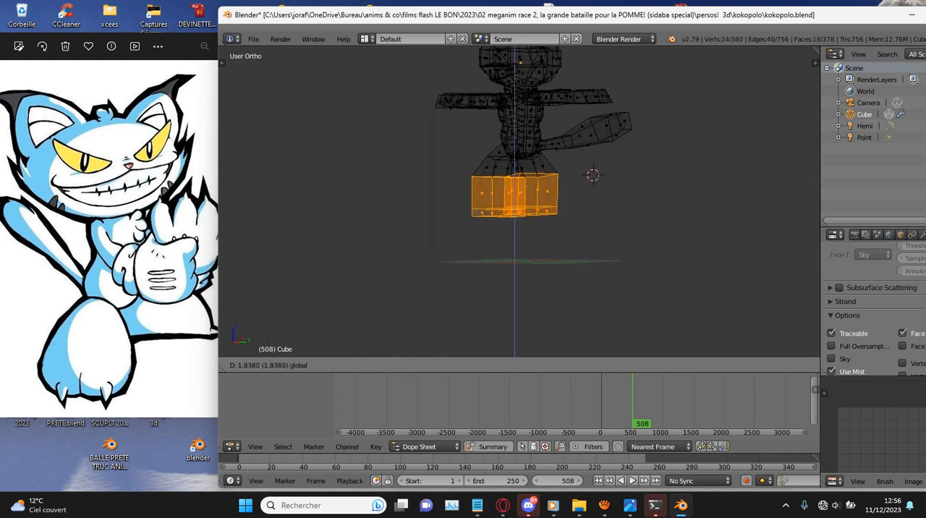
key(Escape)
key(z)
- Select the low front strip face of the positive X foot and rotate it parallel to the X axis in bottom view
middle_drag(518, 210, 543, 214)
key(KP_1)
scroll(514, 211, up, 3)
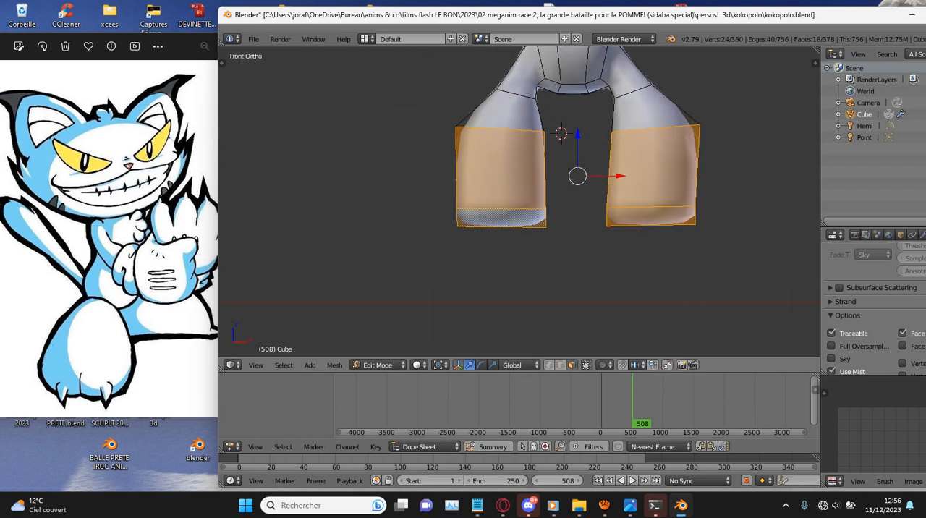
right_click(651, 216)
right_click(501, 218)
right_click(651, 216)
key(KP_3)
key(KP_Decimal)
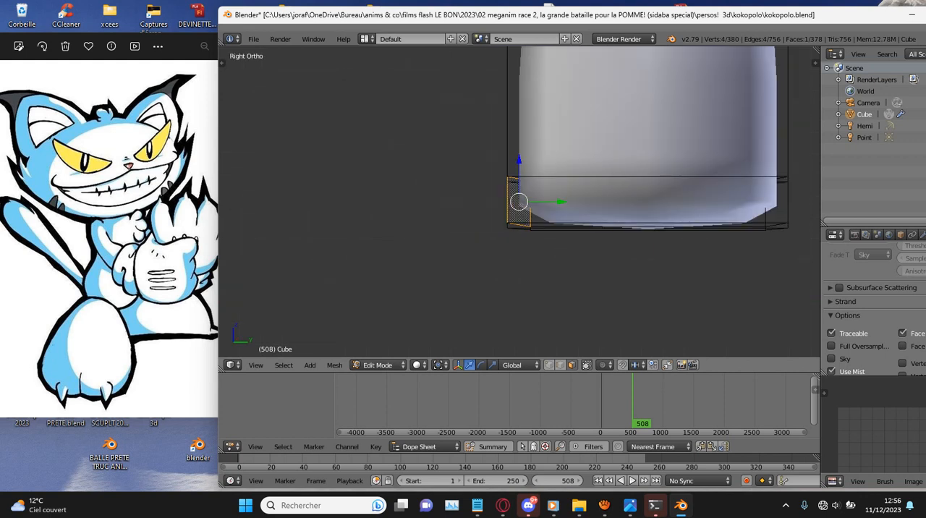
key(ctrl+KP_7)
scroll(519, 202, down, 2)
ctrl+scroll(519, 202, down, 6)
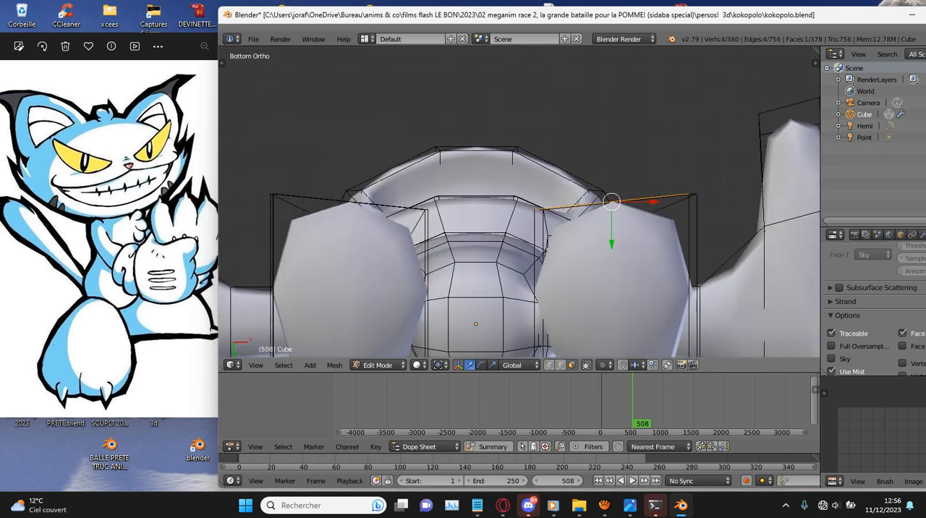
key(r)
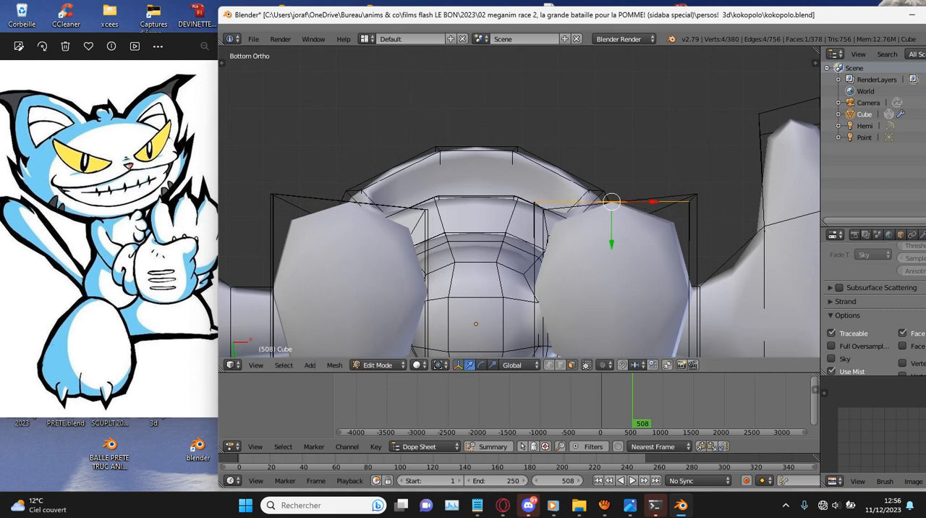
click(770, 237)
- Select both front faces of the negative X lower leg and rotate them about -6.55 degrees in bottom view
key(z)
middle_drag(770, 237, 757, 298)
key(ctrl+KP_7)
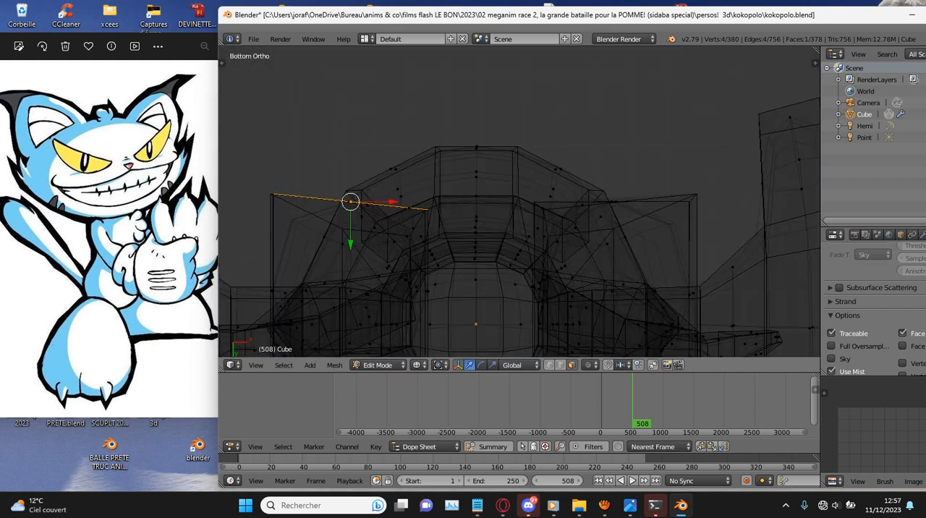
key(r)
right_click(515, 144)
scroll(521, 108, down, 2)
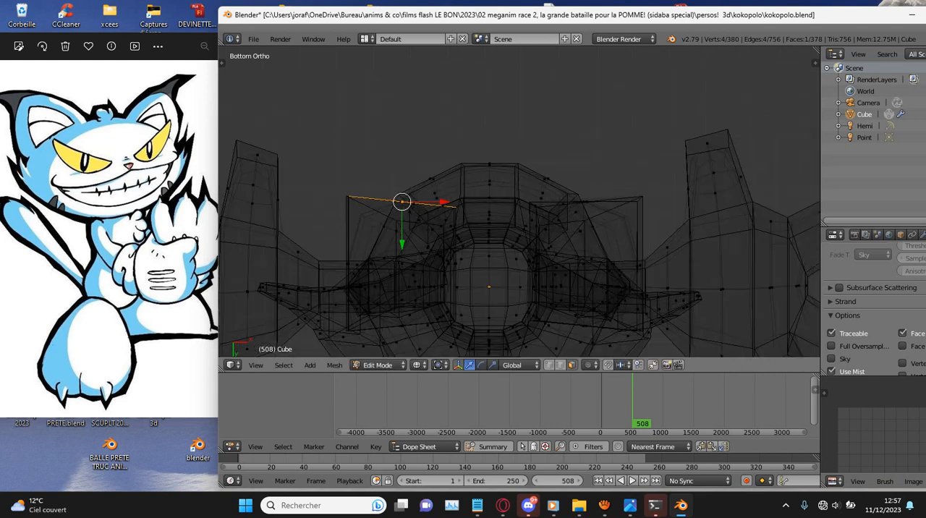
middle_drag(537, 62, 528, 117)
key(z)
click(412, 168)
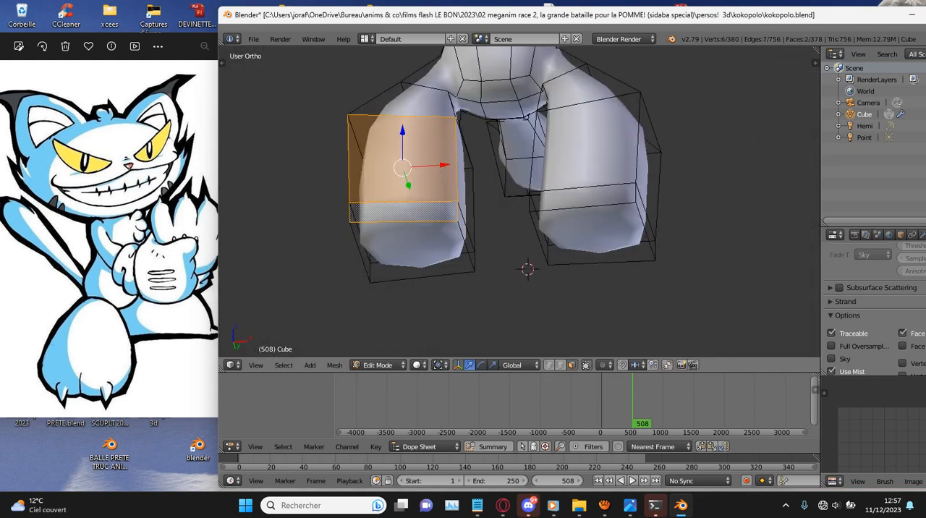
key(ctrl+KP_1)
key(r)
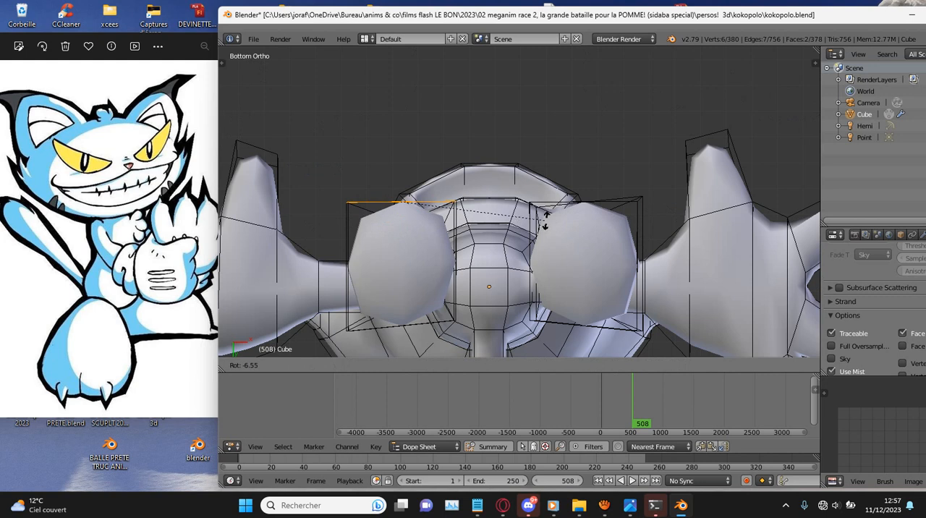
click(546, 220)
- Select both front faces of the positive X lower leg and rotate them together in bottom view to face forward
middle_drag(546, 220, 552, 272)
right_click(583, 168)
shift+right_click(583, 204)
key(ctrl+KP_7)
scroll(583, 205, up, 1)
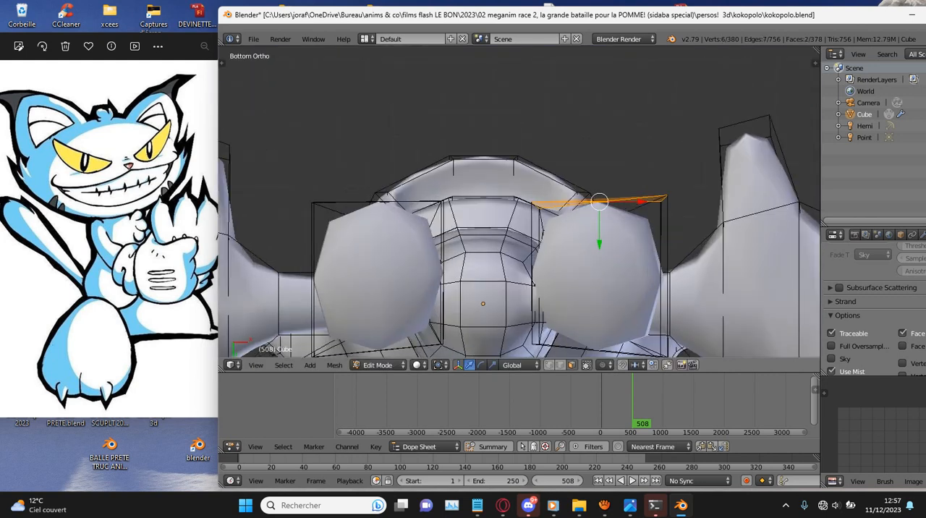
key(r)
click(731, 233)
- Extrude the positive X foot's front strip face slightly forward, then narrow it along X and rotate it
middle_drag(588, 129, 582, 200)
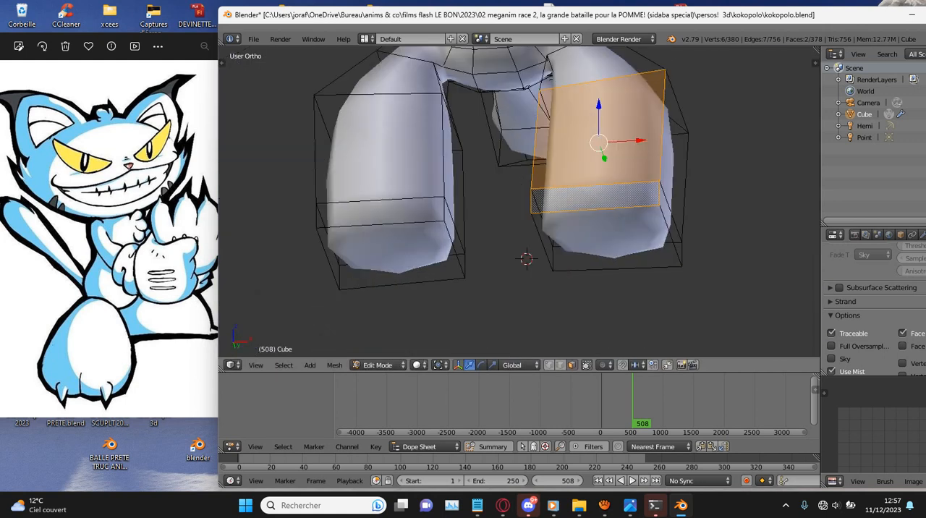
right_click(582, 200)
key(ctrl+KP_7)
scroll(583, 200, up, 3)
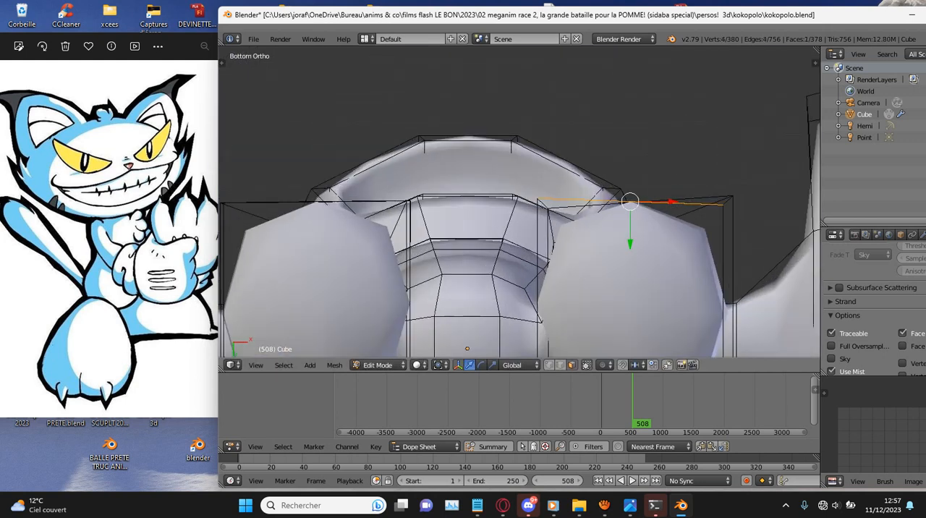
key(e)
click(583, 190)
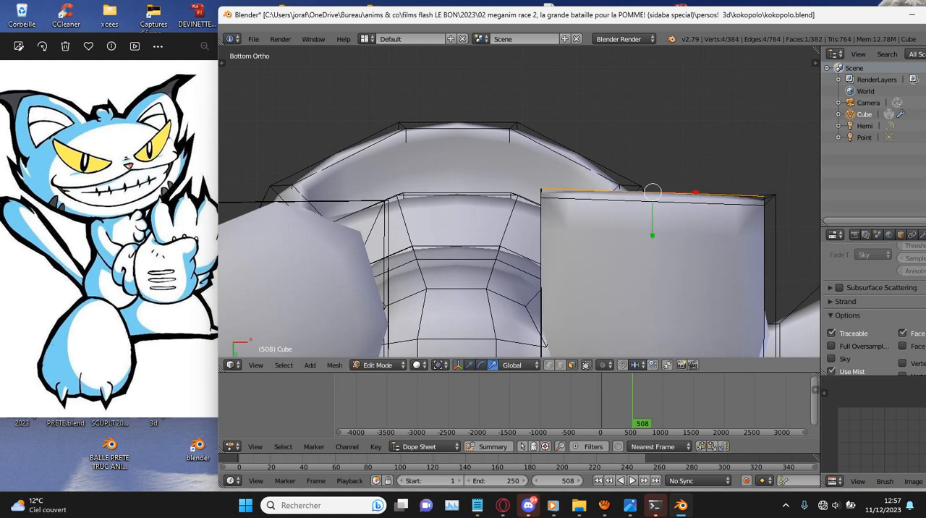
drag(695, 192, 665, 194)
key(r)
click(697, 216)
scroll(697, 216, down, 3)
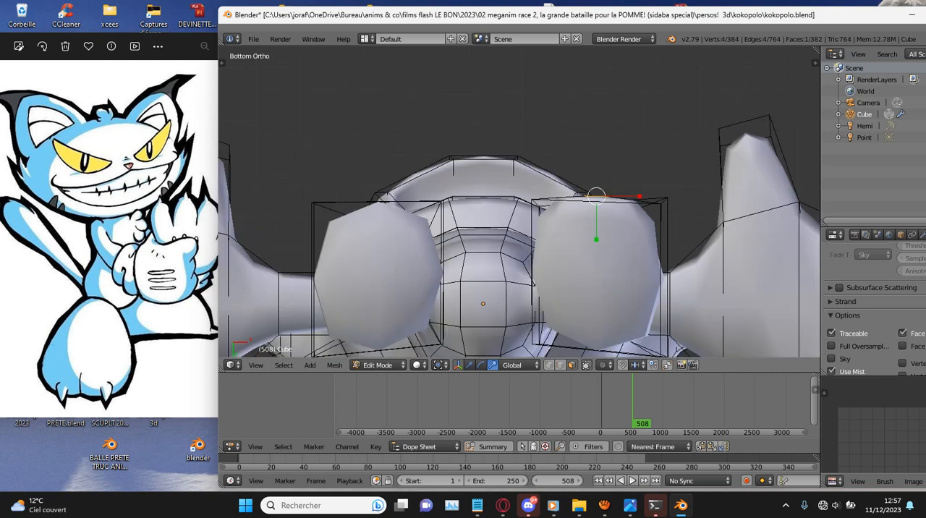
- Extrude the negative X foot's front strip face slightly forward and narrow the new face along X
key(z)
scroll(519, 202, down, 1)
middle_drag(520, 181, 520, 226)
key(z)
right_click(402, 203)
key(ctrl+KP_7)
scroll(402, 202, up, 3)
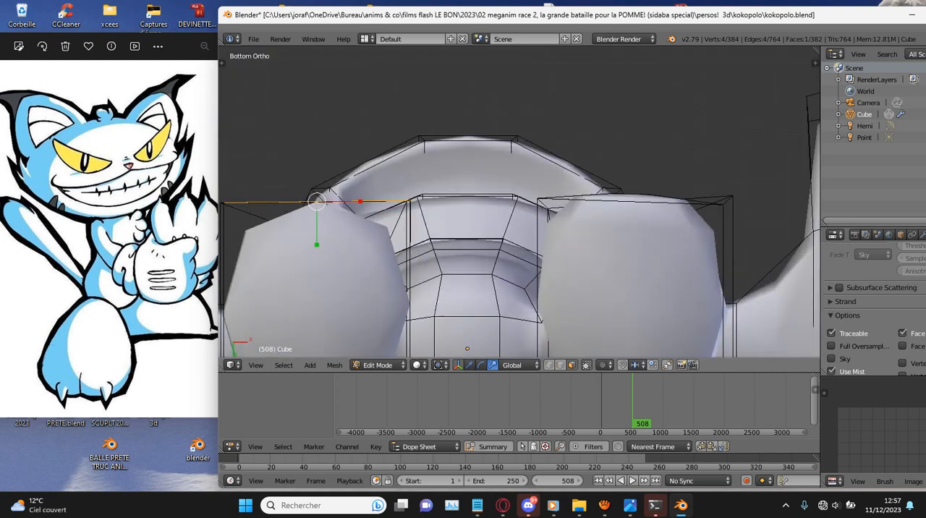
key(e)
click(406, 195)
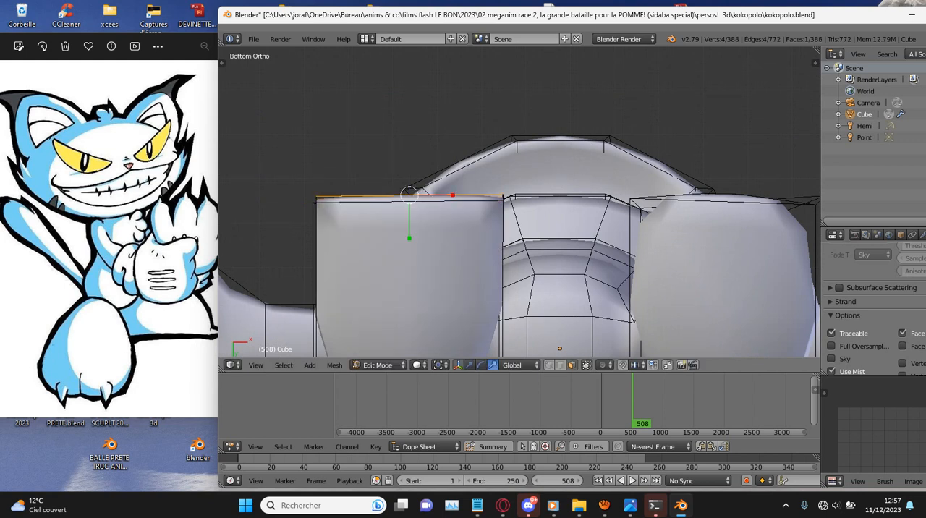
drag(452, 196, 426, 192)
click(424, 189)
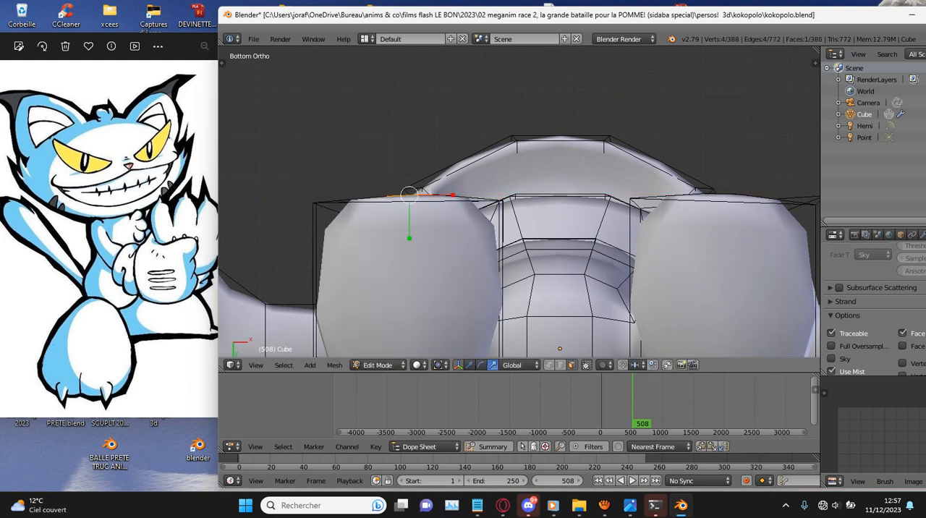
- Rotate the centre front face of the positive X foot about 0.54 degrees in bottom view
middle_drag(554, 207, 440, 262)
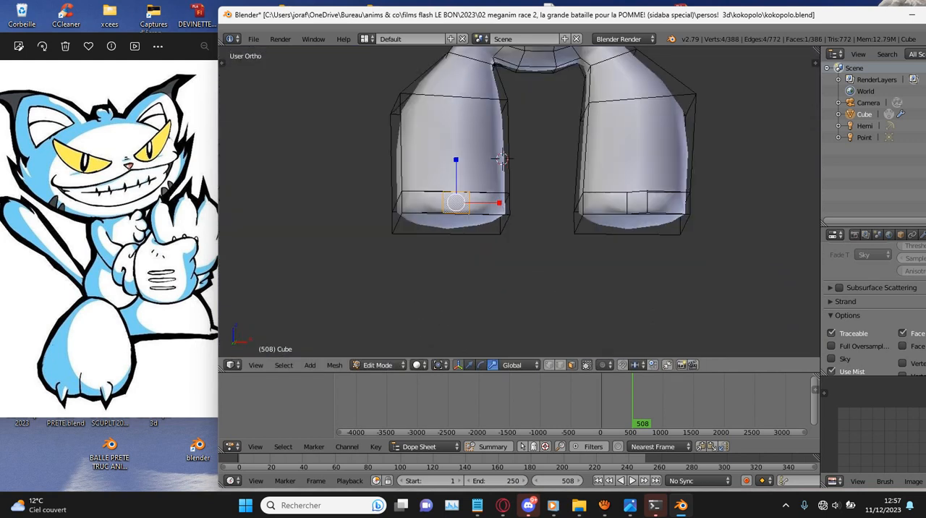
scroll(440, 262, up, 1)
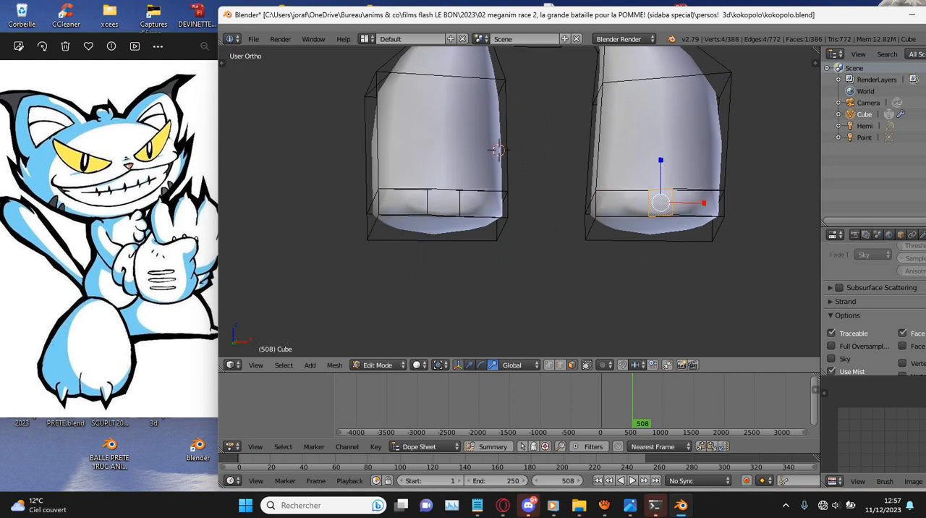
key(ctrl+KP_1)
key(KP_Decimal)
scroll(520, 202, down, 5)
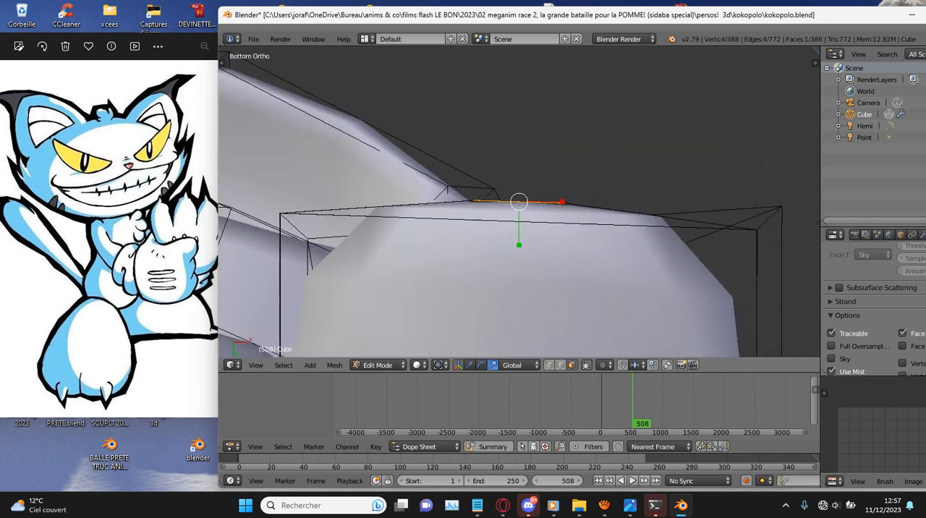
key(z)
middle_drag(519, 202, 534, 262)
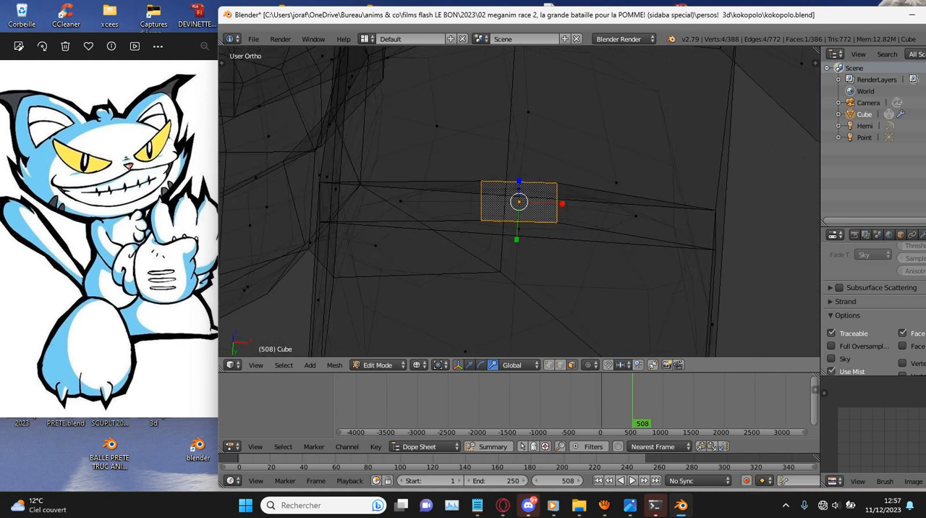
key(ctrl+KP_7)
scroll(519, 202, up, 1)
key(r)
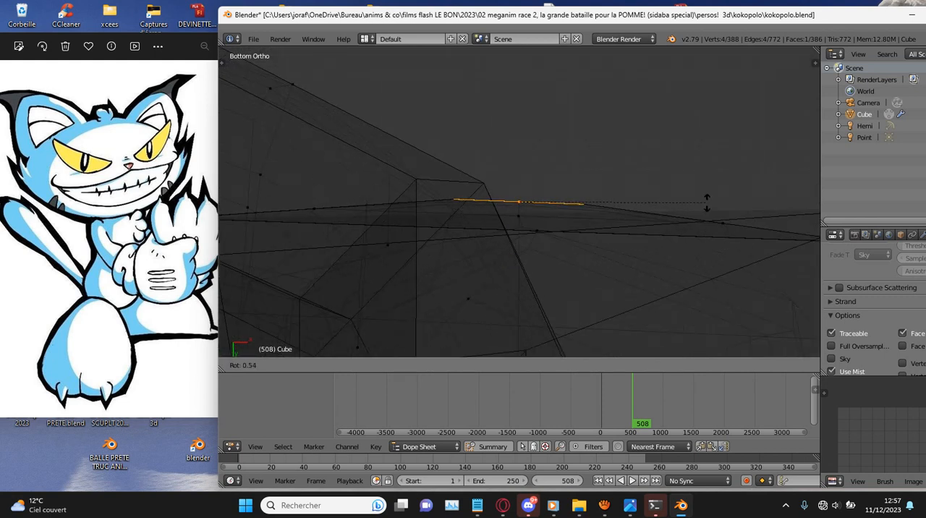
click(708, 203)
key(z)
scroll(707, 202, down, 2)
mouse_move(707, 203)
middle_down()
mouse_move(677, 264)
mouse_move(726, 354)
mouse_move(708, 294)
mouse_move(706, 199)
mouse_move(704, 221)
middle_up()
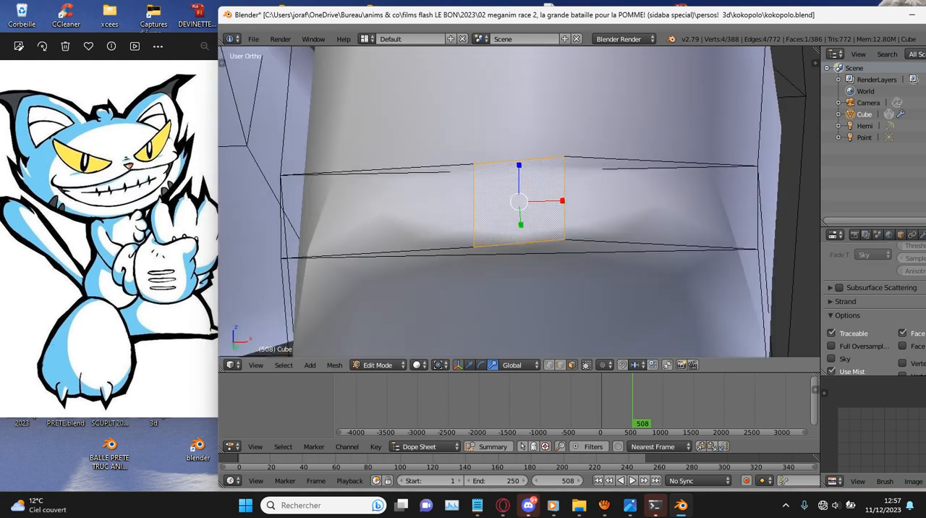
- Rotate the positive X foot's centre front face slightly in front view to align it with the foot
key(KP_1)
key(r)
click(741, 323)
scroll(741, 323, down, 8)
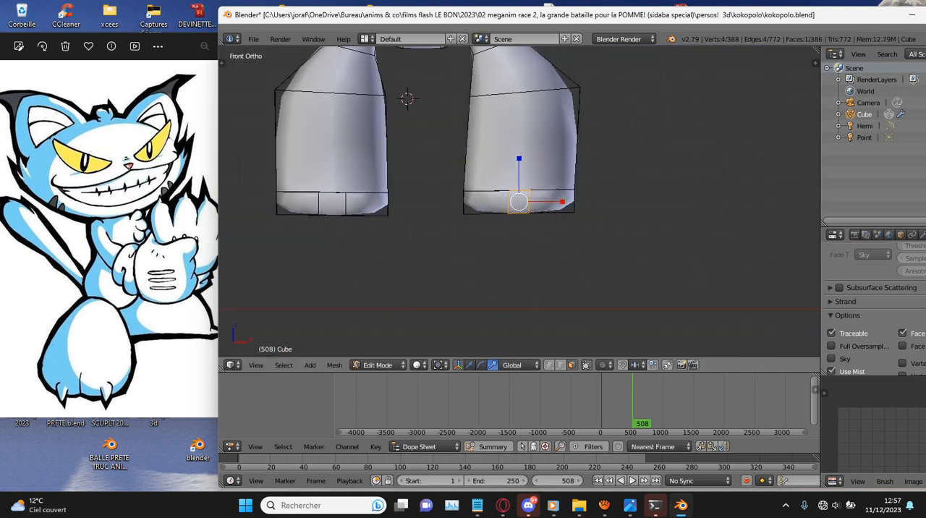
- Extrude the outer front face of the positive X foot forward in bottom view and shrink it into a toe
key(ctrl+KP_1)
scroll(519, 202, up, 5)
key(e)
click(687, 135)
key(s)
click(635, 162)
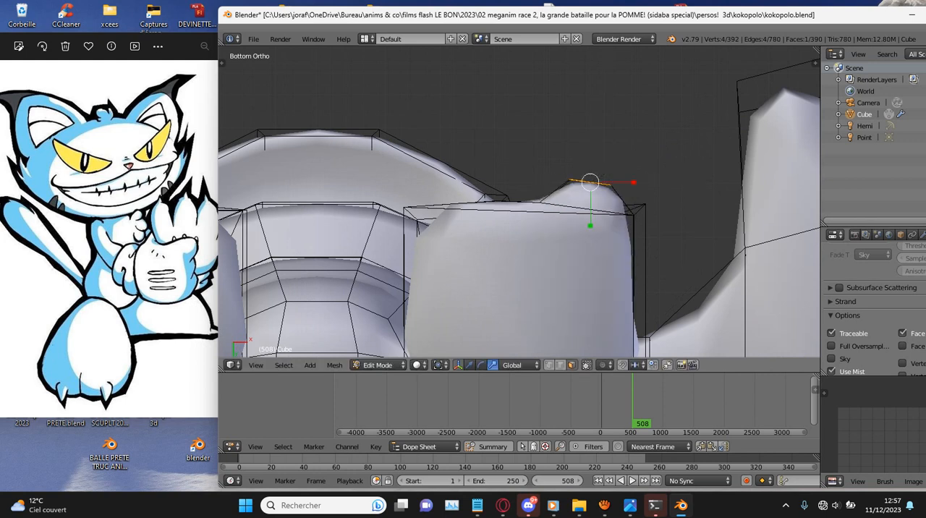
- Extrude the inner front face of the positive X foot forward and scale its end down into a toe
key(z)
key(e)
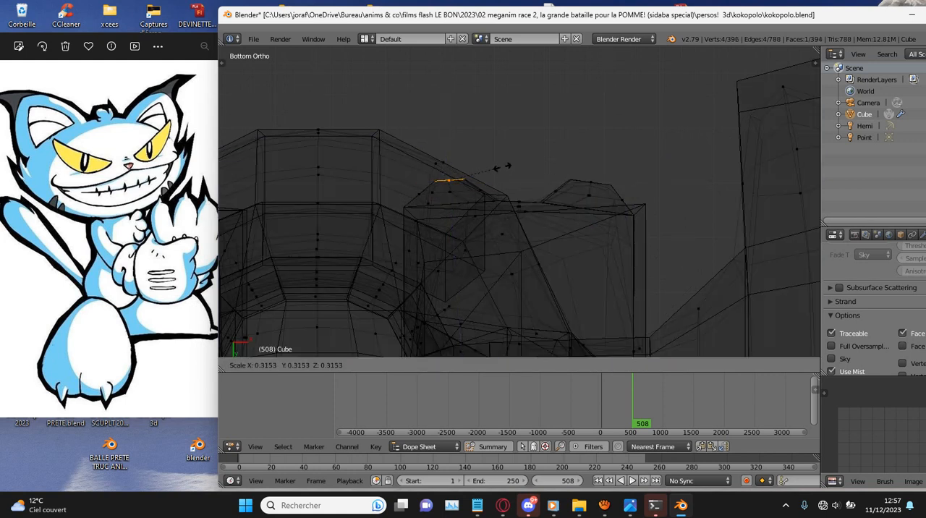
click(503, 171)
scroll(502, 171, down, 5)
- Extrude the negative X foot's outer front face into a toe, then scale and reposition its end face
shift+middle_drag(502, 170, 651, 170)
scroll(651, 171, up, 4)
scroll(520, 202, up, 1)
right_click(428, 208)
key(e)
click(470, 181)
key(s)
click(579, 173)
key(g)
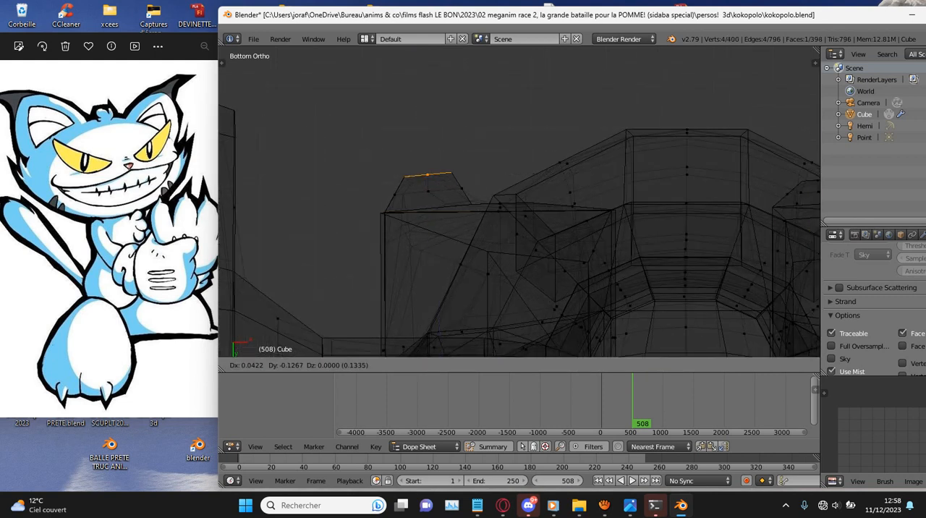
click(580, 165)
key(s)
click(542, 166)
- Extrude the negative X foot's inner front face forward, scale it into a toe, and check the figure in Object Mode
right_click(575, 208)
key(e)
click(700, 175)
key(s)
click(626, 173)
scroll(625, 173, down, 4)
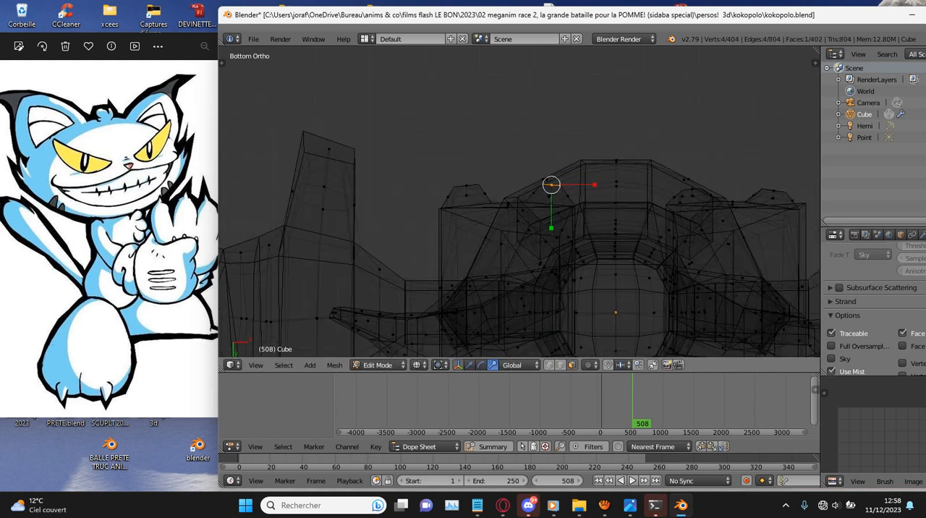
key(z)
middle_drag(608, 166, 575, 262)
scroll(575, 262, down, 3)
key(Tab)
shift+scroll(519, 201, up, 6)
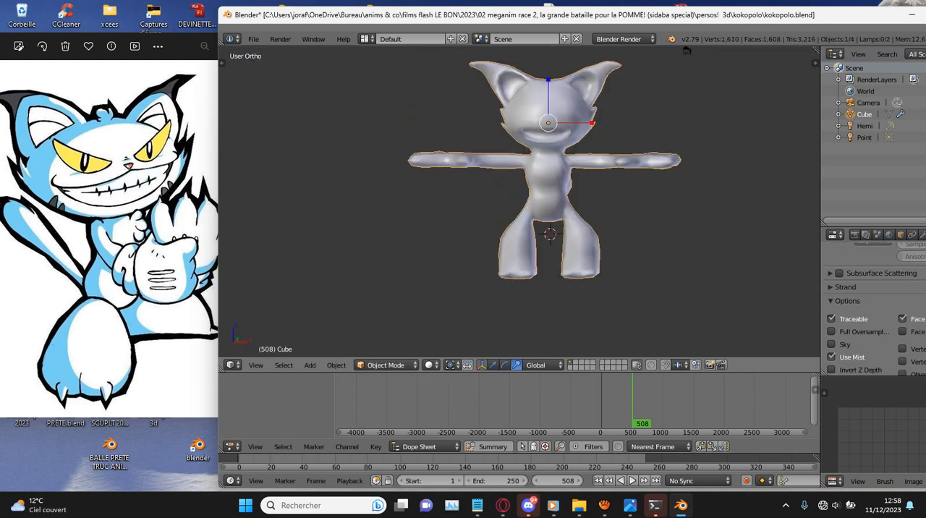
- Round out the negative X thigh in front view by rotating its outer side faces and moving the lower one up
key(Tab)
scroll(520, 202, up, 6)
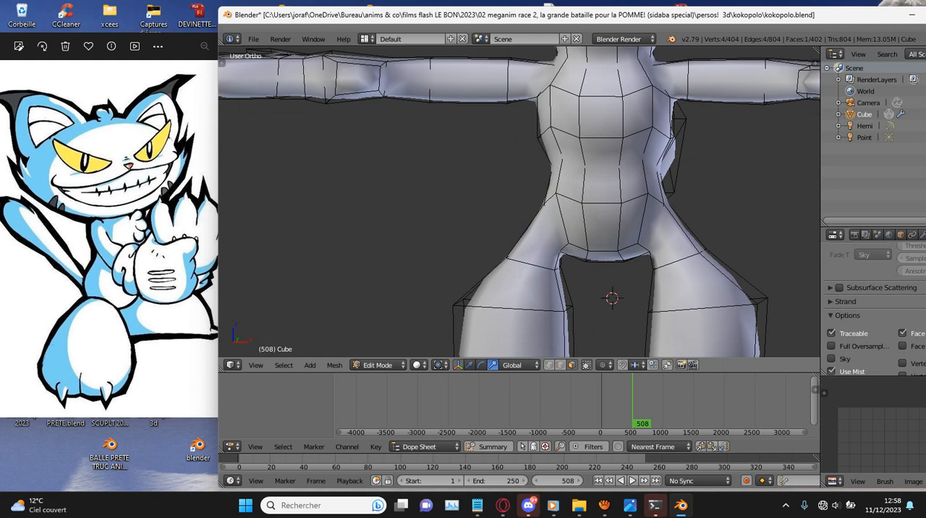
key(z)
right_click(526, 229)
key(KP_1)
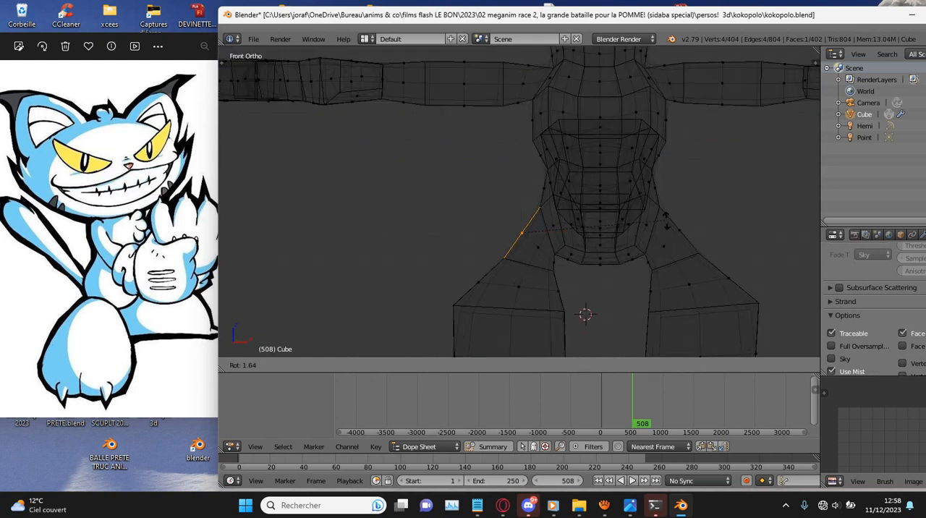
right_click(478, 282)
key(r)
click(476, 279)
key(g)
click(472, 265)
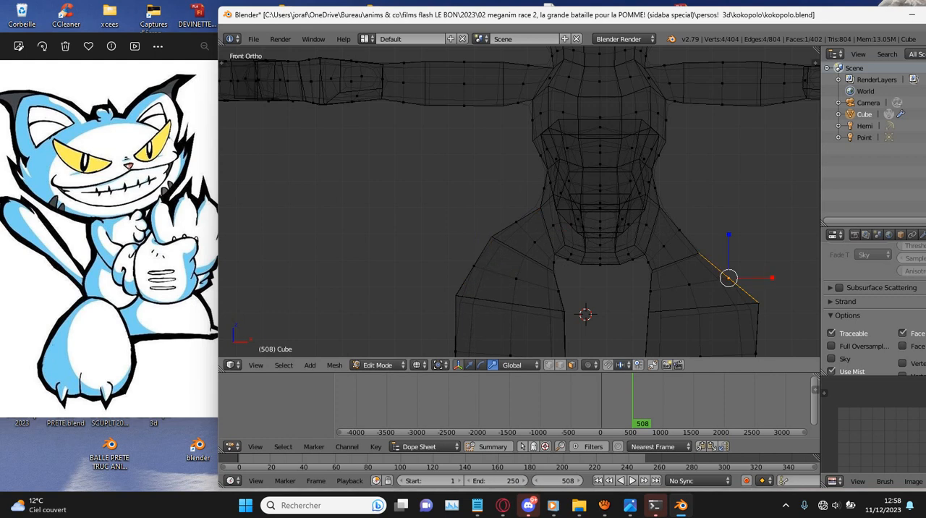
- Round out the positive X thigh's outer side to match the other thigh and save the file
scroll(661, 73, down, 6)
key(e)
key(Escape)
key(ctrl+z)
key(z)
mouse_move(637, 235)
middle_down()
mouse_move(500, 246)
mouse_move(564, 244)
middle_up()
key(ctrl+s)
key(Return)
- Examine the whole figure in Object Mode from several angles, briefly in perspective
middle_drag(555, 89, 691, 84)
key(Tab)
scroll(691, 84, up, 2)
scroll(520, 202, up, 1)
shift+scroll(519, 202, up, 3)
key(KP_5)
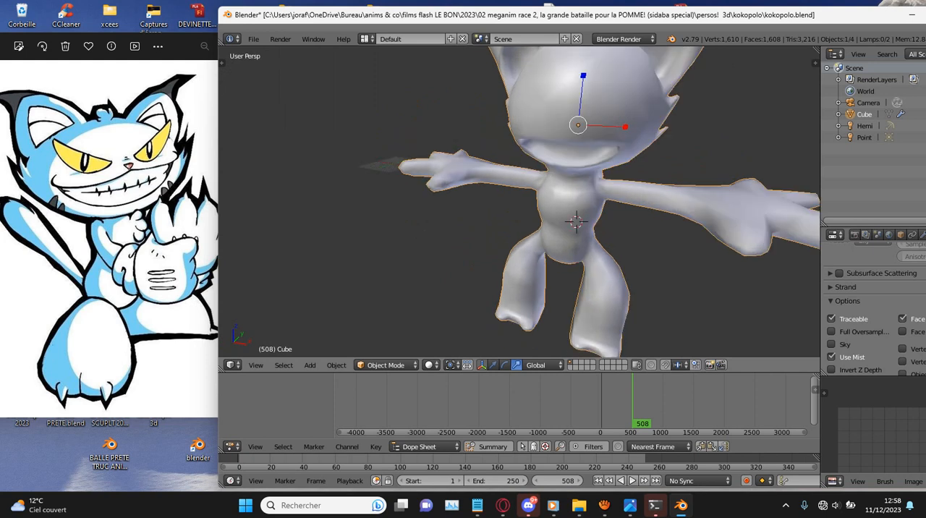
key(KP_5)
scroll(520, 202, down, 4)
middle_drag(594, 174, 547, 174)
scroll(616, 159, up, 7)
- Extrude the upper chest's front face forward and upward in side view and scale its end down into a fur tuft
key(Tab)
right_click(598, 172)
key(KP_3)
scroll(548, 173, down, 2)
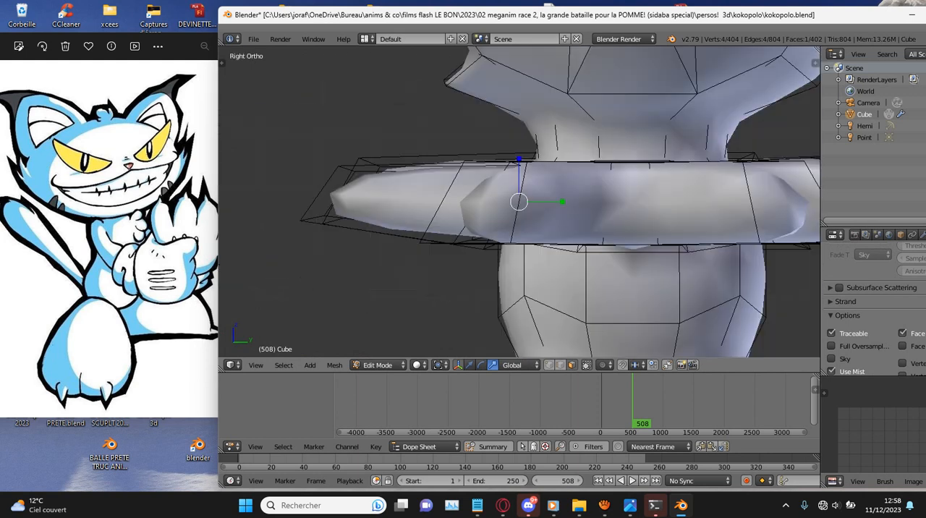
key(z)
key(e)
click(616, 146)
key(s)
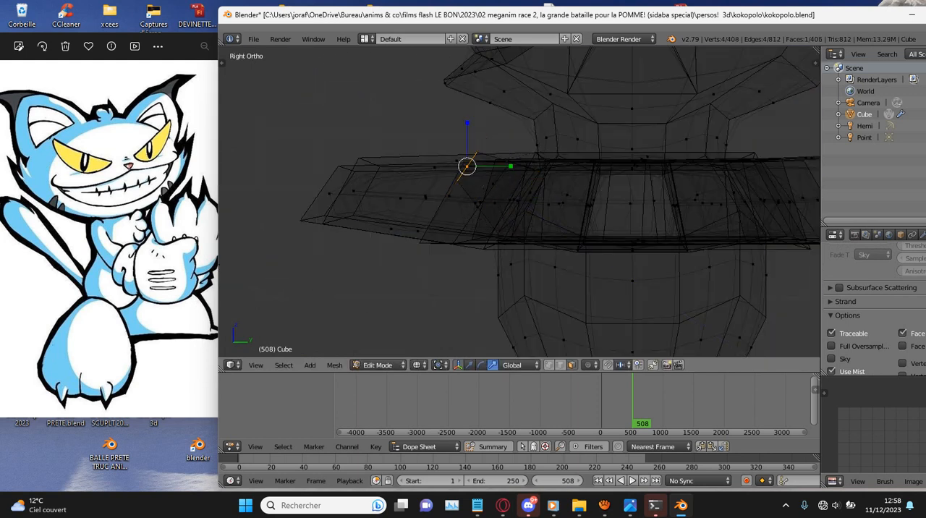
click(534, 160)
middle_drag(534, 161, 568, 176)
key(e)
right_click(543, 162)
key(ctrl+z)
- Extrude the front neck face above the chest tuft forward in side view and scale its end down
key(z)
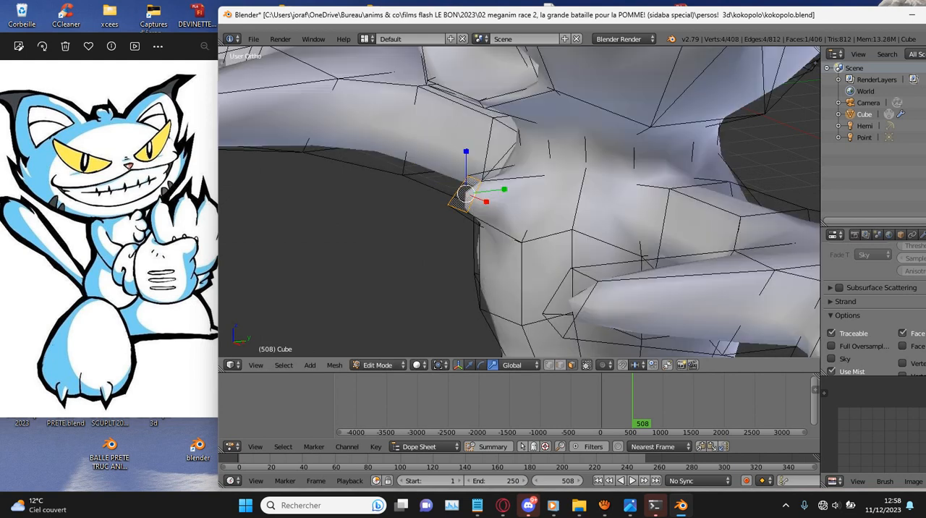
right_click(501, 174)
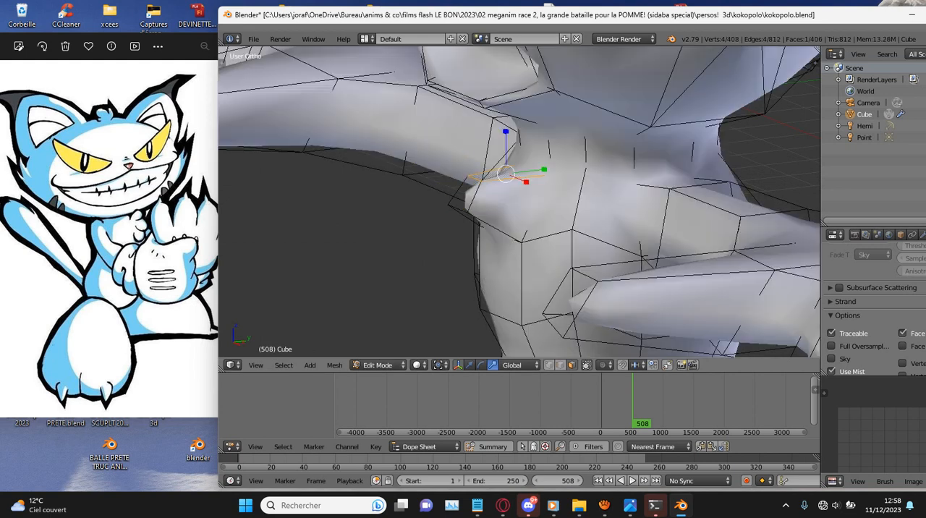
key(KP_3)
key(z)
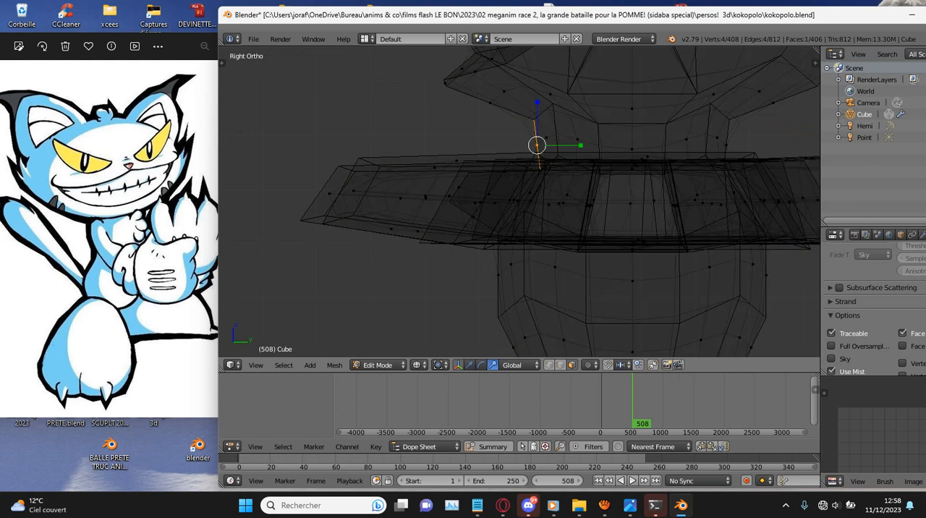
key(e)
key(s)
click(645, 144)
key(z)
- Select the lower chest tuft's end face and reposition it in side view
mouse_move(645, 144)
middle_down()
mouse_move(734, 154)
mouse_move(813, 145)
middle_up()
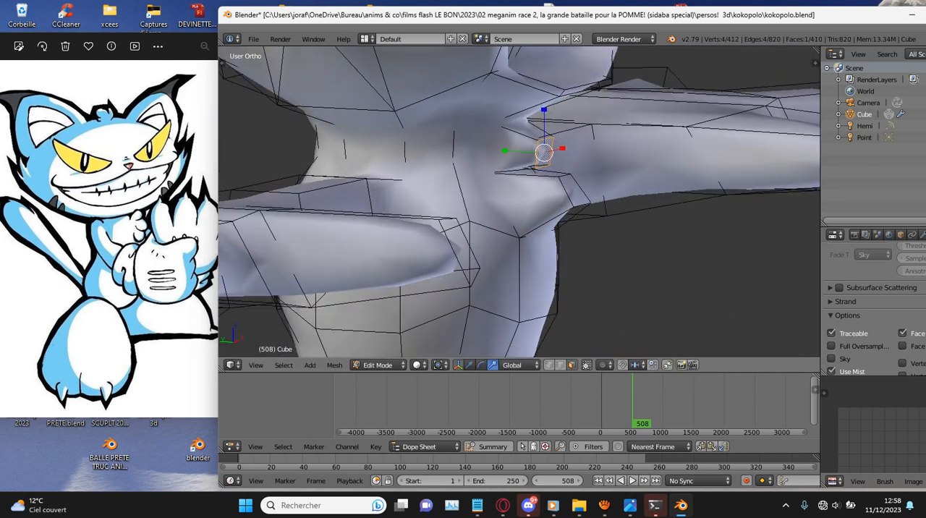
key(KP_3)
key(z)
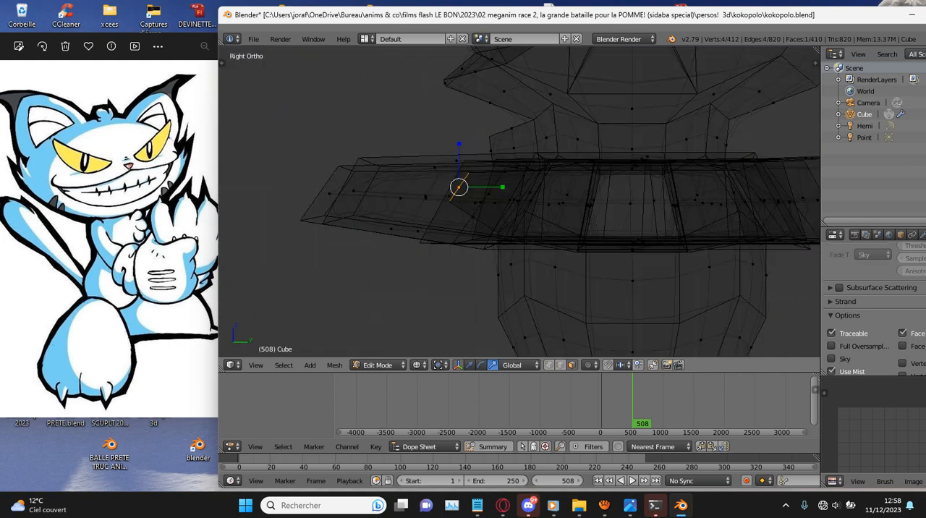
key(g)
key(Escape)
key(g)
key(Return)
- Move the neck tuft's end face back and up, rotate it about 4.72 degrees and scale it in side view
key(g)
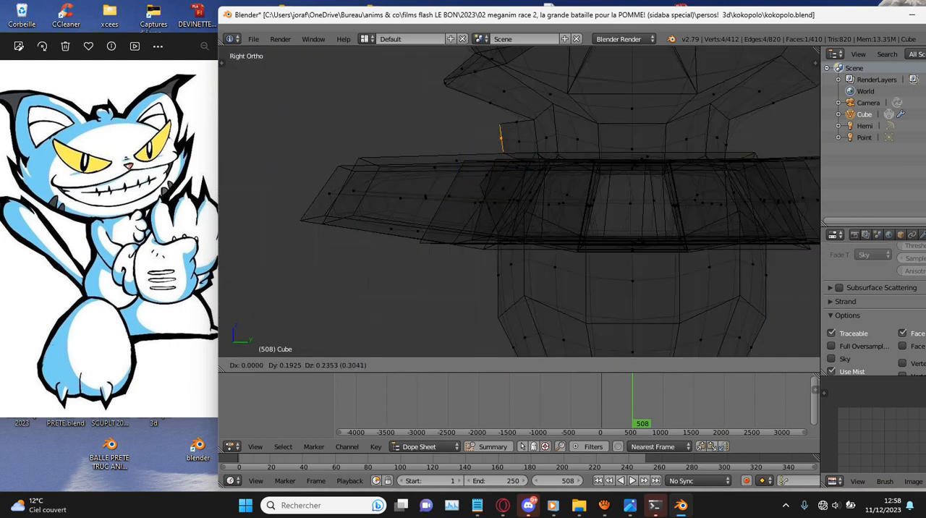
key(Return)
key(t)
key(t)
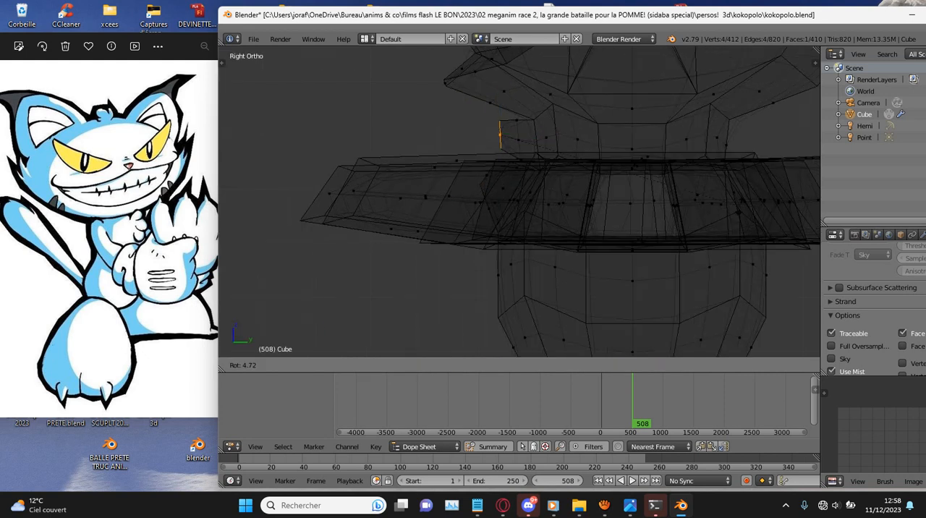
key(s)
click(628, 187)
- Check the chest and neck tufts in Object Mode from several angles and save the file
key(Tab)
key(z)
middle_drag(565, 80, 697, 64)
scroll(697, 64, down, 4)
middle_drag(565, 137, 492, 126)
key(ctrl+s)
key(Return)
- Circle-select the whole head including the ears in front view, widen it along X, and save the file
key(KP_1)
key(Tab)
key(z)
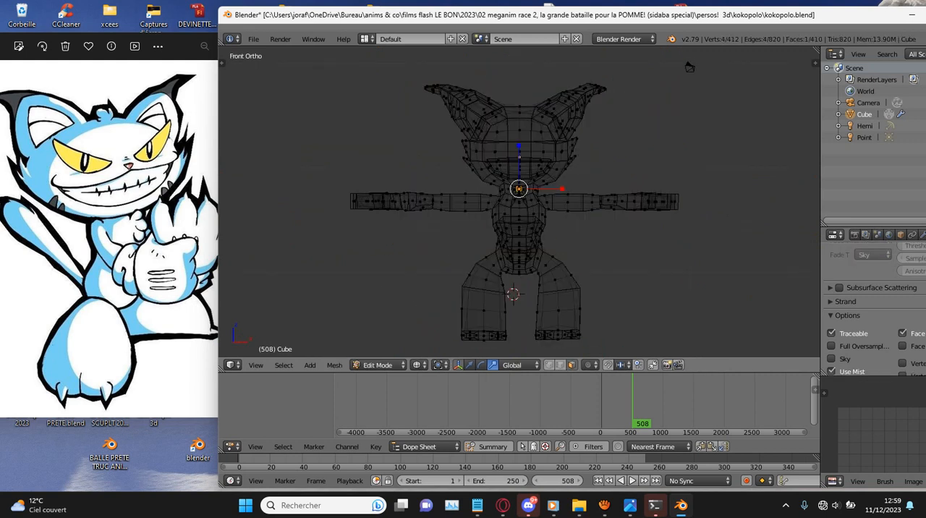
key(c)
mouse_move(558, 108)
mouse_down()
mouse_move(610, 114)
mouse_move(513, 93)
mouse_move(465, 128)
mouse_move(537, 147)
mouse_move(493, 141)
mouse_up()
right_click(495, 135)
scroll(494, 135, up, 6)
key(c)
middle_drag(479, 193, 569, 201)
right_click(569, 201)
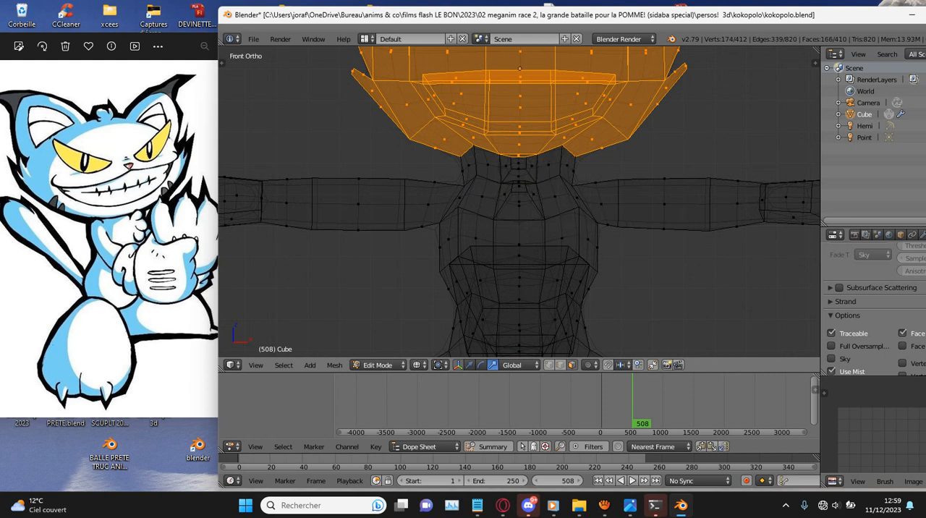
scroll(519, 203, down, 3)
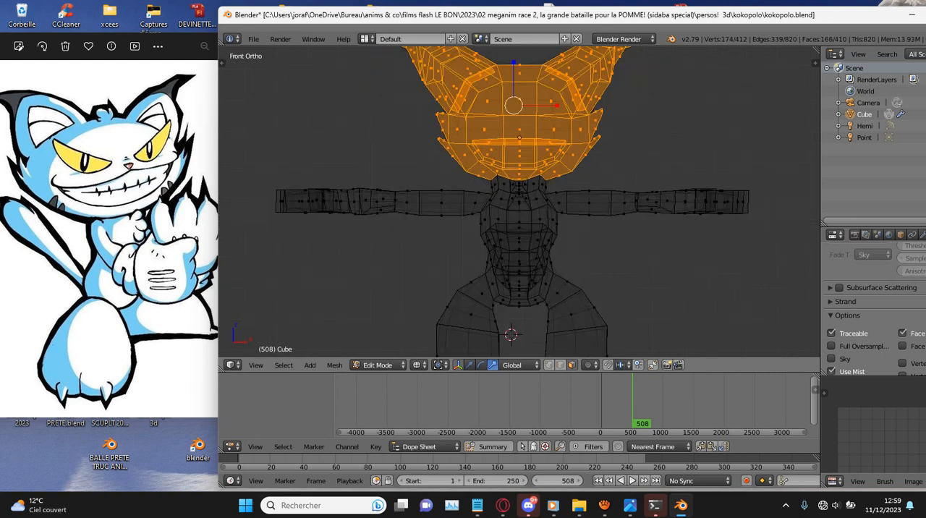
key(s)
key(x)
click(569, 105)
key(ctrl+s)
click(570, 105)
- Extrude the head's top centre face upward in front view and scale it down as the base of a hair tuft
shift+scroll(570, 104, up, 5)
key(e)
key(Escape)
right_click(521, 136)
key(e)
click(521, 127)
key(s)
click(521, 128)
key(s)
click(610, 124)
- Extrude the hair tuft again, shrink its tip, shift it about 1.15 along X, and save the file
key(e)
click(610, 114)
key(s)
click(583, 116)
key(g)
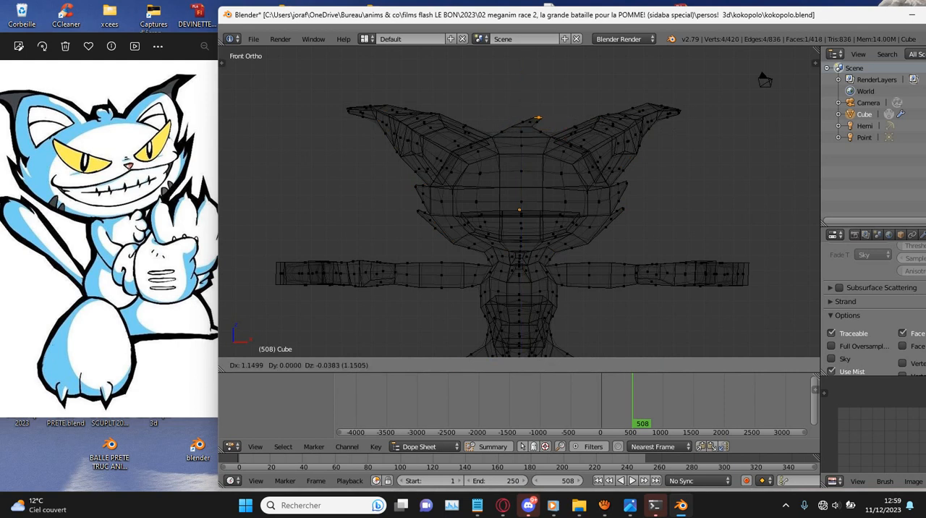
click(594, 116)
middle_drag(594, 117, 493, 121)
key(KP_3)
key(ctrl+s)
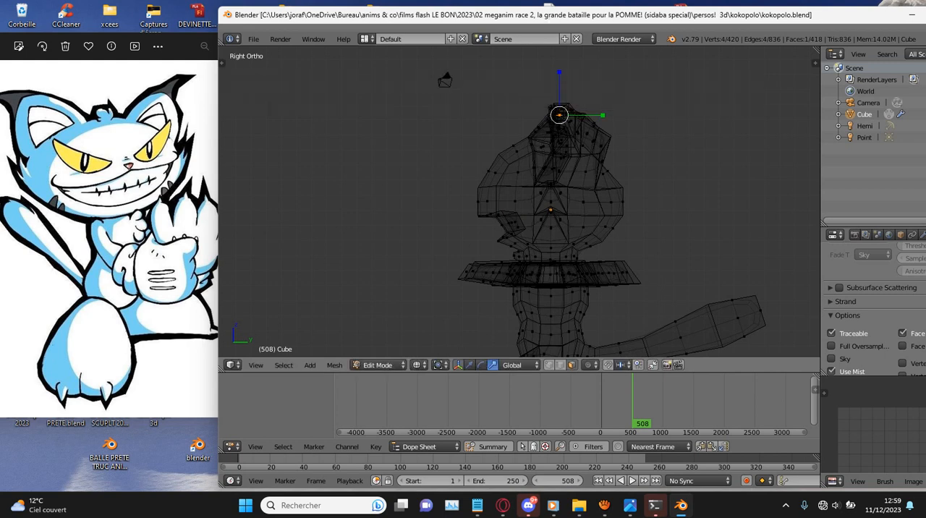
- Return the cat model to solid shading and save the file
key(z)
middle_drag(544, 108, 662, 122)
key(ctrl+s)
- Check the hair tuft and the whole cat in Object Mode from several angles, including front view
click(615, 112)
scroll(615, 112, down, 1)
scroll(662, 121, up, 5)
scroll(662, 121, down, 1)
scroll(520, 202, down, 1)
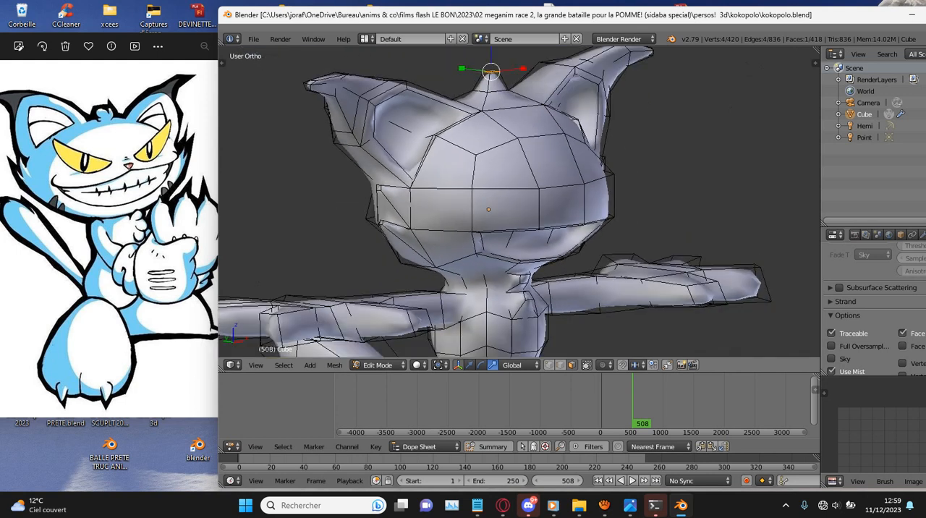
key(Tab)
scroll(654, 124, down, 3)
scroll(680, 128, up, 2)
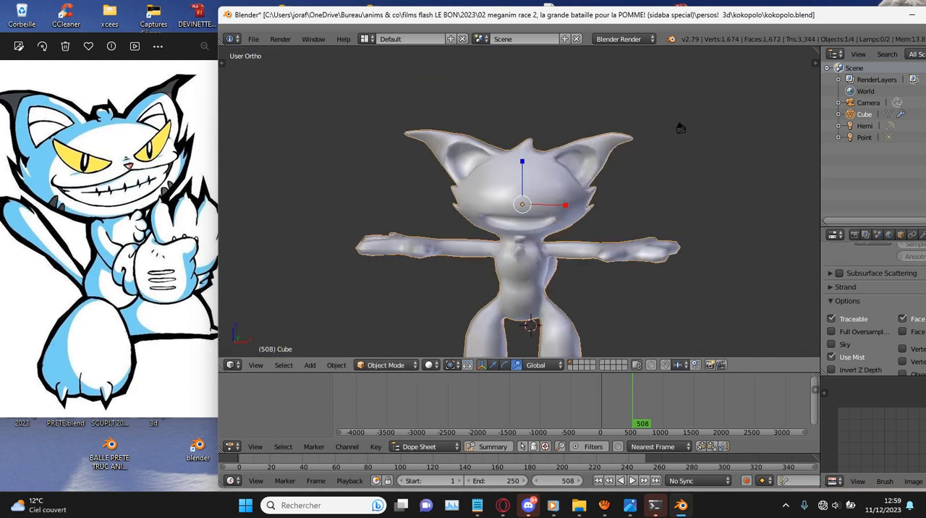
shift+scroll(519, 202, down, 5)
scroll(520, 202, up, 1)
key(KP_1)
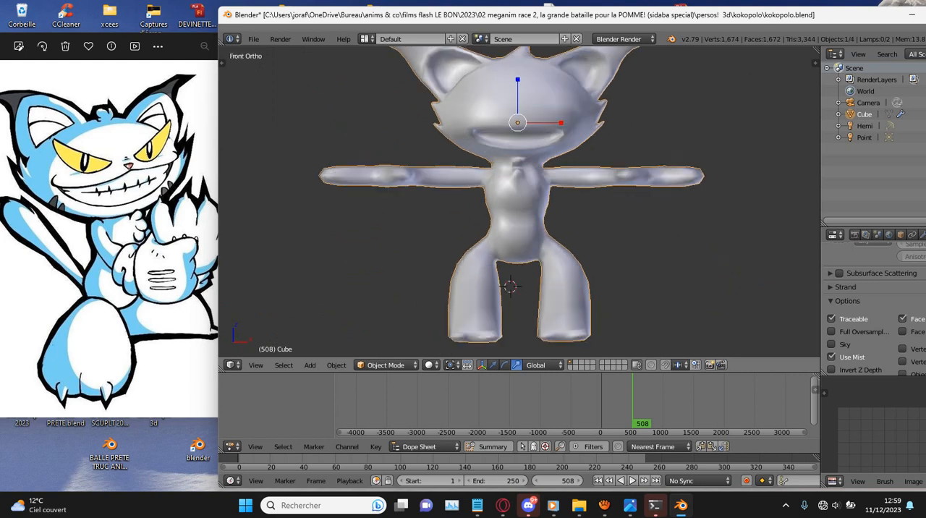
- Select the entire cat mesh in Edit Mode and save over the existing file
key(Tab)
scroll(660, 71, down, 2)
key(a)
key(ctrl+s)
key(Return)
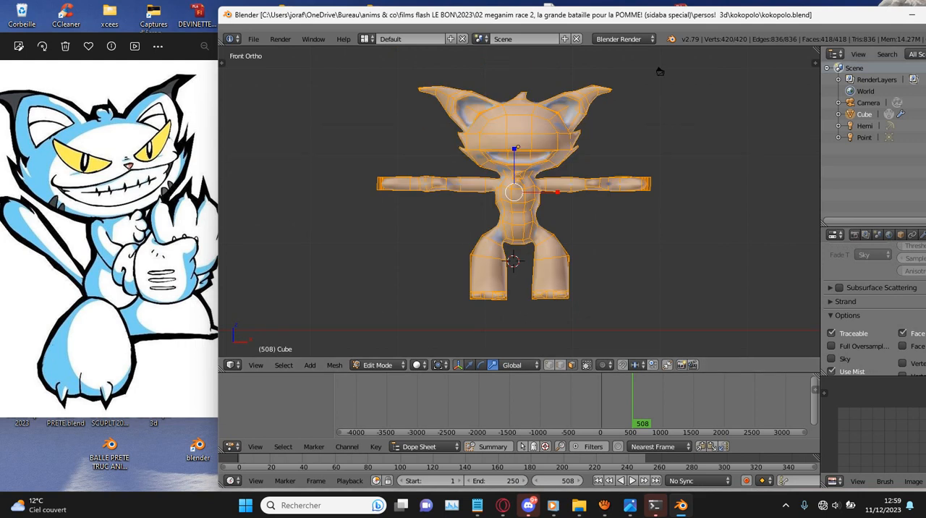
- Rename the cat object kokopolo and switch it to Texture Paint mode with the paint tools shown
key(ctrl+n)
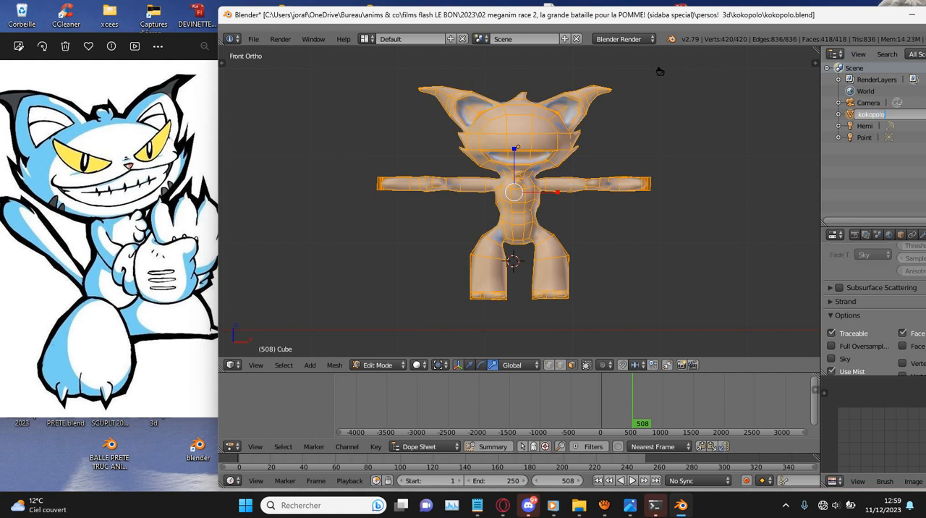
key(Return)
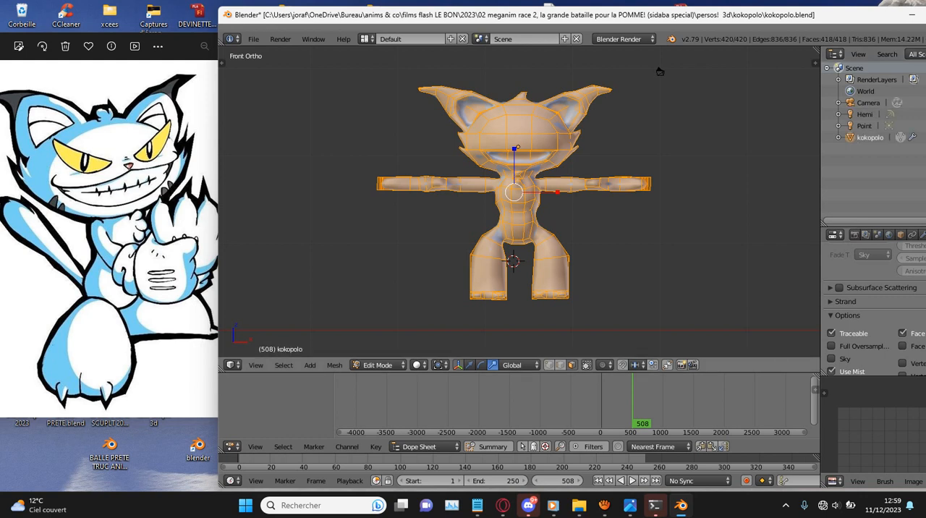
click(376, 364)
click(377, 284)
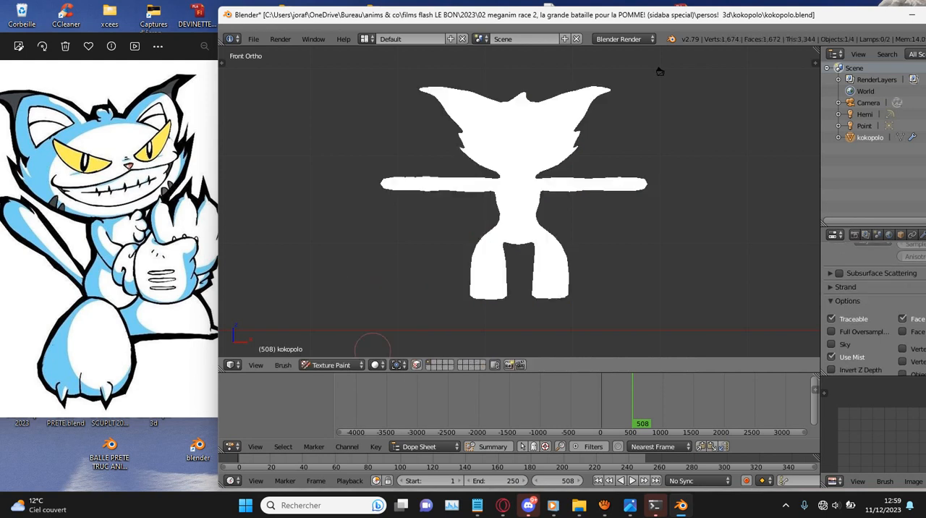
click(334, 288)
key(t)
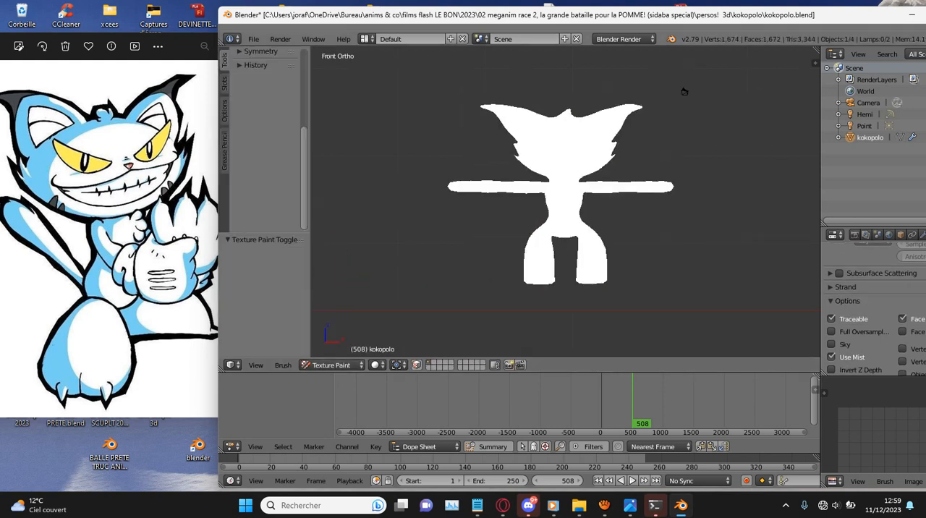
click(225, 60)
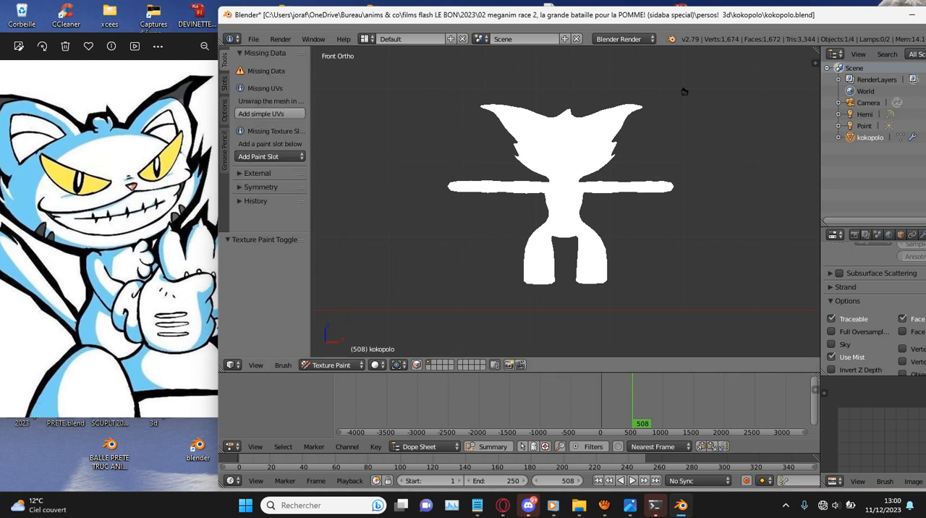
- Add a Diffuse Color paint slot named kokopolo, filled with white (RGB 1.000) at 1024 × 1024 px
click(269, 157)
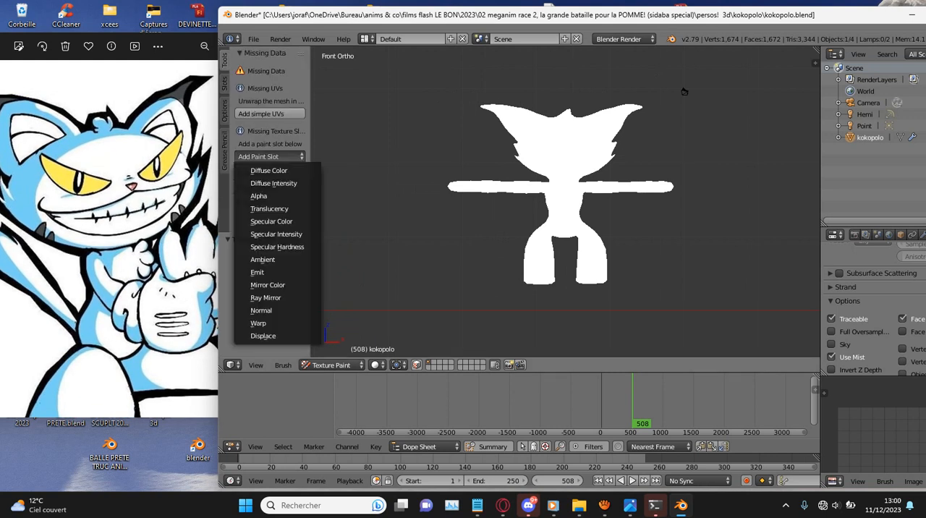
click(268, 170)
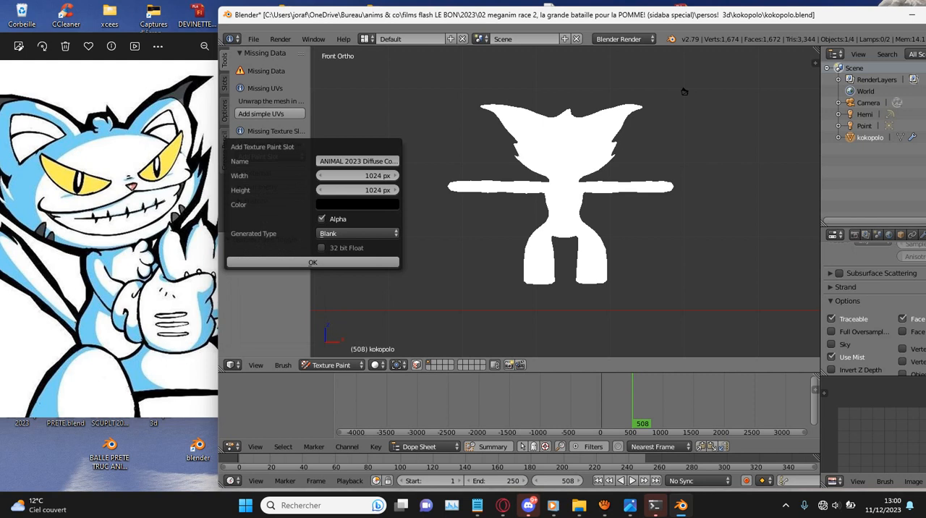
click(357, 162)
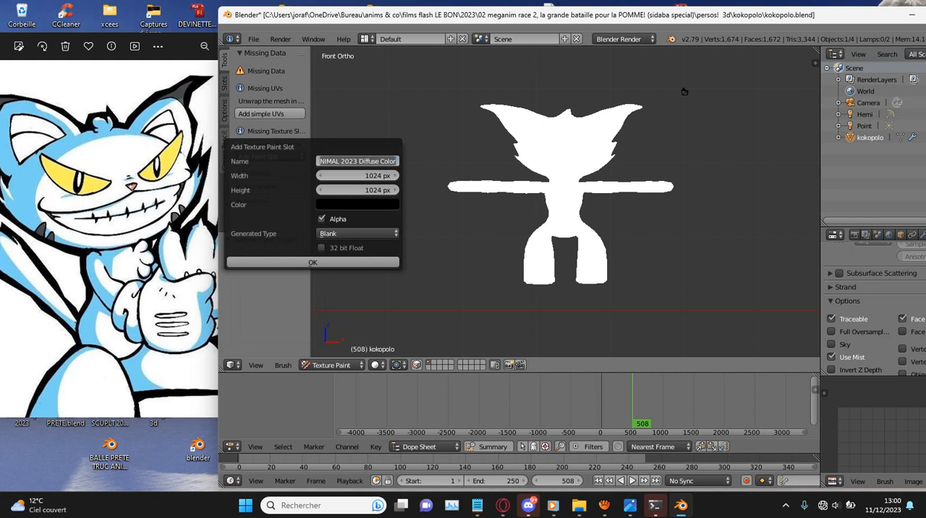
text(kokopolo)
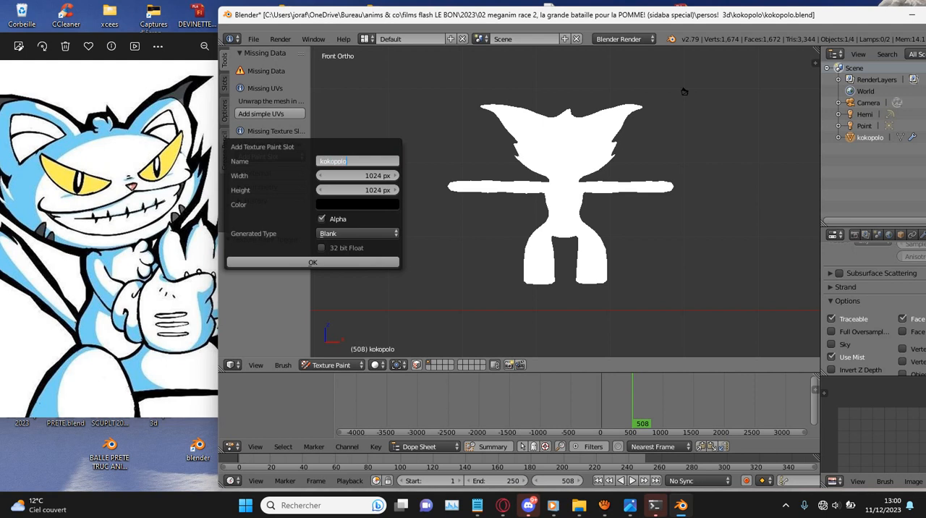
click(358, 205)
drag(417, 119, 417, 40)
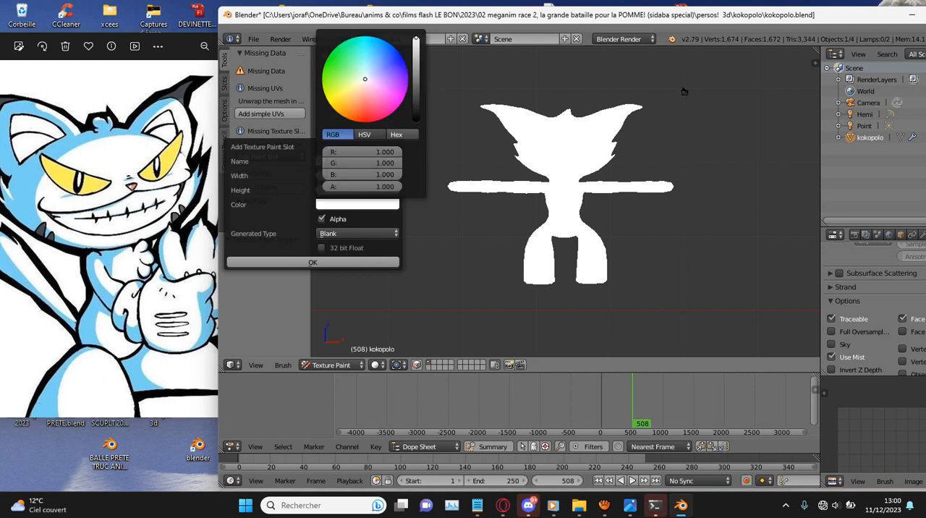
click(313, 262)
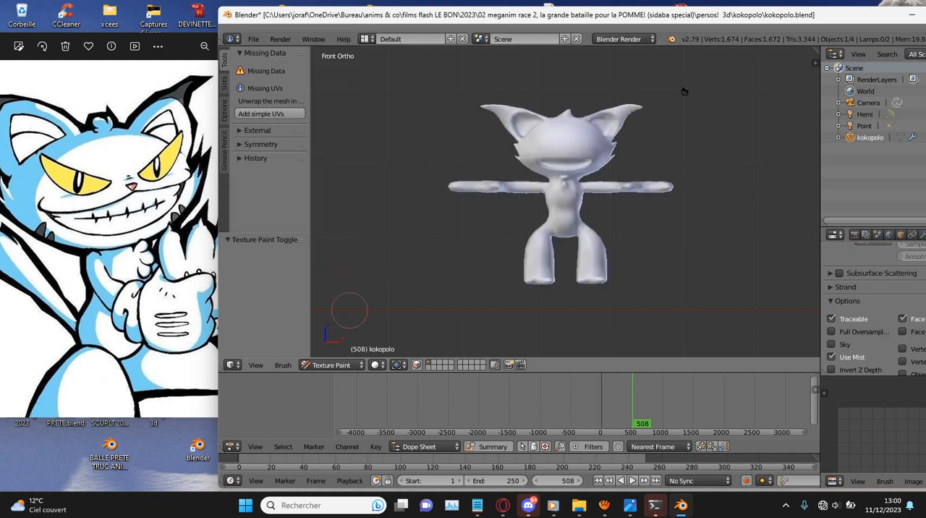
- Return the cat to Edit Mode and display the kokopolo image in the image editor
click(331, 366)
click(333, 352)
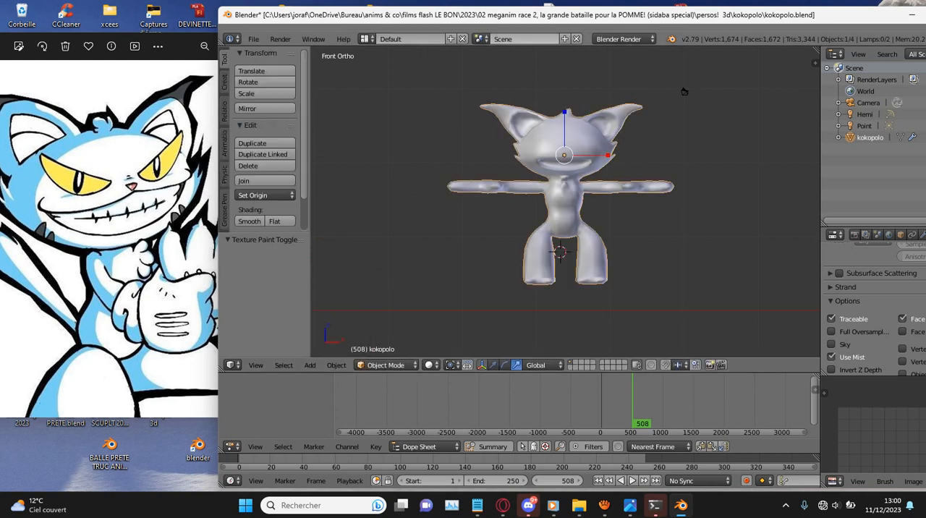
drag(521, 14, 357, 15)
click(221, 365)
click(218, 335)
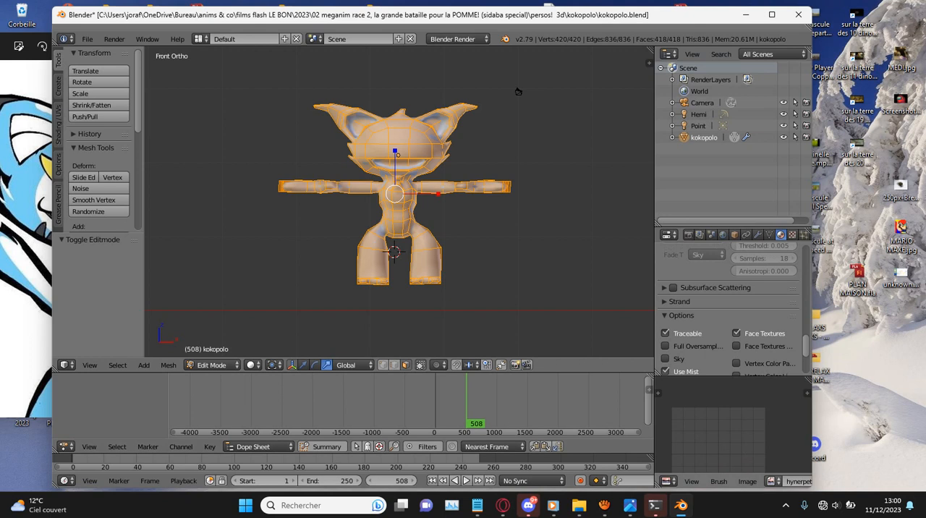
click(774, 482)
click(668, 374)
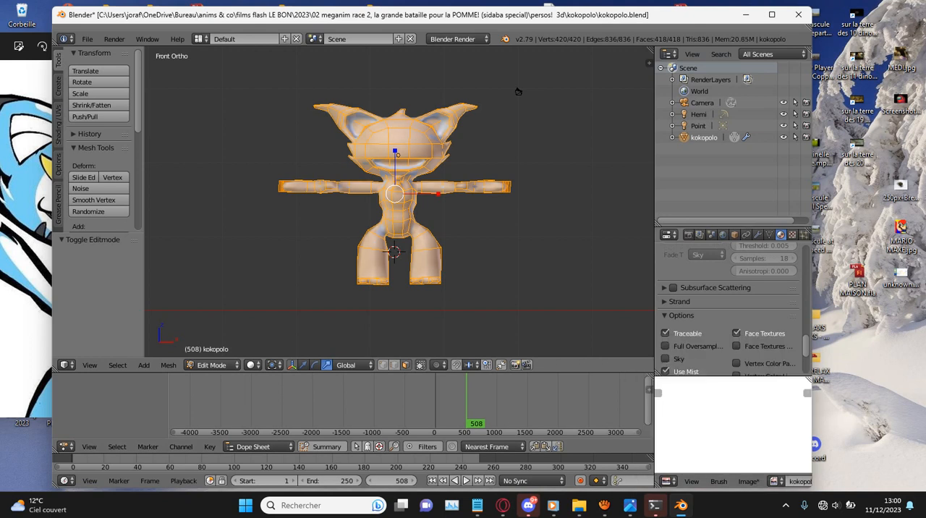
scroll(712, 414, down, 2)
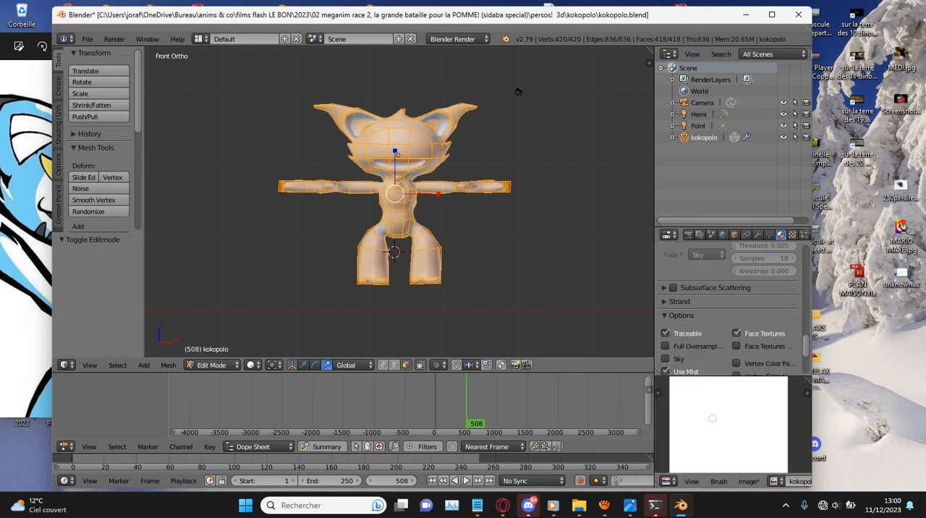
- Save the texture image as kokopolo.png in the kokopolo project folder
click(750, 481)
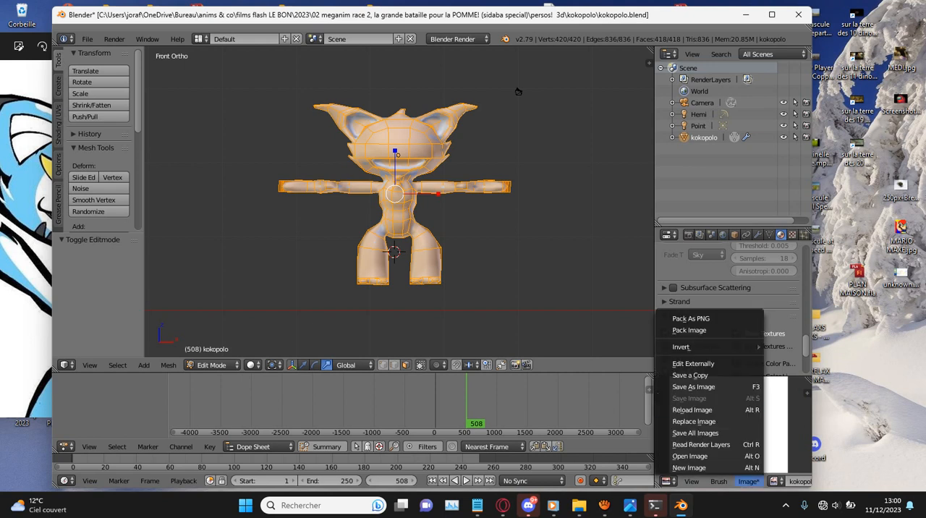
click(693, 387)
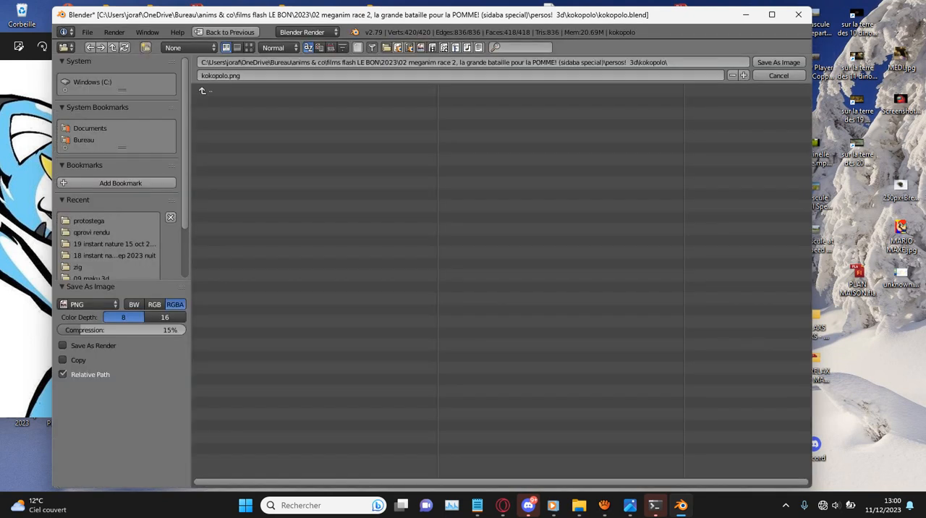
click(241, 76)
click(778, 63)
click(779, 63)
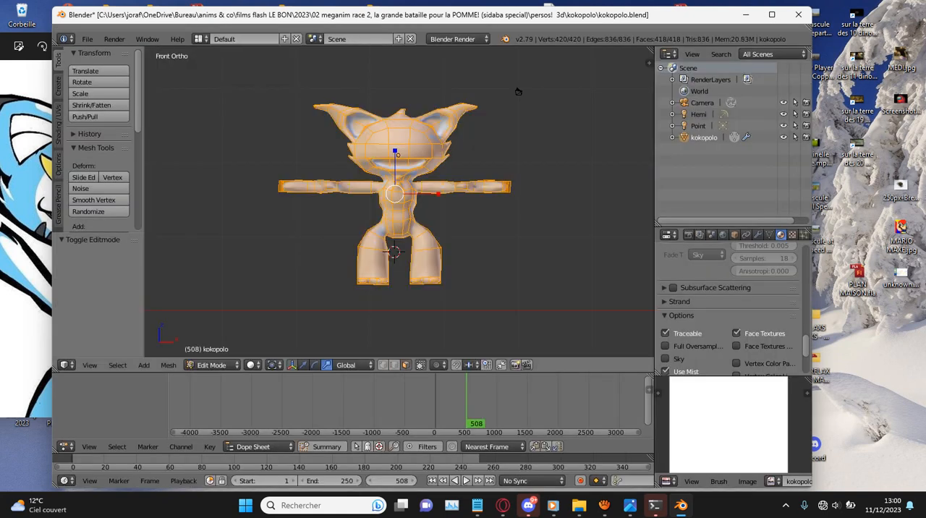
- Switch the cat to Texture Paint mode and set the brush colour to bright yellow
scroll(518, 91, up, 1)
click(212, 365)
click(220, 287)
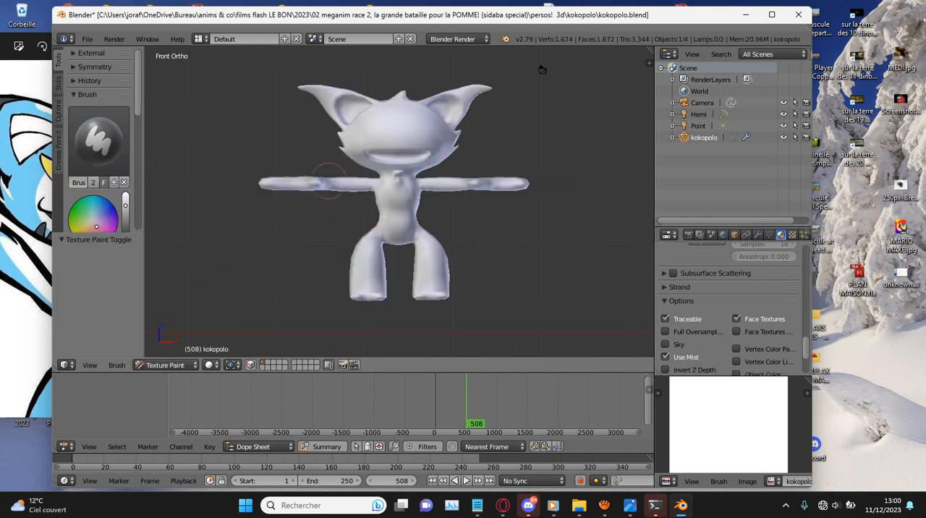
shift+scroll(329, 181, up, 5)
scroll(362, 203, up, 5)
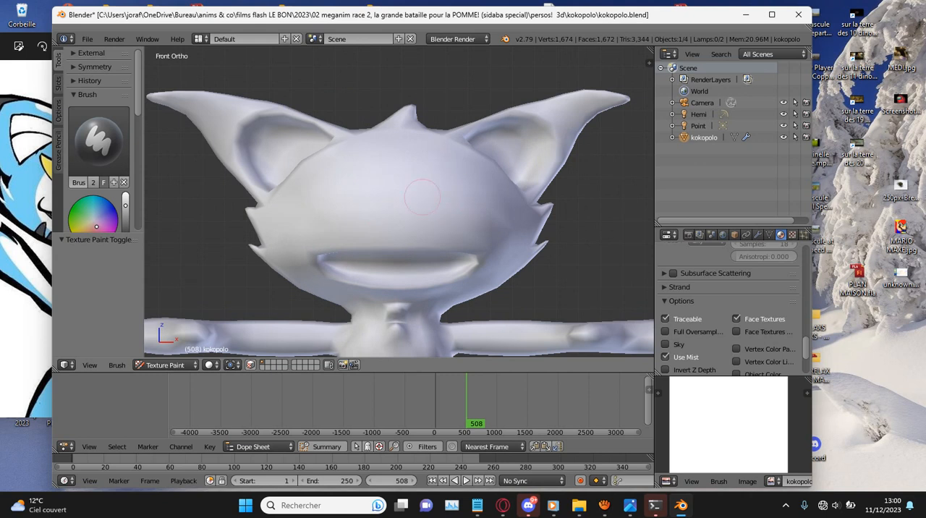
scroll(360, 180, up, 2)
scroll(99, 159, down, 3)
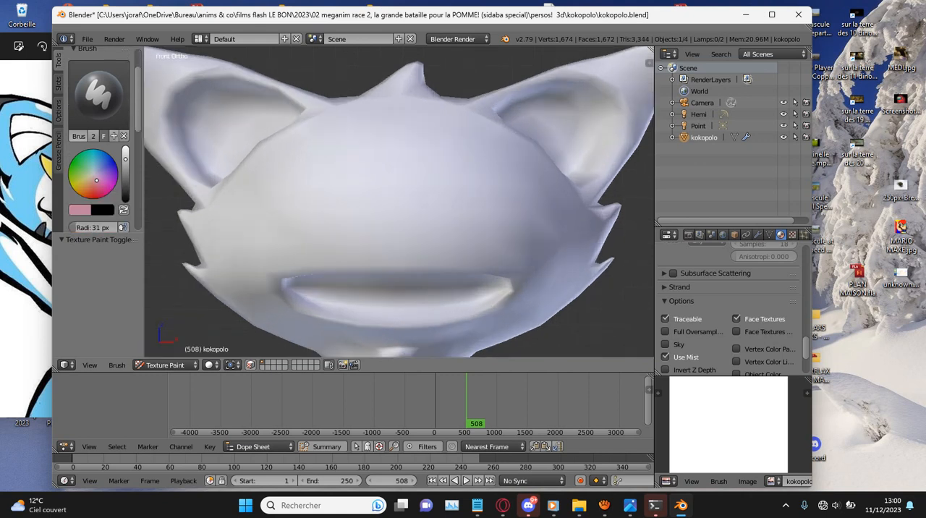
drag(125, 159, 125, 147)
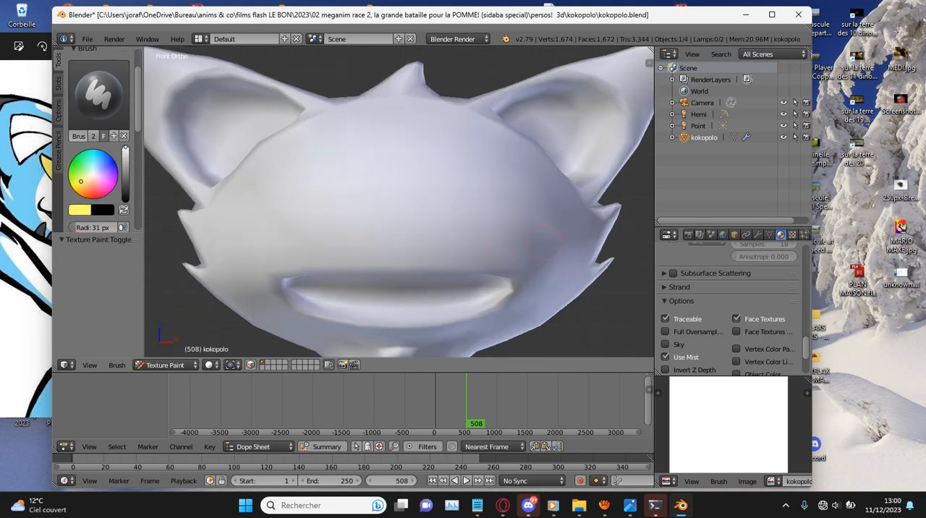
scroll(499, 247, up, 2)
- Paint a yellow test stroke across the cat's face and undo it
drag(493, 251, 624, 215)
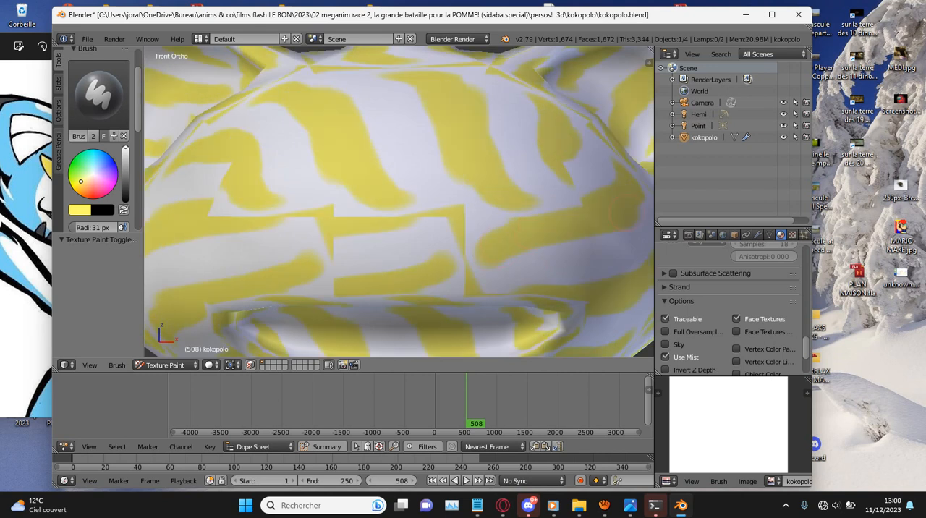
key(ctrl+z)
- Unwrap the whole cat mesh in Edit Mode with Smart UV Project and save the texture image
click(165, 365)
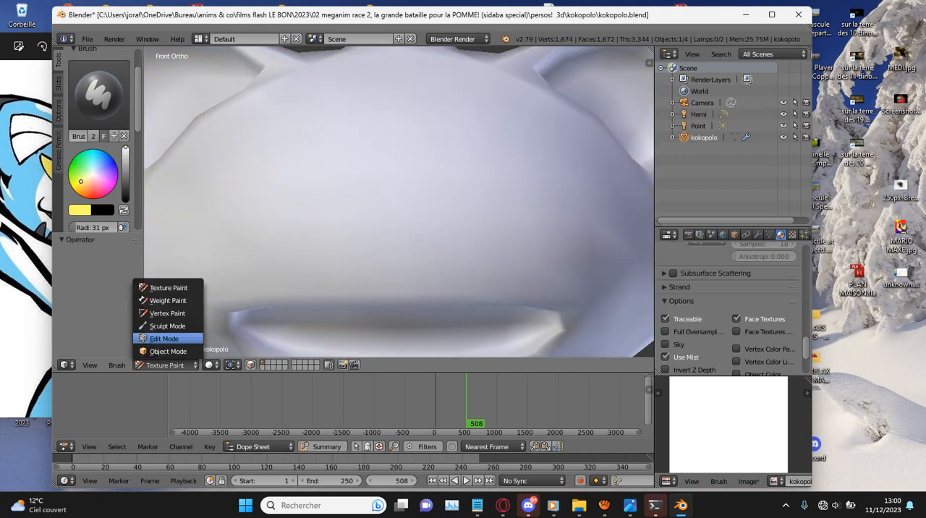
click(165, 338)
key(u)
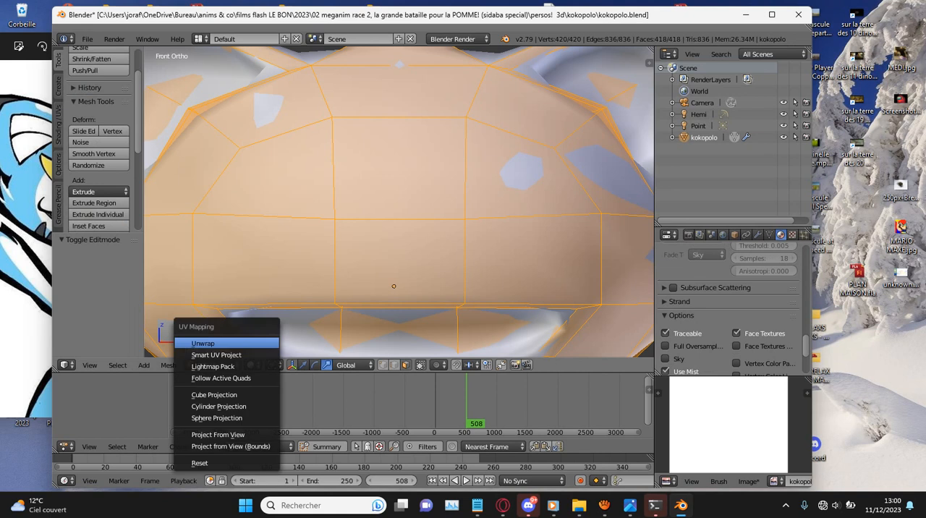
click(206, 354)
click(258, 428)
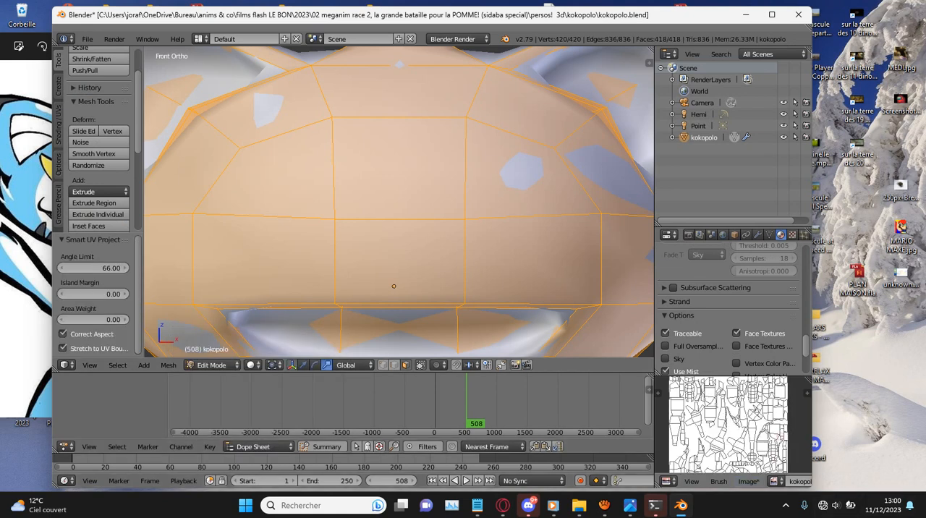
key(alt+s)
scroll(399, 201, down, 4)
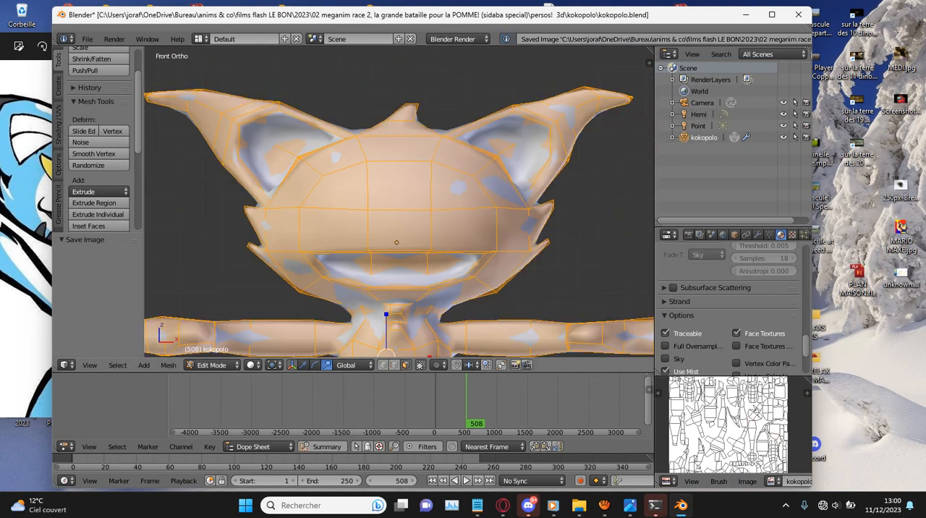
- Switch the unwrapped cat back to Texture Paint mode for painting the face
click(212, 365)
click(218, 409)
scroll(437, 239, up, 4)
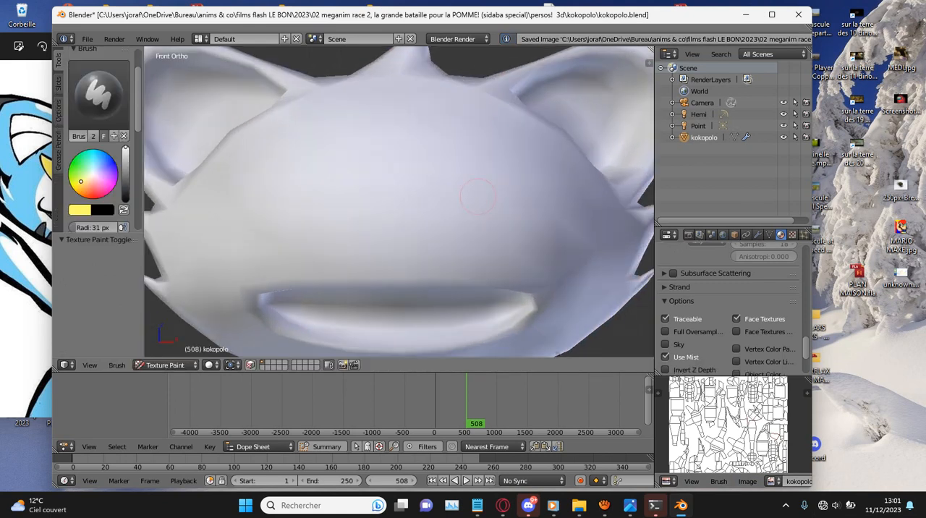
- Try to paint one slanted yellow eye above the mouth, undoing the strokes
mouse_move(447, 252)
mouse_down()
mouse_move(506, 197)
mouse_move(559, 179)
mouse_up()
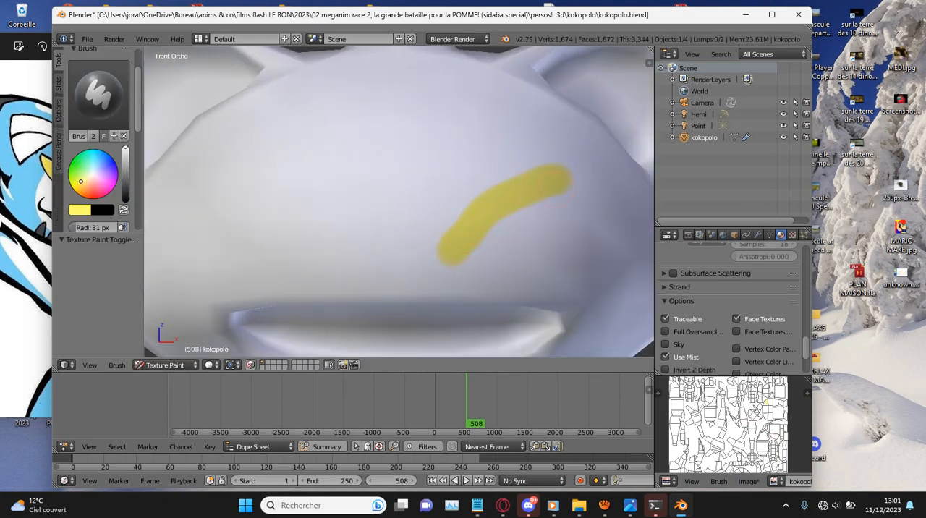
key(ctrl+z)
click(444, 246)
mouse_move(444, 247)
mouse_down()
mouse_move(550, 171)
mouse_move(613, 189)
mouse_move(612, 221)
mouse_move(572, 258)
mouse_move(479, 253)
mouse_move(521, 213)
mouse_move(579, 217)
mouse_up()
scroll(320, 189, down, 6)
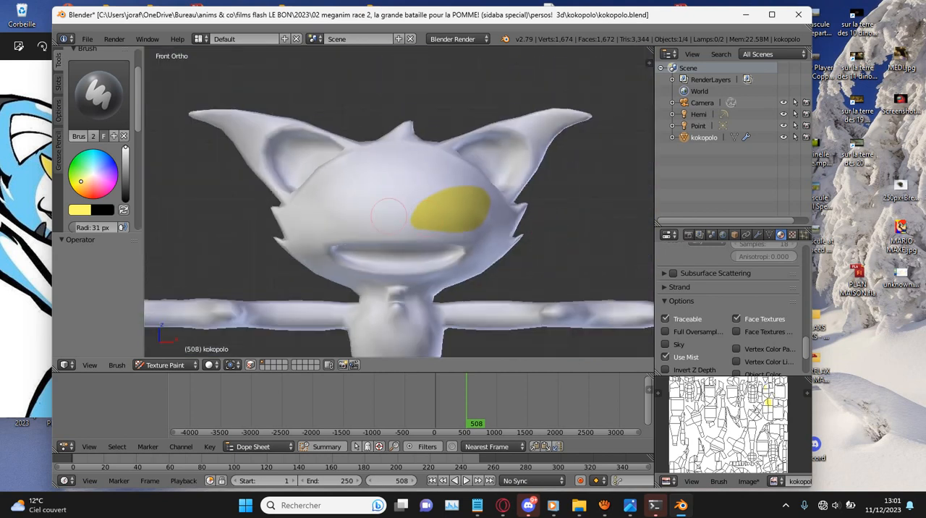
scroll(333, 210, up, 4)
key(ctrl+z)
scroll(478, 233, up, 4)
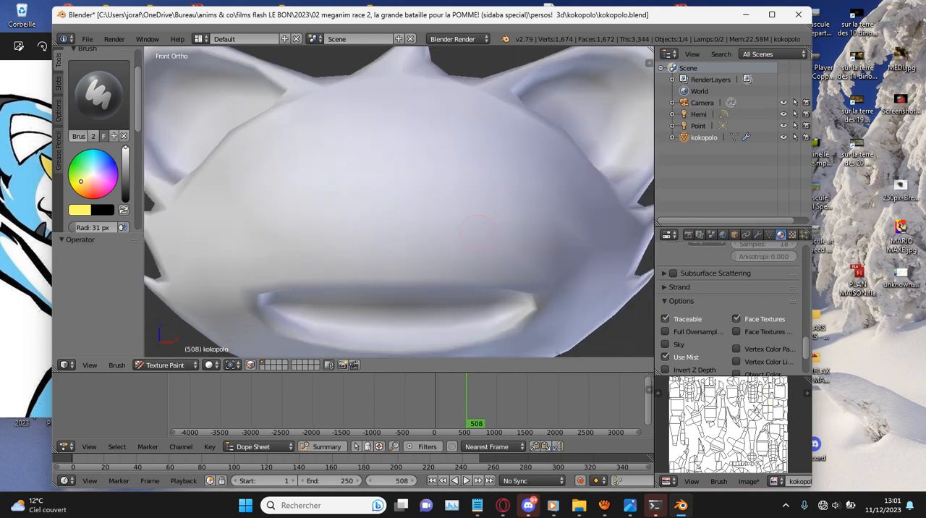
- Paint two yellow eyes above the mouth, one on each side of the face, tapering toward the middle
scroll(477, 233, down, 3)
scroll(478, 233, up, 1)
drag(477, 233, 567, 205)
key(ctrl+z)
mouse_move(474, 234)
mouse_down()
mouse_move(525, 202)
mouse_move(576, 204)
mouse_up()
mouse_move(579, 235)
mouse_down()
mouse_move(532, 250)
mouse_move(486, 248)
mouse_up()
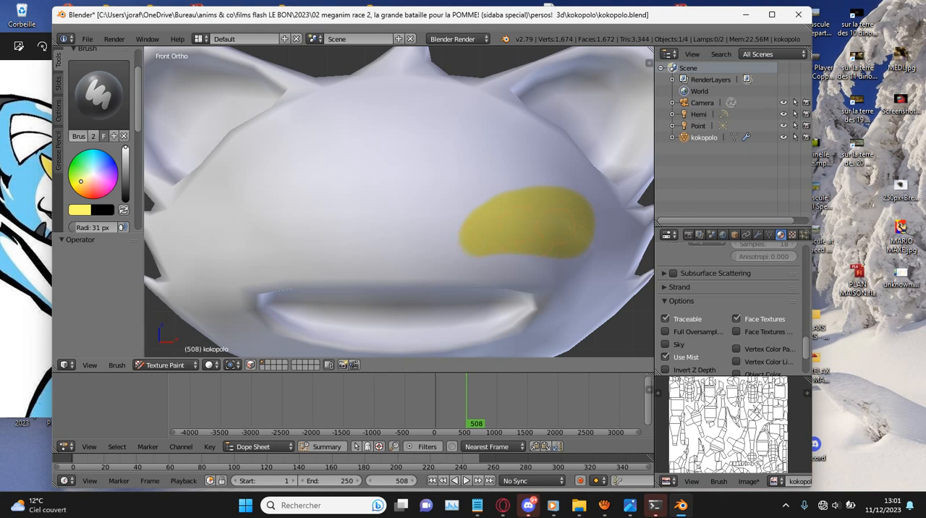
mouse_move(314, 240)
mouse_down()
mouse_move(252, 194)
mouse_move(226, 201)
mouse_move(206, 244)
mouse_move(252, 250)
mouse_move(291, 239)
mouse_up()
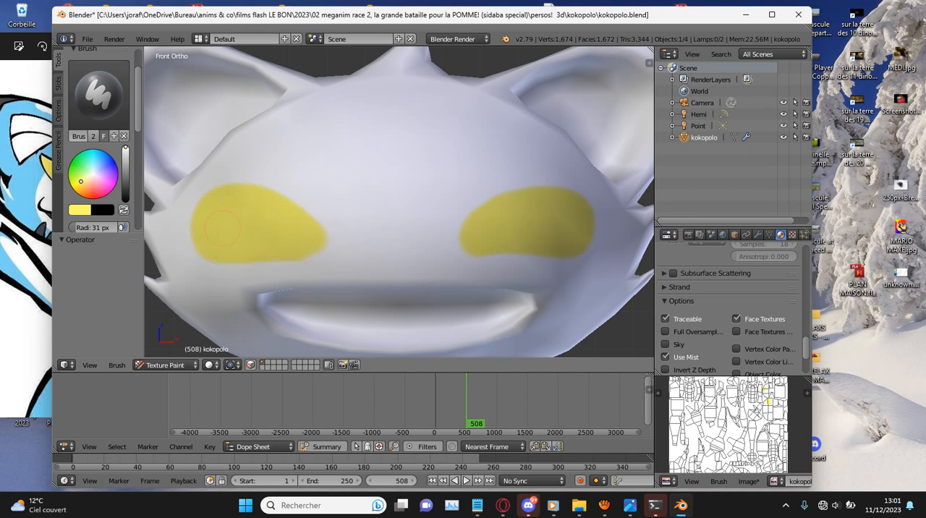
- Sample black as the brush colour and paint a large pupil inside the cat's left yellow eye
key(s)
scroll(518, 186, up, 2)
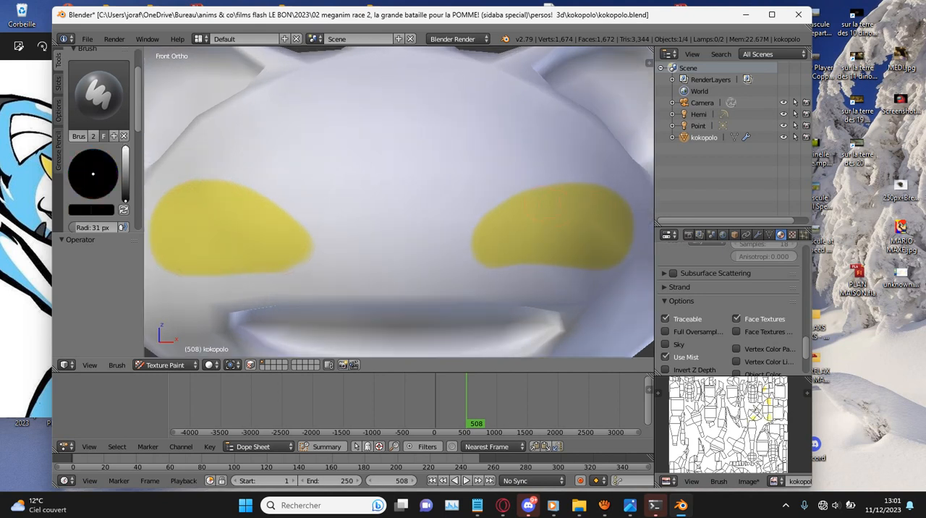
scroll(518, 187, down, 5)
scroll(519, 186, up, 5)
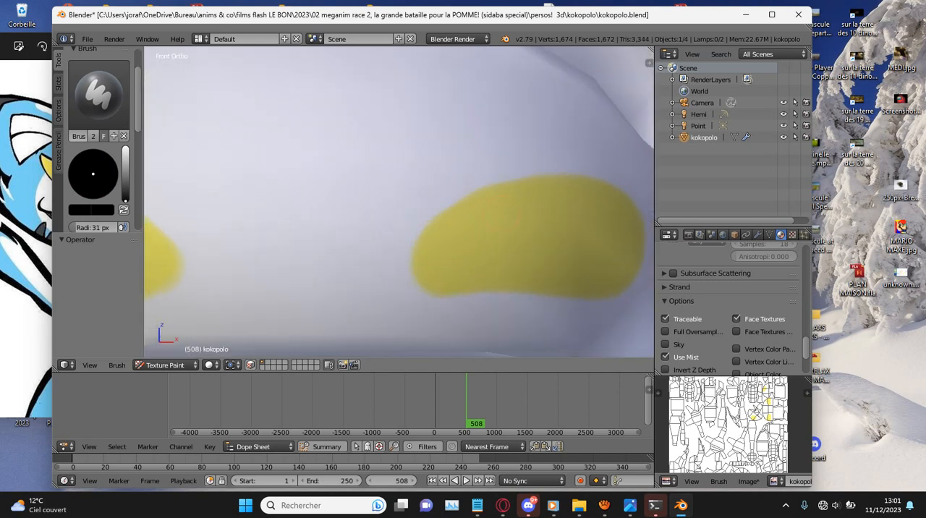
mouse_move(519, 201)
mouse_down()
mouse_move(482, 233)
mouse_move(486, 278)
mouse_move(509, 270)
mouse_move(500, 206)
mouse_move(513, 249)
mouse_move(532, 190)
mouse_move(520, 194)
mouse_move(575, 228)
mouse_move(547, 210)
mouse_move(579, 249)
mouse_move(575, 271)
mouse_move(568, 282)
mouse_move(502, 275)
mouse_move(554, 248)
mouse_move(543, 244)
mouse_up()
- Paint a matching black pupil inside the cat's right yellow eye, undoing the strokes that go wrong
scroll(539, 220, down, 3)
scroll(541, 219, down, 1)
shift+middle_drag(324, 206, 417, 206)
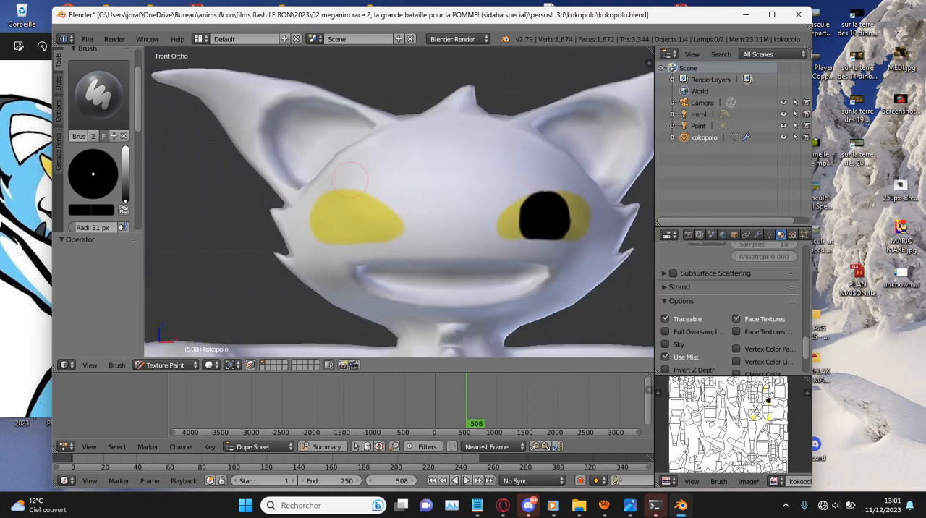
scroll(356, 180, up, 4)
mouse_move(297, 194)
mouse_down()
mouse_move(257, 217)
mouse_move(264, 253)
mouse_up()
key(ctrl+z)
scroll(330, 199, down, 4)
scroll(329, 197, up, 3)
shift+middle_drag(207, 206, 245, 205)
click(244, 206)
mouse_move(244, 206)
mouse_down()
mouse_move(244, 223)
mouse_move(262, 230)
mouse_move(282, 215)
mouse_move(283, 233)
mouse_move(257, 209)
mouse_move(242, 253)
mouse_move(253, 265)
mouse_move(281, 255)
mouse_move(284, 209)
mouse_up()
key(ctrl+z)
- Refine the outlines of both black pupils with additional close-up brush strokes
scroll(286, 208, up, 1)
scroll(292, 209, down, 2)
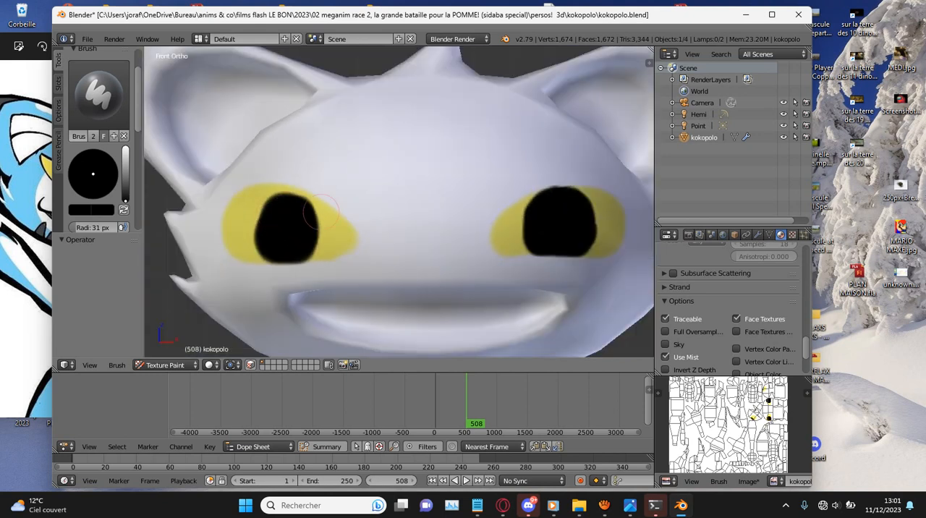
scroll(291, 209, up, 3)
mouse_move(265, 249)
mouse_down()
mouse_move(263, 202)
mouse_move(275, 191)
mouse_move(263, 201)
mouse_move(279, 190)
mouse_move(326, 205)
mouse_move(313, 194)
mouse_up()
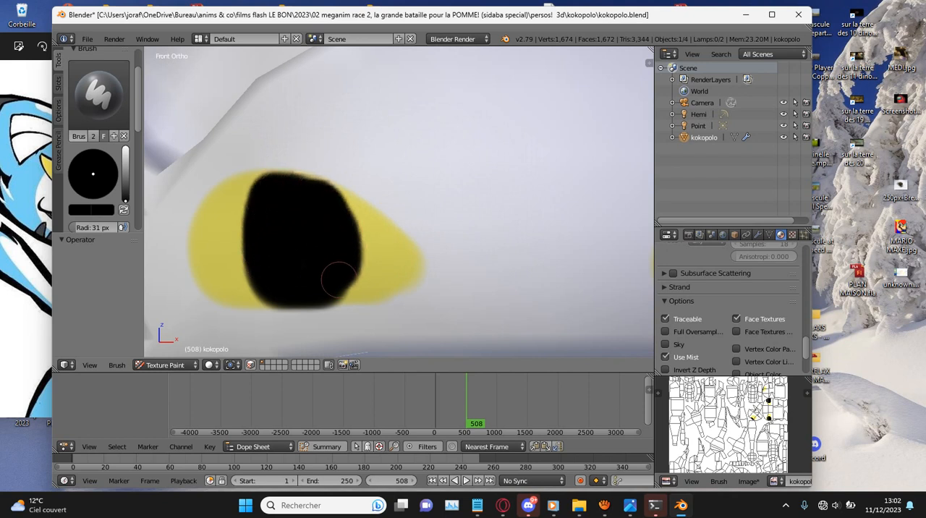
scroll(311, 238, down, 5)
scroll(549, 226, up, 4)
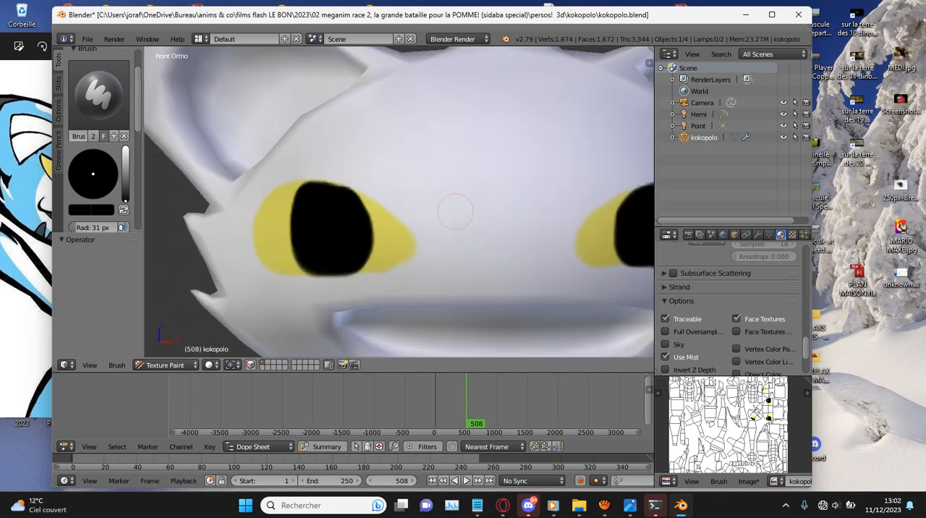
ctrl+scroll(455, 216, up, 12)
scroll(455, 205, up, 5)
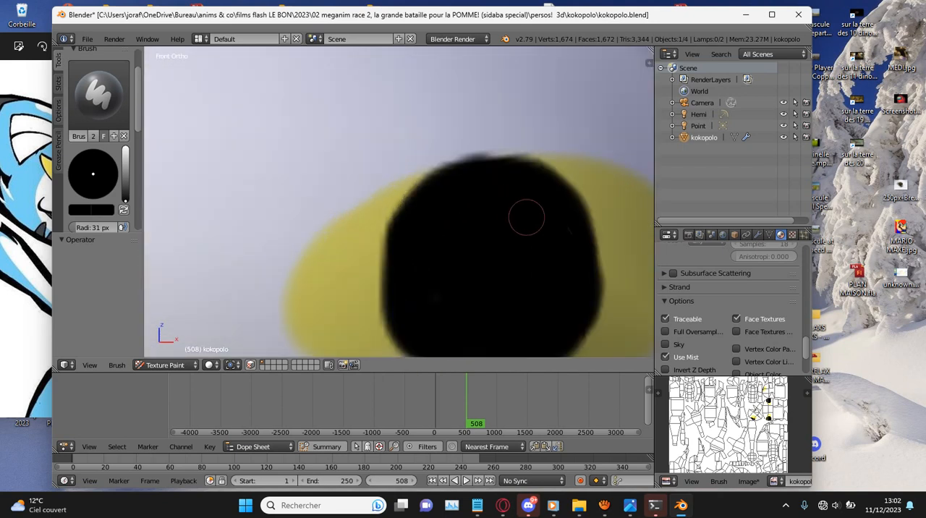
mouse_move(571, 214)
mouse_down()
mouse_move(555, 166)
mouse_move(519, 166)
mouse_move(439, 178)
mouse_move(404, 197)
mouse_move(393, 231)
mouse_move(418, 198)
mouse_move(461, 182)
mouse_move(559, 201)
mouse_up()
key(ctrl+z)
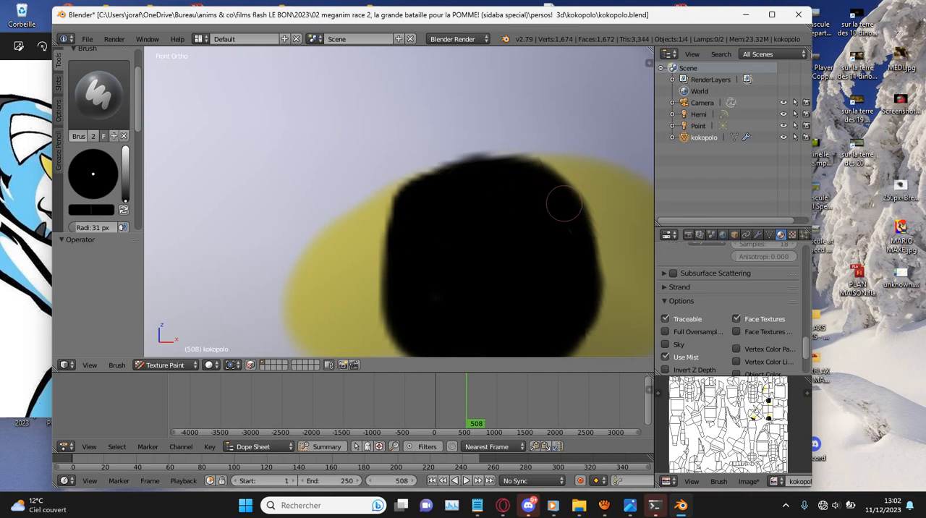
scroll(506, 213, down, 7)
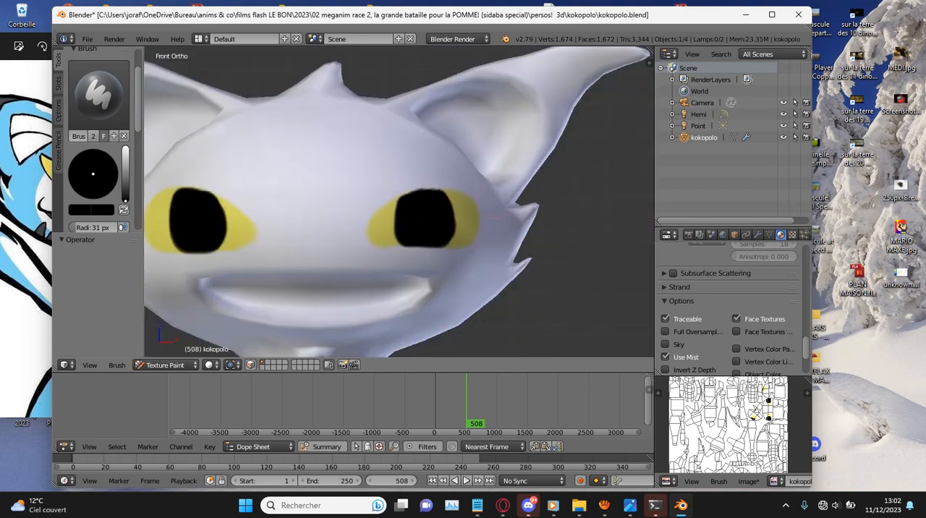
ctrl+scroll(462, 187, down, 4)
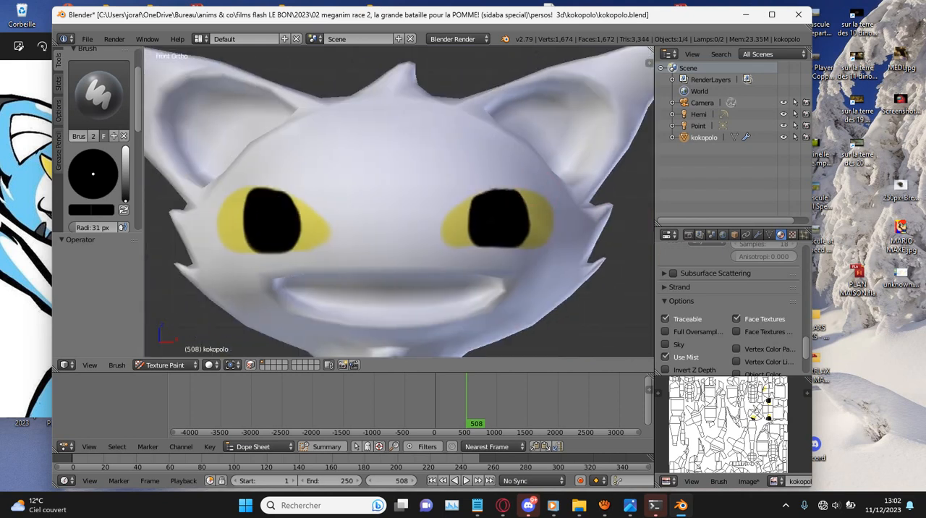
- Set the brush to a salmon pink and paint a small rounded triangular nose between the eyes, above the mouth
drag(125, 160, 125, 145)
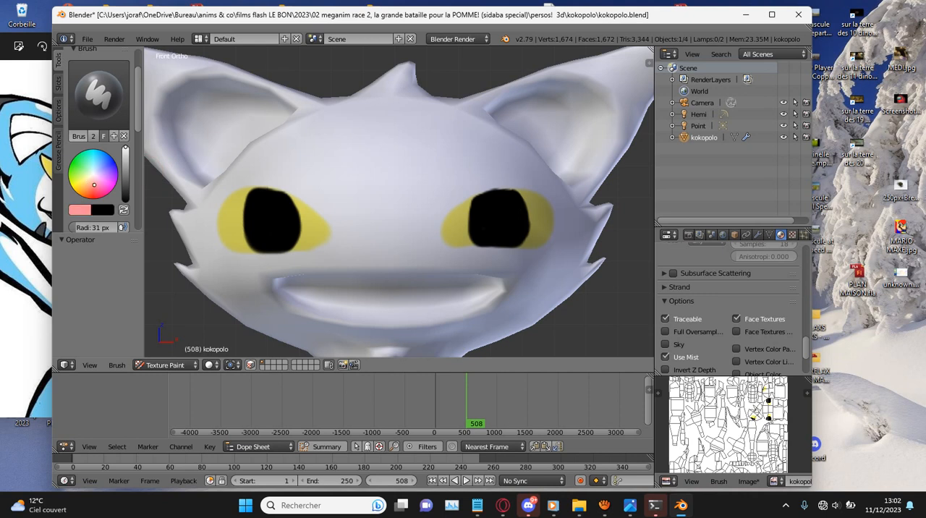
scroll(366, 269, up, 8)
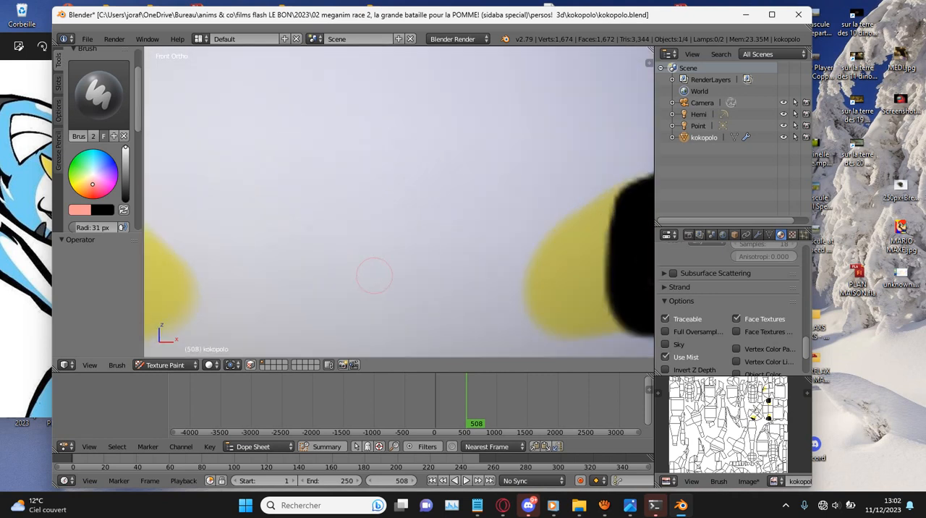
shift+scroll(396, 235, down, 3)
ctrl+scroll(396, 235, down, 3)
mouse_move(419, 200)
mouse_down()
mouse_move(422, 179)
mouse_move(434, 194)
mouse_up()
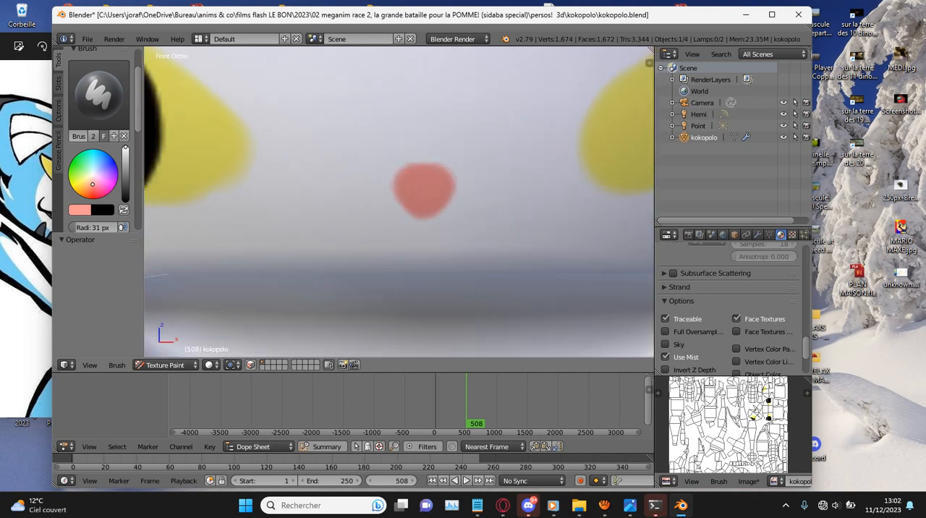
scroll(463, 193, down, 8)
middle_drag(495, 190, 377, 206)
- Sample white as the brush colour and paint a large upper and a smaller lower highlight on the cat's left eye
key(s)
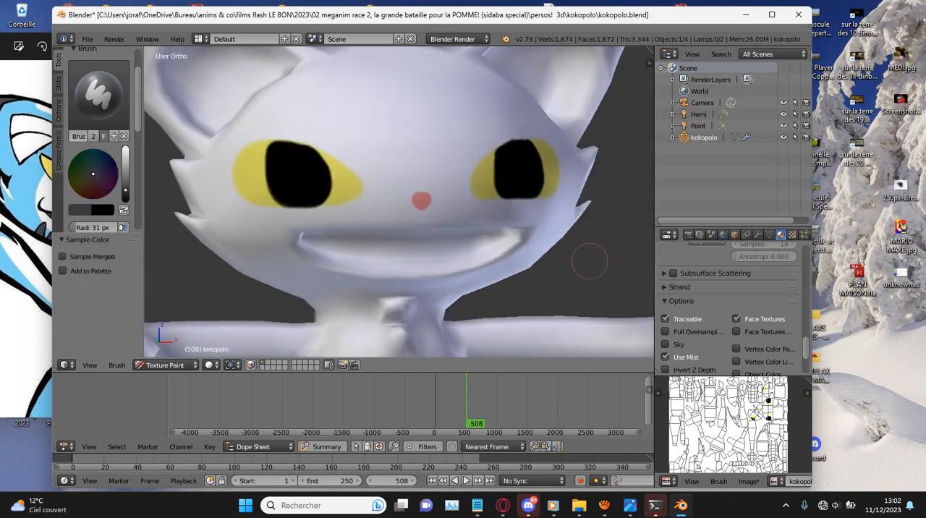
key(s)
shift+middle_drag(584, 148, 511, 149)
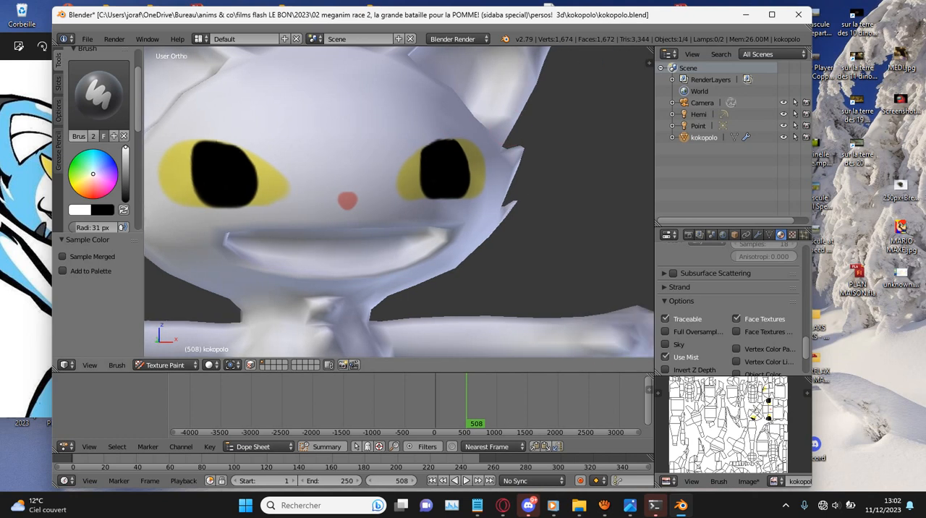
scroll(515, 149, up, 3)
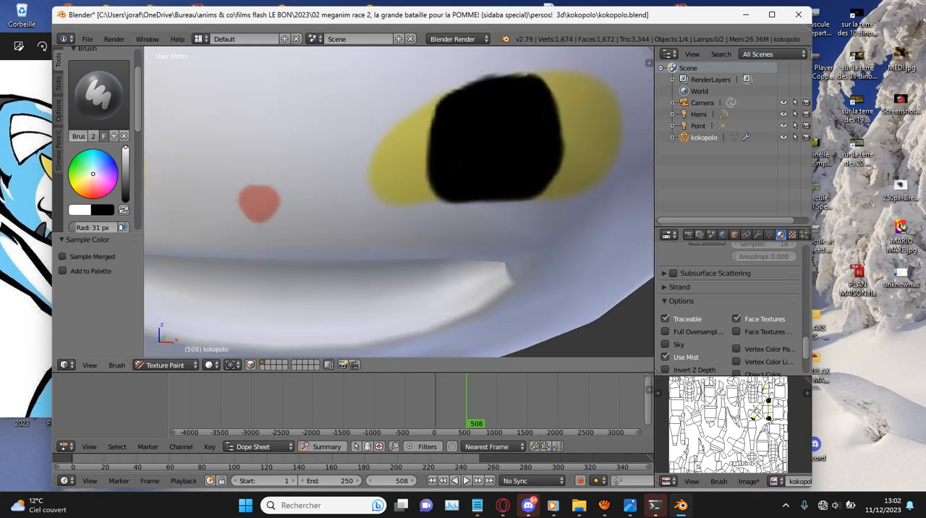
mouse_move(535, 124)
mouse_down()
mouse_move(534, 135)
mouse_move(527, 129)
mouse_move(570, 132)
mouse_up()
drag(429, 195, 432, 194)
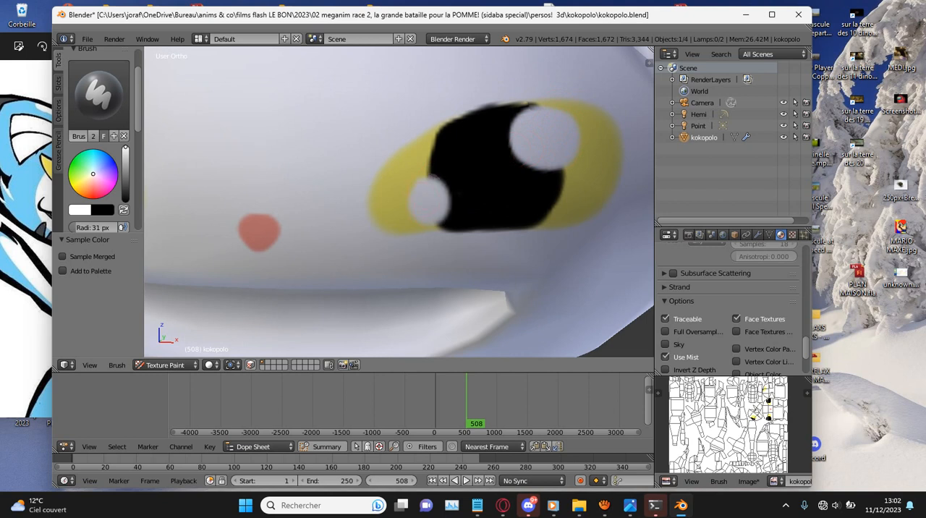
- Paint two matching white highlights on the pupil of the cat's right eye
scroll(438, 196, down, 5)
shift+middle_drag(246, 176, 430, 175)
scroll(434, 172, up, 5)
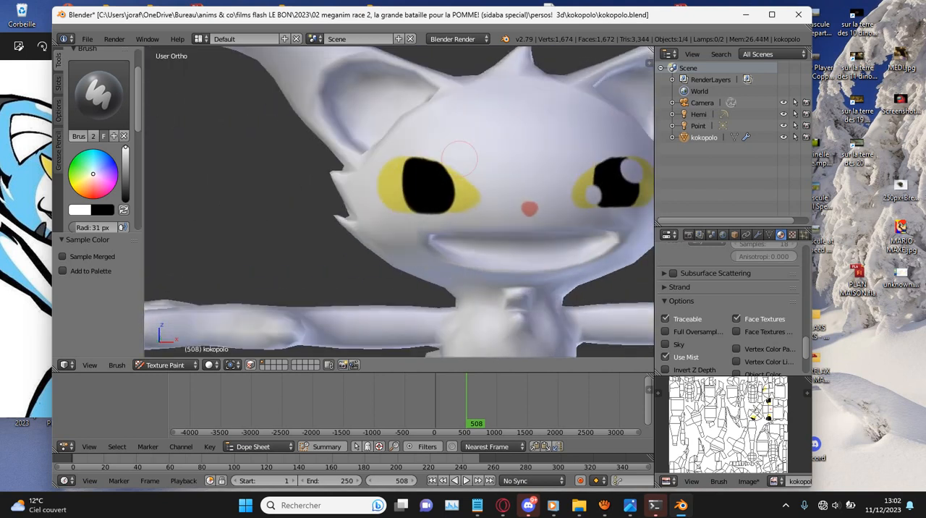
scroll(438, 170, up, 1)
mouse_move(425, 115)
mouse_down()
mouse_move(413, 105)
mouse_move(423, 119)
mouse_move(397, 119)
mouse_move(417, 121)
mouse_up()
drag(539, 162, 550, 196)
scroll(516, 178, down, 6)
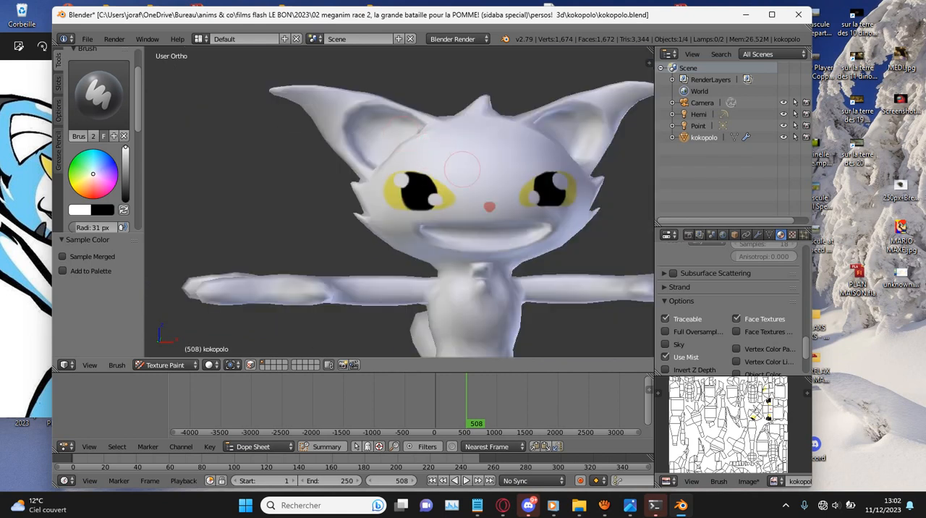
- Set the brush to light blue and paint patches on the side of the head behind the cheek spikes, undoing the first tries
scroll(478, 175, up, 4)
scroll(462, 173, down, 5)
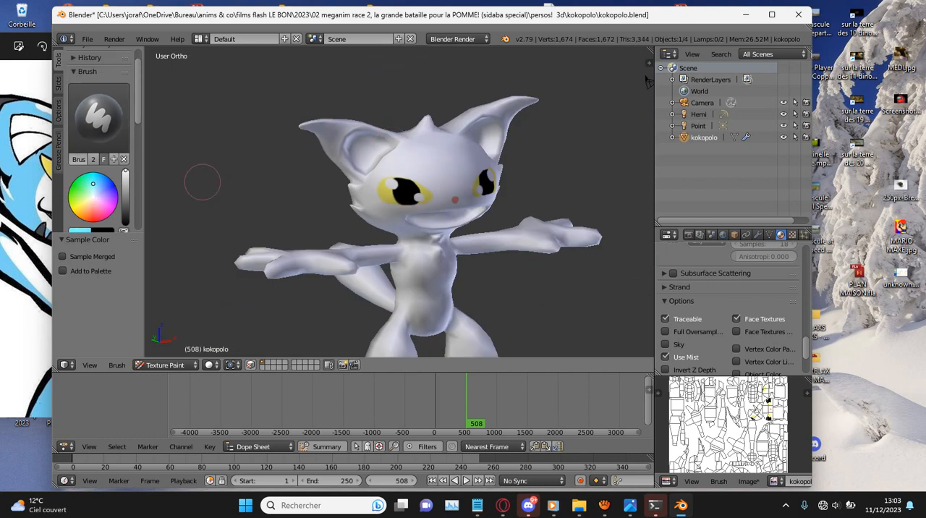
middle_drag(606, 101, 278, 203)
mouse_move(279, 203)
mouse_down()
mouse_move(269, 196)
mouse_move(265, 217)
mouse_up()
key(ctrl+z)
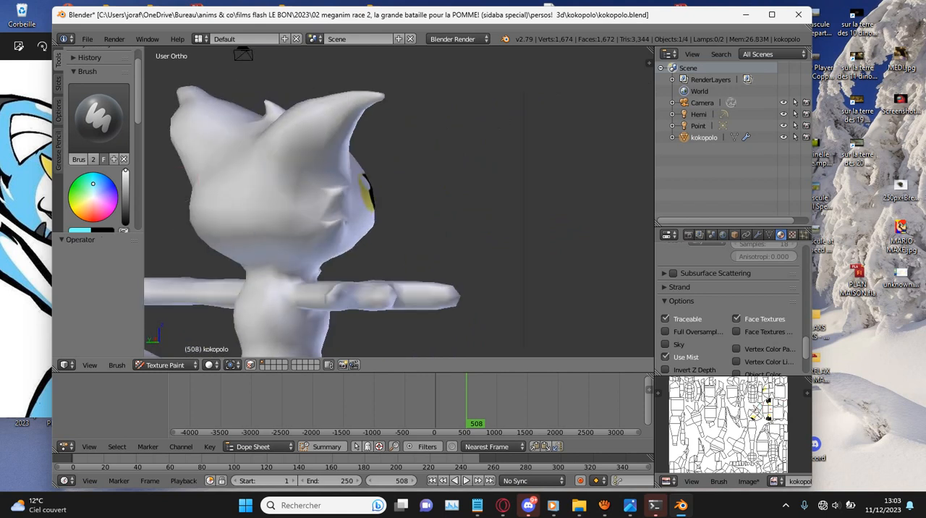
drag(258, 182, 295, 221)
key(ctrl+z)
drag(286, 178, 288, 261)
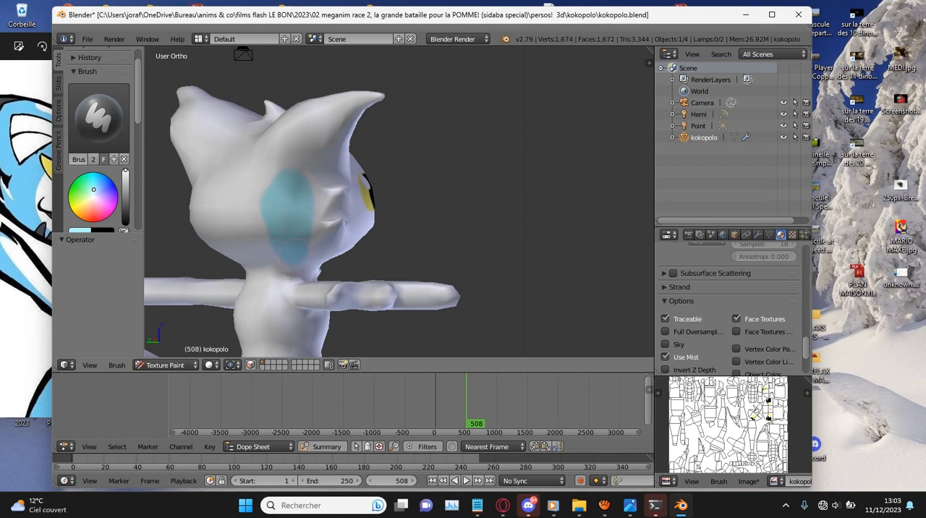
middle_drag(404, 207, 336, 199)
middle_drag(505, 186, 541, 203)
mouse_move(542, 204)
mouse_down()
mouse_move(527, 253)
mouse_move(550, 237)
mouse_up()
- Paint a long light-blue patch down the outer side of each of the cat's legs
scroll(544, 219, down, 5)
scroll(466, 226, up, 1)
mouse_move(398, 176)
middle_down()
mouse_move(467, 226)
mouse_move(467, 69)
middle_up()
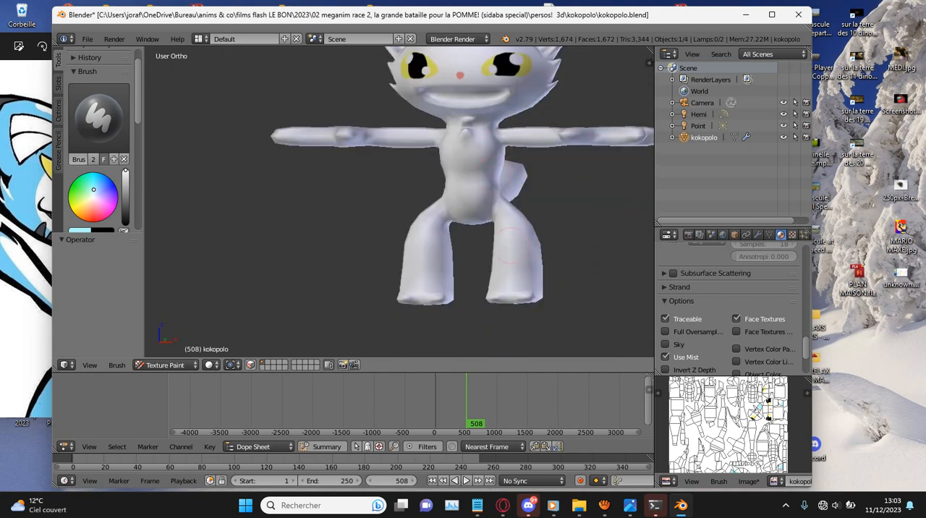
scroll(448, 69, up, 2)
drag(416, 243, 402, 297)
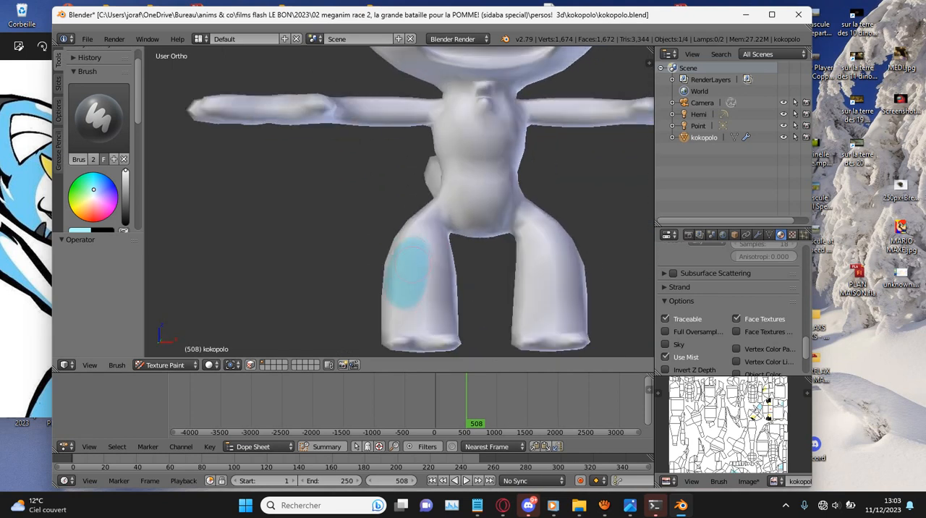
mouse_move(505, 246)
middle_down()
mouse_move(521, 249)
mouse_move(505, 253)
middle_up()
drag(569, 239, 572, 301)
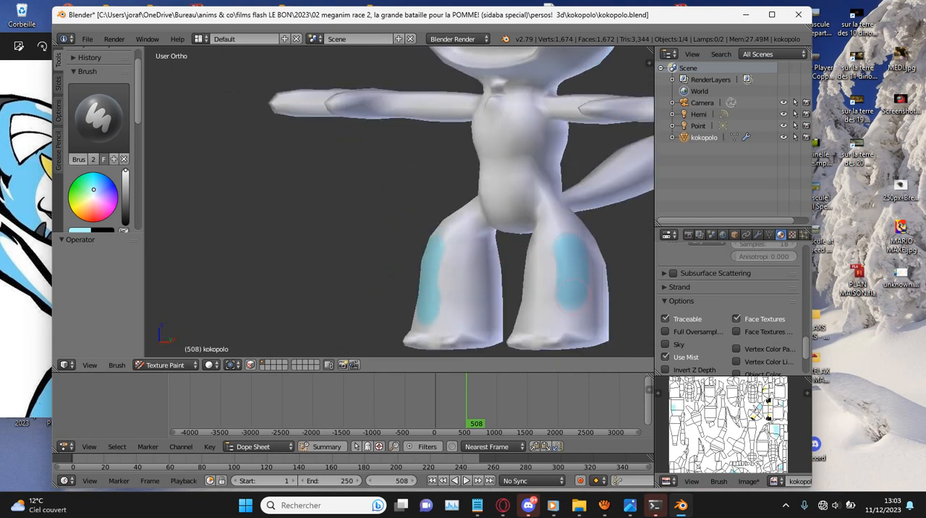
- Bring up the aTube Catcher recorder window, return to Blender and shift its window to uncover the reference drawing
click(605, 505)
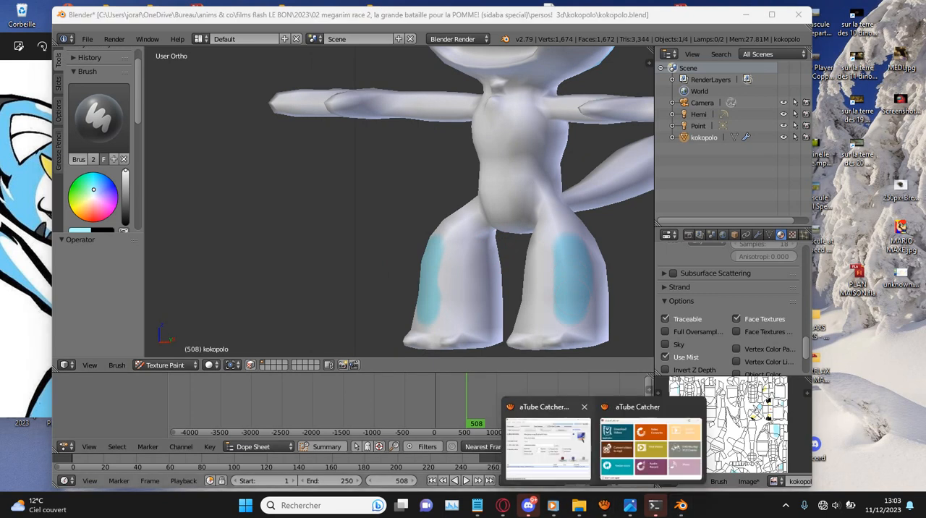
click(549, 447)
click(217, 288)
middle_drag(375, 252, 562, 249)
drag(253, 15, 319, 22)
- Paint a light-blue patch on each side of the cat's torso
shift+scroll(463, 195, up, 4)
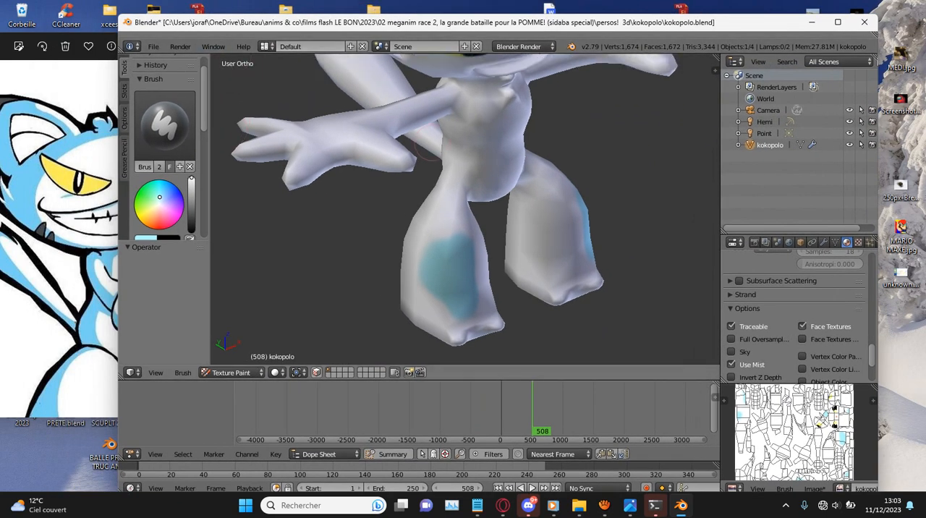
scroll(463, 196, up, 2)
mouse_move(462, 180)
mouse_down()
mouse_move(464, 189)
mouse_move(472, 172)
mouse_up()
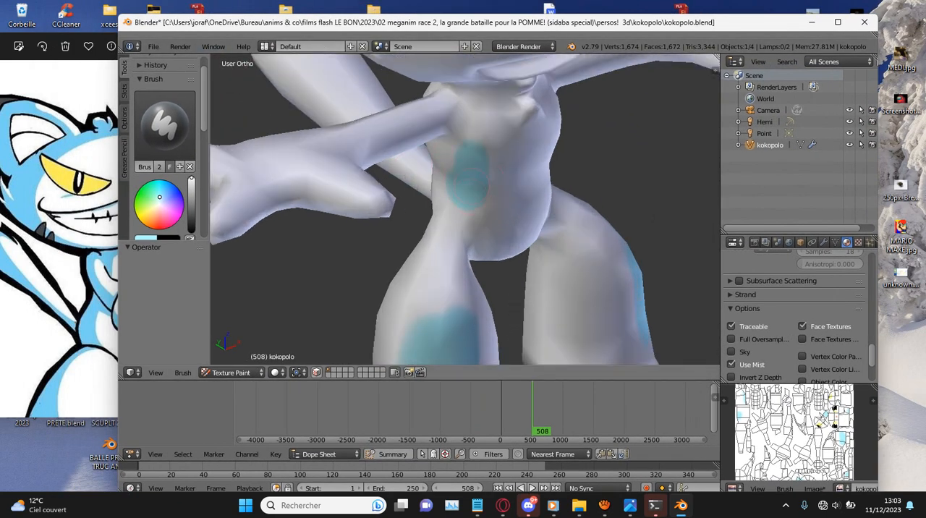
middle_drag(574, 169, 398, 153)
drag(617, 211, 608, 244)
- Paint a light-blue patch on the back of each of the cat's hands
scroll(455, 196, down, 1)
middle_drag(243, 123, 366, 157)
drag(328, 184, 350, 178)
scroll(507, 174, down, 6)
middle_drag(637, 172, 532, 157)
scroll(535, 160, up, 5)
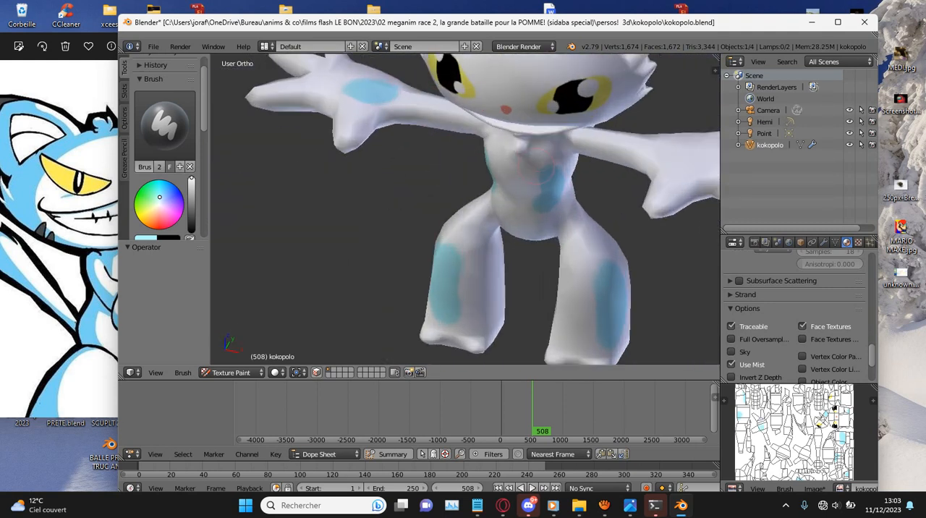
ctrl+scroll(538, 165, up, 6)
shift+scroll(538, 168, up, 2)
scroll(579, 165, up, 3)
drag(599, 163, 642, 168)
- Set the brush to pink, switch to perspective view and paint a broad band across the inside of the mouth
scroll(610, 165, down, 4)
middle_drag(605, 159, 606, 66)
scroll(367, 128, up, 4)
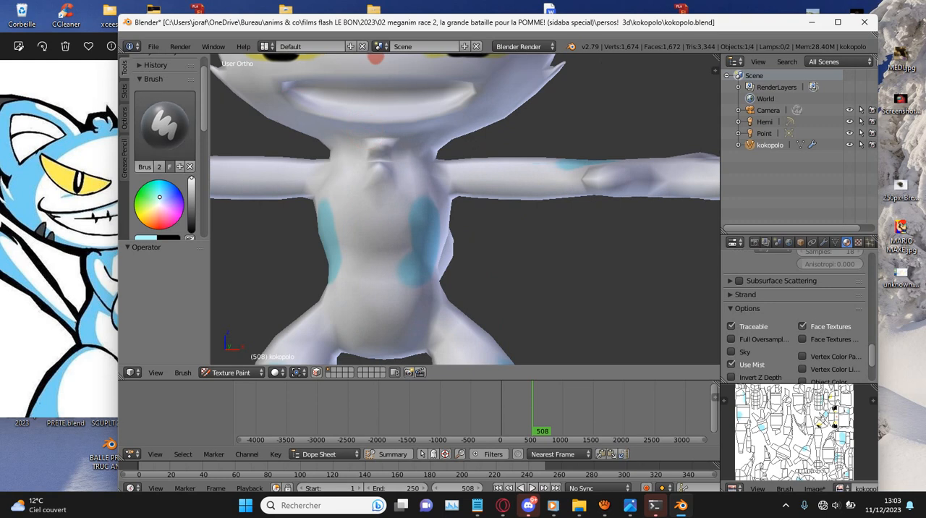
shift+middle_drag(530, 133, 530, 207)
scroll(530, 207, up, 2)
mouse_move(379, 117)
shift+middle_down()
mouse_move(491, 117)
mouse_move(490, 100)
mouse_move(483, 168)
mouse_move(474, 137)
shift+middle_up()
key(KP_5)
mouse_move(368, 160)
mouse_down()
mouse_move(331, 170)
mouse_move(488, 151)
mouse_move(463, 179)
mouse_move(517, 168)
mouse_up()
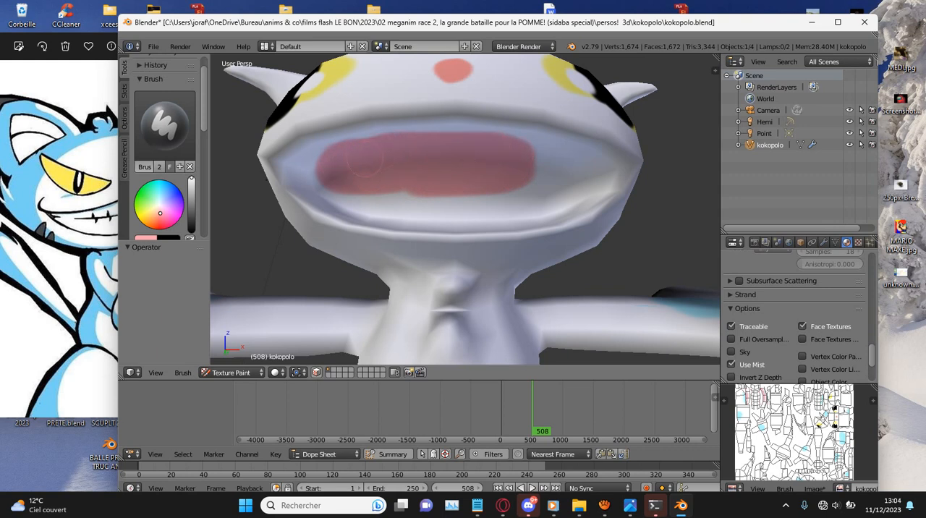
- Fill the rest of the mouth cavity with pink out to its rim and corners
scroll(363, 159, up, 4)
scroll(526, 139, down, 3)
mouse_move(519, 124)
mouse_down()
mouse_move(561, 141)
mouse_move(557, 154)
mouse_move(590, 145)
mouse_move(537, 190)
mouse_move(621, 157)
mouse_move(582, 200)
mouse_move(599, 195)
mouse_up()
middle_drag(599, 195, 601, 226)
mouse_move(607, 206)
mouse_down()
mouse_move(525, 229)
mouse_move(409, 239)
mouse_move(318, 221)
mouse_move(267, 194)
mouse_move(434, 214)
mouse_move(377, 197)
mouse_move(560, 193)
mouse_up()
middle_drag(433, 196, 359, 168)
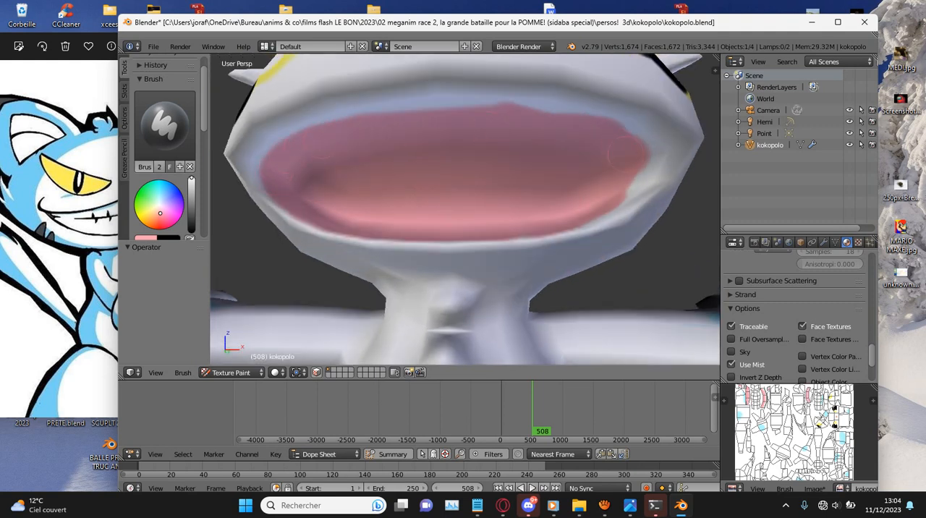
scroll(584, 183, down, 8)
mouse_move(569, 174)
middle_down()
mouse_move(493, 180)
mouse_move(610, 193)
mouse_move(558, 194)
middle_up()
- Switch to the front view and sample black from the model as the brush color
key(KP_1)
key(s)
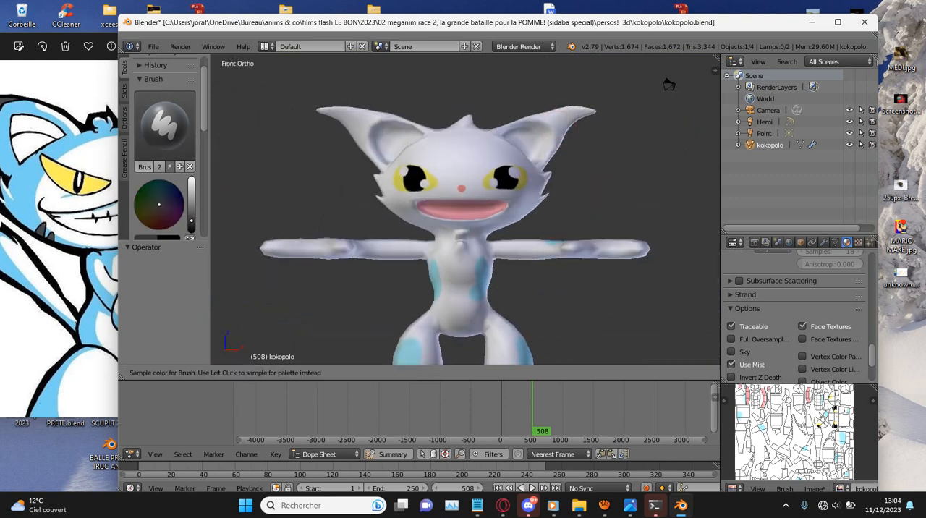
scroll(660, 107, up, 1)
scroll(660, 107, up, 3)
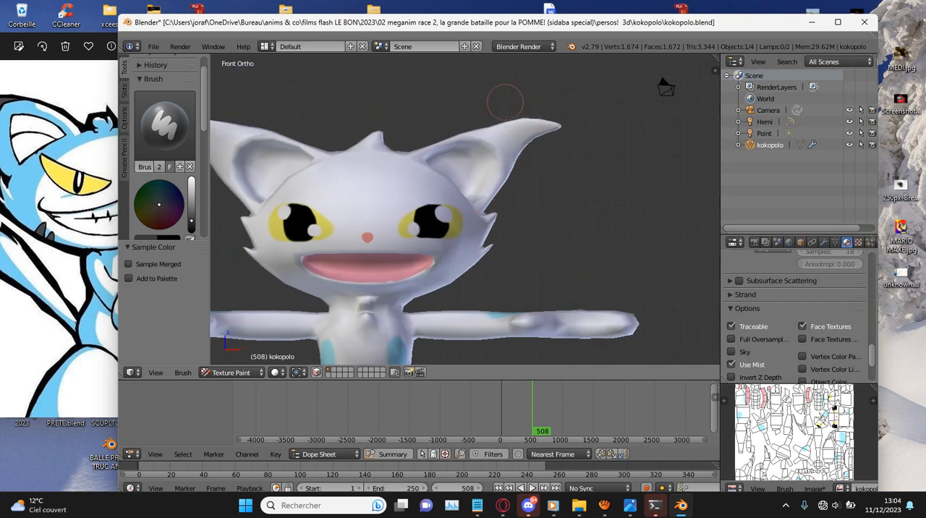
- Paint the front of the cat's left ear tip black, starting the patch just outside the inner ear
drag(515, 129, 525, 178)
key(ctrl+z)
scroll(593, 141, up, 4)
mouse_move(369, 210)
mouse_down()
mouse_move(405, 228)
mouse_move(435, 283)
mouse_up()
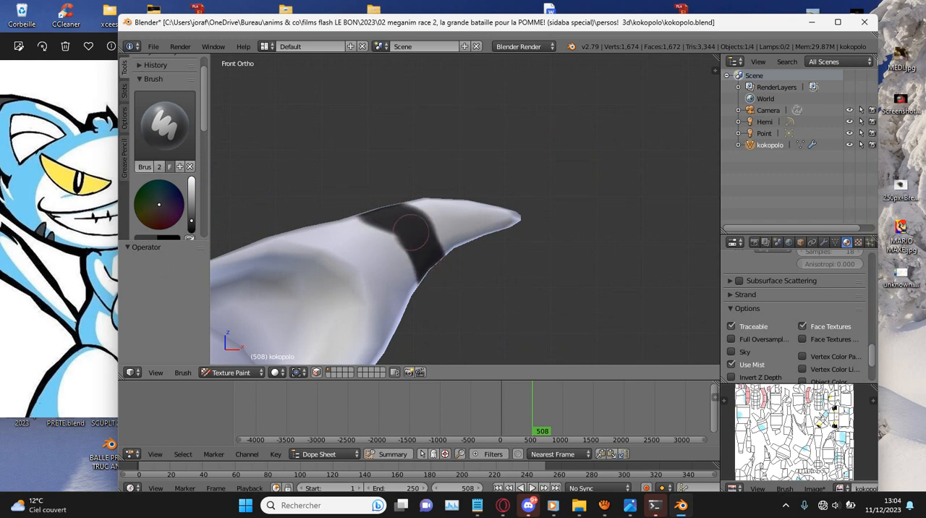
key(ctrl+z)
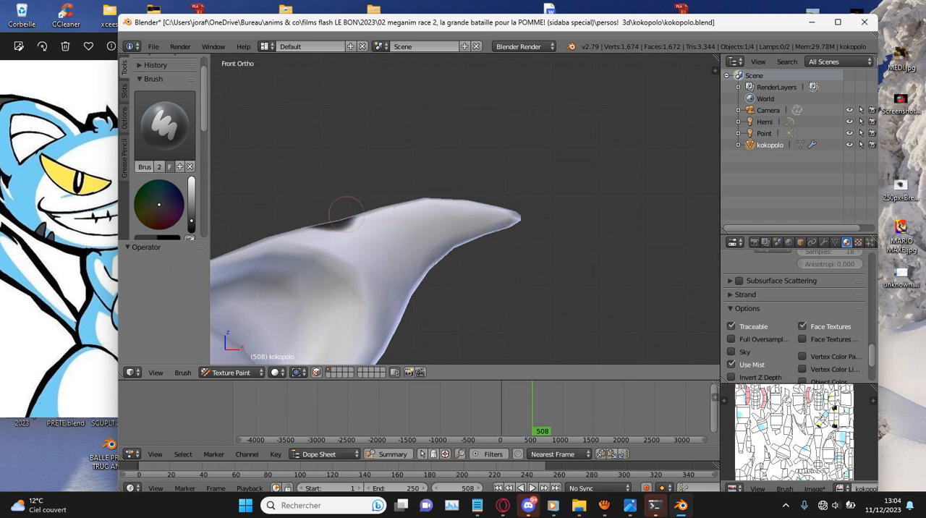
drag(339, 212, 390, 220)
key(ctrl+z)
mouse_move(331, 207)
mouse_down()
mouse_move(415, 220)
mouse_move(424, 234)
mouse_move(418, 313)
mouse_move(424, 203)
mouse_move(427, 232)
mouse_move(530, 220)
mouse_up()
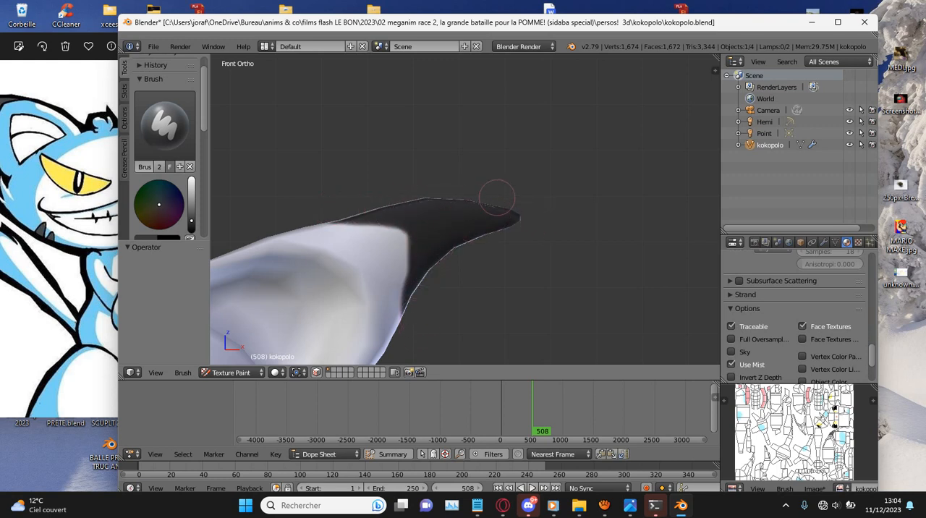
scroll(497, 198, down, 7)
ctrl+scroll(493, 176, down, 11)
ctrl+scroll(578, 185, down, 3)
scroll(461, 222, up, 2)
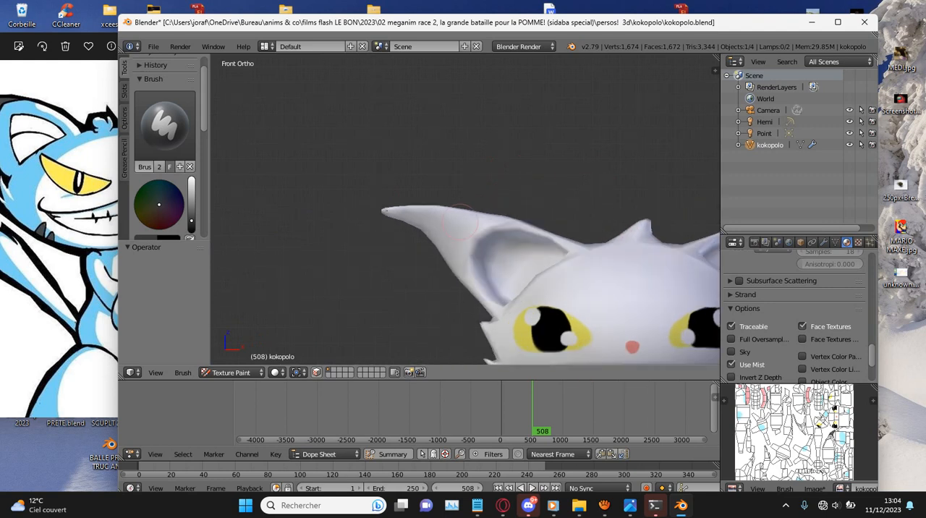
scroll(501, 215, up, 3)
drag(532, 210, 411, 216)
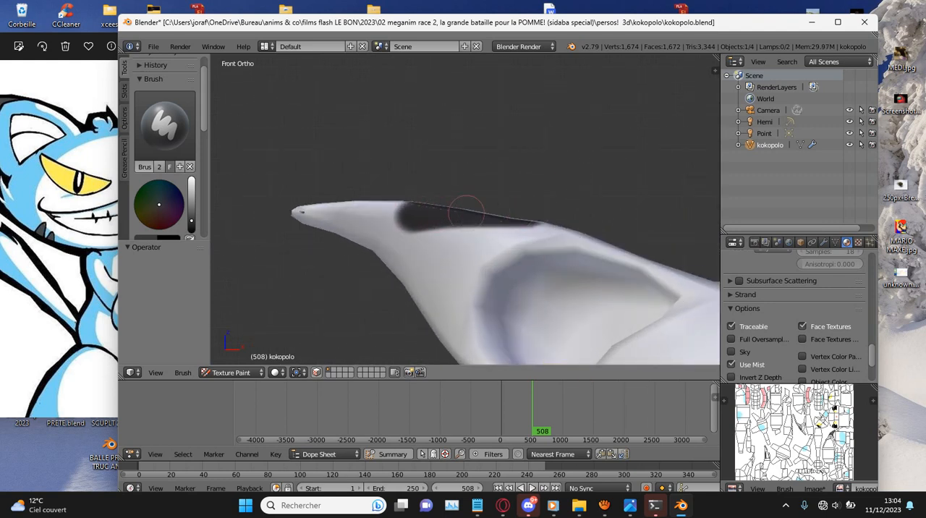
key(ctrl+z)
mouse_move(533, 207)
mouse_down()
mouse_move(480, 200)
mouse_move(406, 223)
mouse_move(401, 299)
mouse_up()
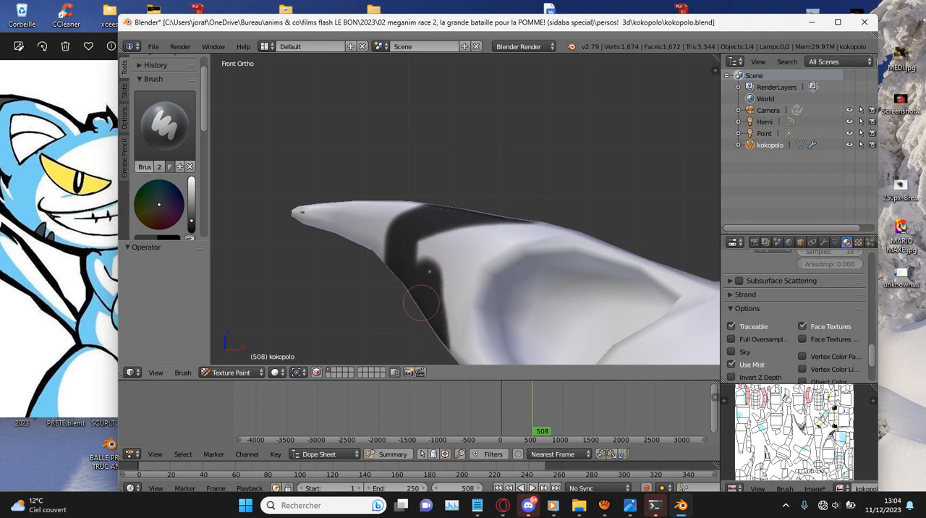
key(ctrl+z)
- Paint the front of the cat's right ear tip black, starting from the ear's lower outer edge
scroll(448, 303, down, 2)
scroll(448, 303, up, 2)
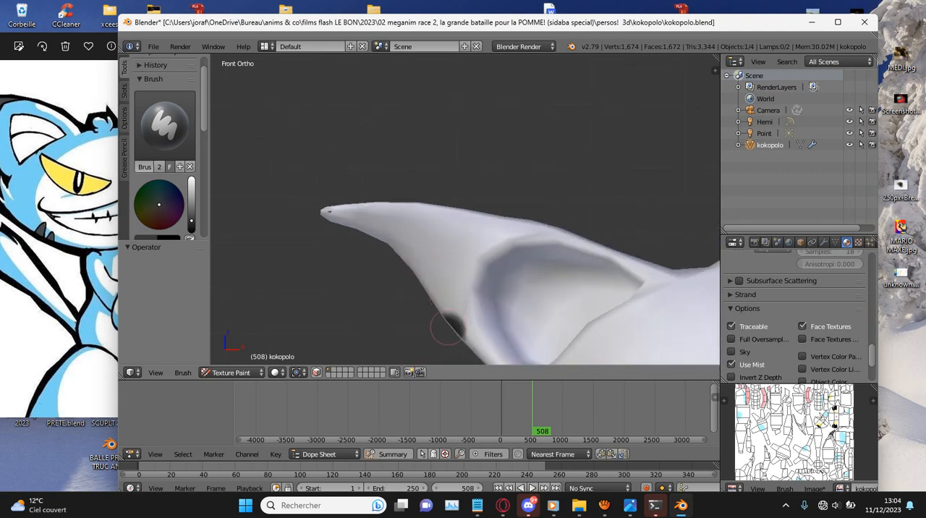
drag(449, 333, 440, 261)
key(ctrl+z)
mouse_move(440, 335)
mouse_down()
mouse_move(427, 246)
mouse_move(496, 203)
mouse_move(332, 214)
mouse_move(384, 271)
mouse_move(409, 231)
mouse_up()
- Paint the back of the cat's right ear tip black
scroll(464, 221, down, 7)
middle_drag(538, 204, 277, 208)
scroll(277, 208, up, 6)
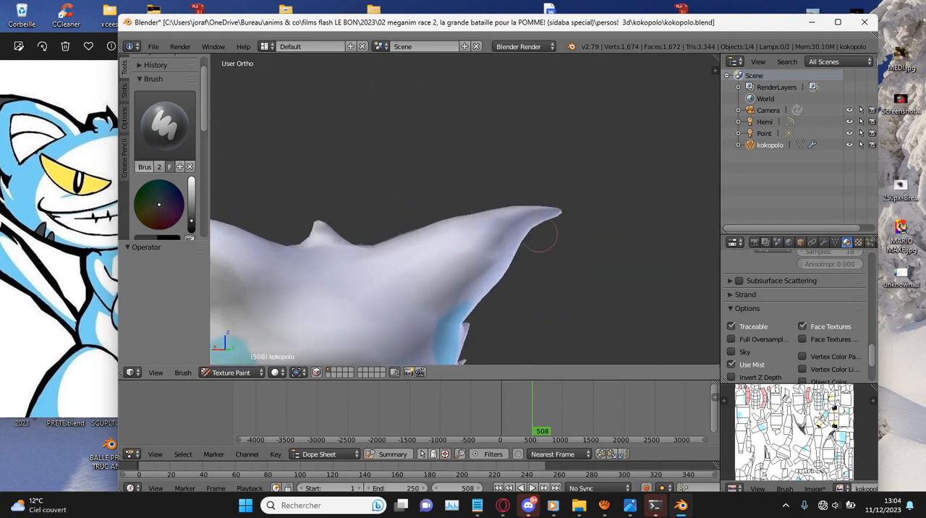
middle_drag(595, 219, 523, 218)
drag(466, 193, 505, 225)
key(ctrl+z)
mouse_move(455, 188)
mouse_down()
mouse_move(499, 210)
mouse_move(529, 201)
mouse_up()
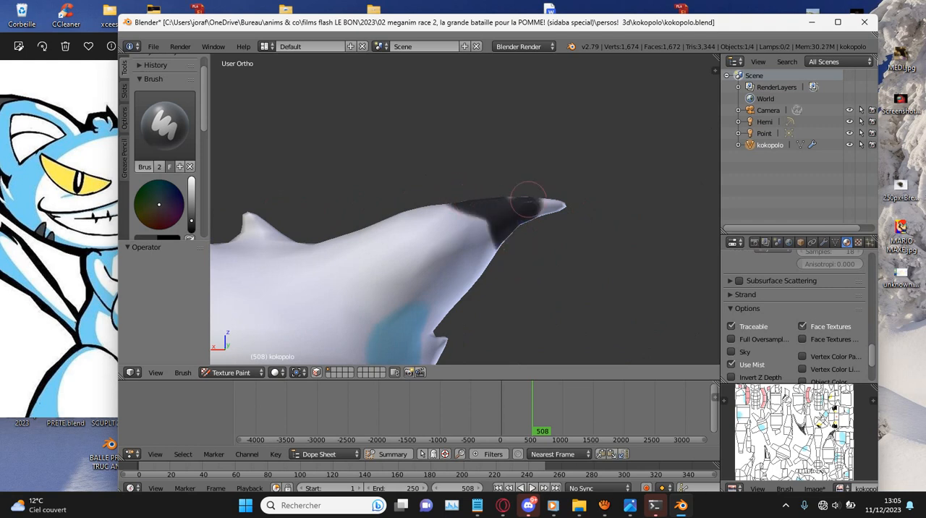
- Paint the back and upper edge of the cat's left ear tip black
scroll(521, 212, down, 4)
middle_drag(412, 176, 565, 174)
scroll(418, 176, up, 2)
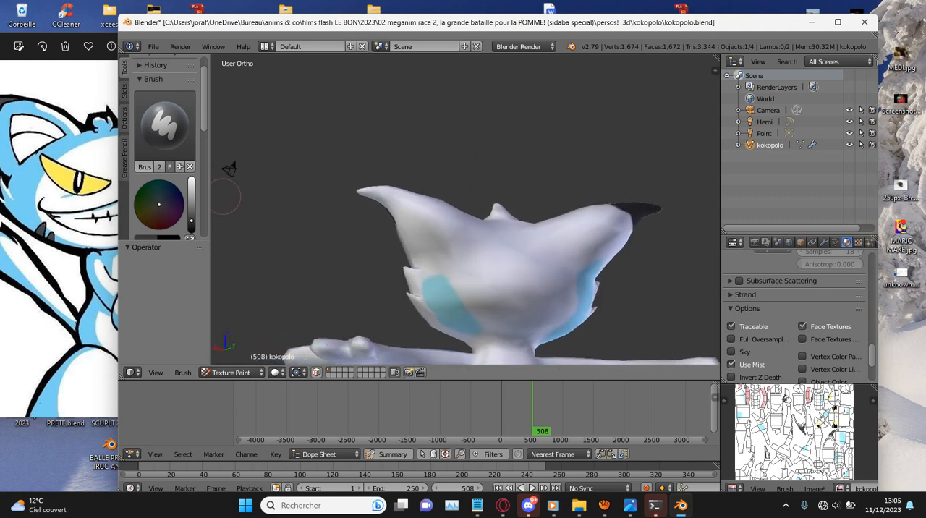
scroll(260, 191, up, 4)
middle_drag(255, 196, 357, 176)
middle_drag(562, 154, 481, 112)
shift+middle_drag(322, 128, 320, 172)
mouse_move(333, 162)
mouse_down()
mouse_move(329, 169)
mouse_move(361, 135)
mouse_move(326, 115)
mouse_up()
key(ctrl+z)
mouse_move(332, 164)
mouse_down()
mouse_move(334, 141)
mouse_move(311, 119)
mouse_move(262, 112)
mouse_up()
mouse_move(263, 111)
middle_down()
mouse_move(308, 144)
mouse_move(312, 165)
mouse_move(441, 191)
mouse_move(365, 215)
mouse_move(342, 166)
middle_up()
mouse_move(342, 202)
mouse_down()
mouse_move(285, 207)
mouse_move(275, 158)
mouse_move(265, 157)
mouse_up()
mouse_move(265, 157)
middle_down()
mouse_move(294, 155)
mouse_move(303, 226)
mouse_move(290, 197)
mouse_move(364, 173)
mouse_move(364, 279)
middle_up()
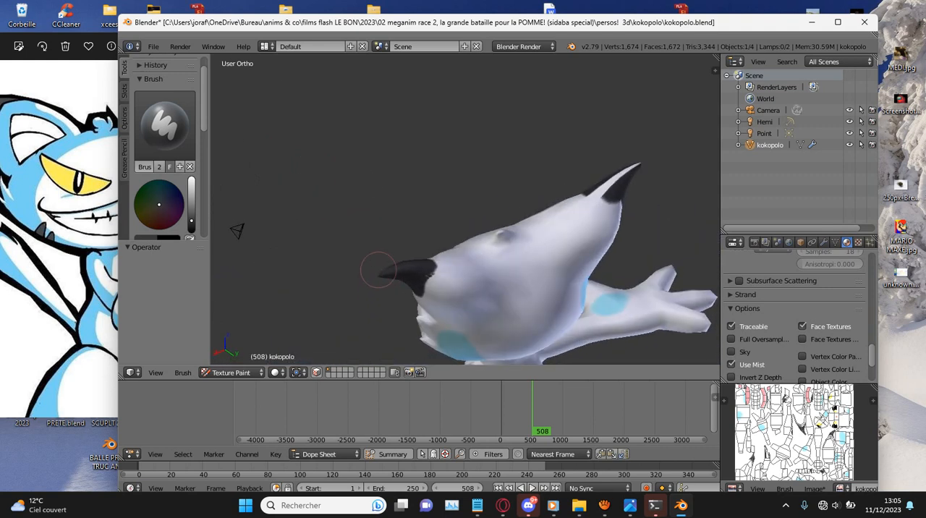
- Fill the remaining white gaps around the ear tips with black
scroll(545, 197, up, 2)
shift+middle_drag(629, 158, 590, 149)
mouse_move(536, 153)
mouse_down()
mouse_move(505, 157)
mouse_move(562, 87)
mouse_up()
mouse_move(562, 87)
middle_down()
mouse_move(603, 108)
mouse_move(525, 114)
mouse_move(478, 96)
middle_up()
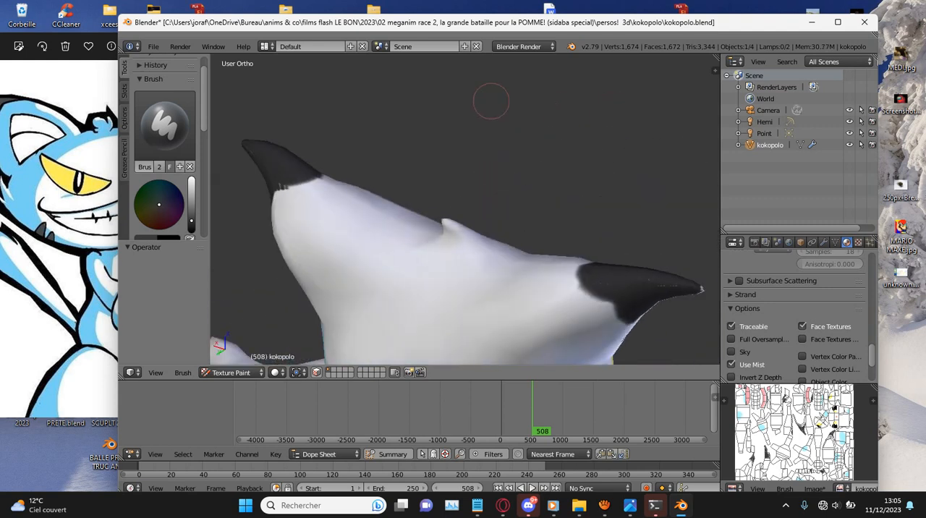
mouse_move(700, 286)
middle_down()
mouse_move(635, 201)
mouse_move(531, 155)
mouse_move(563, 200)
middle_up()
scroll(519, 155, up, 4)
mouse_move(569, 230)
mouse_down()
mouse_move(540, 165)
mouse_move(568, 210)
mouse_move(619, 64)
mouse_up()
middle_drag(619, 64, 657, 227)
- Adjust the brush size and paint a black oval spot on the underside of each of the cat's cheeks
scroll(643, 218, down, 2)
scroll(643, 217, down, 2)
scroll(658, 228, down, 1)
scroll(658, 227, down, 4)
scroll(628, 210, up, 3)
mouse_move(585, 271)
middle_down()
mouse_move(558, 222)
mouse_move(546, 258)
middle_up()
scroll(558, 221, up, 3)
scroll(544, 232, up, 2)
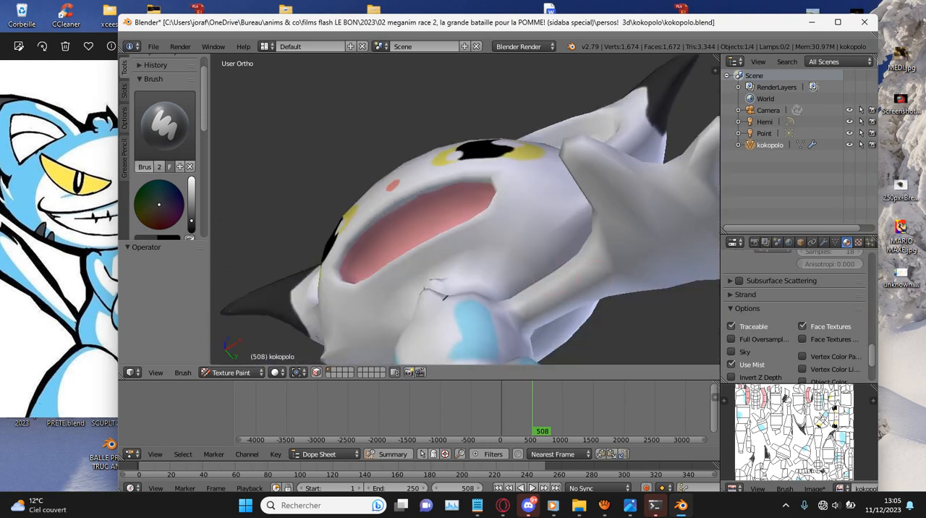
key(f)
click(551, 259)
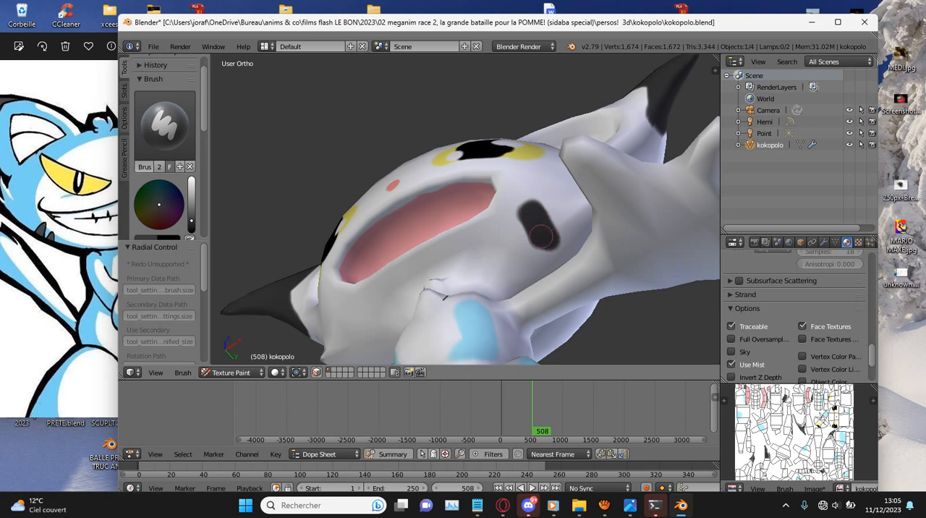
middle_drag(542, 244, 465, 206)
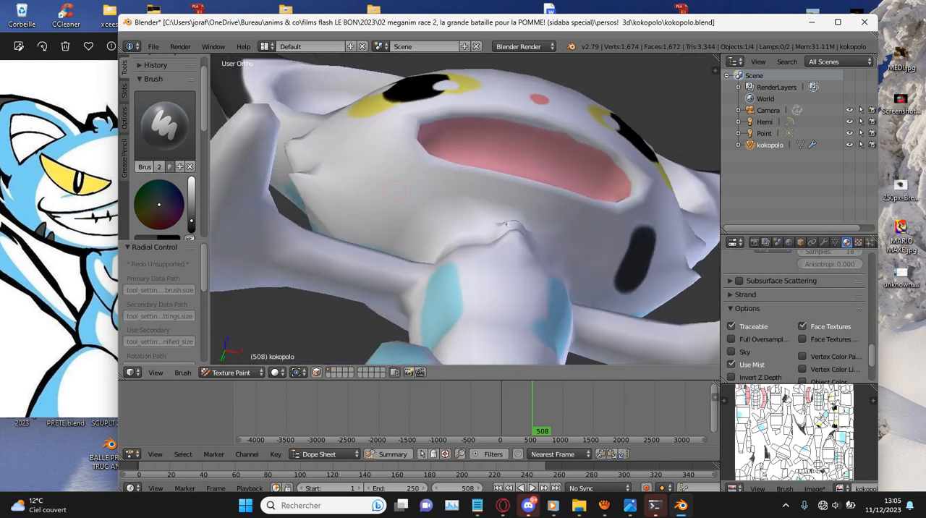
drag(369, 182, 347, 209)
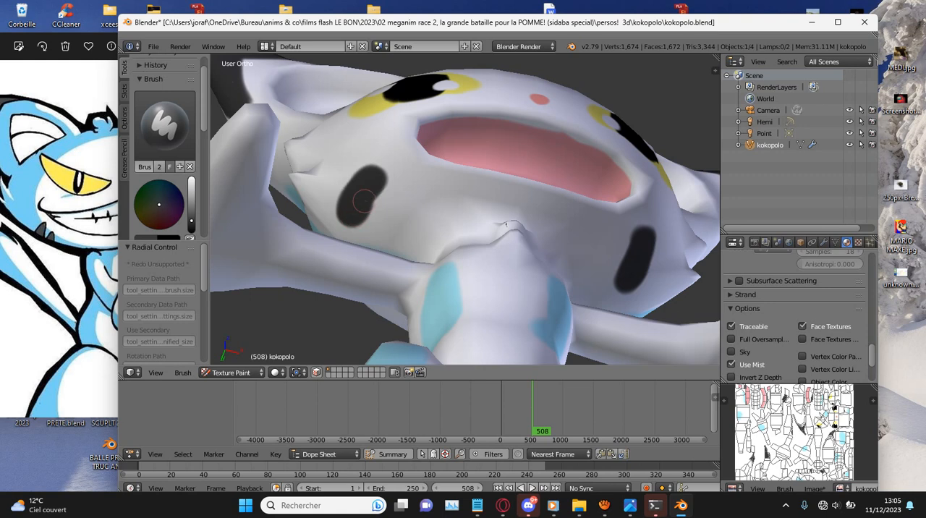
- Save the kokopolo.blend file over the existing one and save the painted texture image
scroll(373, 189, down, 5)
middle_drag(657, 172, 626, 286)
scroll(623, 267, down, 4)
middle_drag(587, 213, 546, 196)
scroll(550, 193, up, 5)
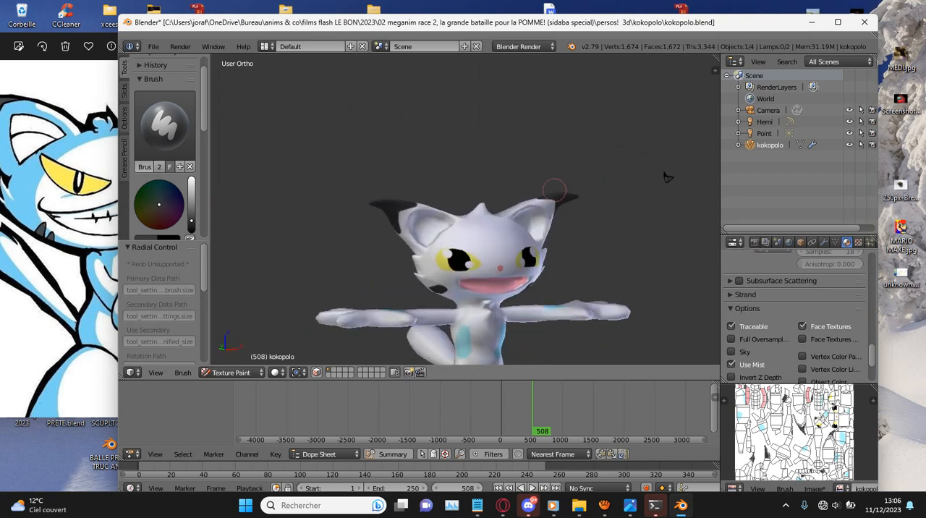
shift+middle_drag(667, 177, 667, 62)
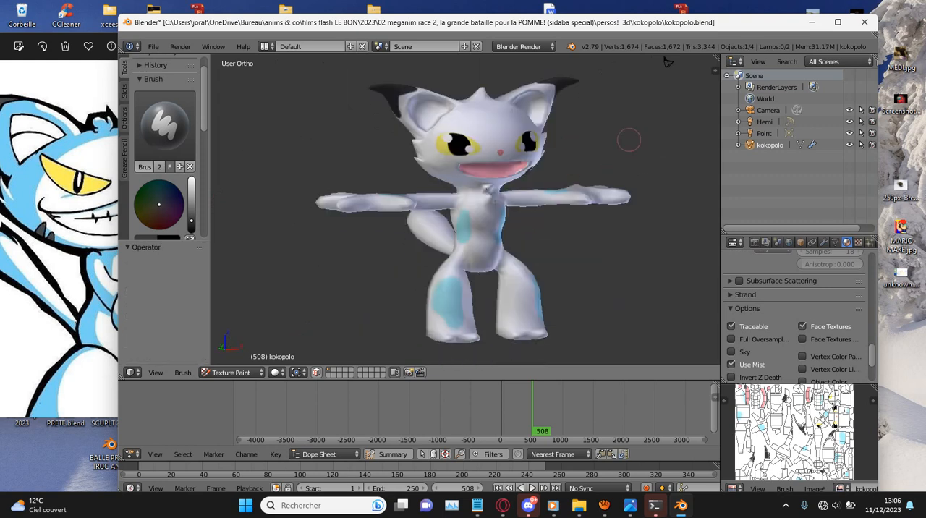
scroll(605, 147, up, 2)
key(ctrl+s)
key(Return)
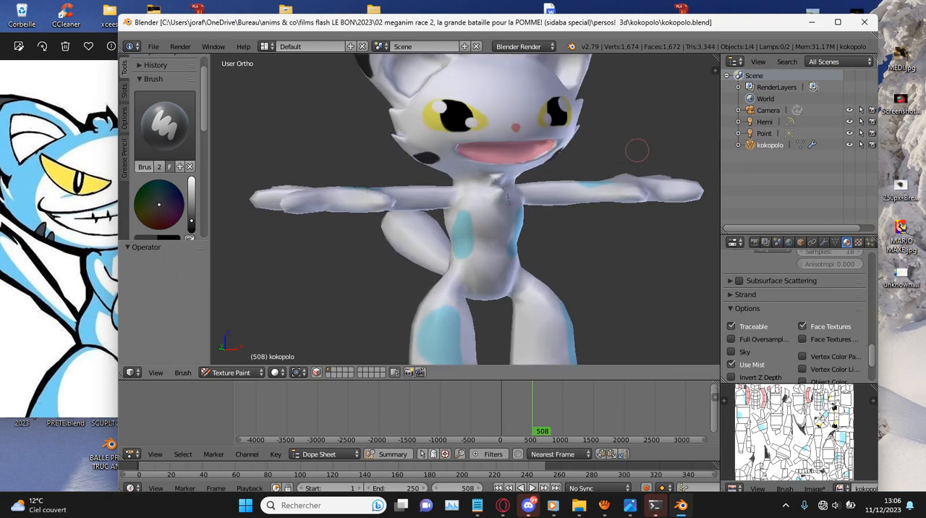
key(alt+s)
alt+scroll(632, 85, down, 2)
scroll(632, 86, down, 3)
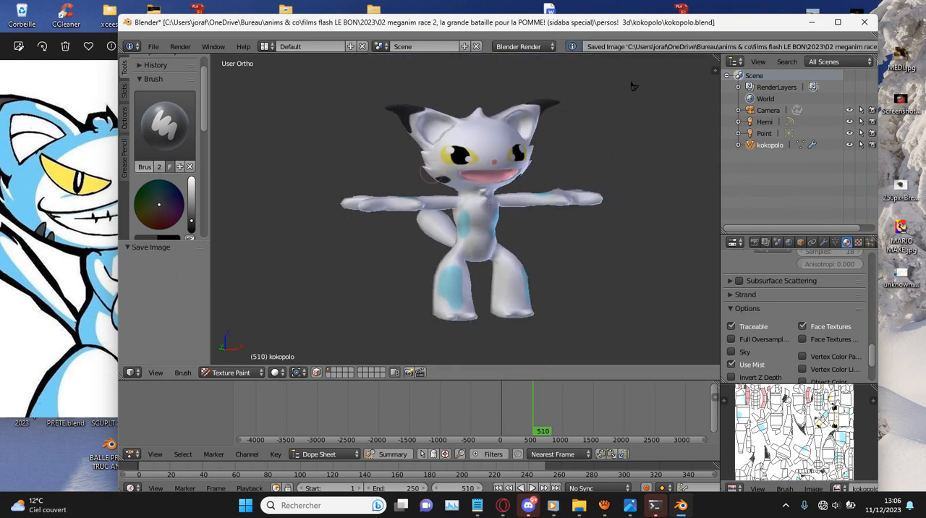
scroll(73, 210, down, 2)
- Compare the cat with the reference drawing, switch to the right side view and save the file
click(73, 210)
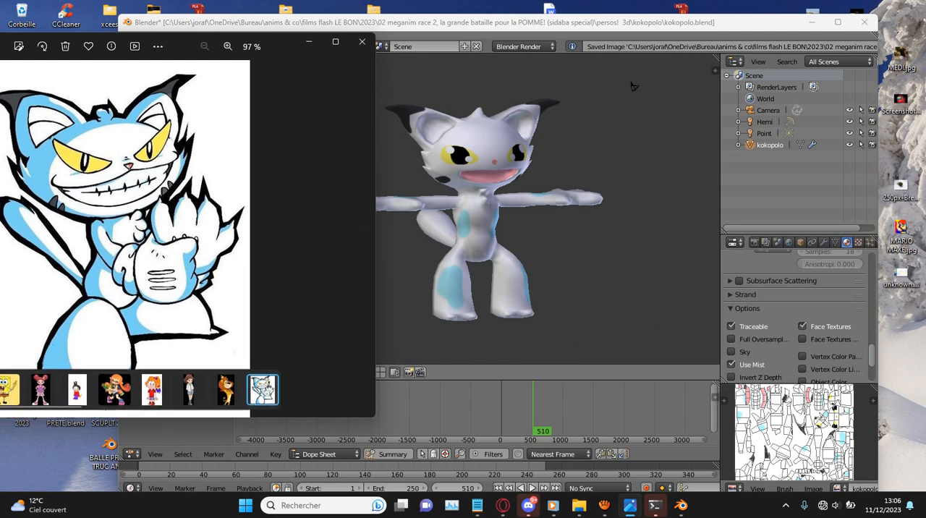
middle_drag(631, 85, 587, 149)
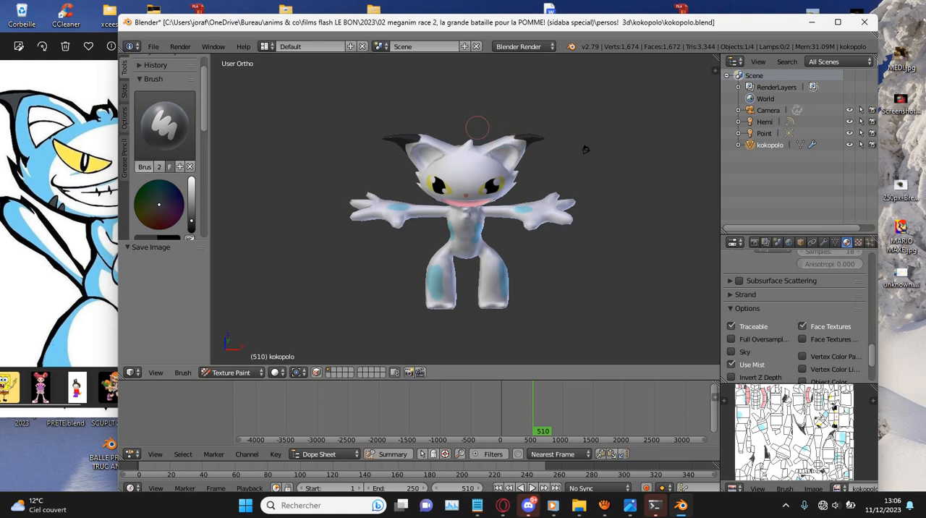
key(KP_1)
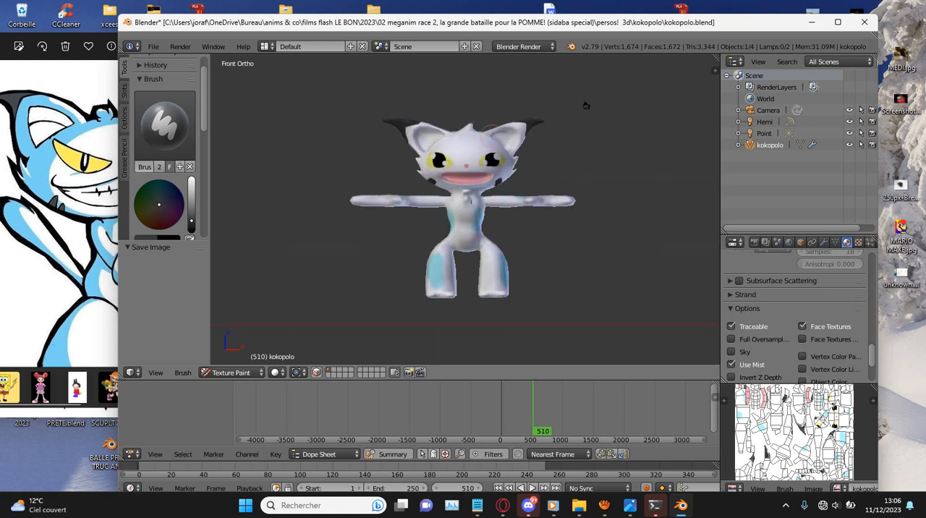
key(KP_3)
key(ctrl+s)
click(317, 199)
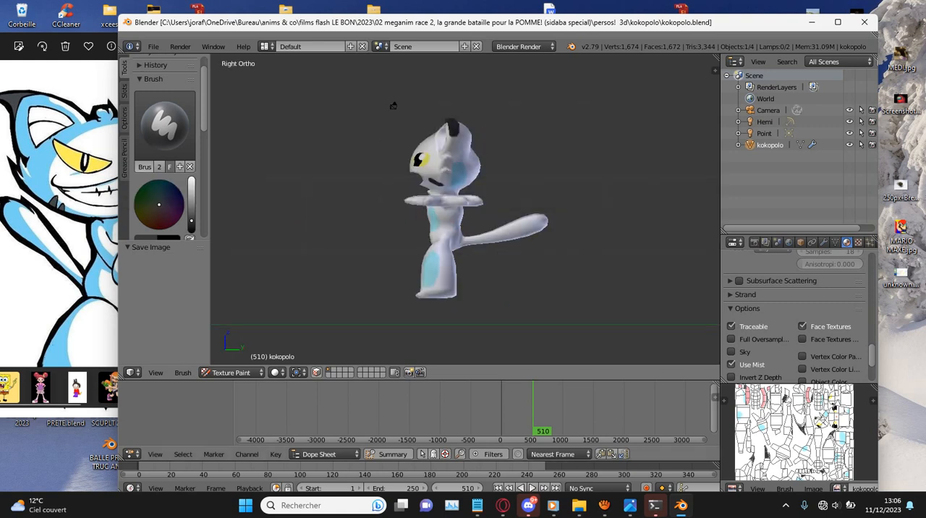
- Switch the cat from Texture Paint to Object Mode and save the file again
click(233, 373)
click(234, 360)
scroll(465, 209, up, 1)
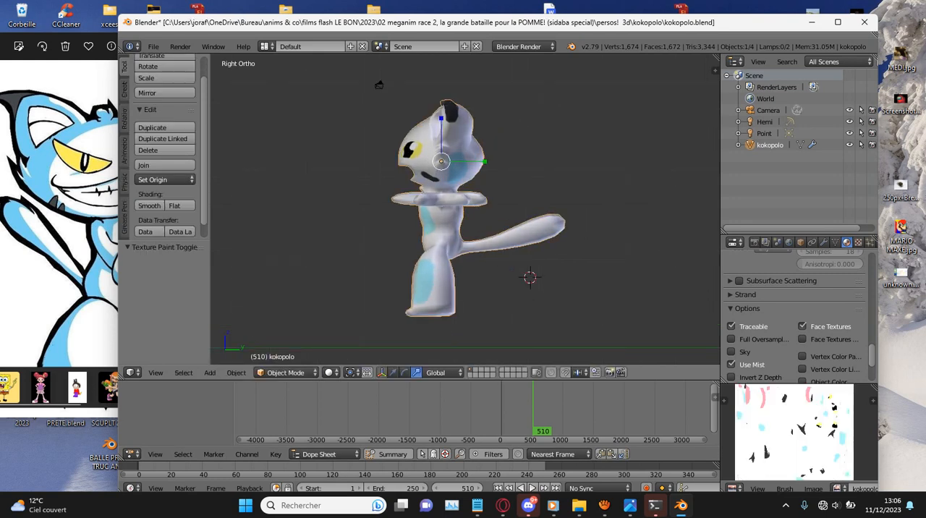
key(shift+a)
key(Escape)
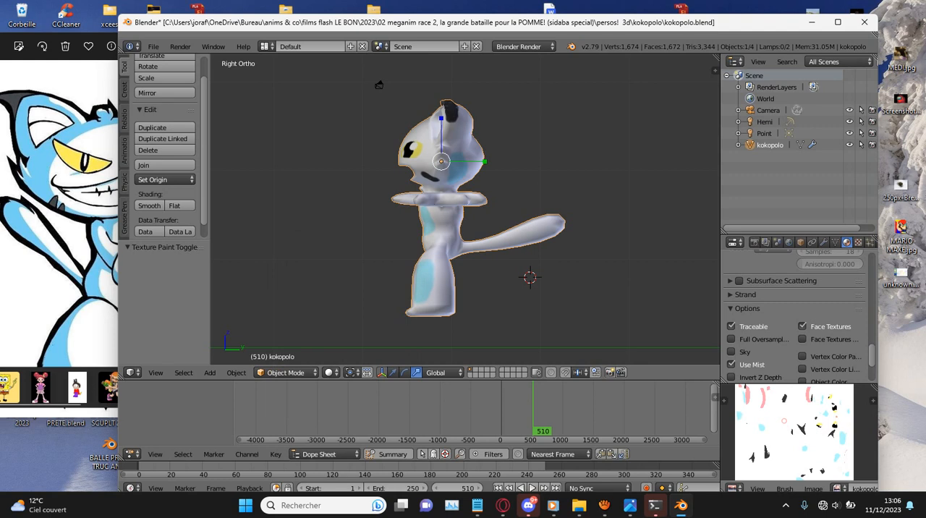
key(ctrl+s)
key(Return)
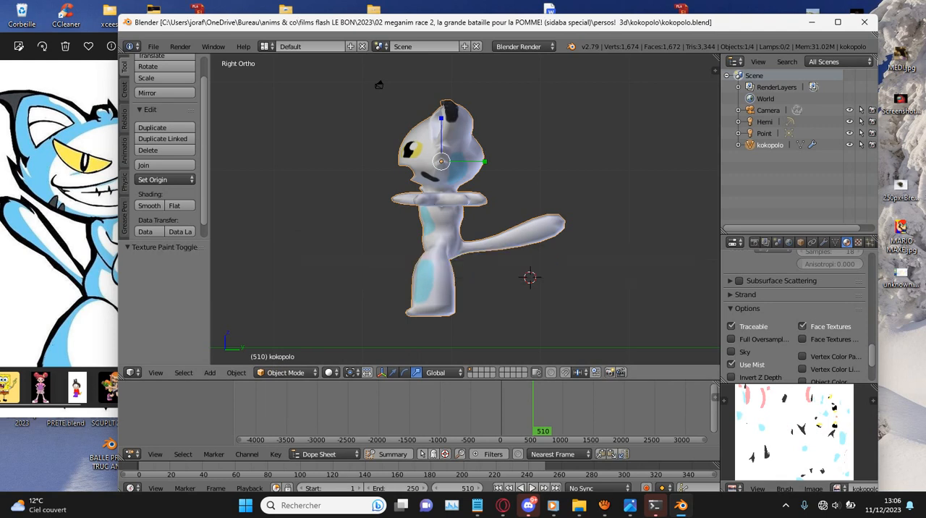
- Add a single-bone armature and move it about -10.37 in Y and 6.19 in Z into the cat's torso
scroll(362, 60, up, 1)
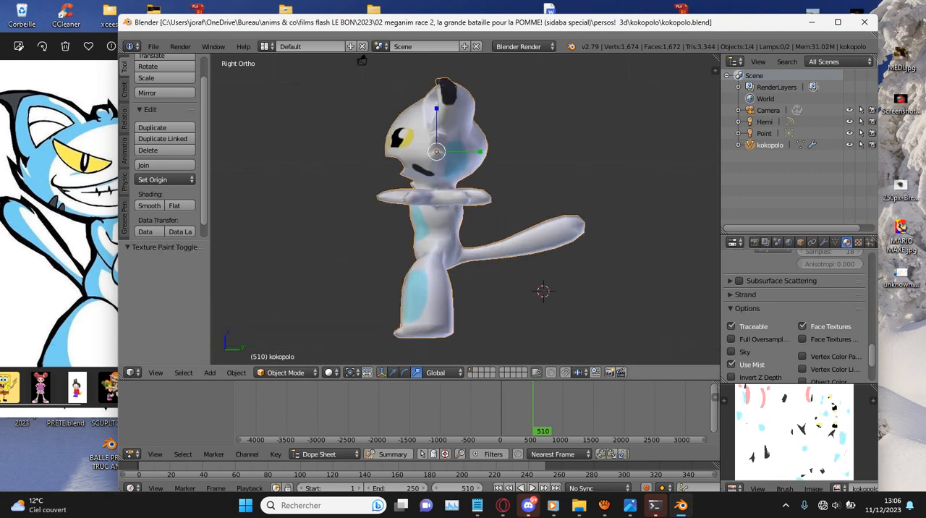
shift+middle_drag(362, 60, 418, 60)
key(shift+a)
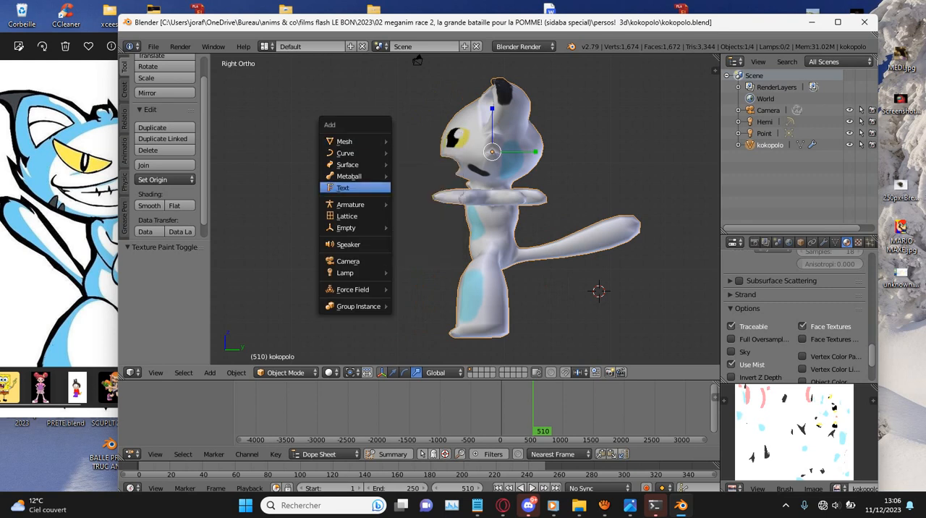
mouse_move(382, 166)
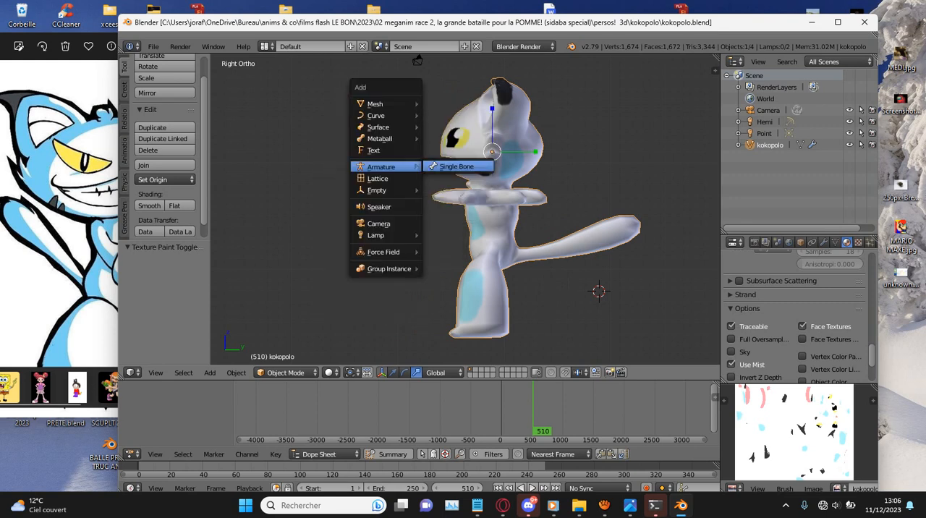
click(451, 166)
key(g)
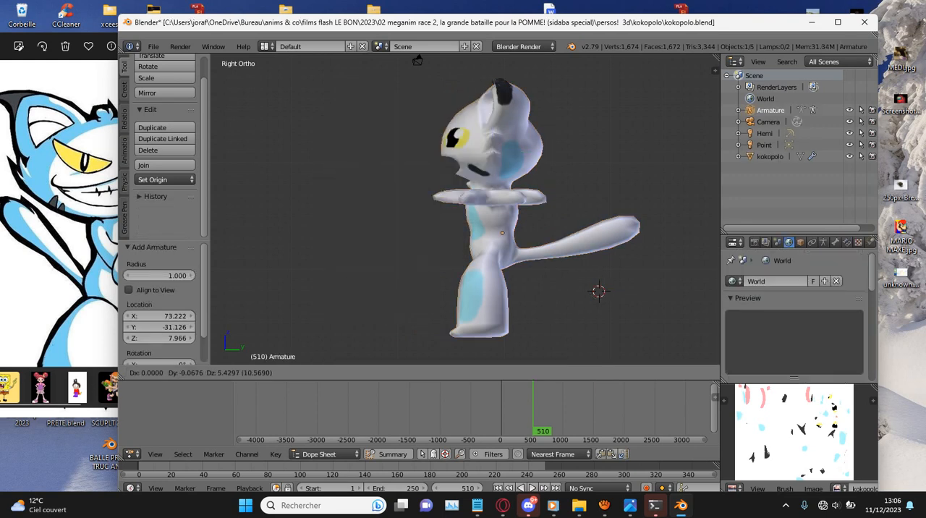
key(Return)
- Show the model in wireframe and frame the selected armature in the front view
key(z)
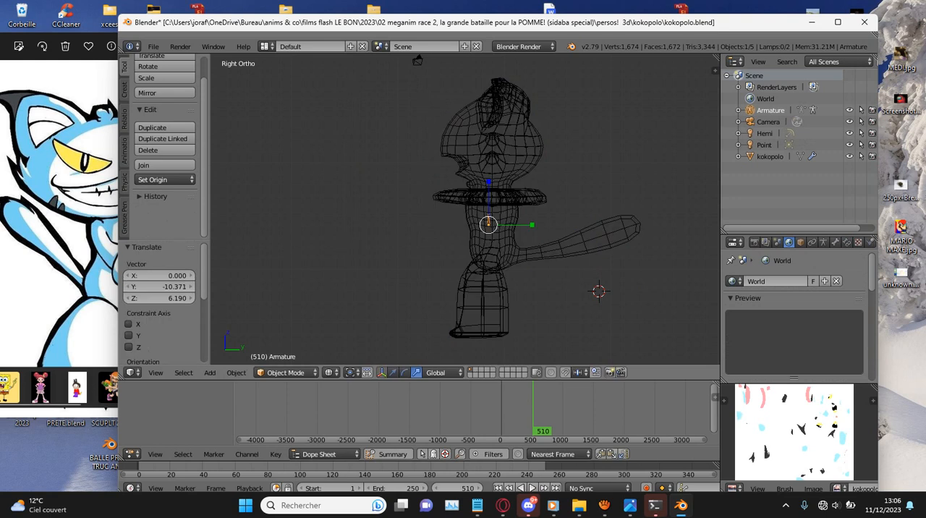
key(KP_1)
key(KP_Decimal)
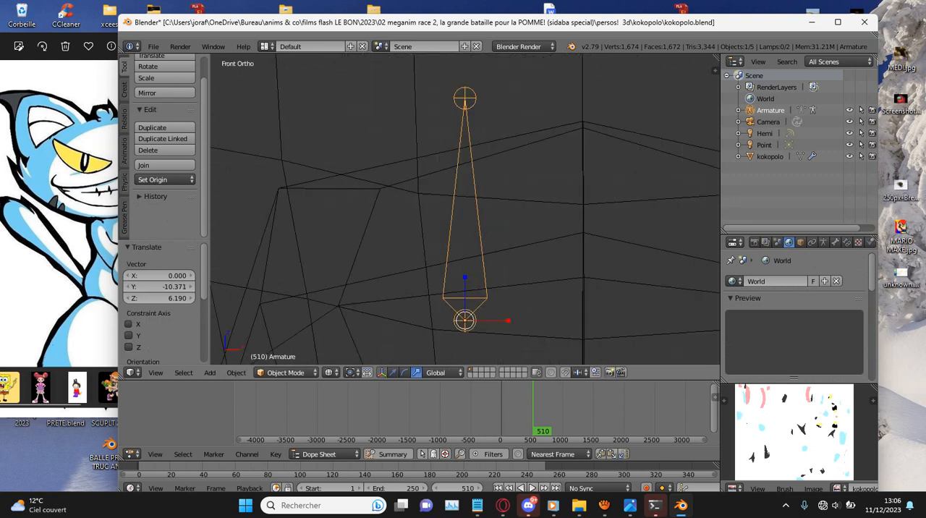
scroll(465, 210, down, 6)
key(s)
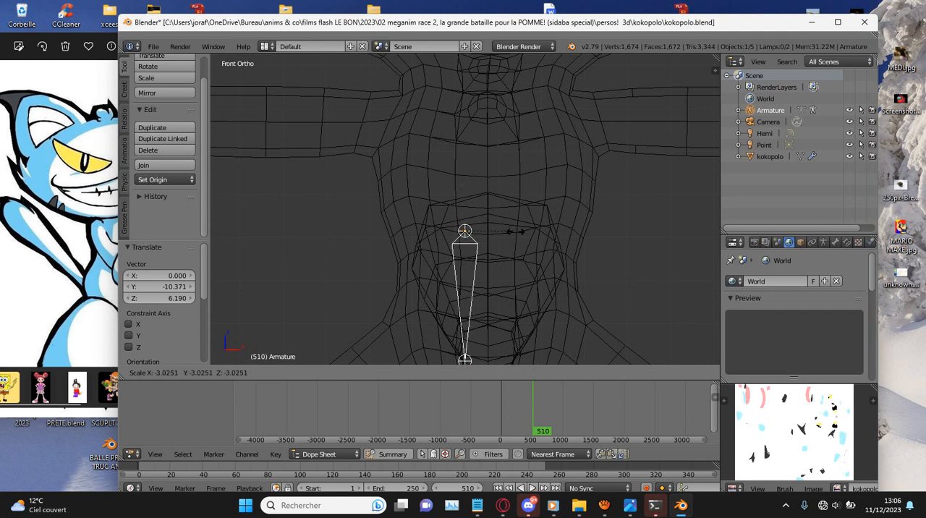
key(Return)
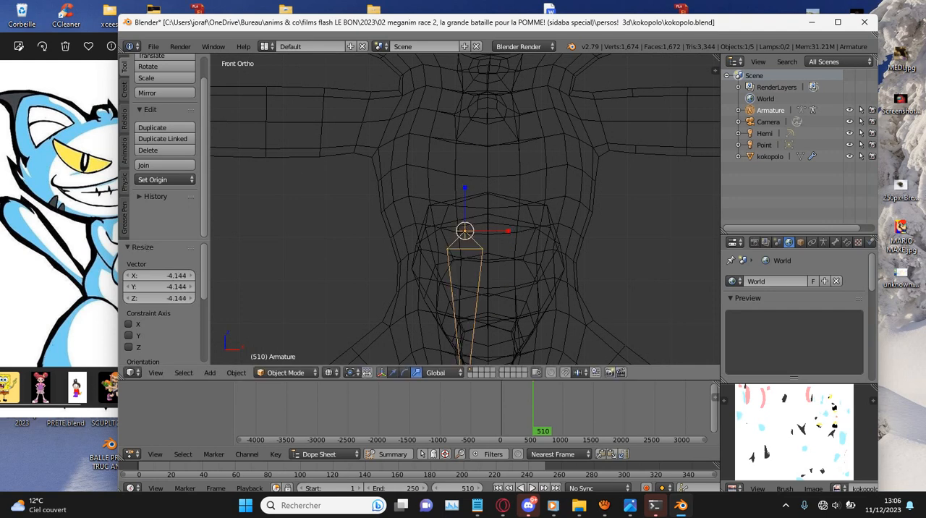
key(ctrl+z)
- Move the armature about 0.48 in X and 0.44 in Z to the torso's centre line, and scale it up about 2.985 times
key(g)
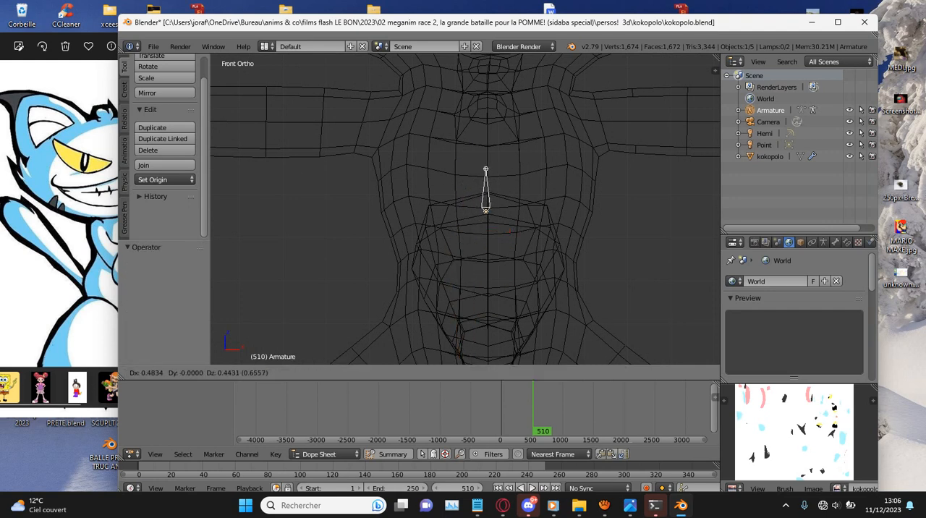
key(Return)
key(s)
key(Return)
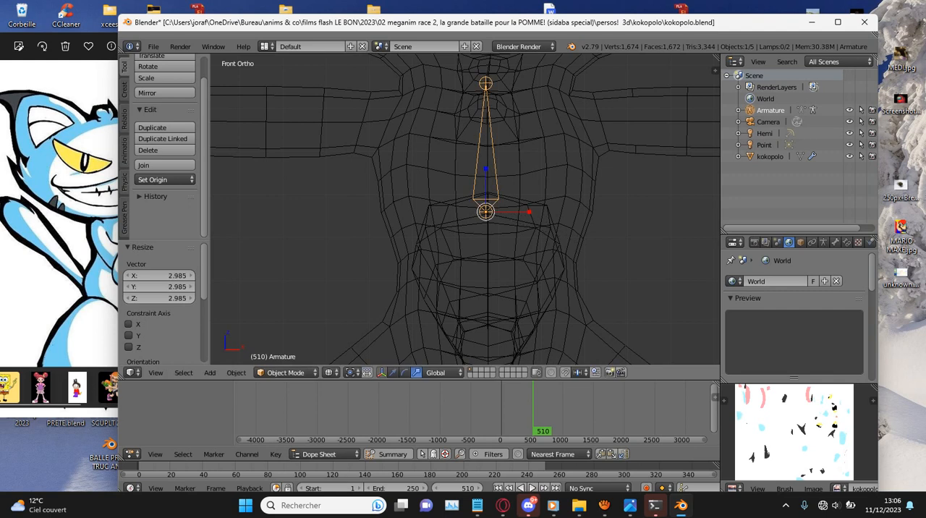
- Refine the armature's size and position in the front view until its bone spans the belly to the upper chest along the centre line
key(s)
key(Return)
key(g)
key(Return)
key(s)
key(Return)
key(g)
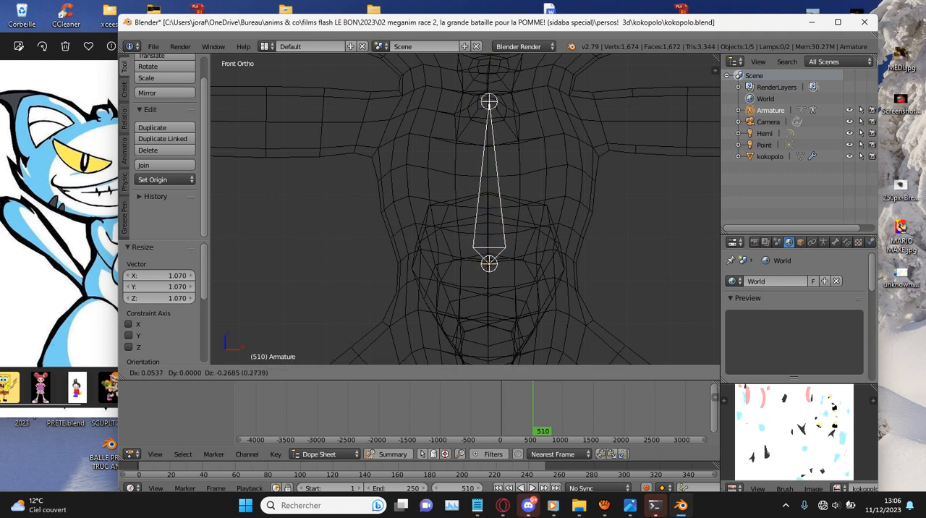
key(Return)
key(s)
key(Return)
key(g)
key(Return)
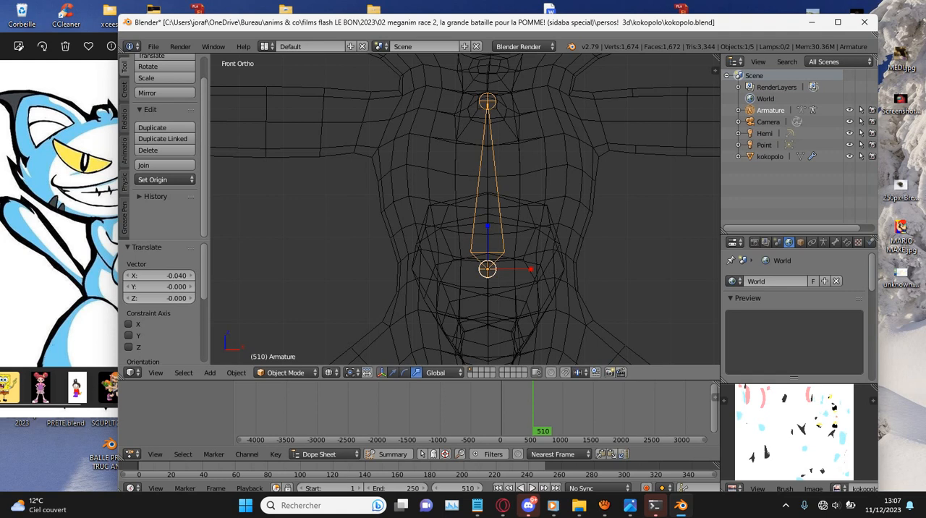
- In the right side view, shift the armature about 0.17 in Y, then fine-adjust it by -0.020 in Y within the torso
key(KP_3)
key(g)
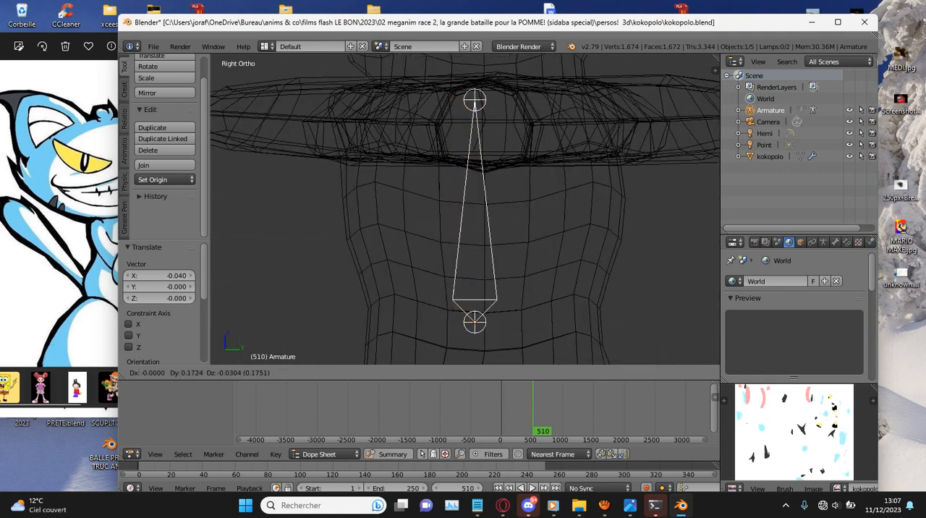
key(Return)
key(g)
key(Return)
scroll(465, 210, down, 8)
middle_drag(465, 209, 615, 217)
- Return to the front view and put the armature in Edit Mode with the torso bone selected
key(KP_1)
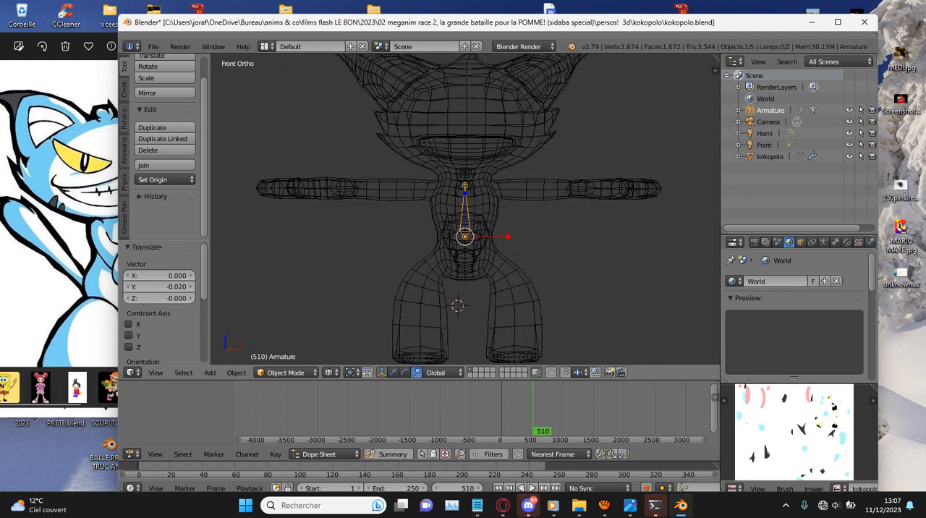
scroll(466, 209, up, 4)
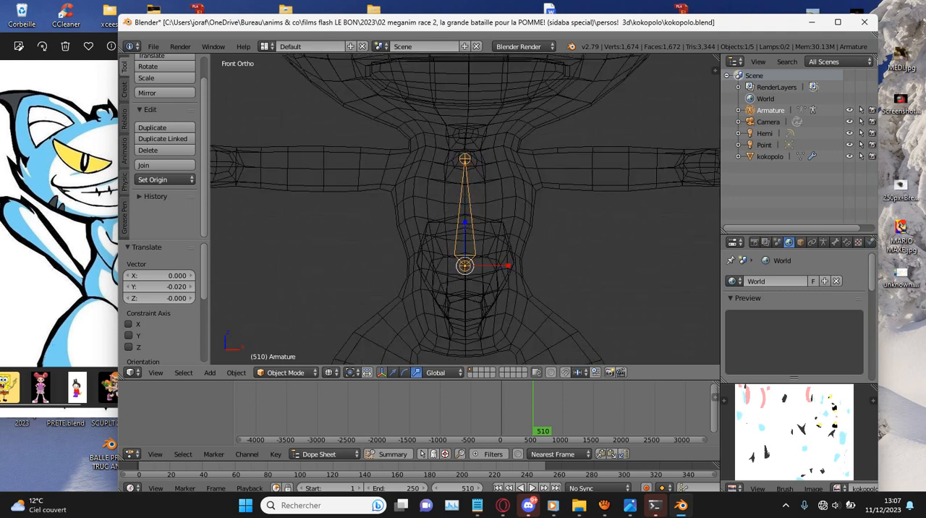
key(Tab)
key(a)
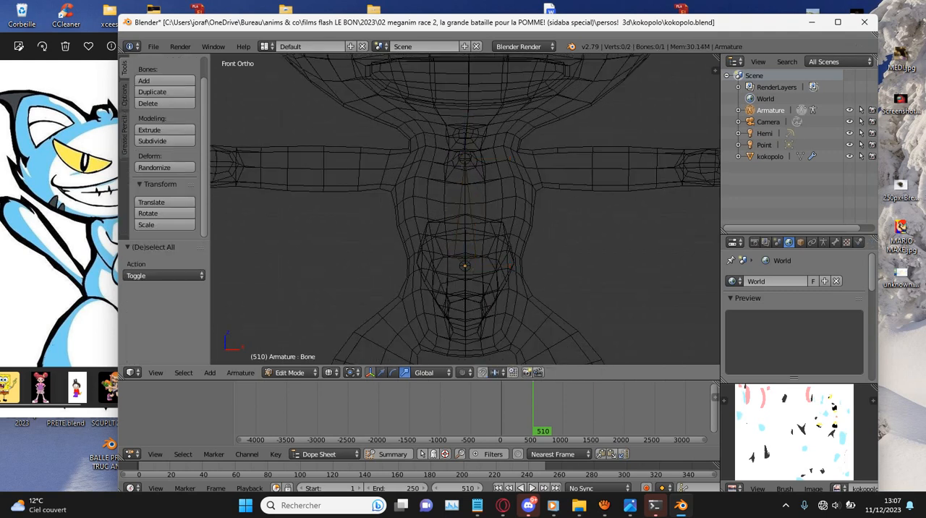
scroll(466, 209, down, 2)
key(Tab)
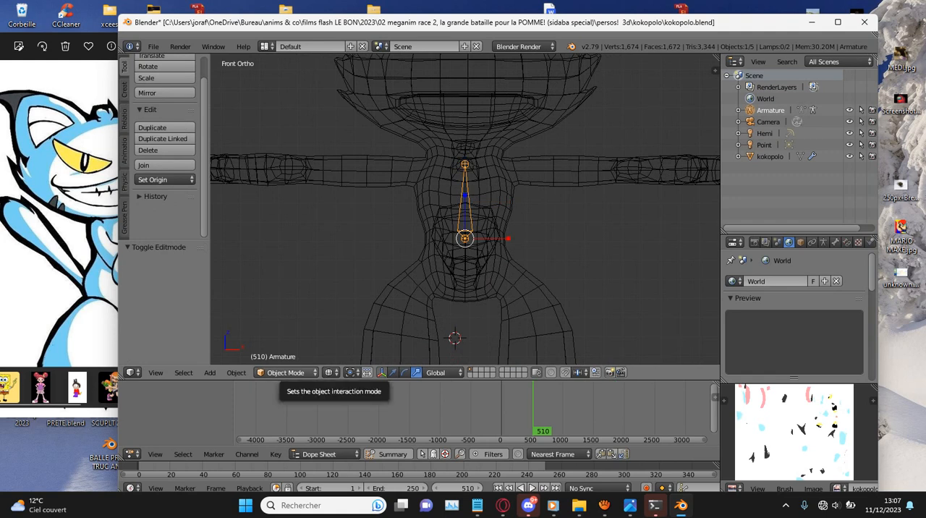
click(285, 372)
click(285, 347)
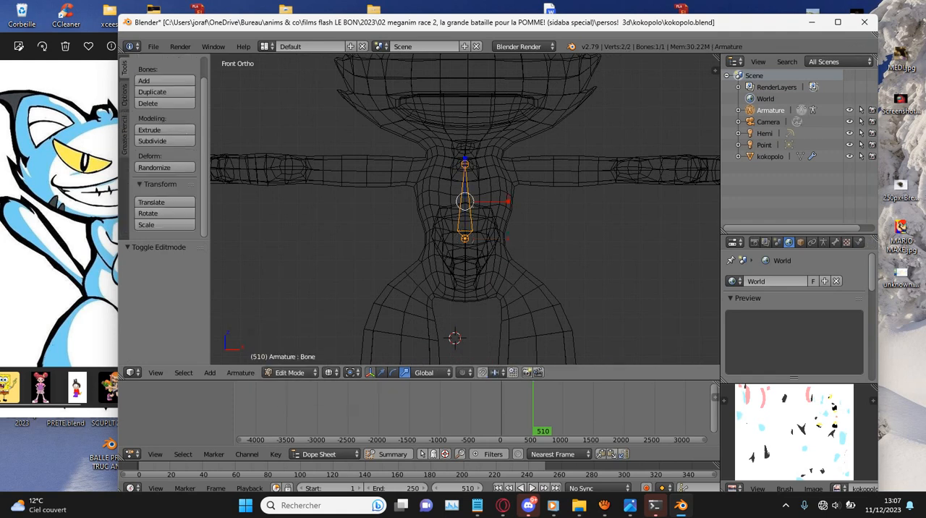
click(290, 373)
click(292, 359)
key(Tab)
- Duplicate the torso bone with a 6.178 X and 0.878 Z offset, rotate the copy 94.1° and move it into the cat's left upper arm
key(shift+d)
click(627, 133)
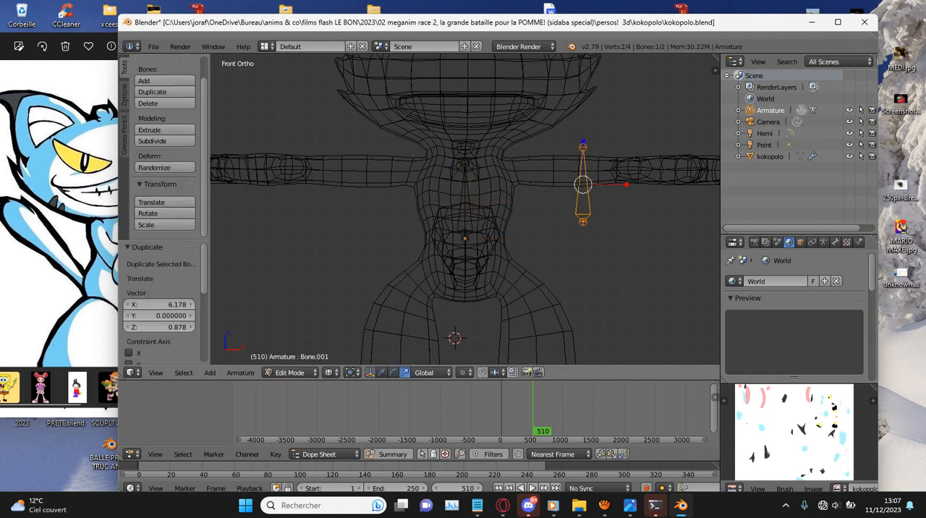
shift+middle_drag(626, 134, 571, 133)
scroll(570, 134, up, 1)
key(r)
click(603, 218)
key(g)
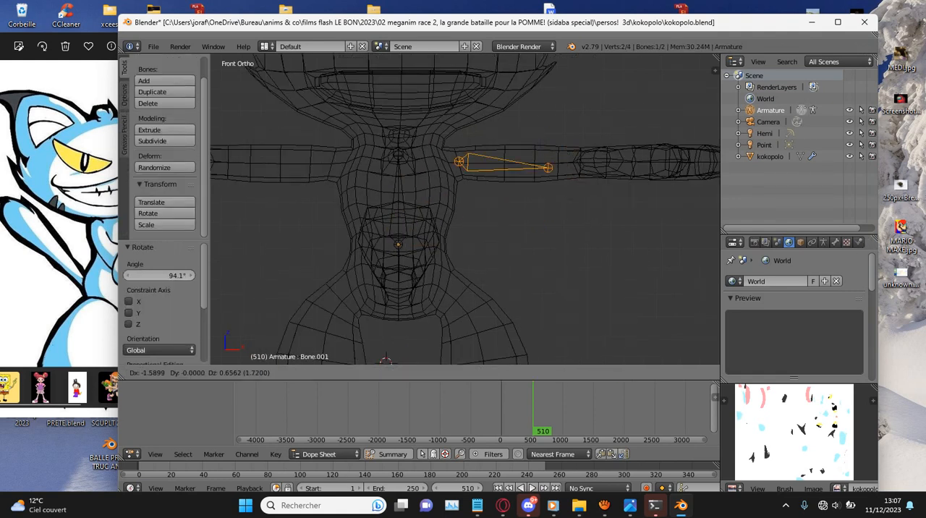
click(576, 202)
- Fine-tune the upper arm bone's position and rotation to align it with the arm, and check it from the top view
key(r)
click(578, 196)
key(g)
click(577, 194)
key(r)
click(578, 194)
middle_drag(578, 194, 520, 206)
key(KP_7)
key(KP_1)
- Duplicate the upper arm bone outward to the left hand, scale it down and shift it -0.328 in X and -0.050 in Z
key(shift+d)
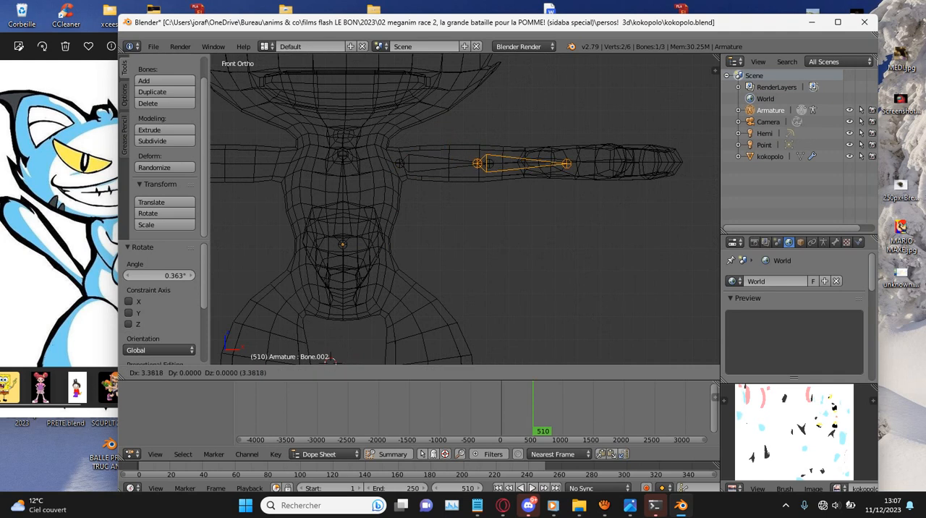
click(644, 203)
key(s)
click(621, 191)
key(g)
click(613, 193)
- Leave Edit Mode, rename the armature object as Armature kokopolo and save the file
key(Tab)
right_click(612, 180)
double_click(771, 157)
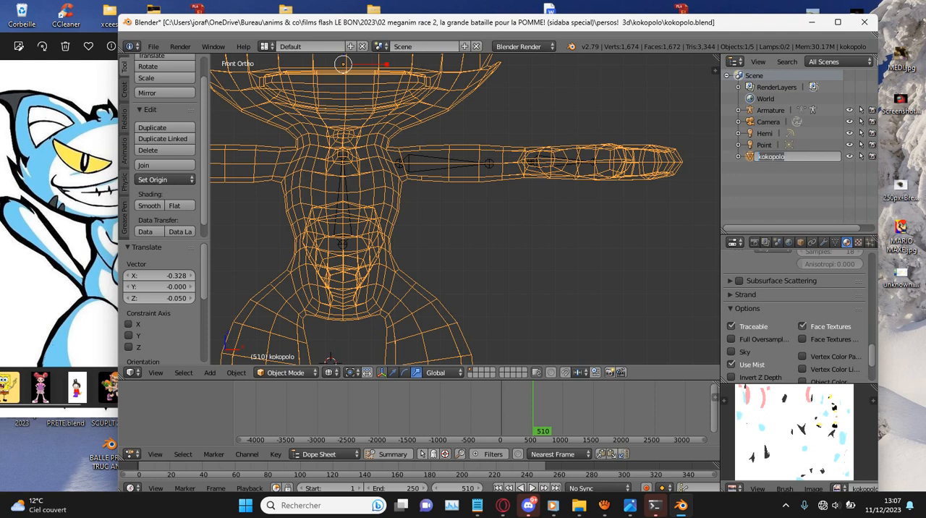
double_click(771, 110)
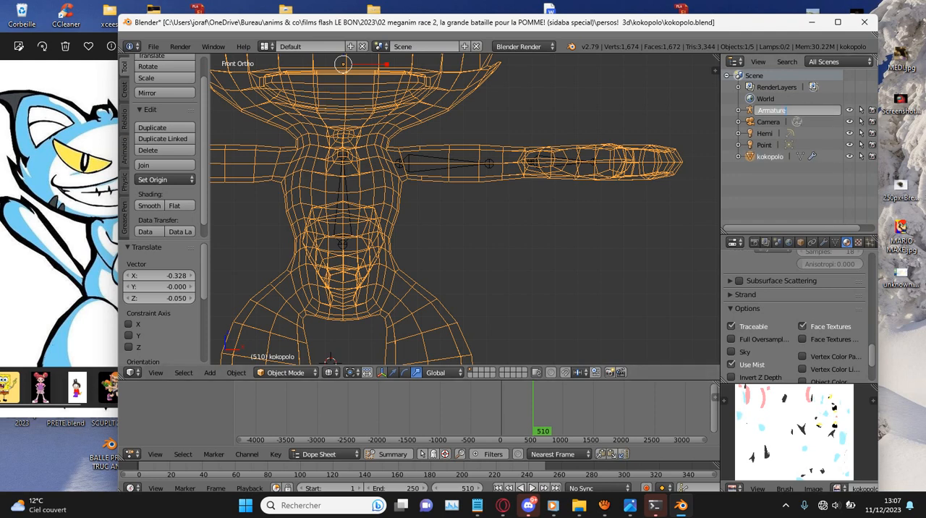
key(Return)
key(ctrl+s)
click(584, 92)
- Edit Armature kokopolo in the top view with solid shading and enable its X-Ray display
click(785, 110)
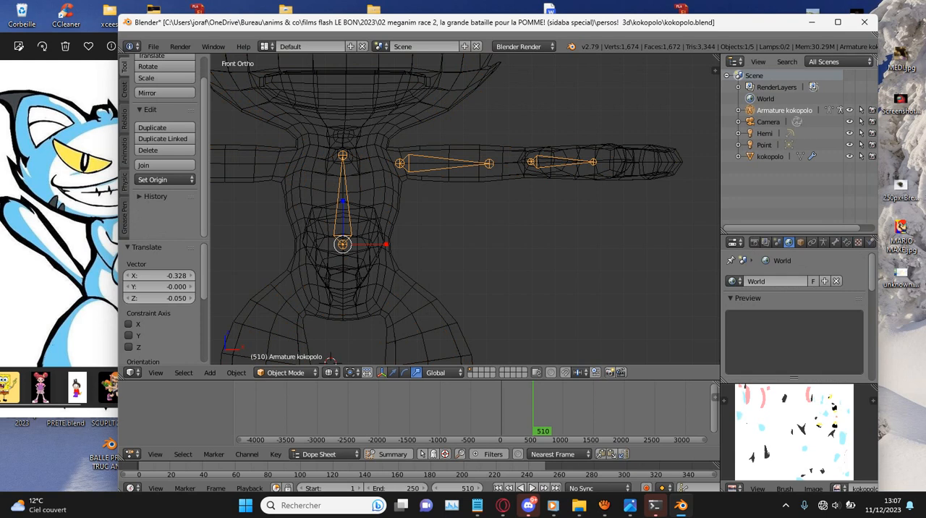
key(KP_7)
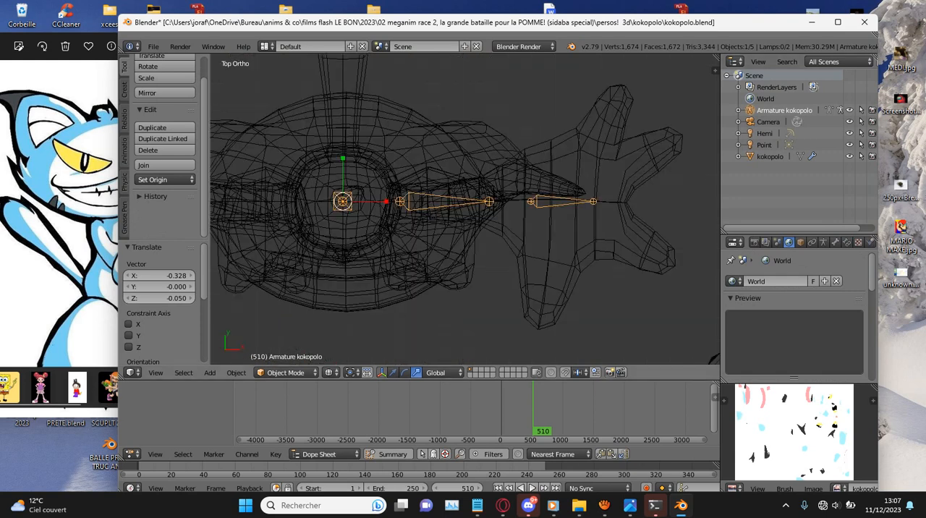
key(Tab)
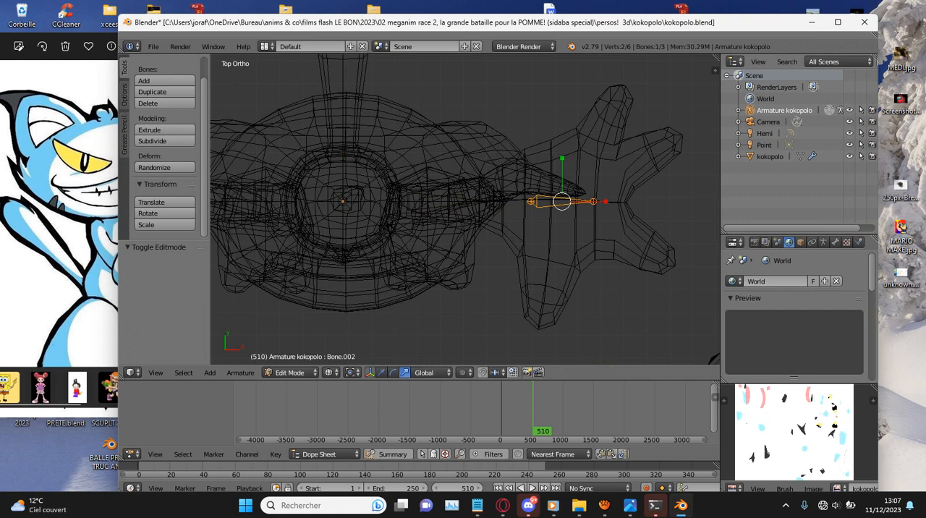
key(z)
ctrl+scroll(466, 209, up, 4)
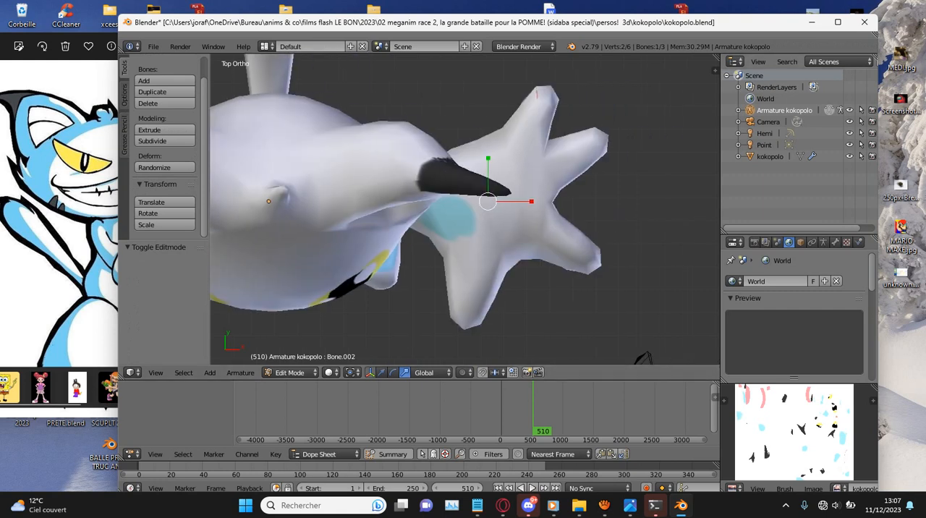
click(824, 243)
scroll(803, 311, down, 4)
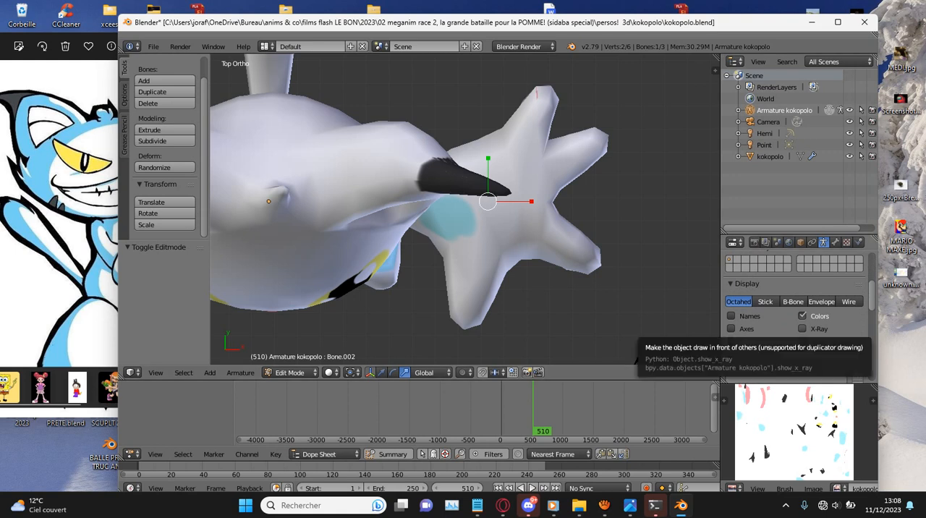
click(802, 329)
- Duplicate the hand bone 3.382 in X and 1.893 in Y into the rear outer finger, rotate it -34.4° and show the wireframe
ctrl+scroll(465, 209, up, 3)
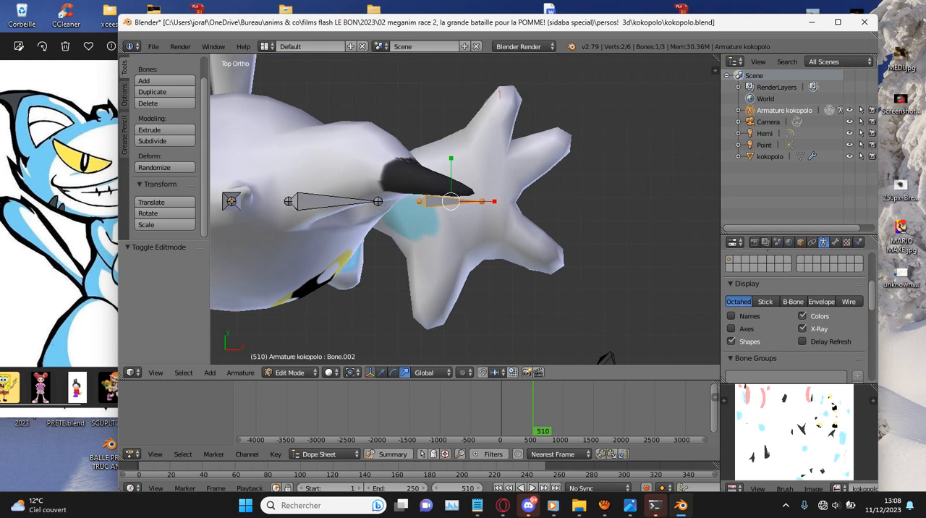
key(shift+d)
click(604, 194)
scroll(604, 194, up, 2)
key(r)
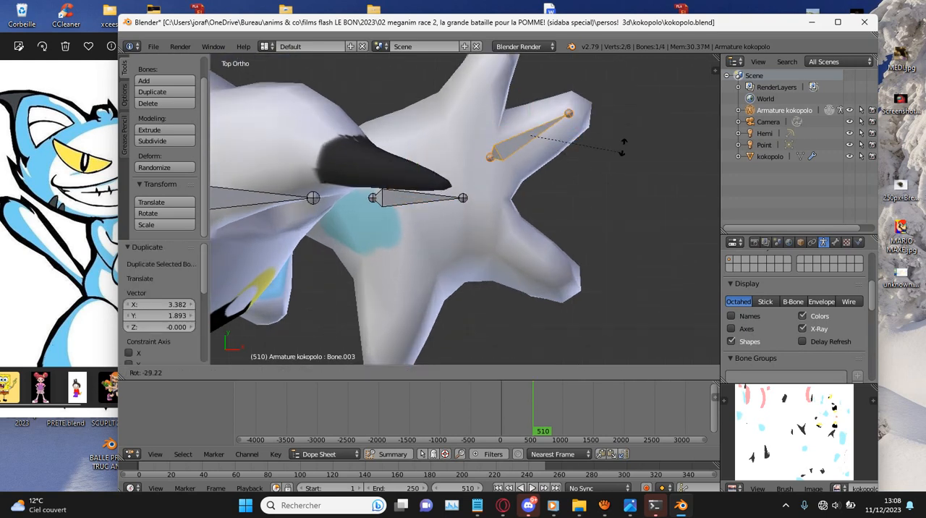
click(625, 143)
key(z)
shift+scroll(625, 143, up, 2)
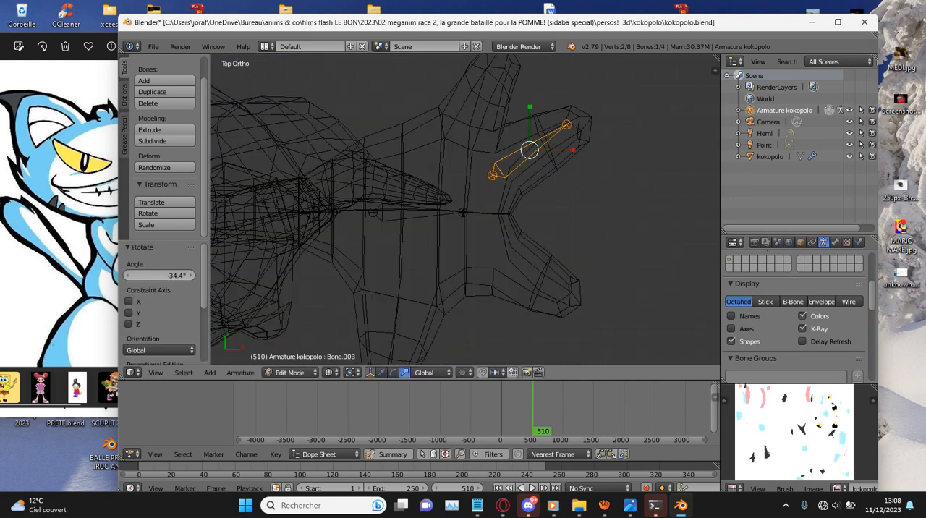
- Duplicate the finger bone -1.770 in X and 1.385 in Y into the rearmost finger, rotate it about -30°, reposition it and scale it down
key(shift+d)
click(566, 98)
key(r)
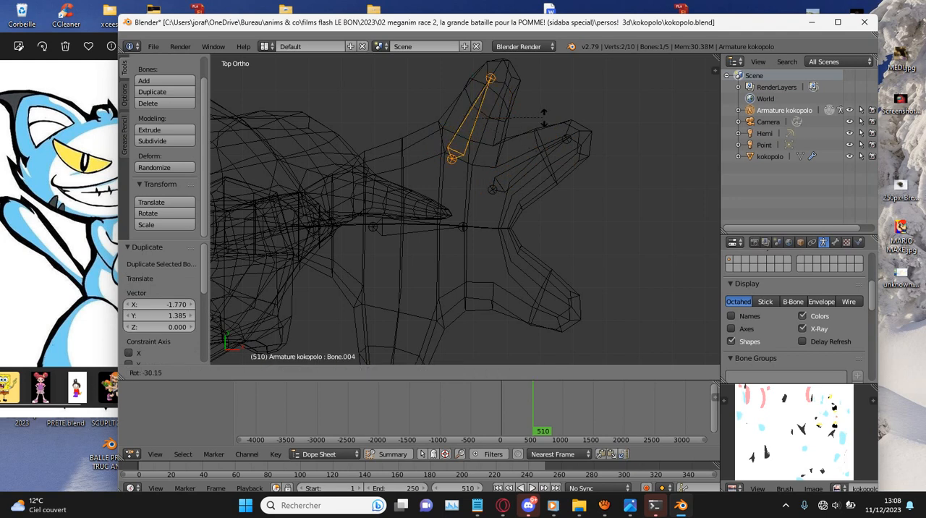
click(544, 116)
key(g)
click(551, 113)
key(s)
click(540, 110)
- Duplicate the bone 1.157 in X and -3.768 in Y, rotate it 99.3° and move it 0.088 in X and -1.314 in Y into the front outer finger
key(shift+d)
click(578, 223)
key(r)
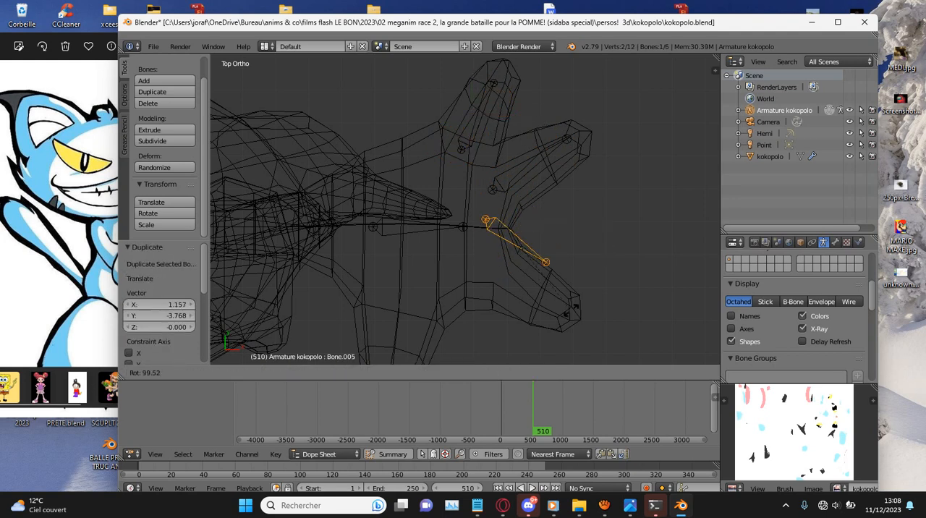
click(541, 307)
key(g)
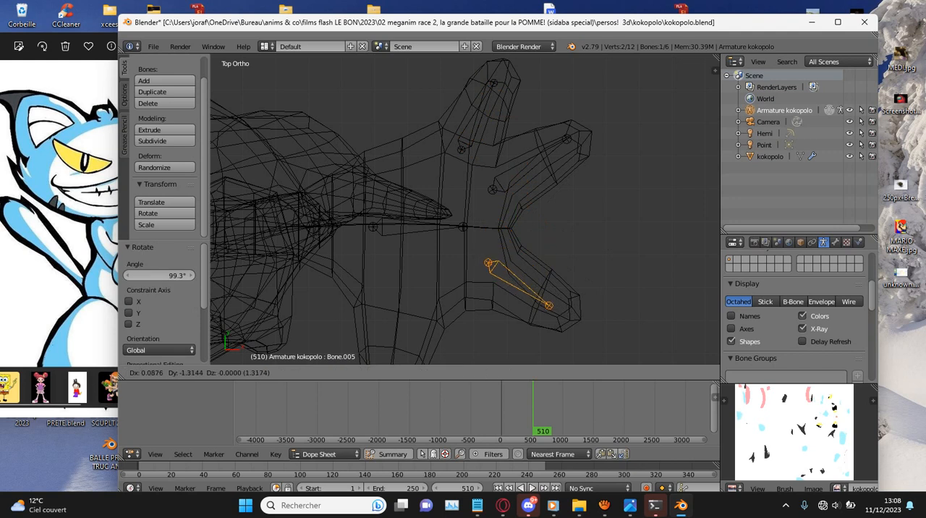
click(544, 307)
- Duplicate the bone into the frontmost finger, rotate it 66.9° and move it -0.403 in X and -0.158 in Y
shift+scroll(544, 306, down, 7)
key(shift+d)
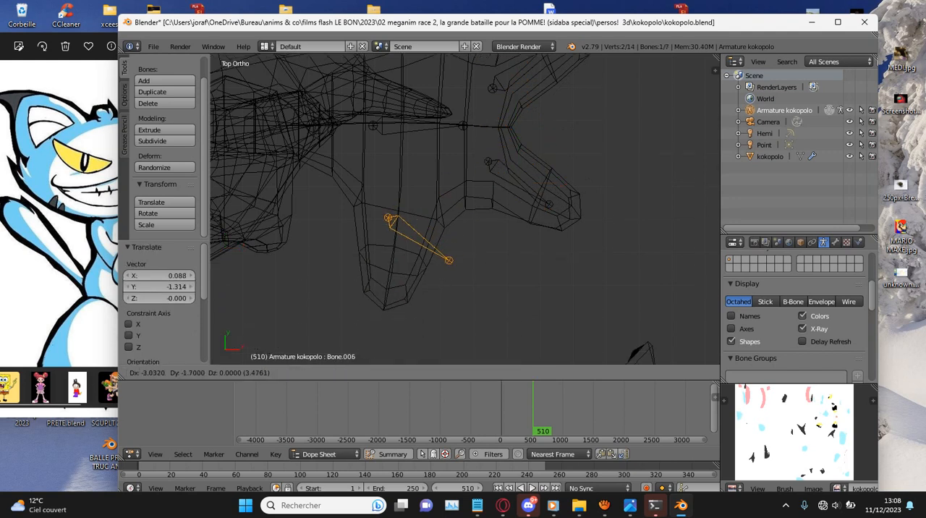
click(471, 221)
key(r)
click(437, 303)
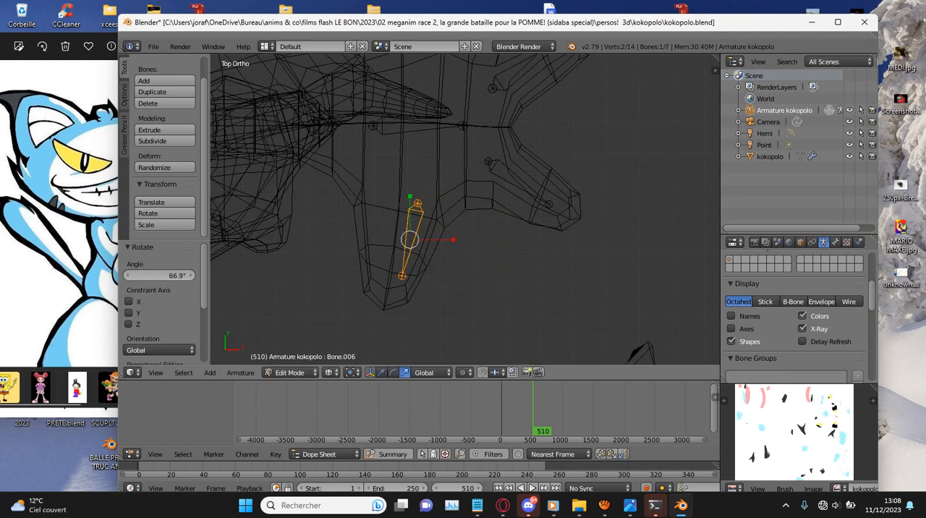
key(g)
click(414, 312)
- With solid shading, select all the left arm, hand and finger bones without the torso bone, and show both hands in the top view
key(z)
scroll(415, 311, down, 5)
middle_drag(415, 311, 387, 159)
key(KP_1)
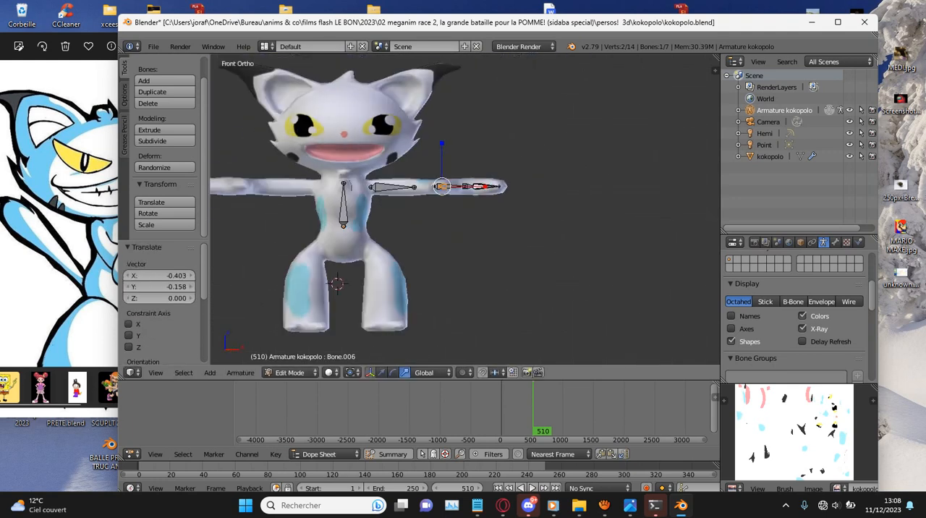
key(a)
key(c)
click(429, 182)
scroll(446, 181, down, 3)
scroll(453, 186, up, 5)
click(462, 186)
right_click(463, 186)
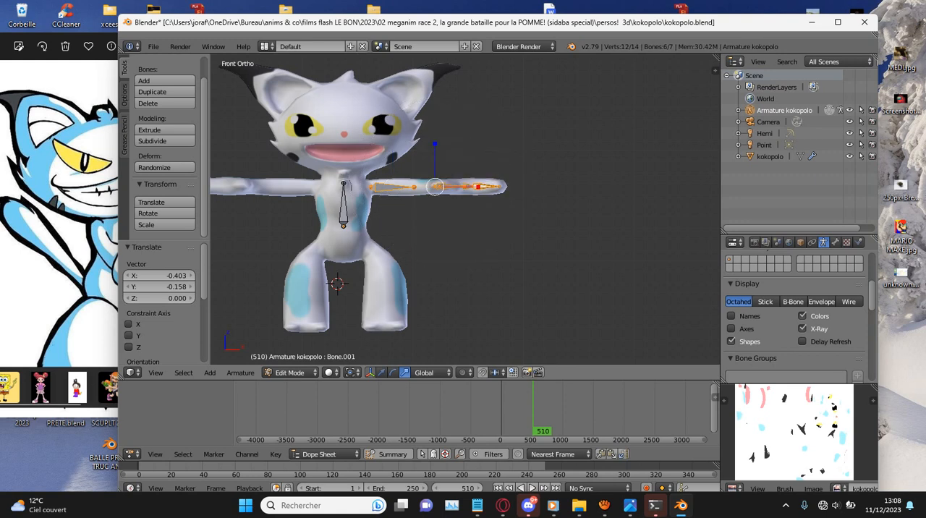
key(c)
key(Escape)
key(KP_7)
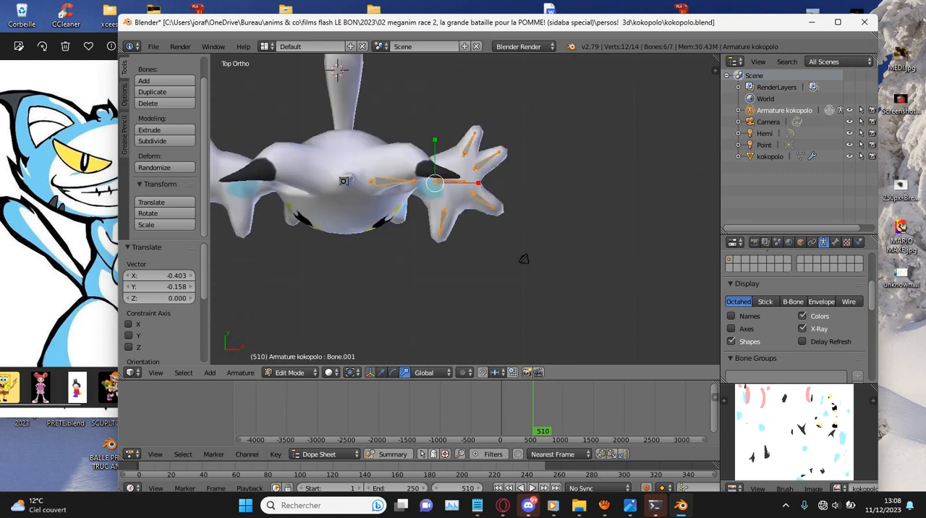
ctrl+scroll(465, 210, down, 7)
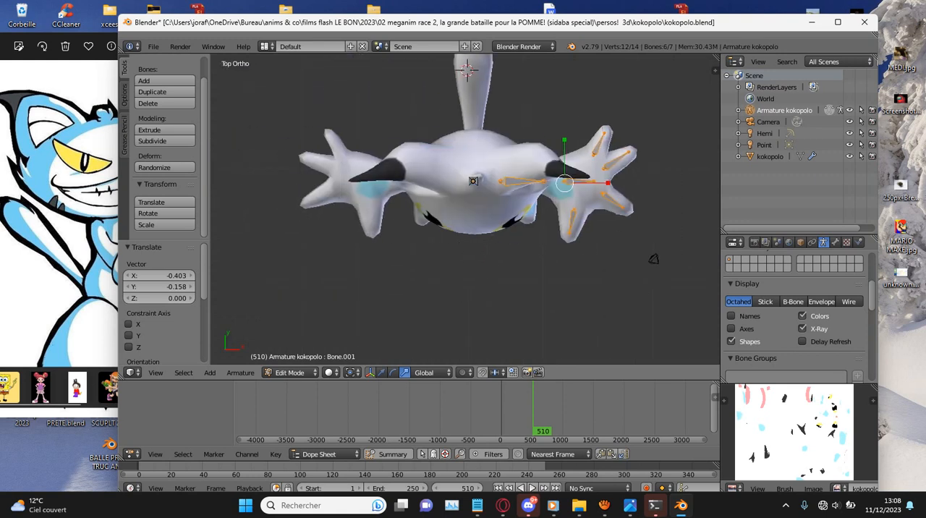
scroll(465, 209, up, 2)
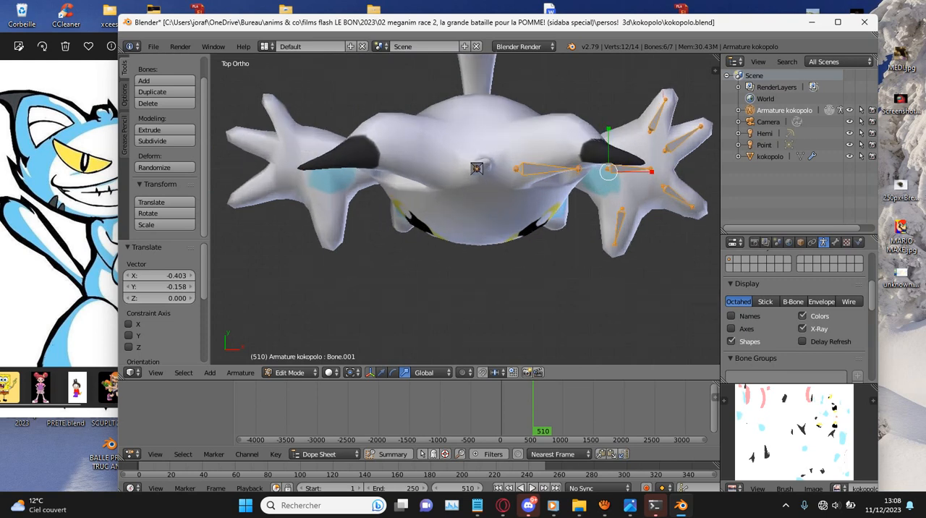
- Duplicate the selected arm, hand and finger bones onto the opposite hand and mirror the copies with an X scale of -1
key(shift+d)
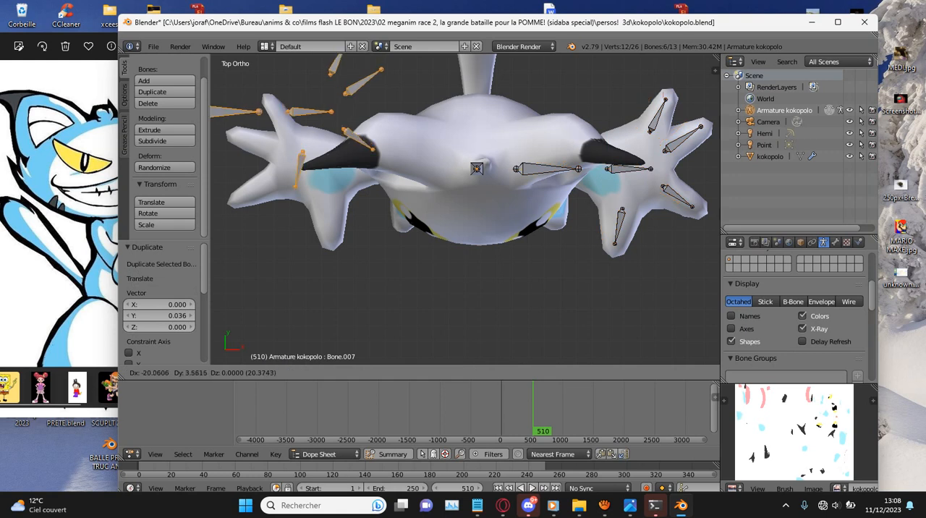
key(Return)
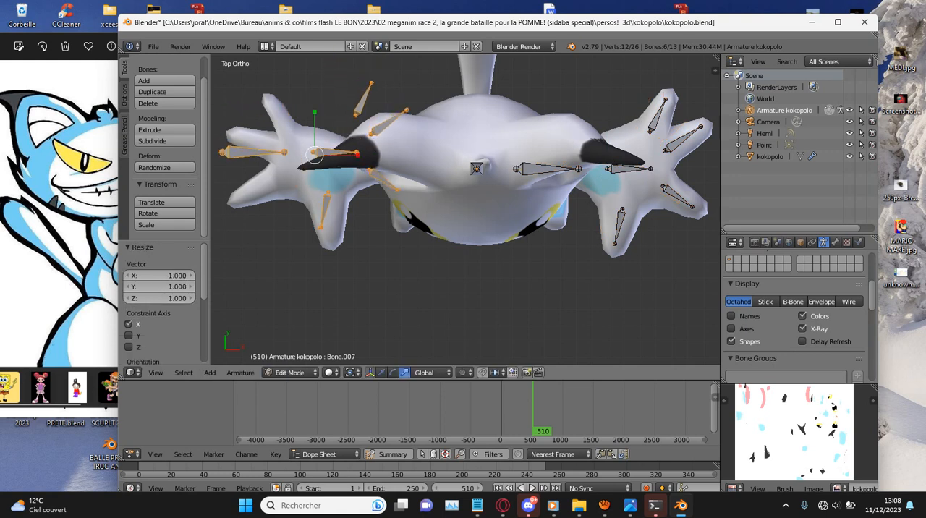
click(159, 276)
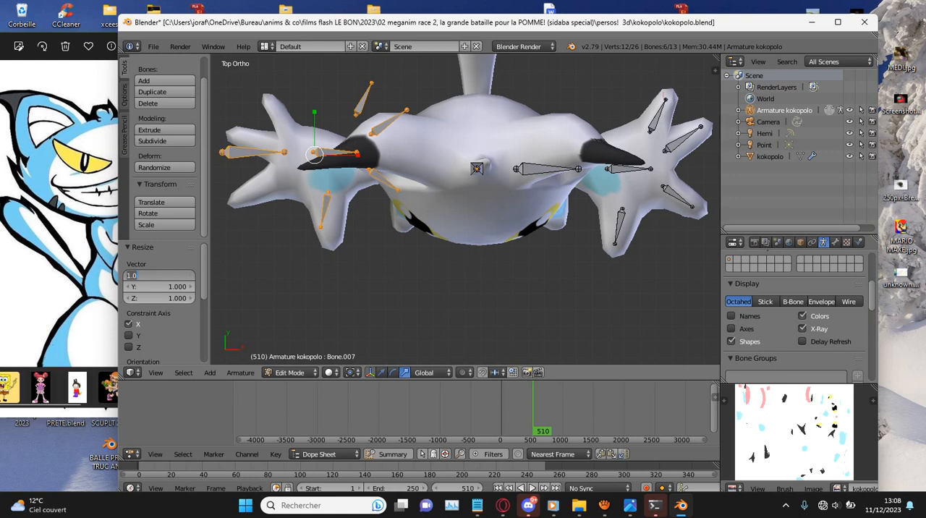
text(-)
key(Return)
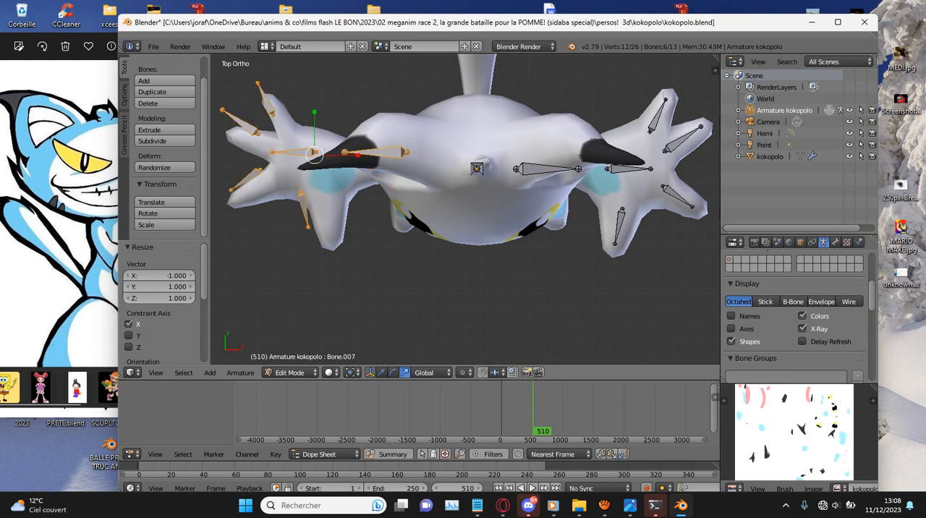
- Move the mirrored bones 1.060 in X and -0.984 in Y into the cat's right arm and hand
ctrl+scroll(314, 99, down, 3)
scroll(314, 98, down, 2)
scroll(314, 98, up, 4)
key(g)
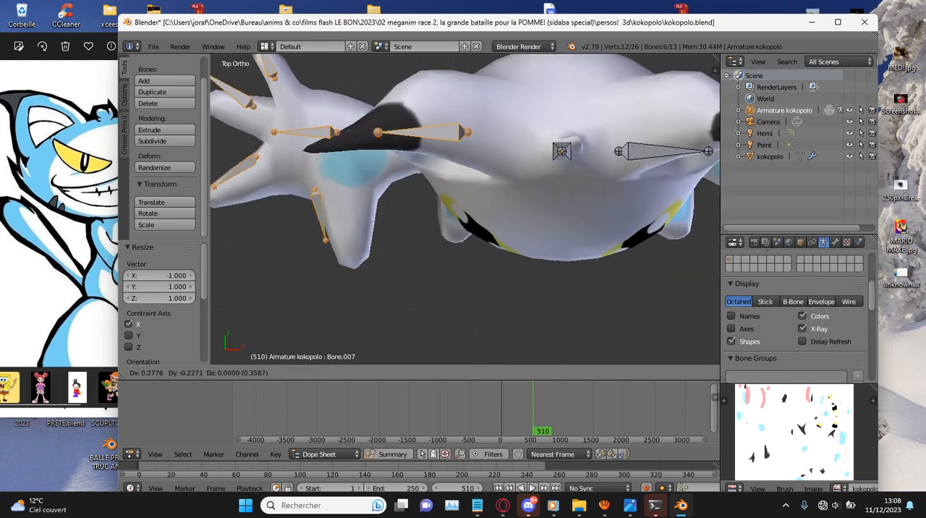
click(339, 122)
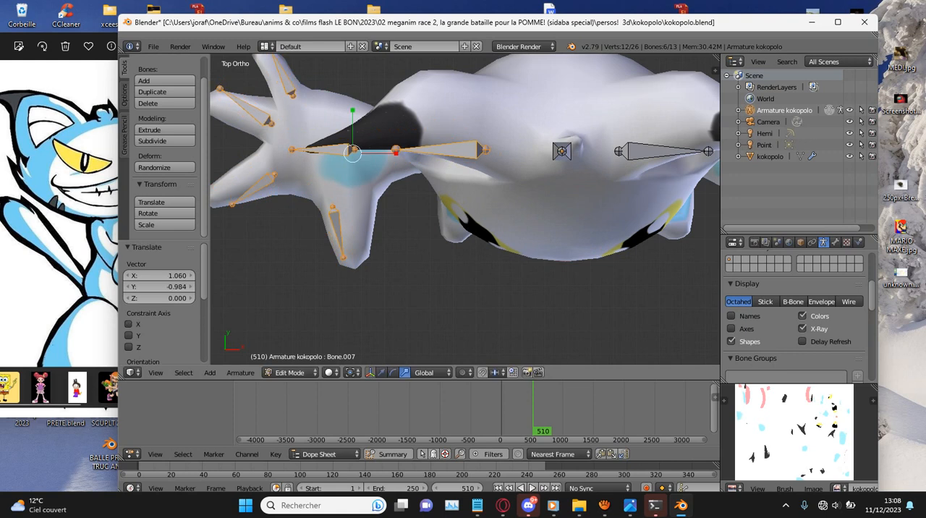
- In wireframe, edit the kokopolo mesh: rotate the right hand's upper outer finger 13.1° and move it 0.177 in X and 0.303 in Y onto its bone
key(z)
ctrl+scroll(466, 209, down, 4)
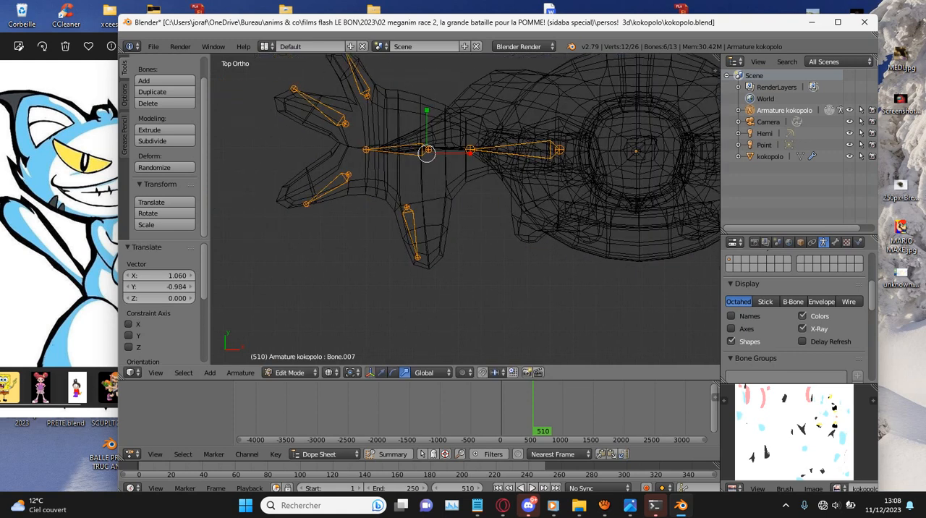
shift+scroll(465, 209, up, 3)
key(Tab)
right_click(465, 209)
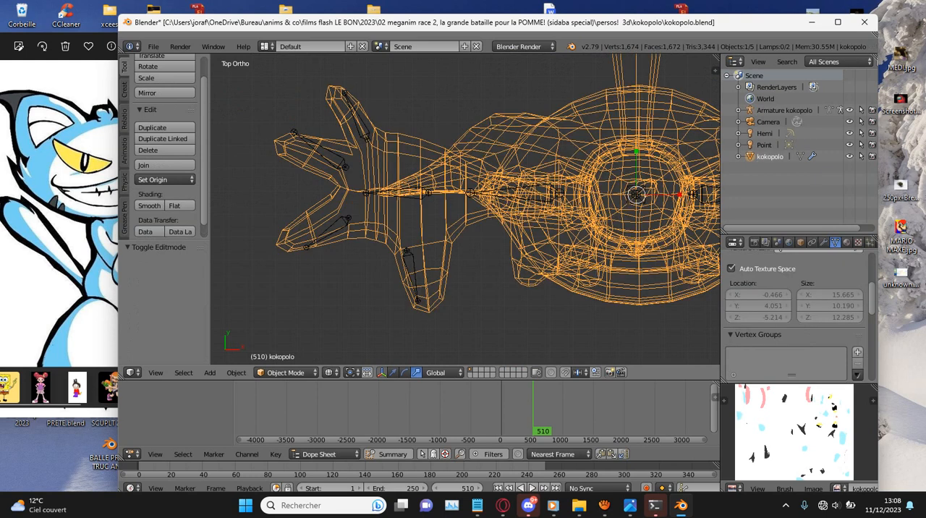
key(Tab)
key(a)
key(c)
click(291, 151)
right_click(291, 151)
key(ctrl+l)
key(r)
click(291, 143)
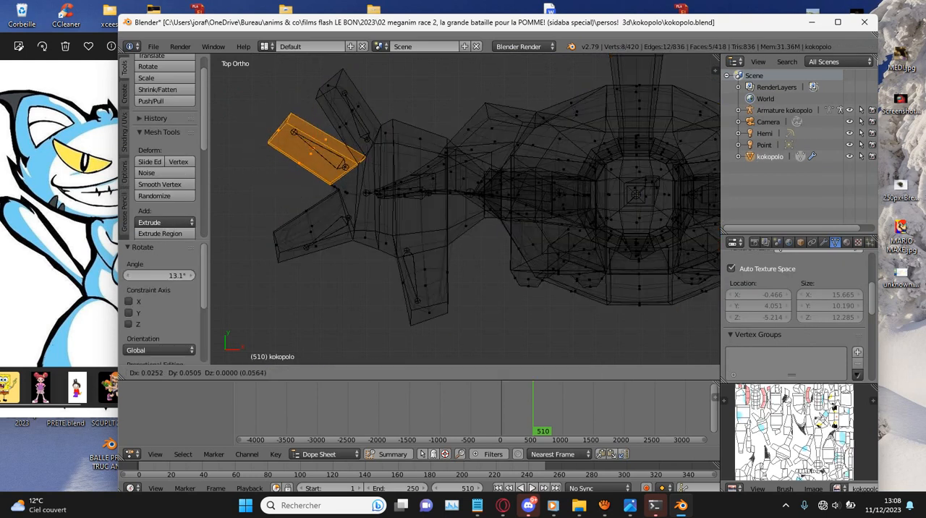
key(g)
click(296, 135)
- Select the right hand's front outer finger, rotate it -16.3° and move it forward and inward onto its bone
right_click(311, 226)
key(c)
click(289, 232)
right_click(288, 232)
key(r)
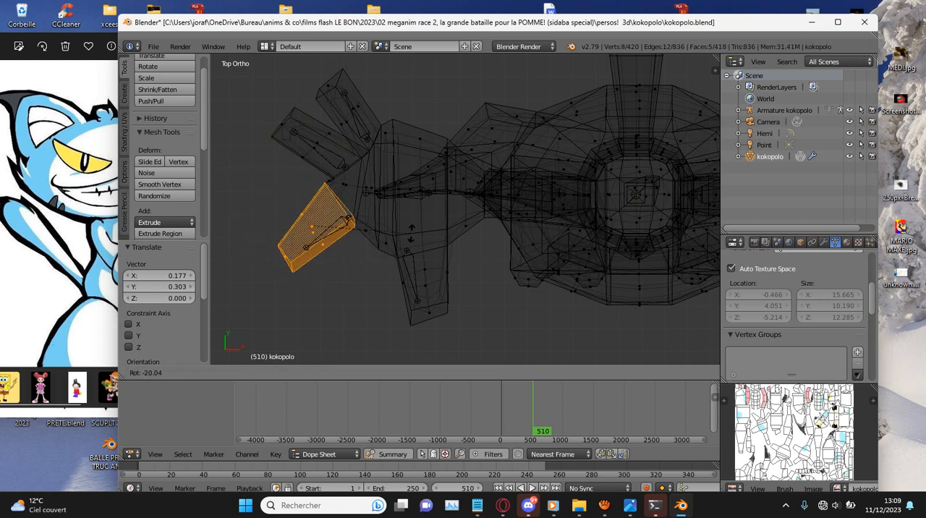
click(388, 255)
key(g)
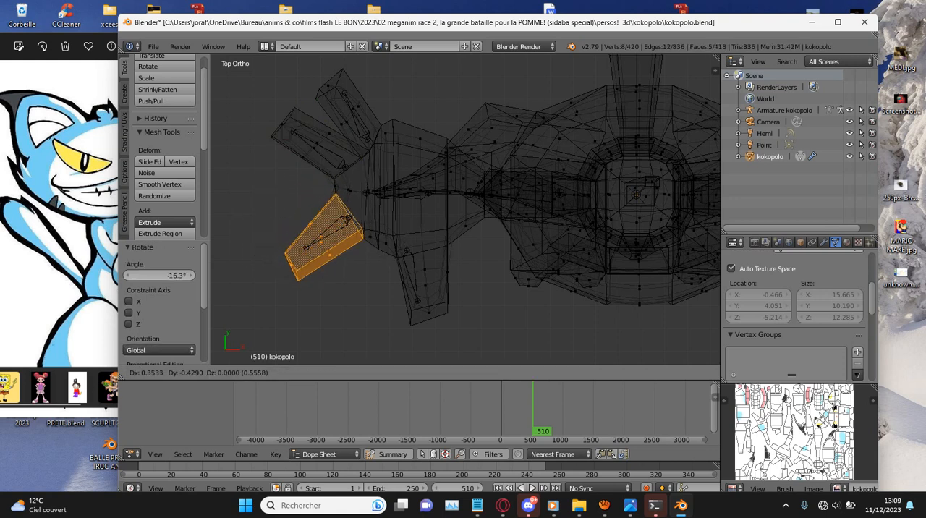
click(396, 266)
- Select the right hand's rearmost finger, rotate it to match its bone and move it 0.177 in X and 0.076 in Y
right_click(351, 102)
key(c)
scroll(347, 95, up, 2)
click(348, 98)
right_click(352, 100)
key(r)
click(312, 208)
key(g)
click(315, 207)
- Select the right hand's frontmost finger, move it -0.480 in X and -0.050 in Y around its bone, and finish editing the mesh
right_click(432, 306)
key(c)
drag(440, 288, 415, 290)
right_click(415, 290)
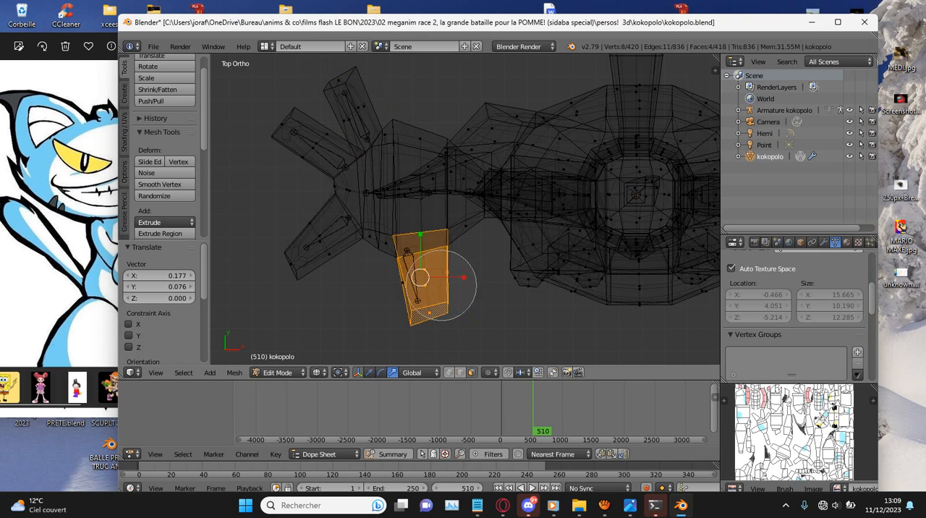
key(Tab)
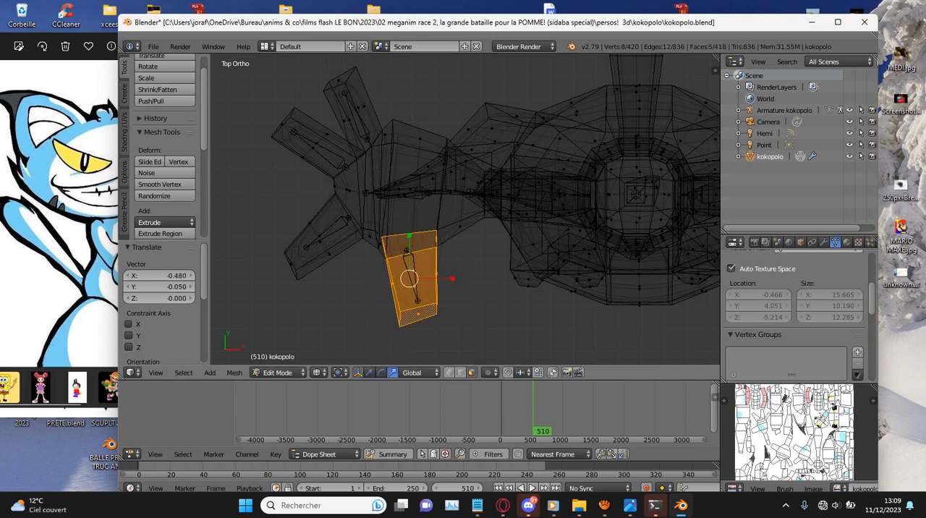
- Show the cat with solid shading and put the kokopolo armature in Edit Mode
key(z)
scroll(618, 249, down, 6)
middle_drag(617, 250, 548, 136)
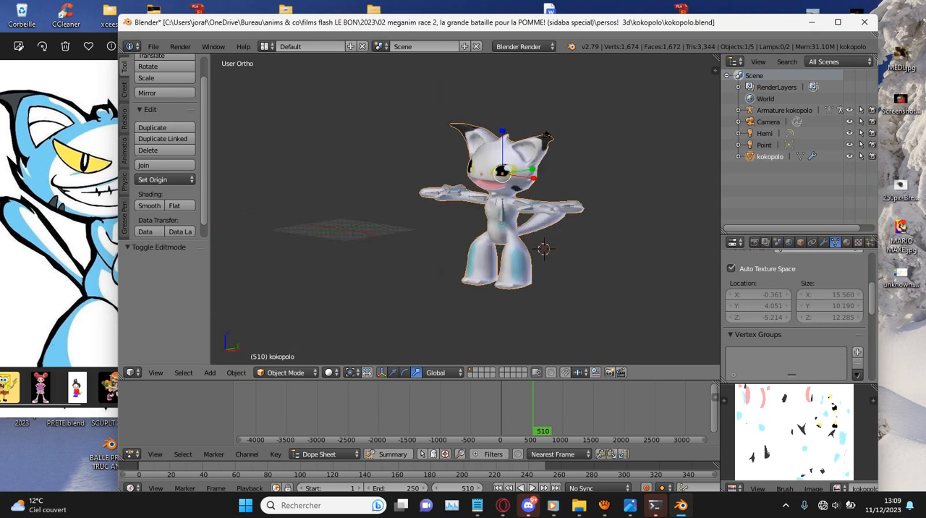
scroll(548, 136, up, 4)
key(Tab)
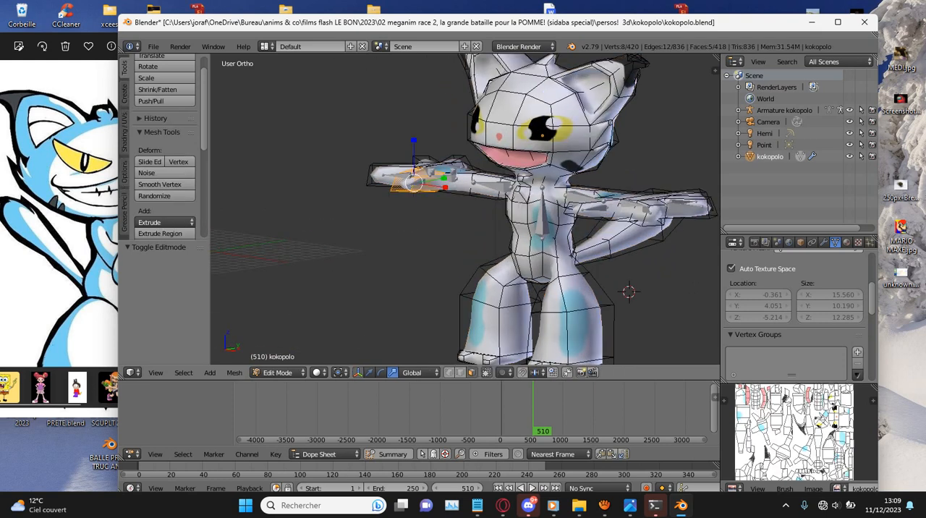
click(785, 110)
key(Tab)
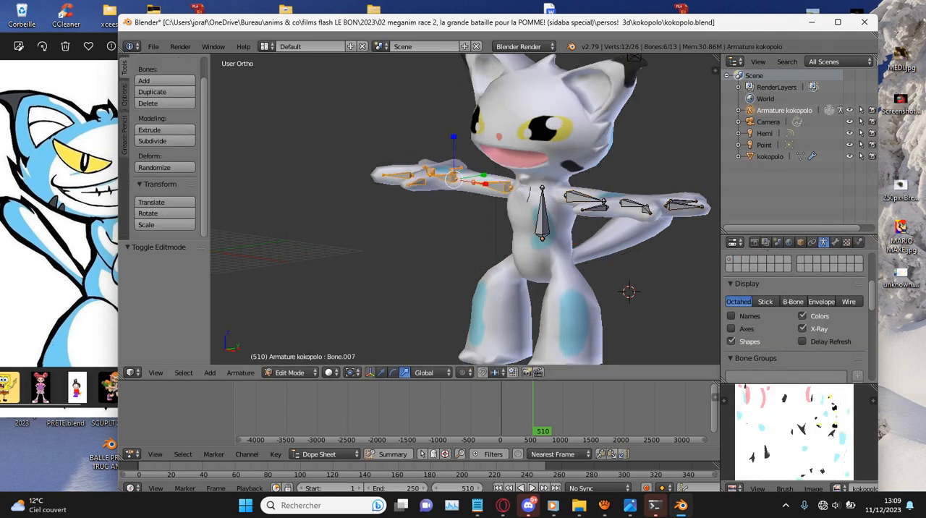
- In the front view, duplicate the torso bone -3.575 in X and 6.520 in Z onto the cat's face
key(KP_1)
right_click(563, 207)
shift+middle_drag(564, 206, 508, 279)
scroll(508, 279, up, 4)
key(shift+d)
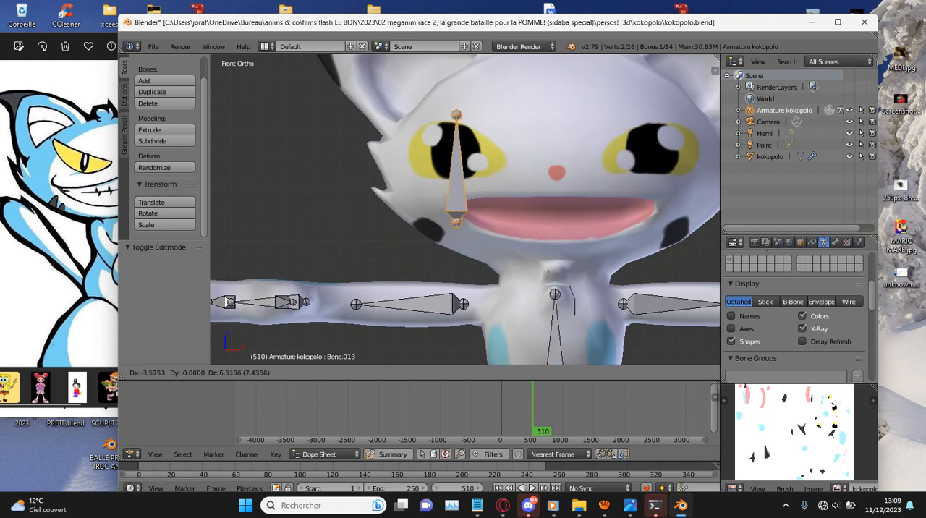
click(409, 100)
- Rotate the face bone nearly horizontal, scale it to 0.557 and move it 0.883 in X and -0.732 in Z above the mouth corner
scroll(465, 210, down, 1)
key(r)
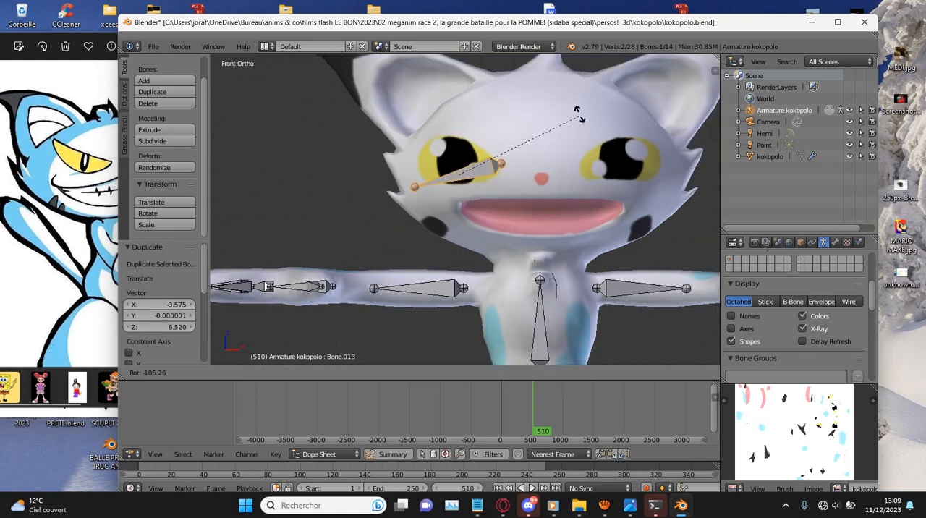
click(582, 141)
key(s)
click(527, 131)
key(g)
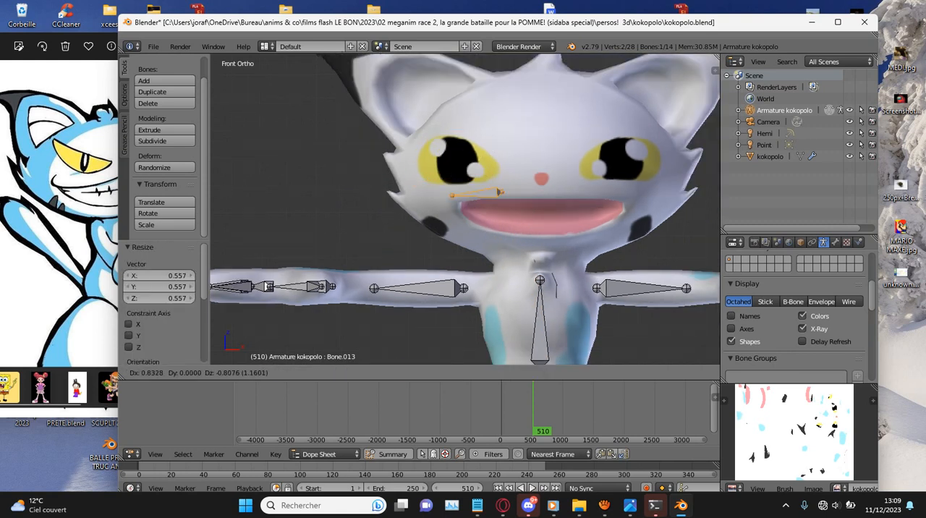
click(548, 148)
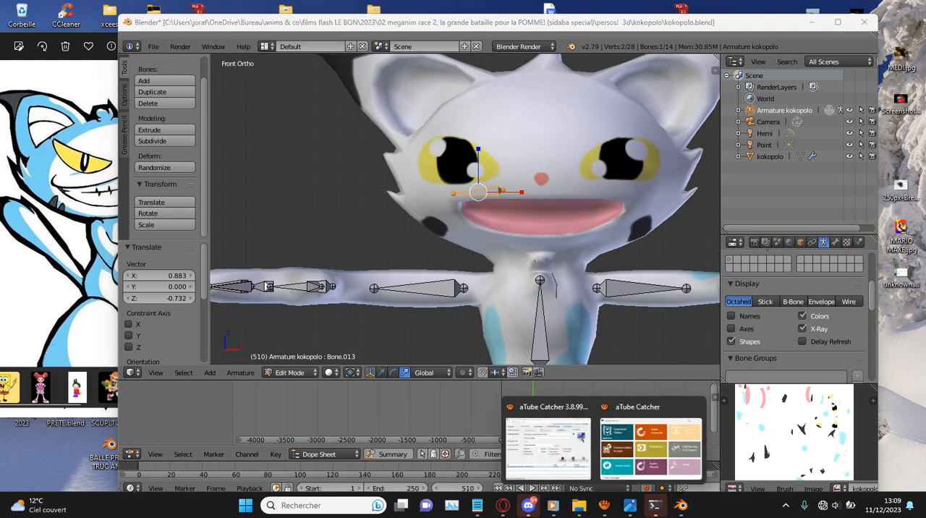
click(560, 443)
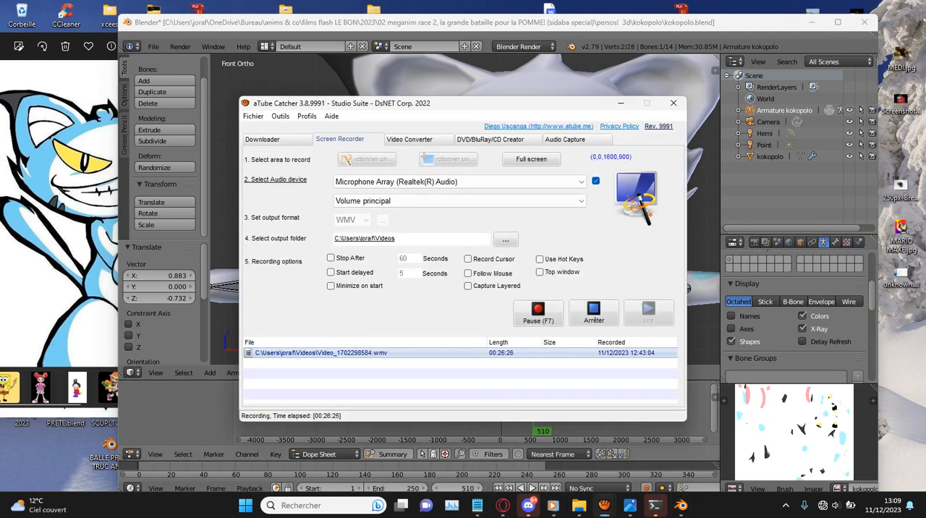
click(296, 75)
- In the wireframe top view, move the mouth bone -0.523 in X and -3.254 in Y, rotate it about 47°, and shift it 0.087 in X and -0.145 in Y
key(KP_Decimal)
scroll(267, 286, down, 2)
middle_drag(266, 287, 318, 293)
key(ctrl+KP_3)
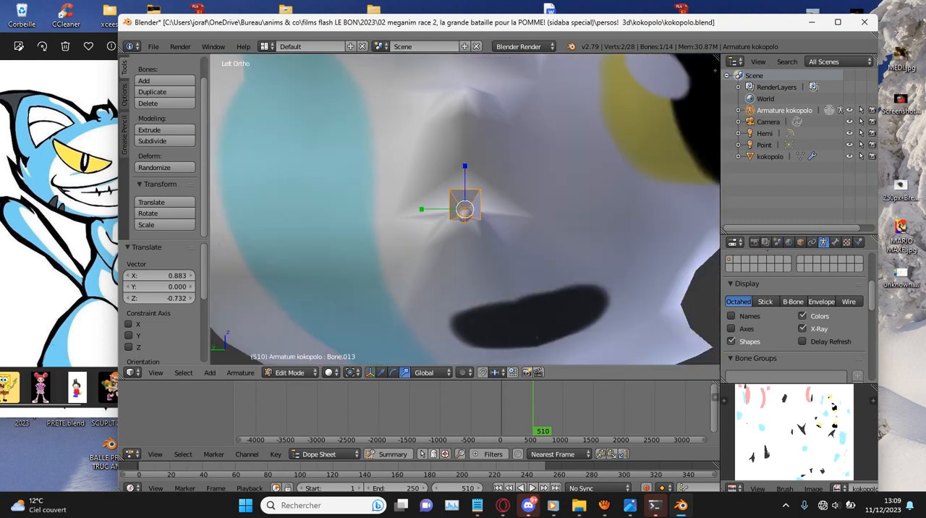
key(KP_7)
key(z)
key(g)
key(Return)
key(r)
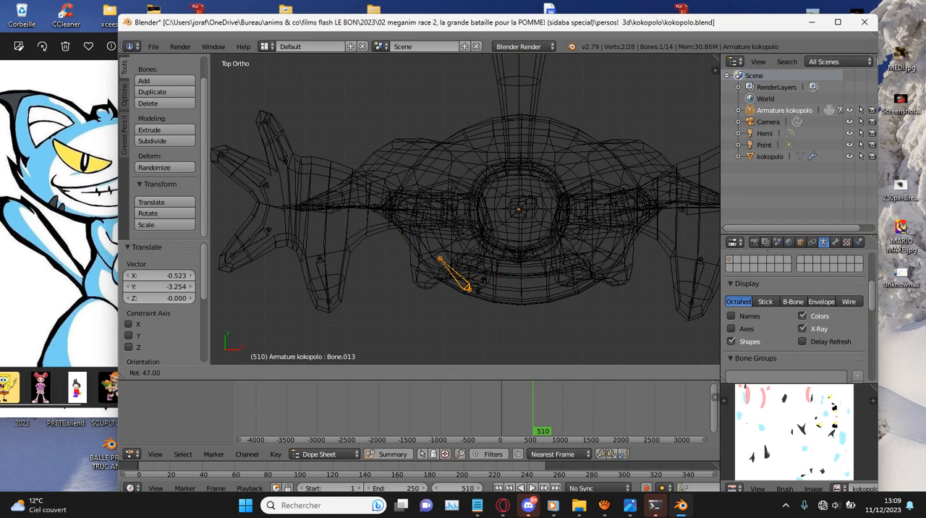
key(Return)
key(g)
key(Return)
- In the solid bottom view, reposition the mouth bone, rotate it 5.52° and move it 0.074 in X and -0.108 in Y along the upper lip
key(KP_1)
key(KP_Decimal)
key(z)
scroll(464, 209, down, 2)
mouse_move(448, 268)
middle_down()
mouse_move(494, 241)
mouse_move(486, 162)
middle_up()
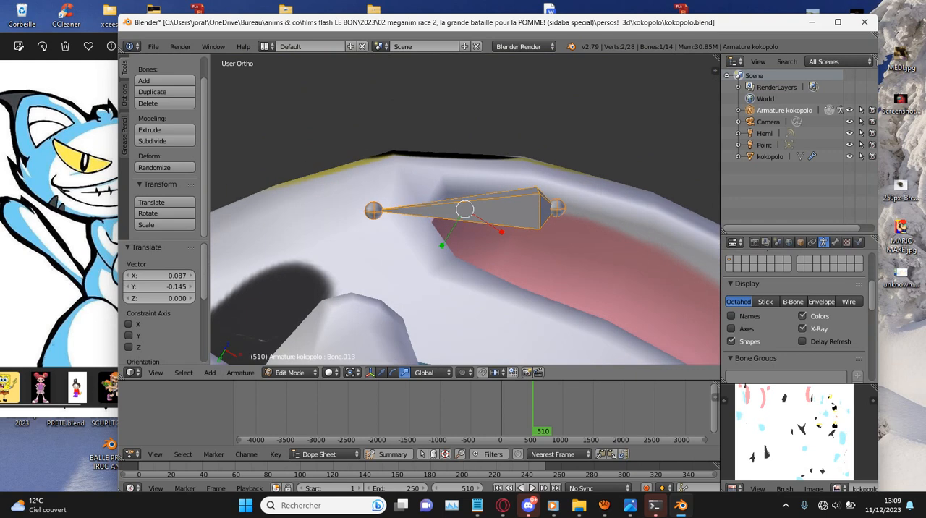
key(ctrl+KP_7)
scroll(639, 299, up, 1)
key(g)
click(653, 280)
key(r)
click(645, 296)
key(g)
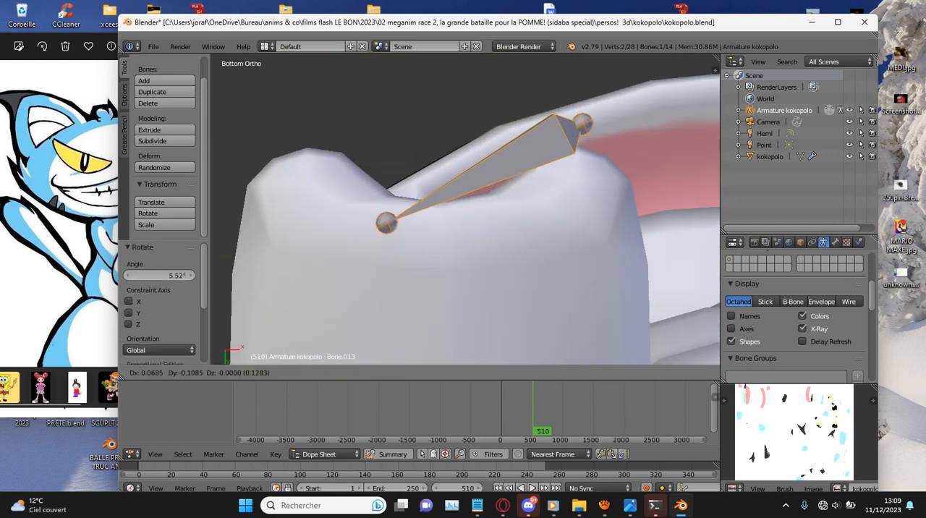
click(650, 287)
- Duplicate the upper lip bone below the mouth, rotate the copy 29.7° and move it -0.102 in X and 0.061 in Z
key(KP_1)
scroll(650, 288, down, 7)
key(shift+d)
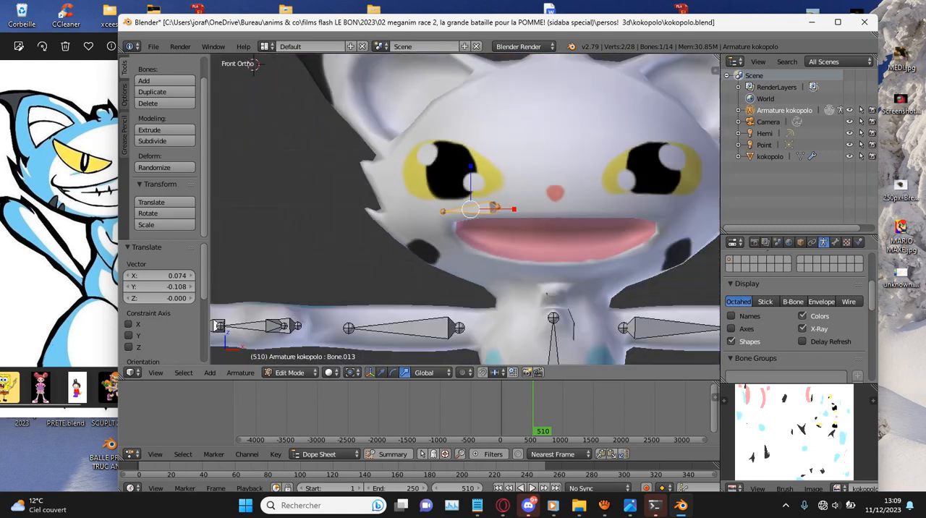
click(657, 336)
key(g)
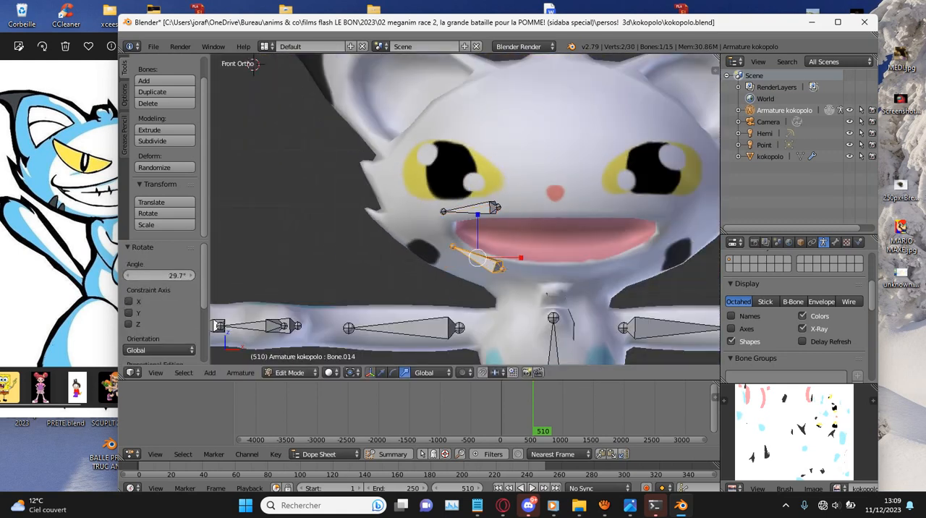
click(474, 256)
- In the side view, move the lower lip bone back to the jaw, turn off X-Ray, and shift it 0.266 in Y and 0.061 in Z
middle_drag(463, 217, 453, 220)
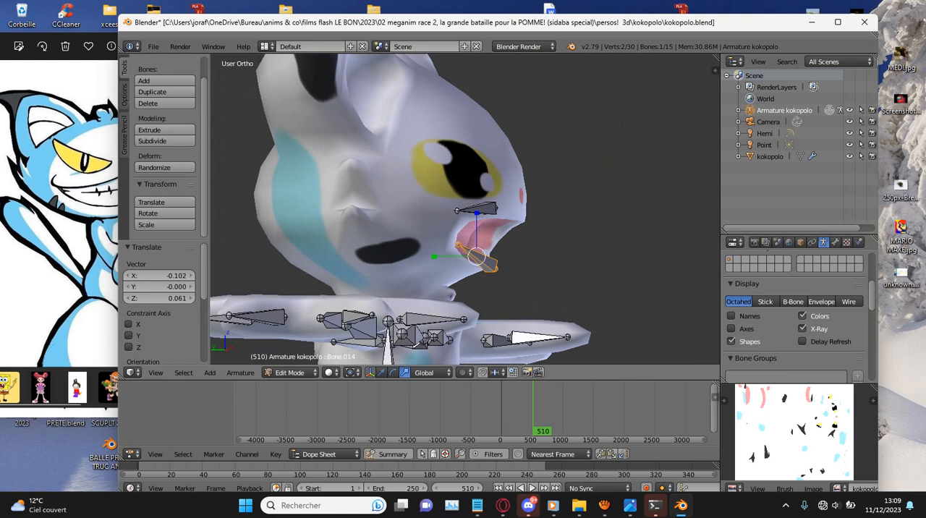
key(ctrl+KP_3)
key(g)
click(444, 253)
click(802, 329)
key(g)
click(433, 251)
middle_drag(463, 246, 353, 247)
- In the front view, move the lower lip bone 0.228 in X and -0.114 in Z along the lower lip
key(KP_1)
key(KP_Decimal)
key(z)
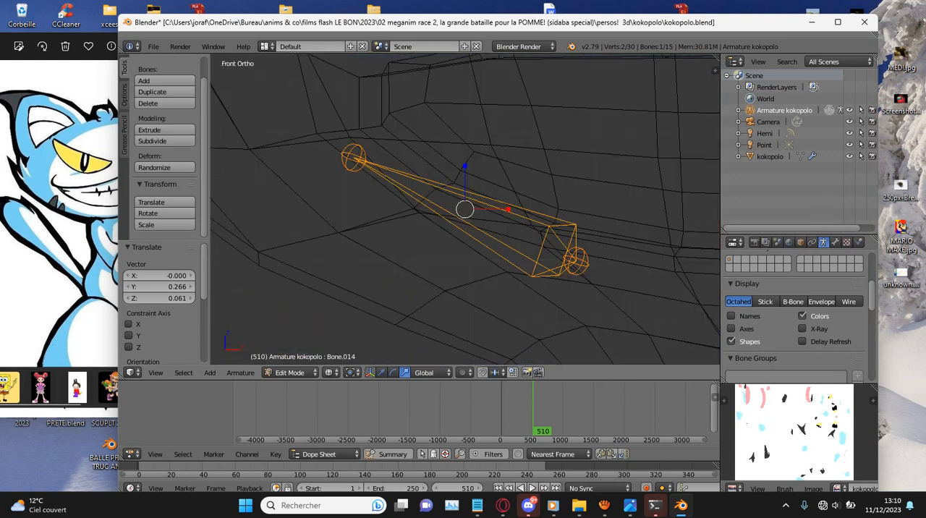
scroll(465, 209, down, 4)
key(z)
key(g)
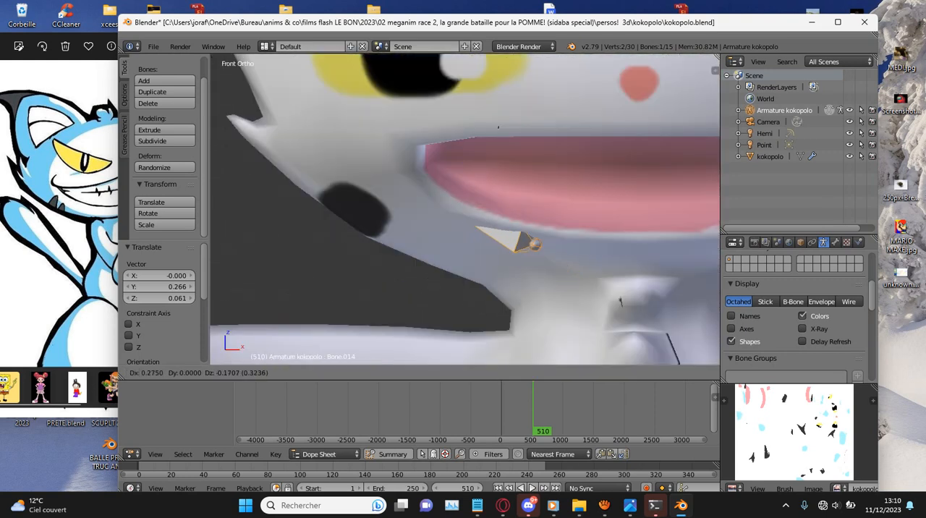
click(479, 216)
- Select the inner joint of the lower lip bone, enable the translate manipulator and move the joint along Y
right_click(533, 242)
middle_drag(533, 241, 650, 243)
click(382, 373)
middle_drag(409, 311, 470, 272)
drag(441, 254, 414, 253)
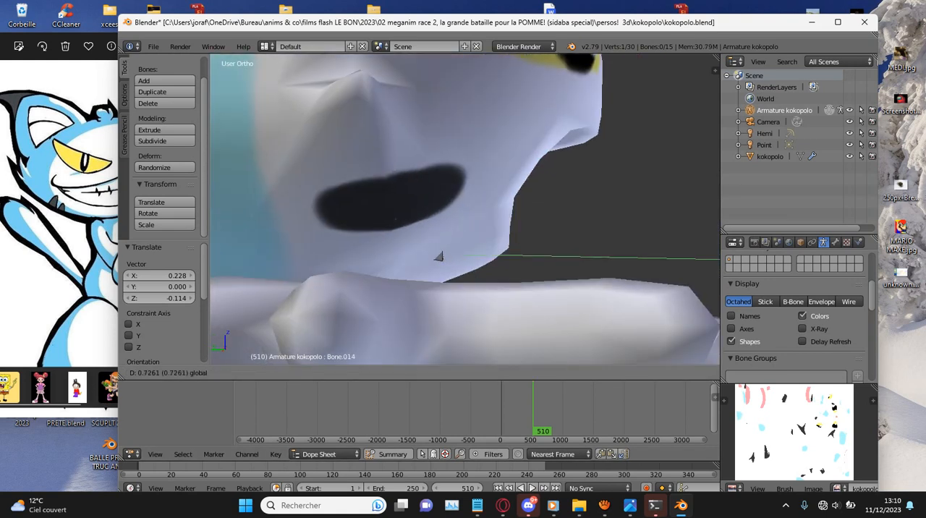
click(441, 256)
- In the wireframe front view, select both lip bones and duplicate them 5.270 in X and 0.027 in Z to the mouth's other side
key(KP_1)
key(a)
key(z)
scroll(475, 215, down, 3)
right_click(476, 215)
shift+right_click(462, 146)
shift+scroll(465, 209, down, 1)
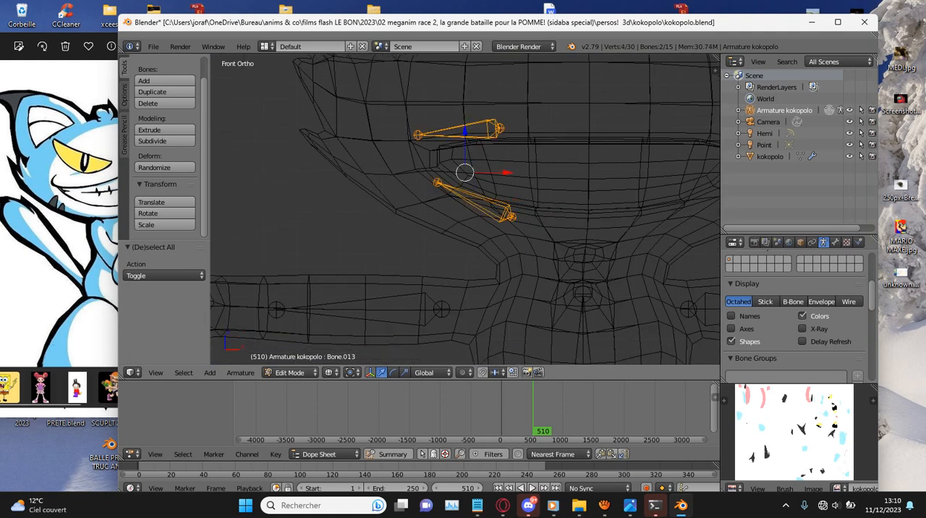
shift+scroll(466, 209, up, 2)
ctrl+scroll(465, 209, up, 5)
key(shift+d)
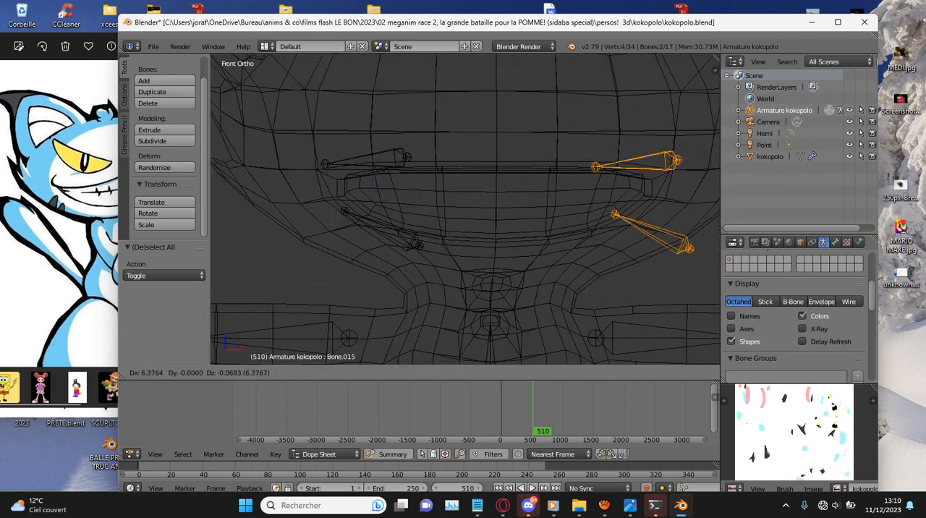
key(Return)
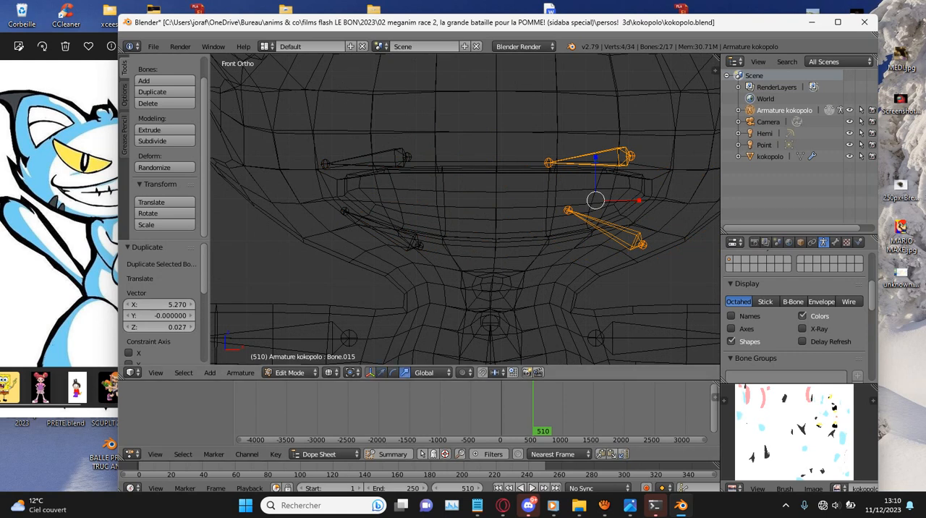
- Mirror the two duplicated lip bones by scaling them to -1 along X
key(s)
key(x)
key(Return)
click(160, 276)
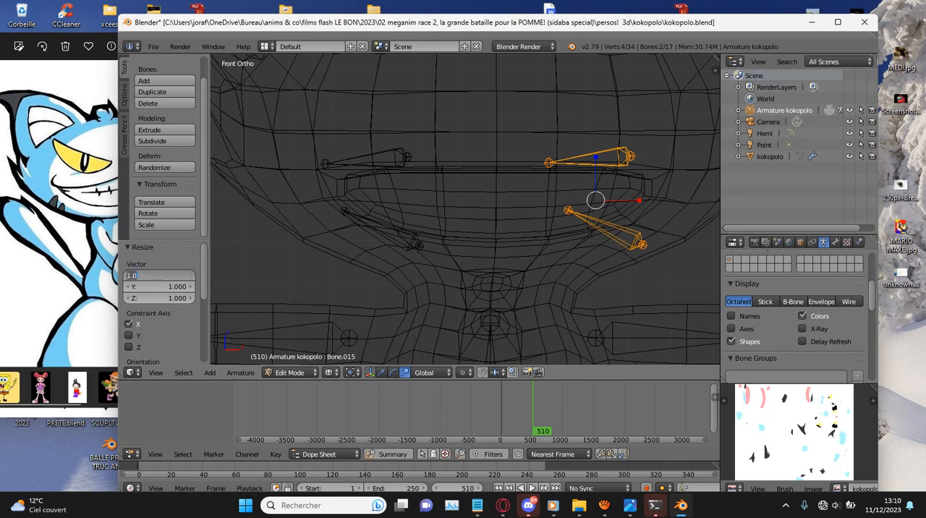
text(-1)
key(Return)
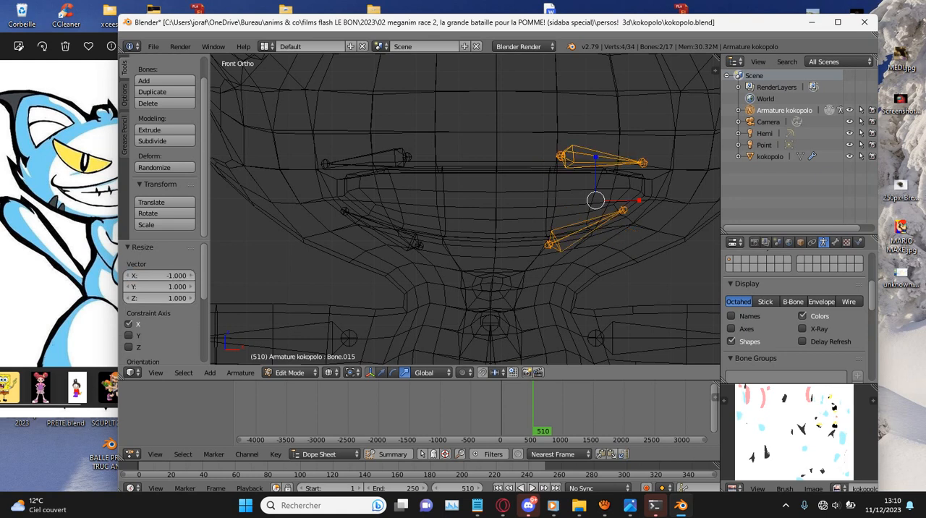
- Move the mirrored lip bones 0.642 in X and 0.014 in Z and view them on the shaded model
key(z)
key(z)
key(g)
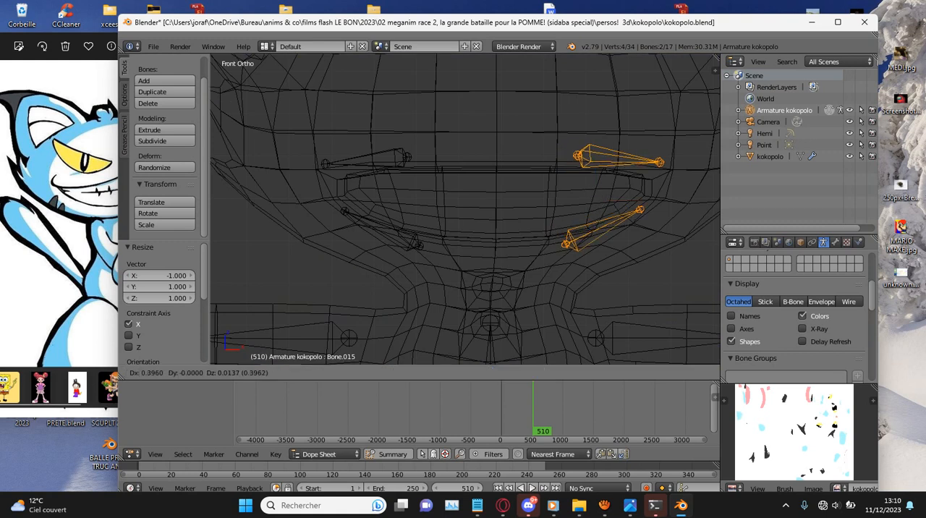
click(623, 200)
key(z)
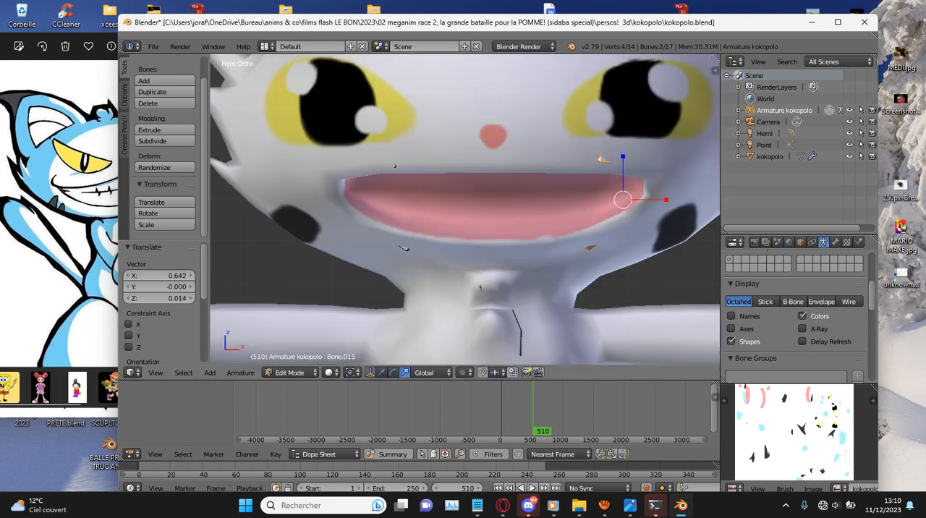
scroll(466, 209, down, 6)
mouse_move(466, 209)
middle_down()
mouse_move(423, 215)
mouse_move(474, 211)
middle_up()
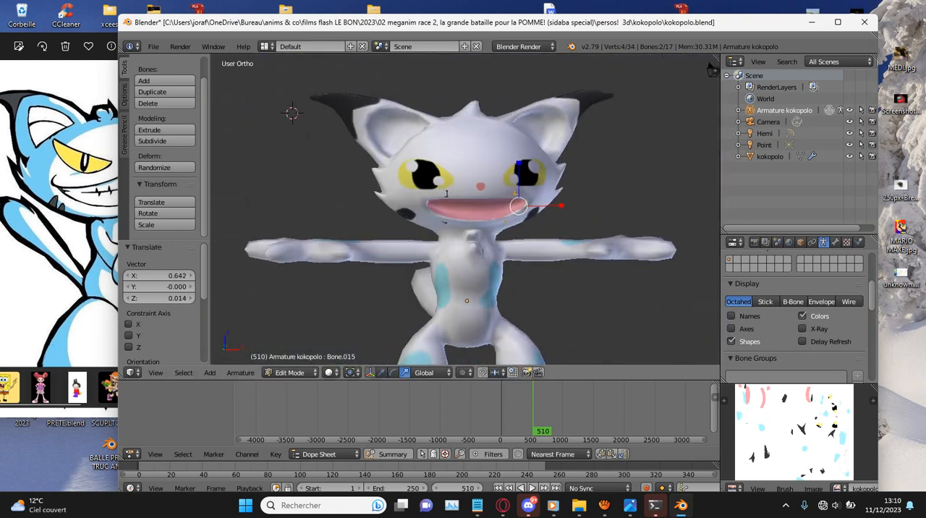
- Turn on X-Ray, duplicate the upper lip bone above the cat's right eye, rotated 12.4° and shifted 0.329, -0.060, 0.059 in X, Y, Z
click(803, 328)
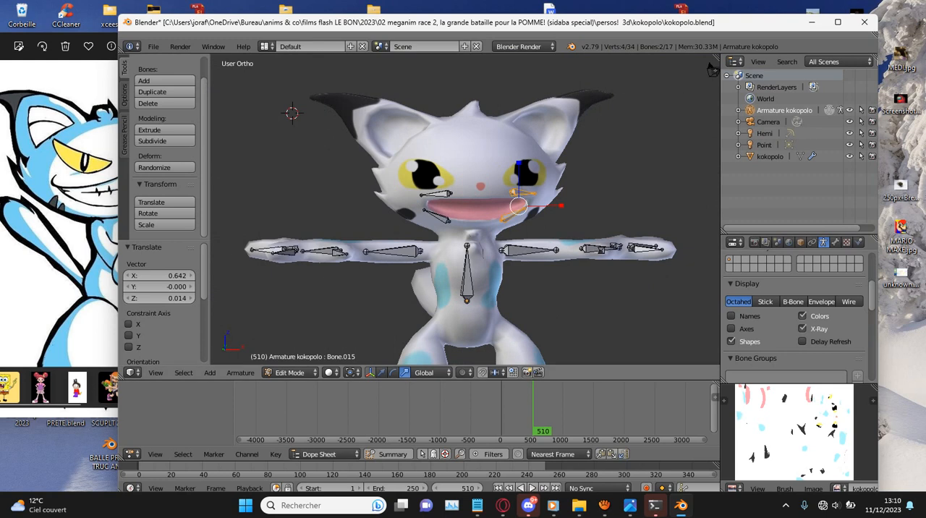
scroll(465, 209, up, 4)
right_click(406, 176)
key(shift+d)
click(372, 98)
key(g)
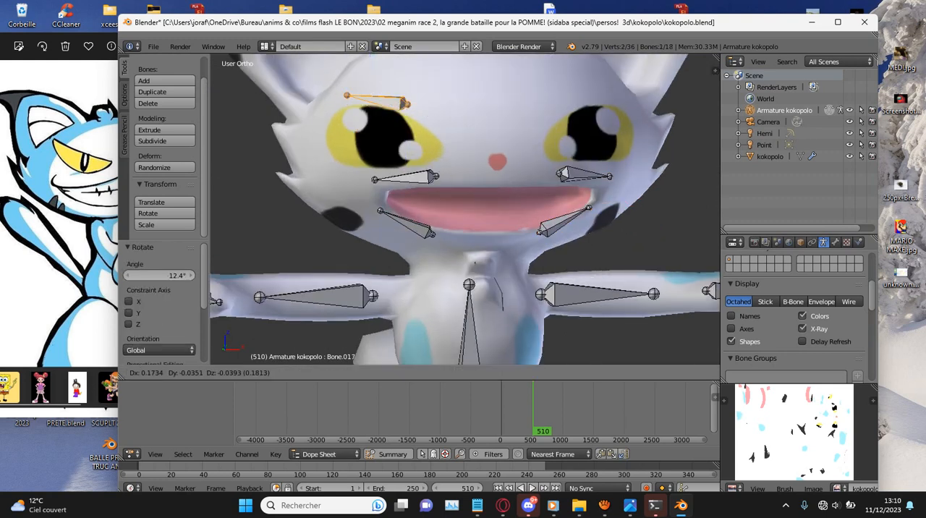
click(382, 95)
- In the top view, scale the brow bone by 1.454, rotate it about 11° and move it along the forehead
key(KP_7)
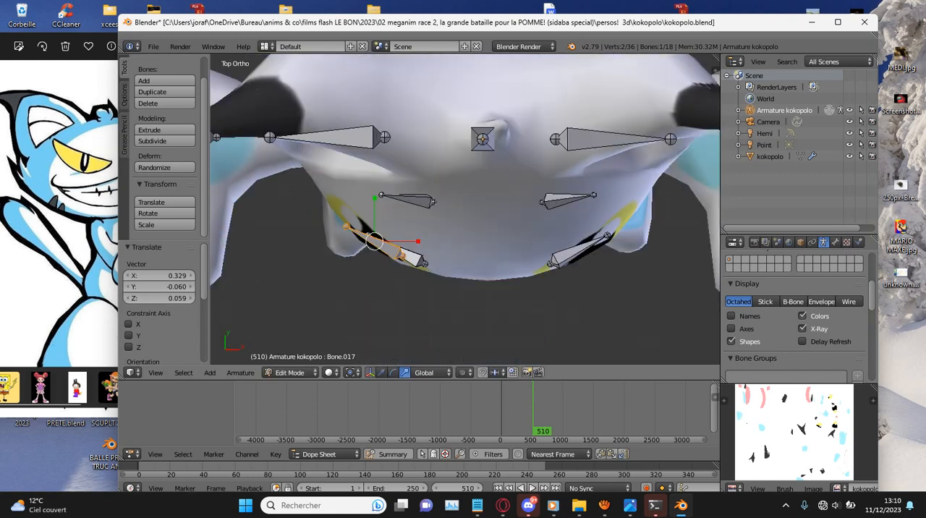
key(s)
click(469, 323)
key(r)
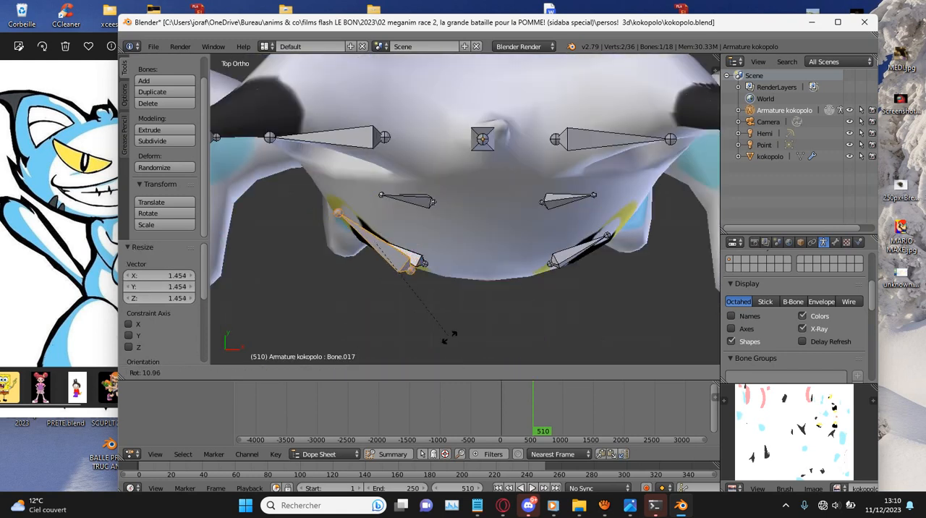
click(447, 338)
key(g)
click(453, 311)
- Turn off X-Ray, move the brow bone 0.098 in X and -0.020 in Y, and lower it -0.138 in Z in the front view
click(802, 329)
key(g)
click(636, 317)
key(KP_1)
key(z)
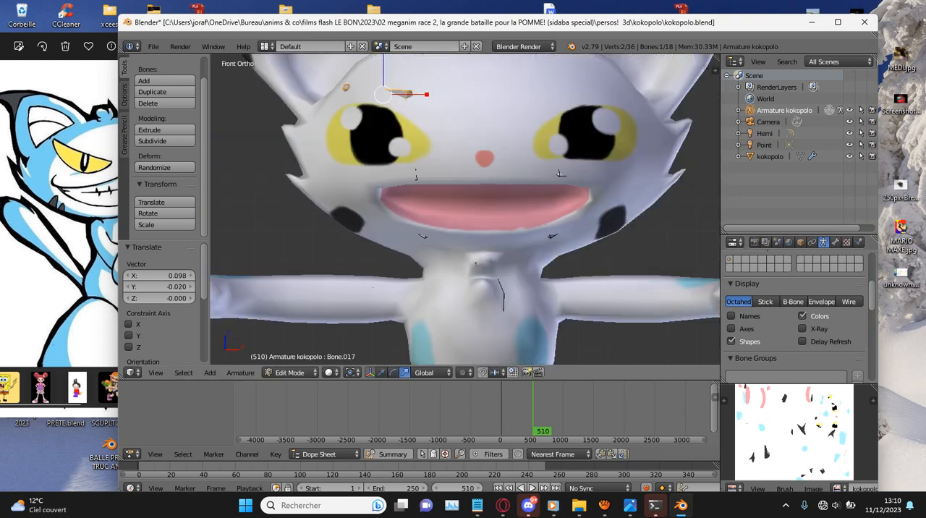
key(z)
key(g)
key(Return)
- In the top view, turn X-Ray on, duplicate the brow bone over the cat's left eye, and hide the tool shelf
key(KP_7)
key(z)
- Turn off X-Ray, move the left brow bone into the forehead and check both brow bones from the front
key(z)
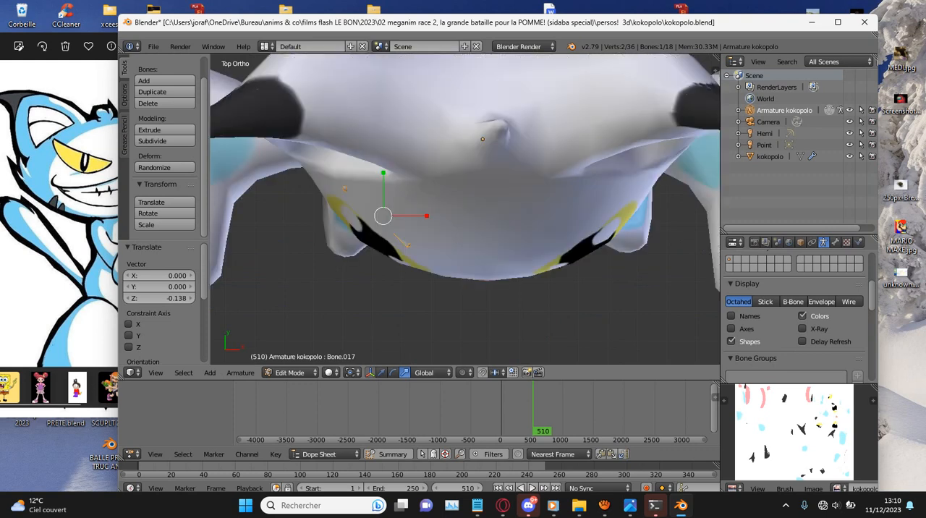
click(803, 329)
key(shift+d)
click(696, 211)
scroll(696, 212, up, 1)
scroll(697, 211, down, 1)
key(t)
- Rotate the duplicated brow bone to mirror the opposite one and move it along the forehead
key(r)
click(490, 281)
key(g)
click(496, 275)
click(803, 329)
key(g)
click(695, 289)
key(KP_1)
key(z)
key(z)
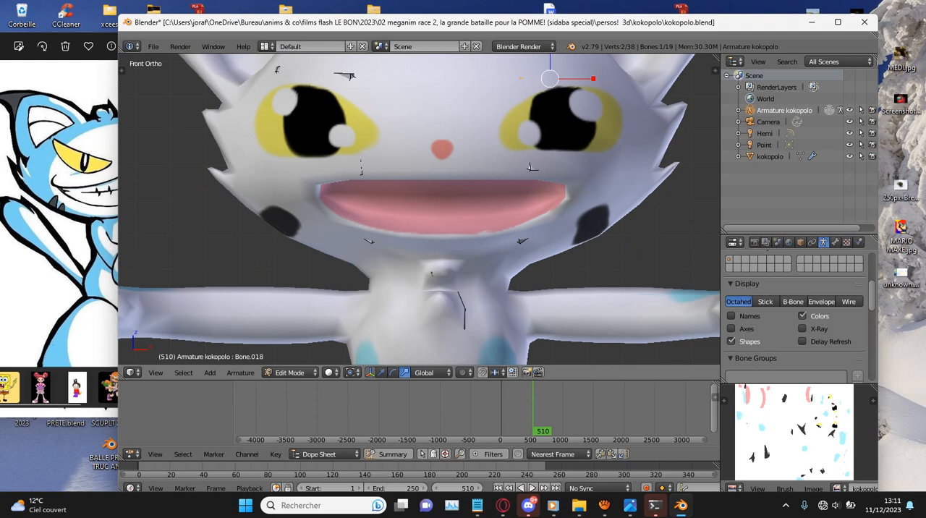
scroll(420, 210, down, 3)
scroll(419, 210, up, 2)
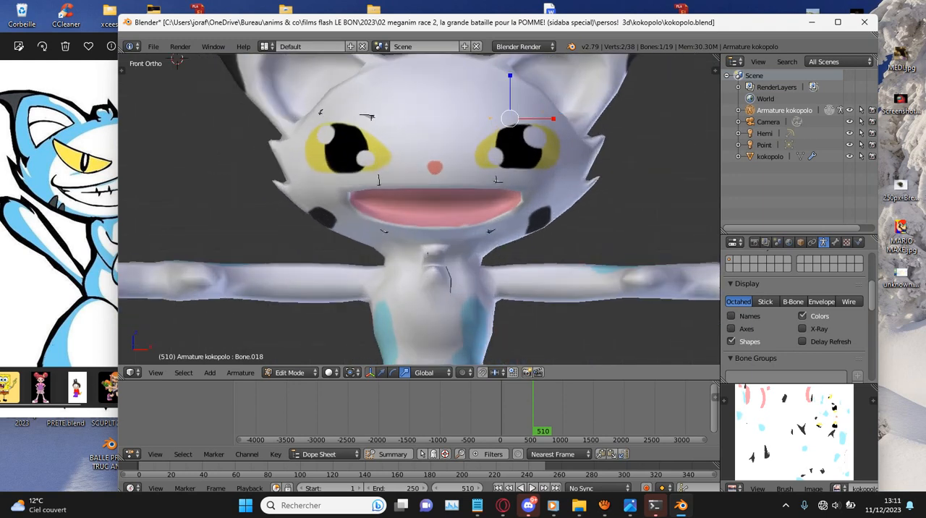
scroll(419, 210, up, 2)
scroll(419, 210, down, 4)
scroll(420, 210, up, 1)
middle_drag(420, 210, 358, 216)
- In the wireframe front view, duplicate the torso bone, tilt it outward and place it inside the cat's left ear
key(KP_1)
key(z)
scroll(655, 72, down, 2)
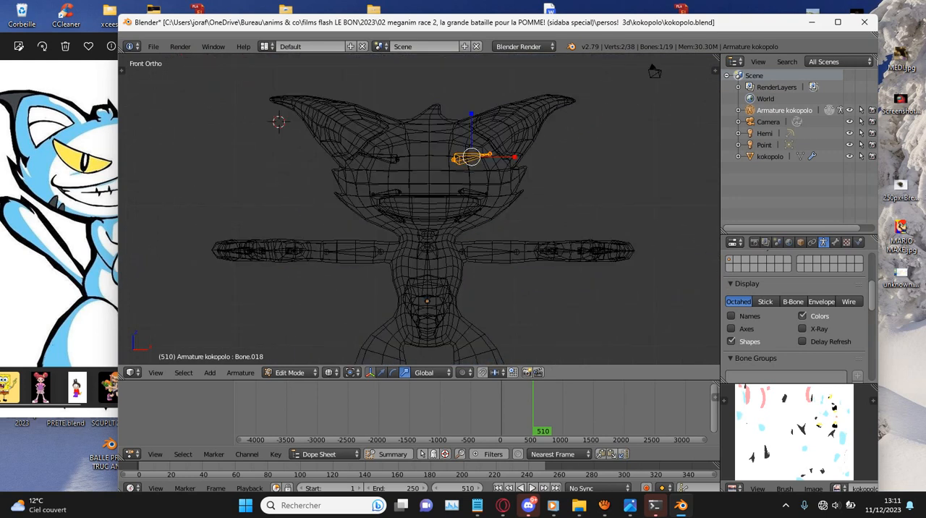
key(z)
key(z)
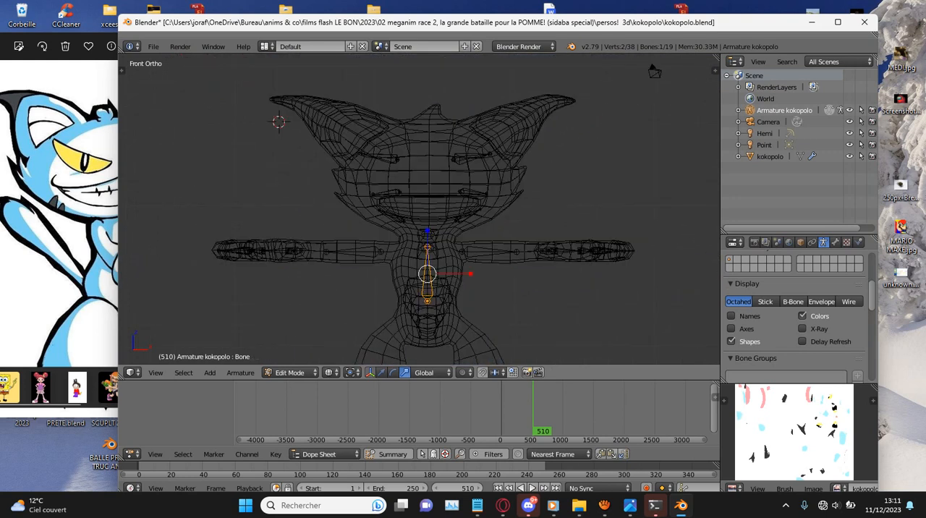
key(shift+d)
click(602, 122)
key(r)
click(568, 175)
key(g)
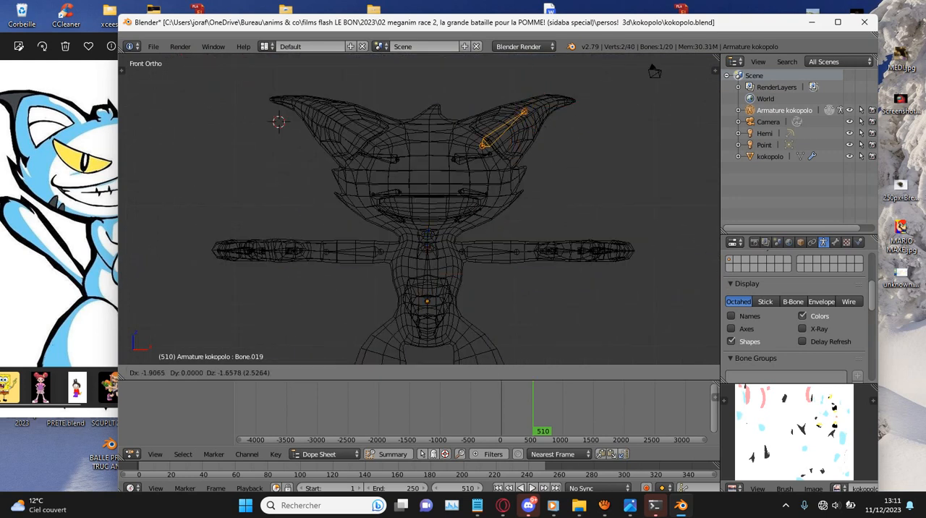
click(545, 194)
- In the side view, move the left ear bone along Y into the ear and check it from above
key(KP_3)
key(KP_Decimal)
scroll(419, 210, down, 1)
key(g)
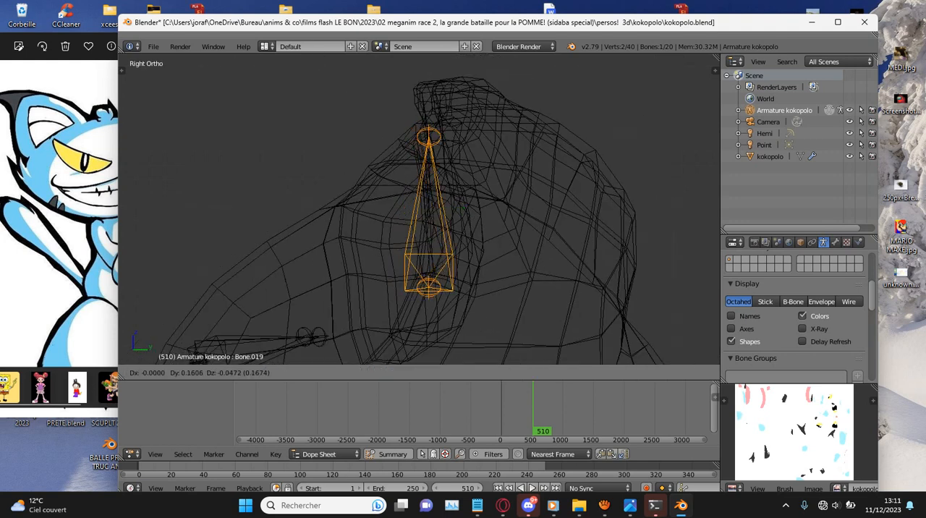
click(509, 236)
key(KP_7)
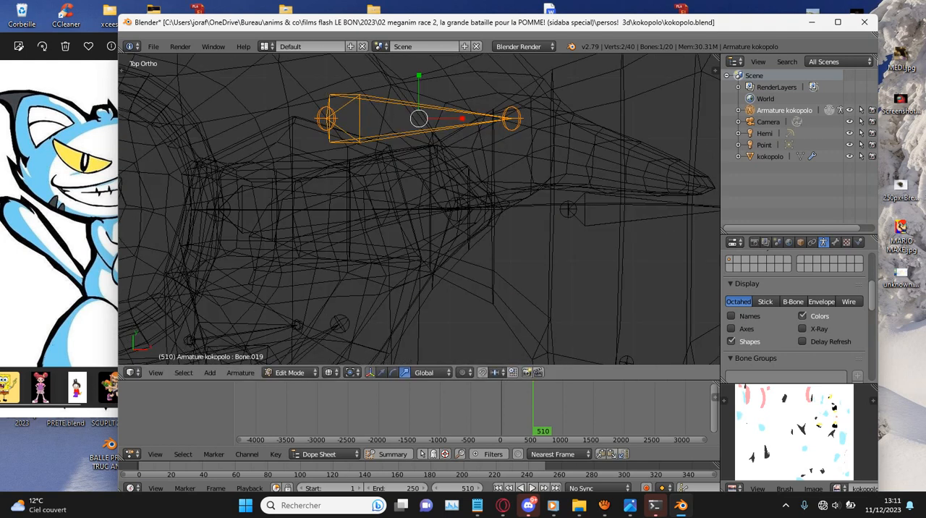
- In the front view, duplicate the ear bone to the cat's right ear and rotate it to lean the opposite way
scroll(419, 209, down, 5)
key(KP_1)
shift+middle_drag(419, 209, 641, 211)
key(shift+d)
click(378, 211)
key(r)
key(Escape)
- Move and enlarge the right ear bone to fit along the ear, and return to solid shading with X-Ray on
key(g)
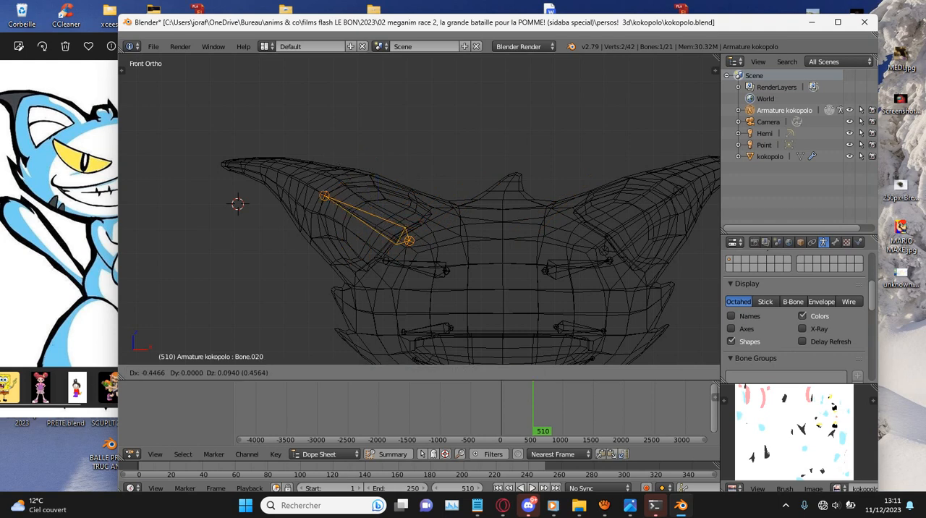
click(355, 212)
key(s)
click(354, 212)
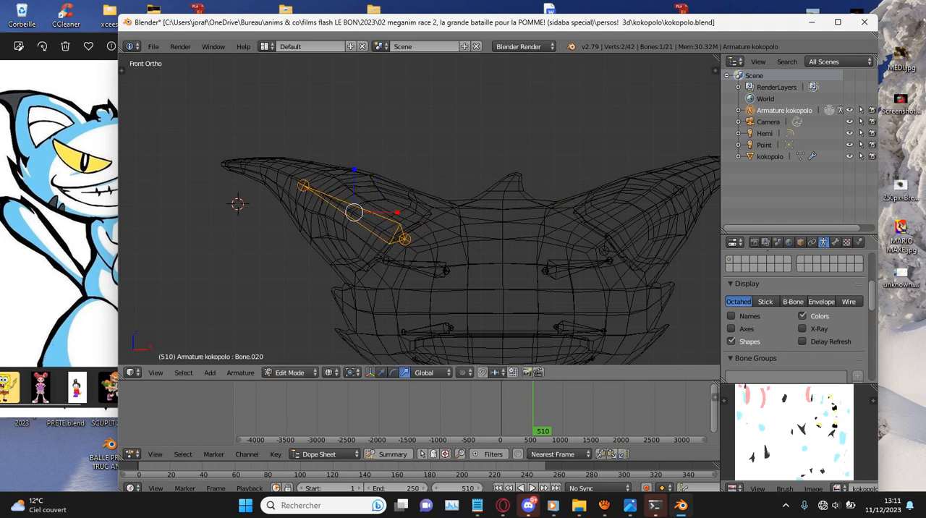
key(z)
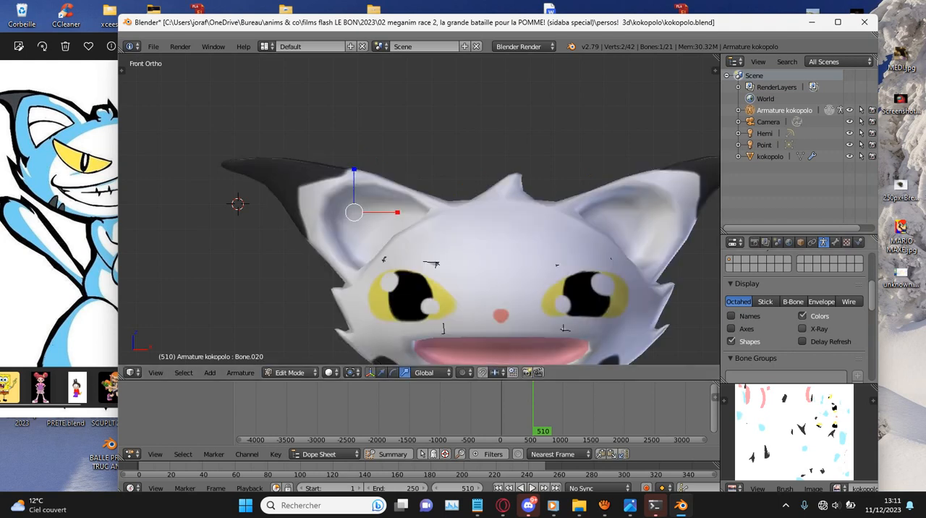
click(802, 329)
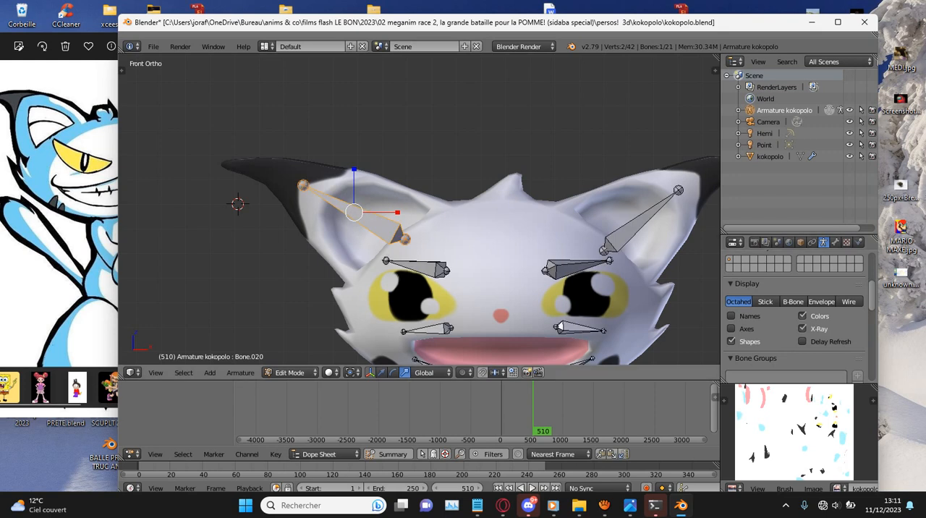
- Select the cat's left ear bone and rotate, scale and move it to match the opposite ear bone
right_click(645, 221)
scroll(679, 236, down, 2)
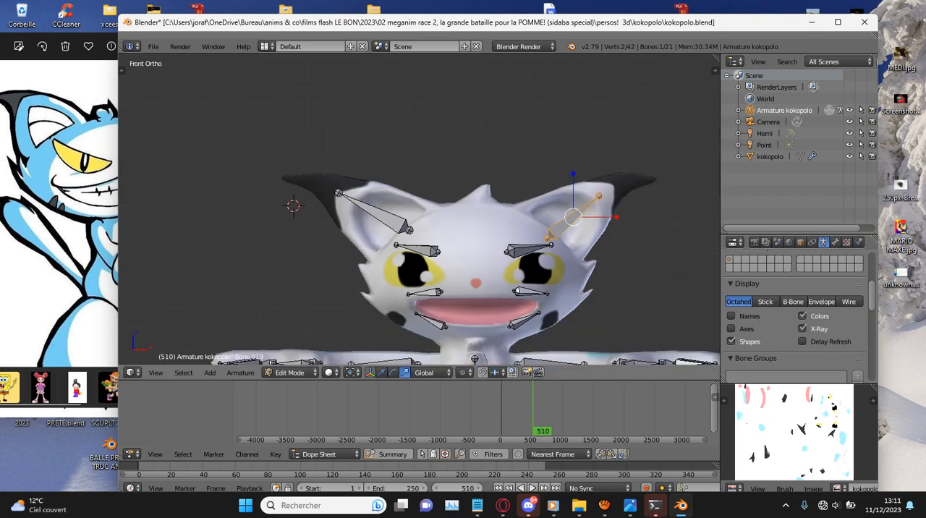
key(r)
key(s)
click(677, 260)
key(g)
click(674, 254)
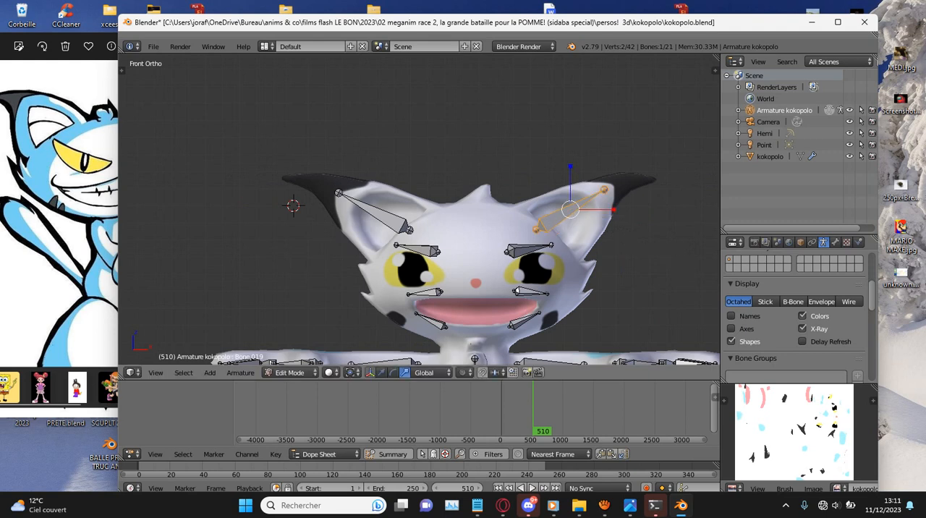
key(g)
click(677, 251)
key(r)
click(678, 246)
- Reposition the cat's right ear bone within its ear and save over the existing kokopolo.blend file
right_click(375, 213)
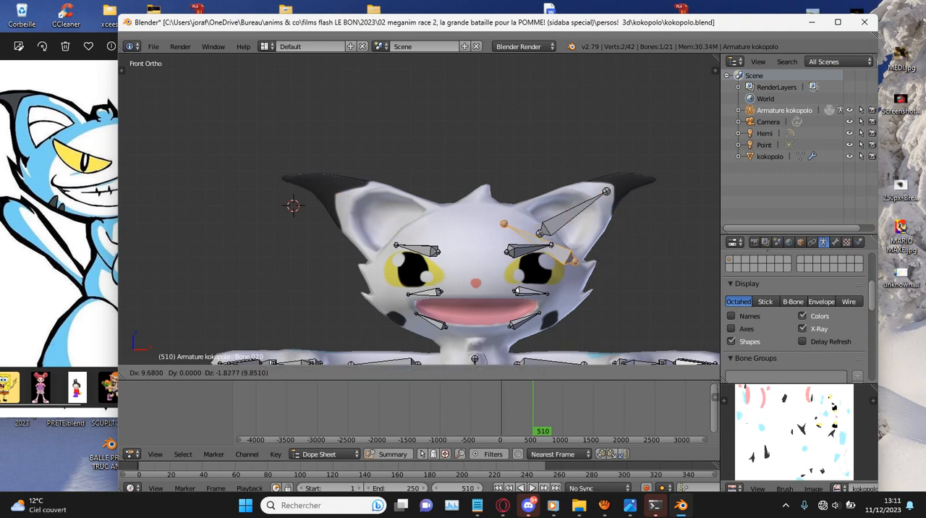
scroll(650, 106, down, 2)
shift+scroll(420, 217, down, 4)
key(ctrl+s)
key(Return)
- In the side view, duplicate the torso bone, flip it to point down and move it into the leg, about 0.146 in Y and -1.755 in Z
right_click(458, 219)
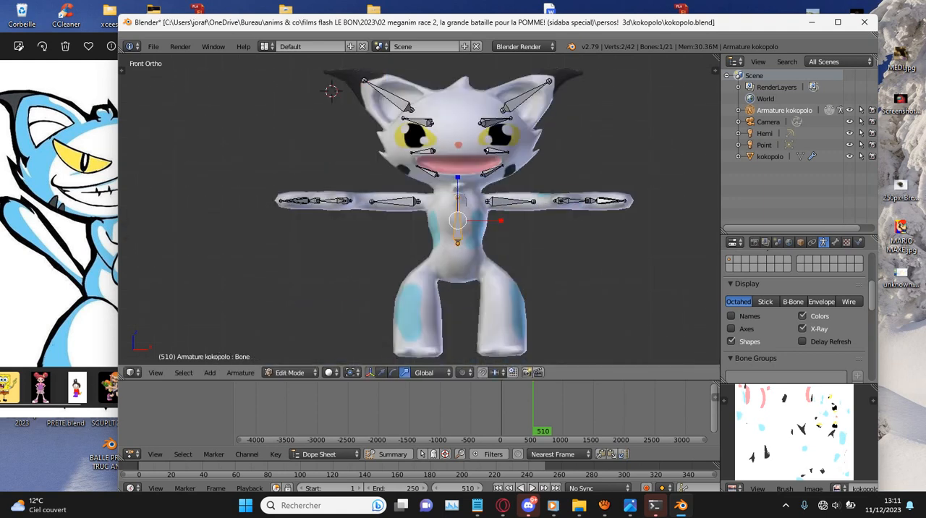
key(KP_3)
shift+scroll(458, 220, down, 6)
key(shift+d)
click(446, 287)
key(r)
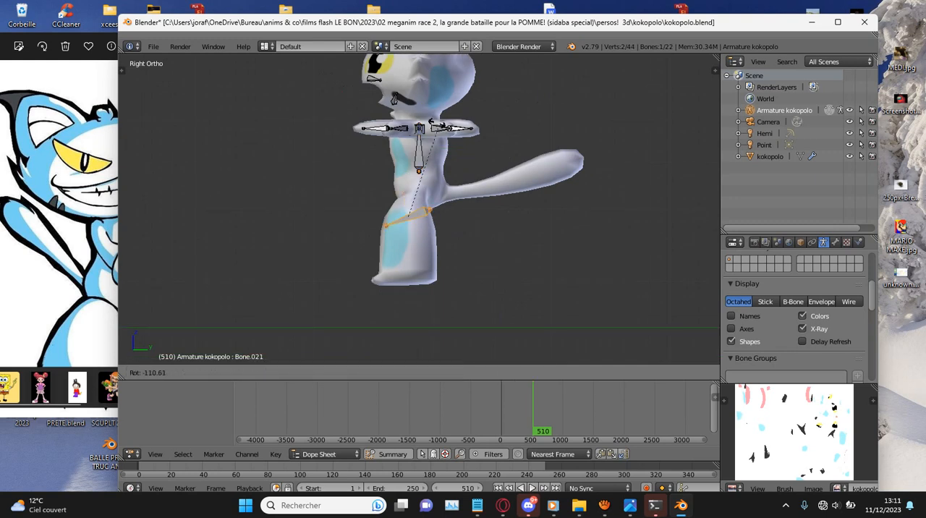
key(Escape)
key(g)
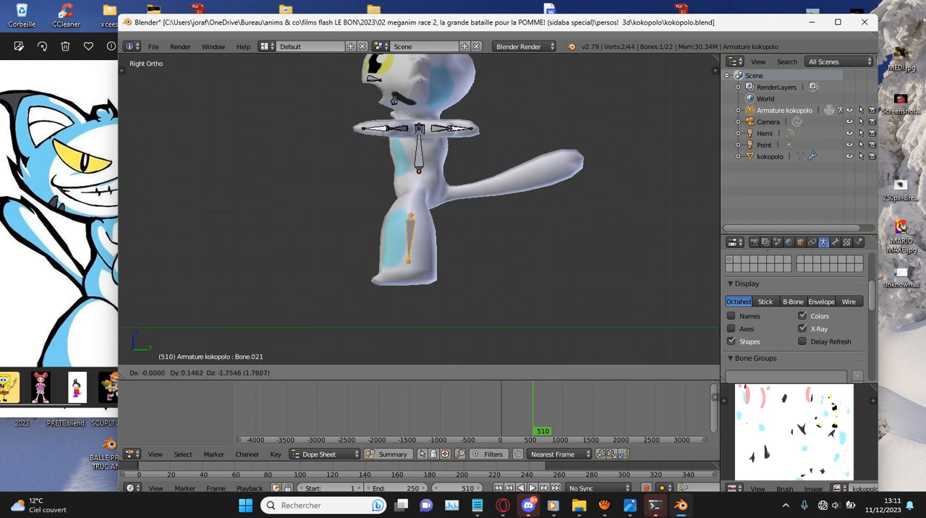
key(Return)
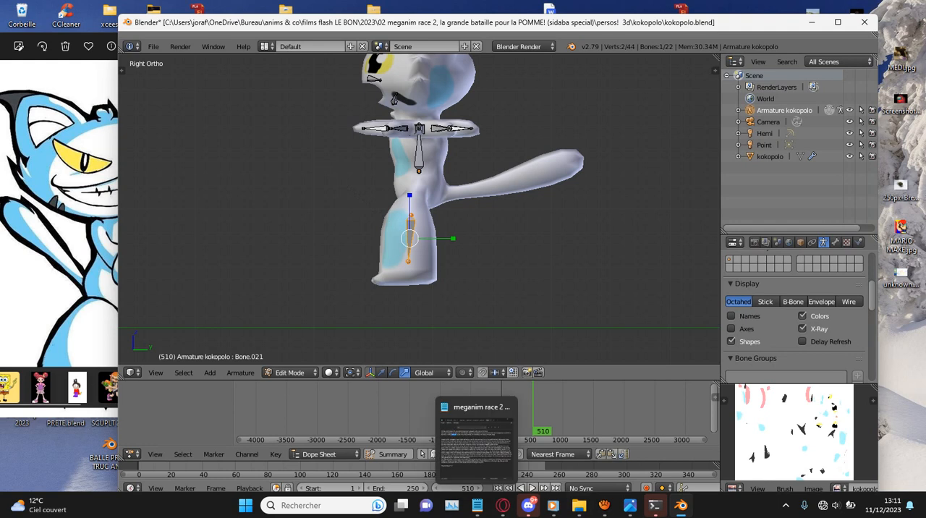
mouse_move(604, 505)
click(548, 445)
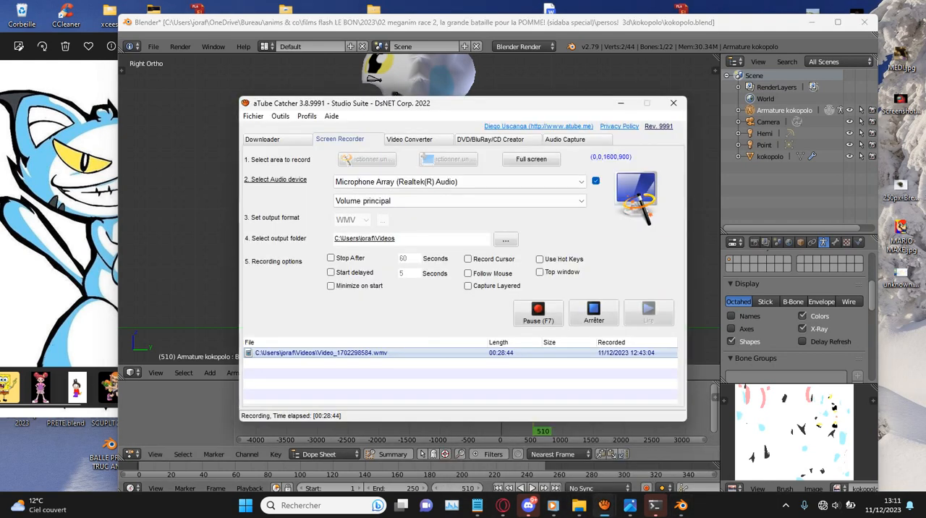
click(681, 506)
- In the front view, move the new leg bone into the cat's left leg and enlarge it to fit the leg's length
key(KP_1)
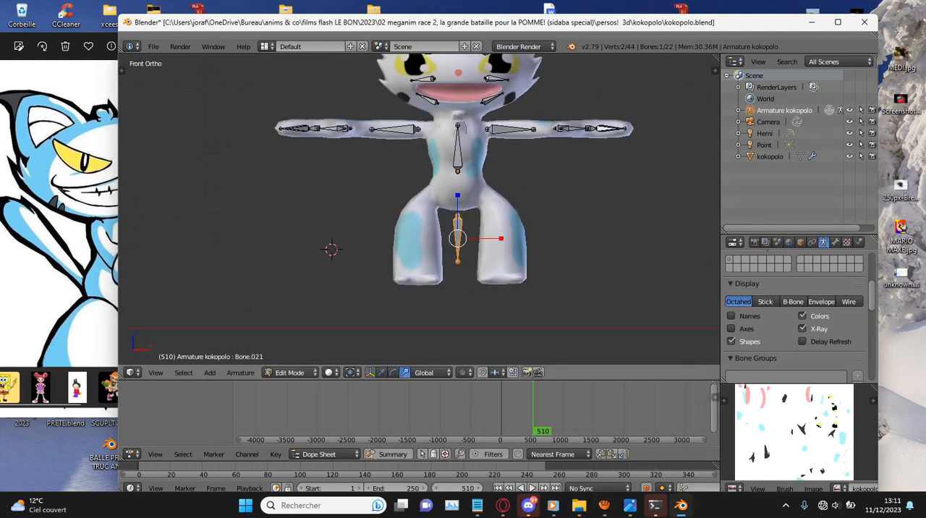
scroll(501, 284, up, 4)
key(f)
key(g)
click(594, 352)
key(s)
click(612, 68)
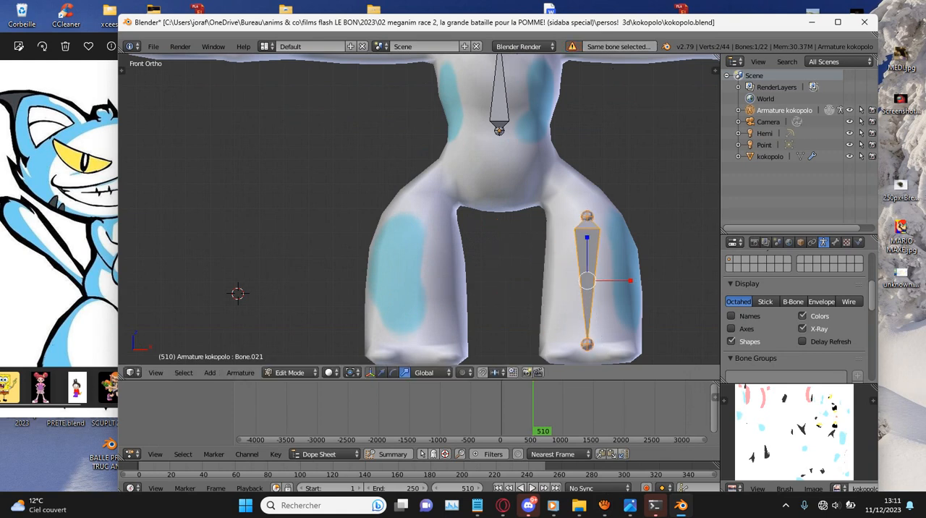
- Tilt the left leg bone slightly outward toward the foot and fine-tune its scale
key(r)
click(659, 138)
key(s)
click(664, 161)
key(r)
click(664, 163)
- Duplicate the leg bone into the cat's right leg, rotate it to mirror the left one, and reselect the left leg bone
key(shift+d)
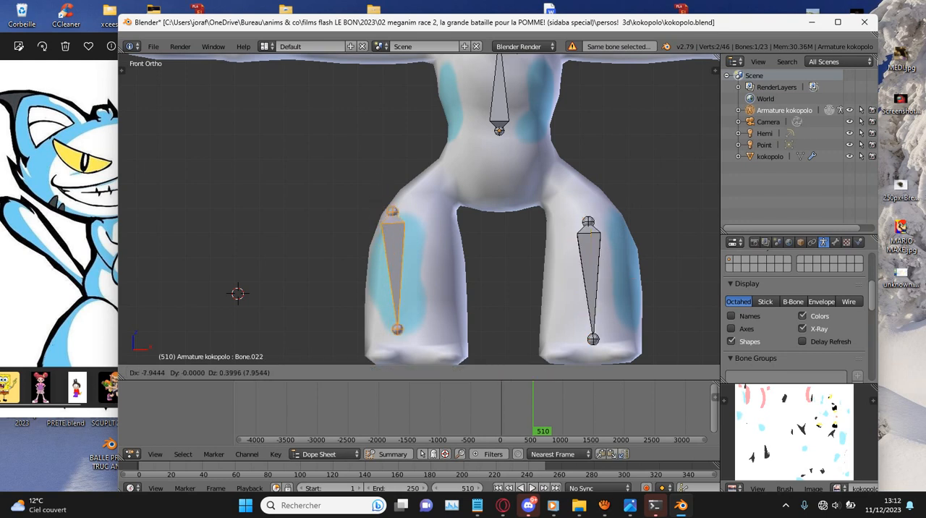
click(549, 170)
key(r)
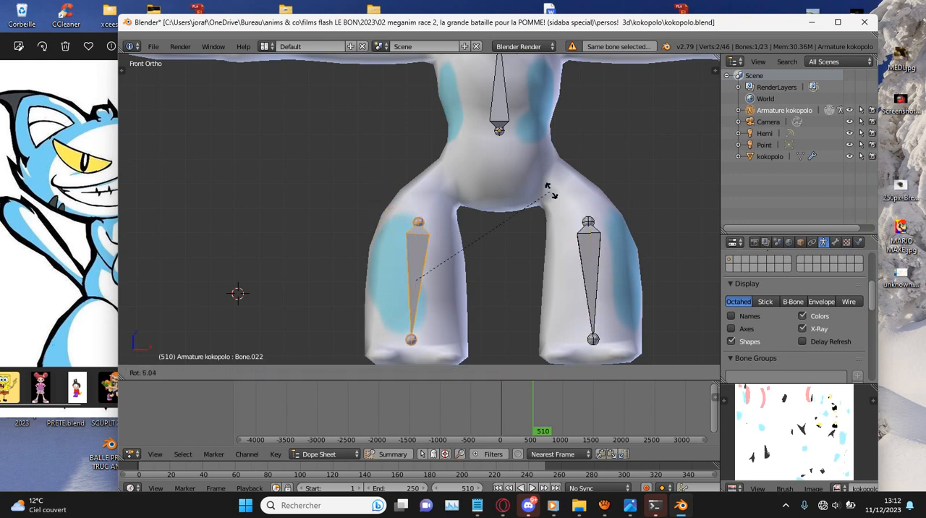
click(520, 212)
key(r)
click(549, 190)
right_click(593, 289)
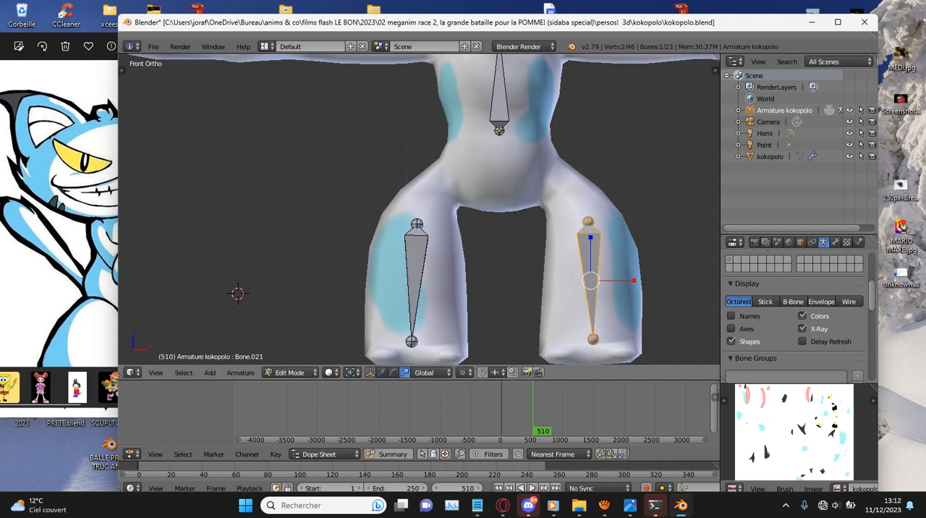
- Duplicate the left leg bone up to the cat's left hip, then rotate it and scale it down to fit between leg and torso
key(shift+d)
click(573, 210)
key(r)
click(592, 176)
key(s)
key(Return)
key(g)
key(Return)
- Duplicate the hip bone to the cat's right hip, rotate it to mirror the first, and align both hip bones with the body in side view
key(shift+d)
click(499, 198)
key(r)
click(448, 248)
key(g)
key(Return)
key(KP_3)
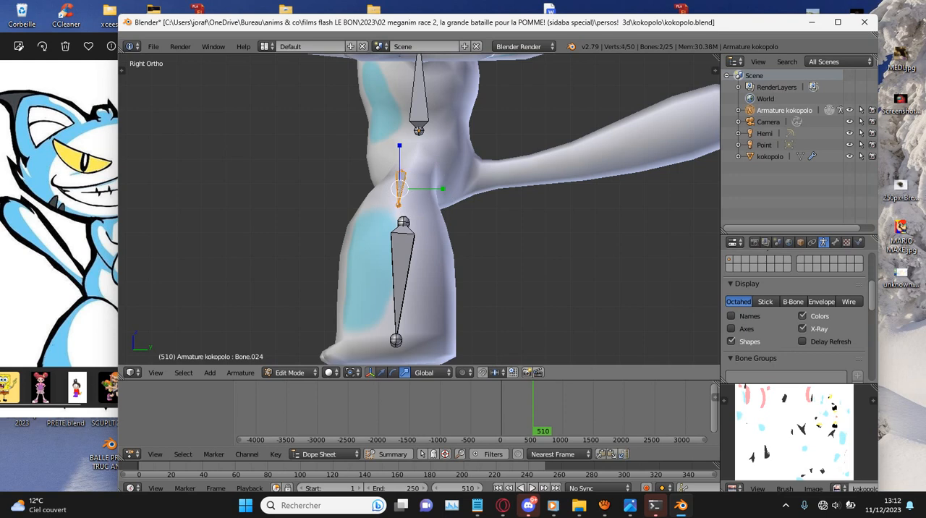
key(g)
key(Return)
- Duplicate the left leg bone into the left foot and rotate, scale and move it to lie flat along the sole
scroll(419, 210, down, 4)
middle_drag(419, 209, 517, 178)
scroll(419, 209, up, 3)
scroll(421, 210, up, 1)
right_click(549, 282)
key(KP_3)
key(shift+d)
click(506, 250)
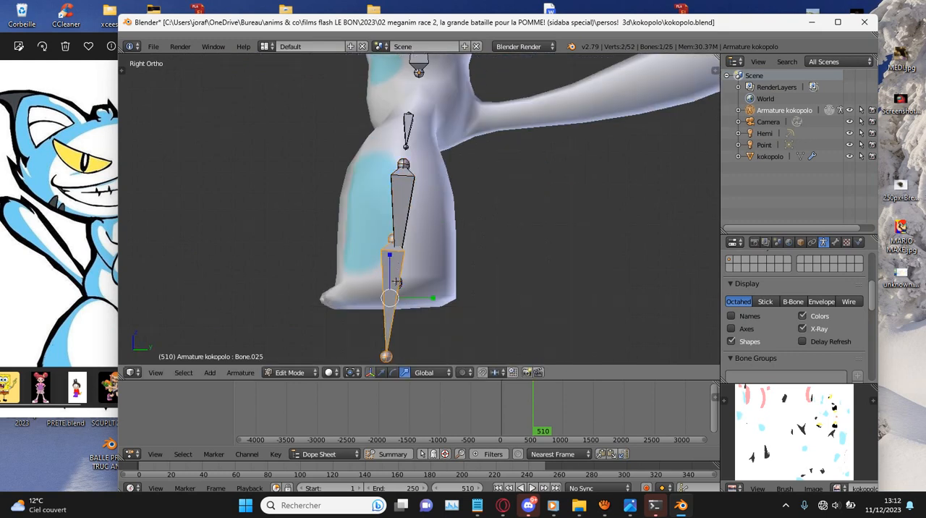
key(r)
click(478, 83)
key(s)
click(475, 168)
key(r)
click(518, 186)
key(g)
click(517, 184)
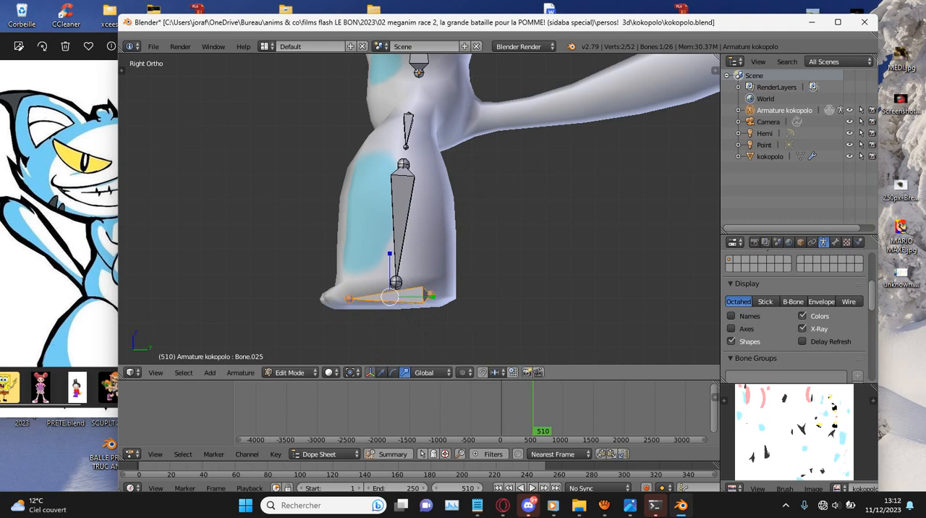
- In the bottom view, duplicate the foot bone into the cat's right foot and adjust its rotation
key(KP_1)
key(ctrl+KP_7)
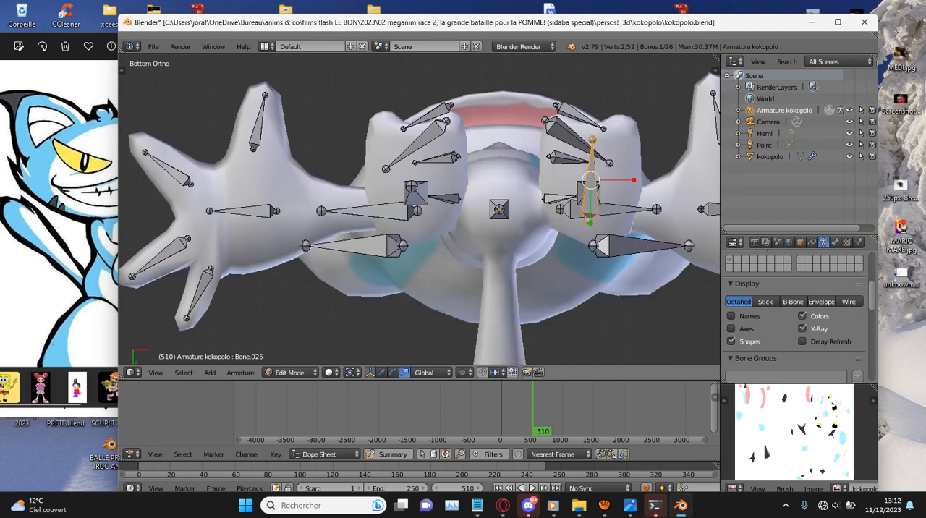
key(shift+d)
click(448, 124)
key(r)
click(451, 127)
- In the side view, duplicate the foot bone into the base of the tail and rotate it to follow the tail
key(KP_3)
scroll(451, 126, down, 4)
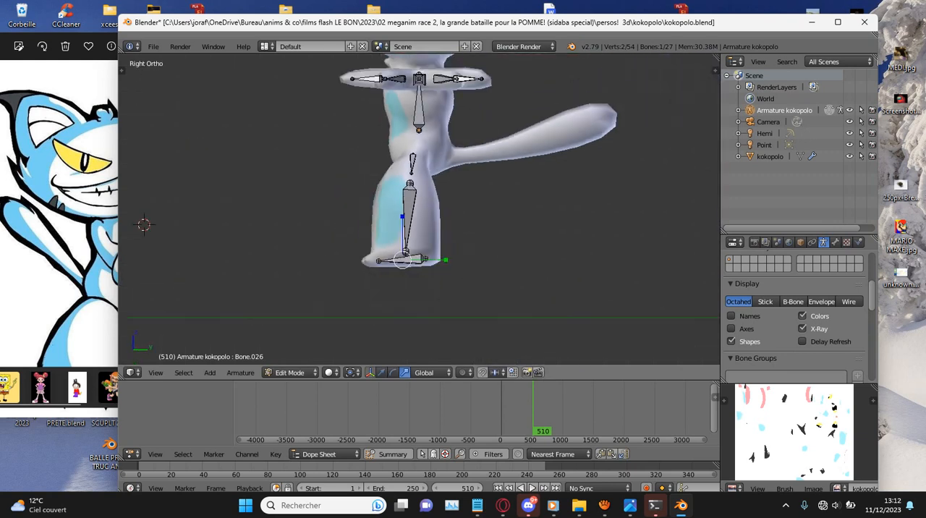
key(shift+d)
click(533, 218)
key(r)
click(458, 231)
scroll(457, 230, up, 3)
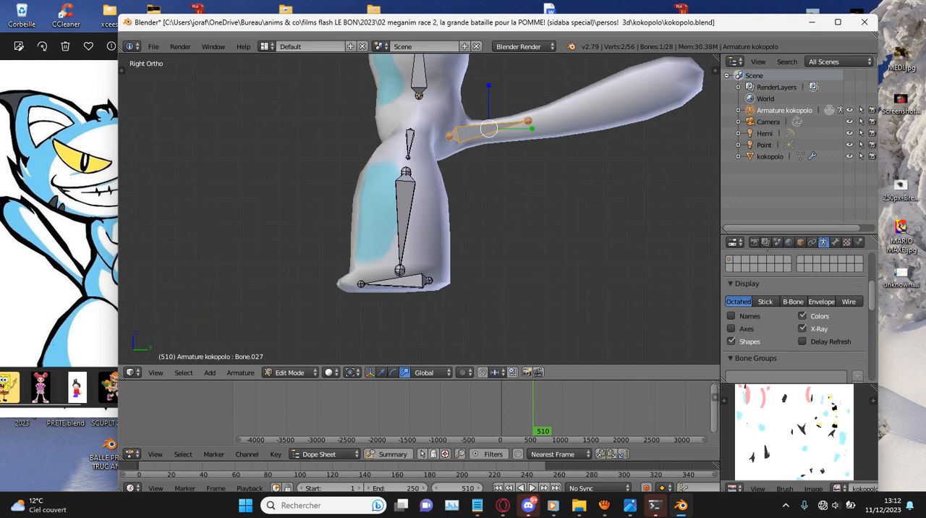
key(g)
key(Return)
- Duplicate the tail bone twice along the tail and fit the last bone into the tip
key(shift+d)
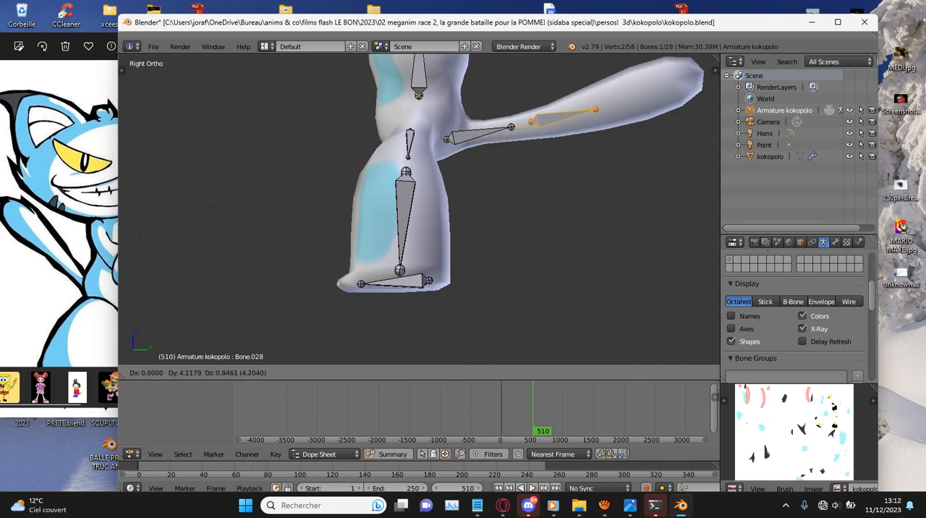
key(Return)
key(shift+d)
key(Return)
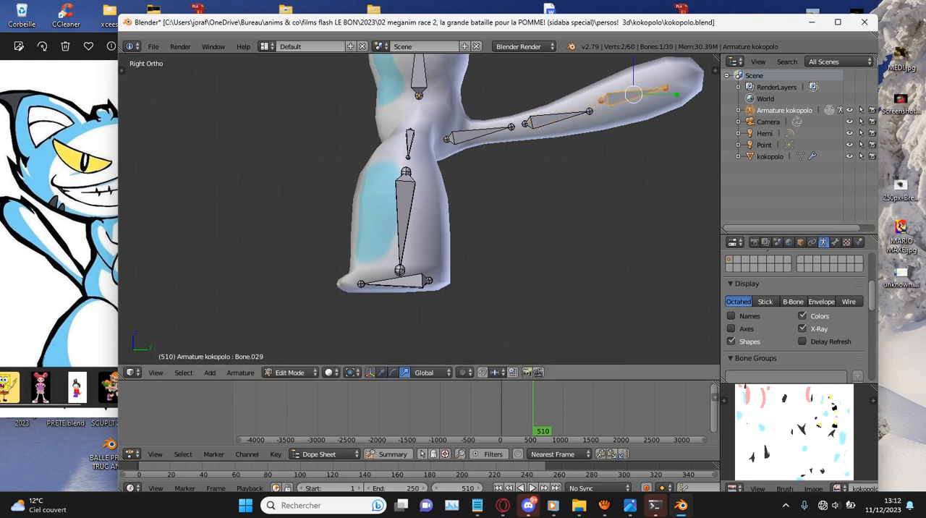
key(g)
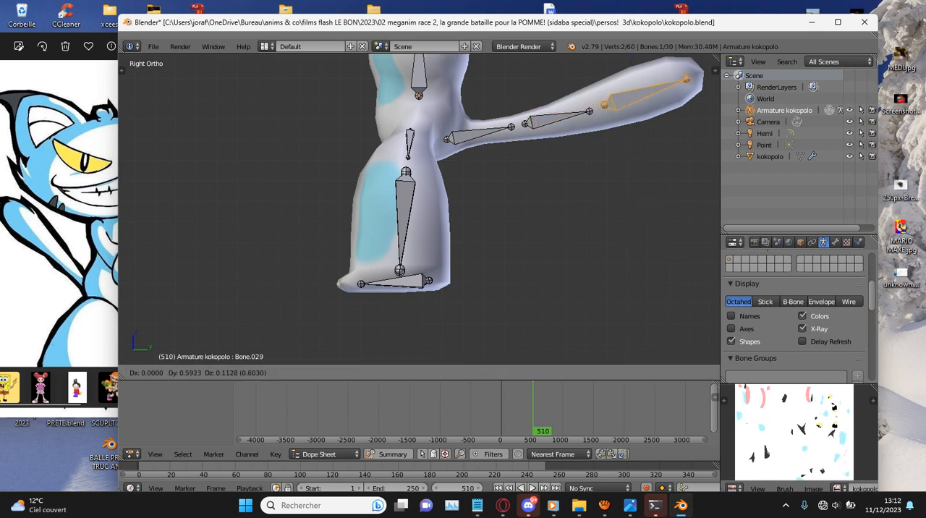
key(Return)
- Save the cat file over the existing kokopolo.blend
scroll(420, 181, down, 6)
middle_drag(325, 181, 470, 174)
scroll(471, 174, up, 1)
key(ctrl+s)
key(Return)
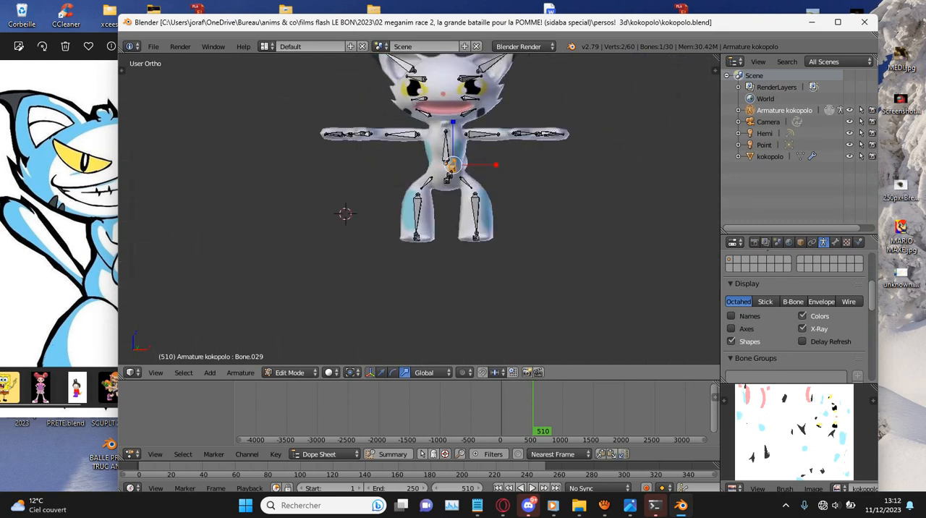
- Switch to Object Mode in the side view, add a cube mesh and move it to the height of the cat's head
key(KP_3)
click(290, 373)
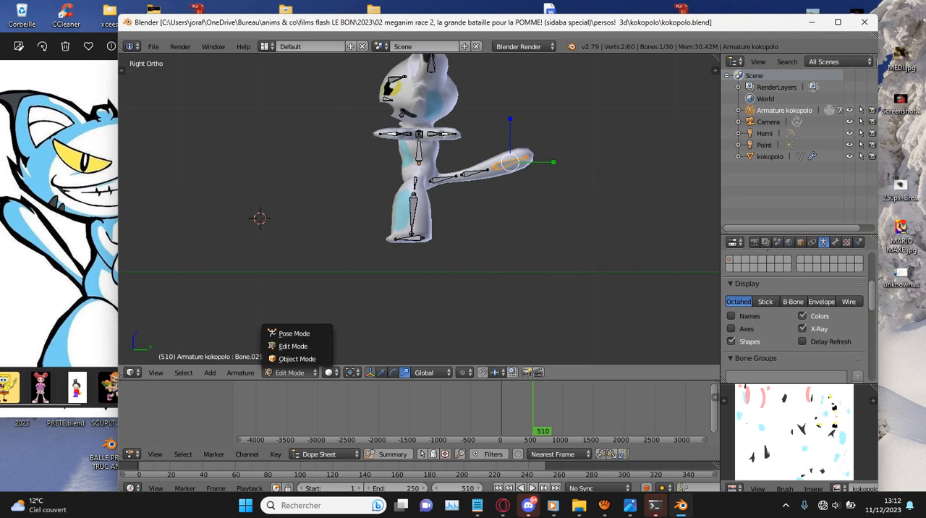
click(297, 359)
shift+scroll(376, 175, up, 3)
key(shift+a)
mouse_move(361, 112)
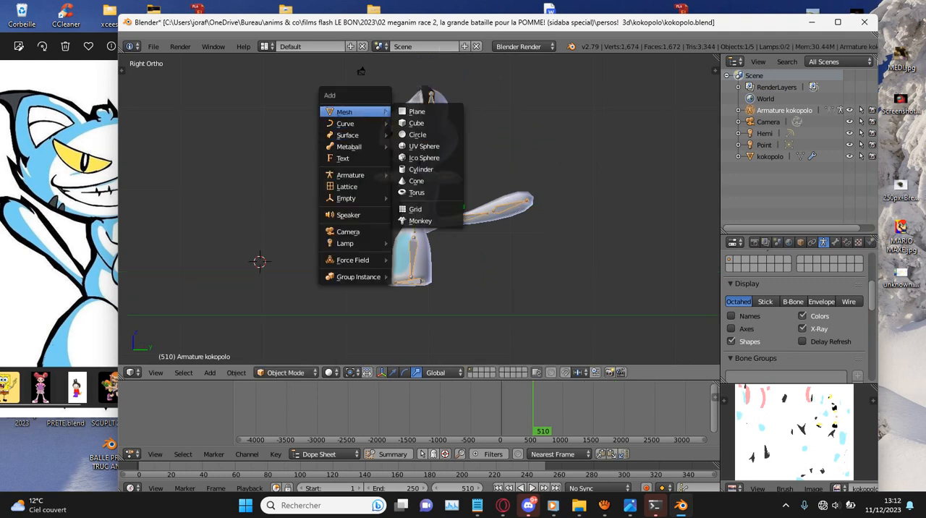
click(416, 122)
key(g)
click(489, 144)
- Smooth the cube with a subdivision modifier, extrude its front face forward and scale that face to about 0.68
key(KP_Decimal)
scroll(419, 210, down, 5)
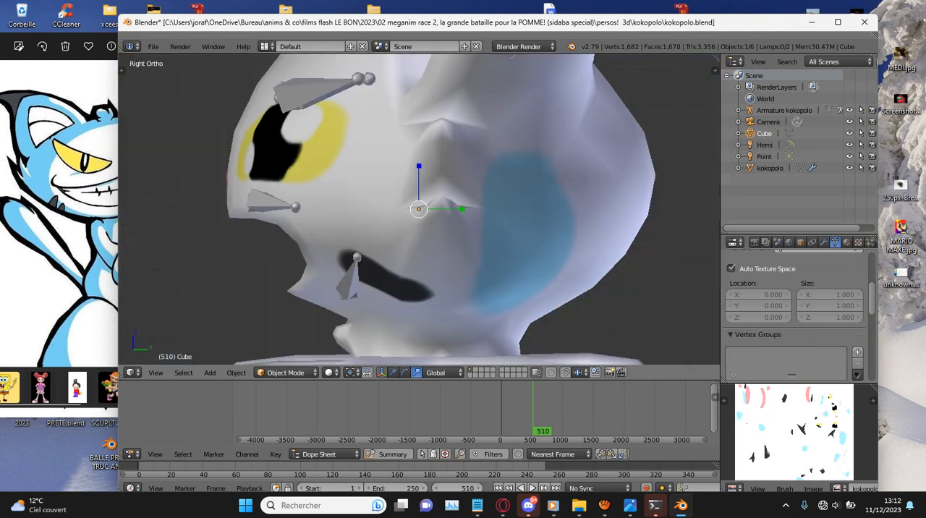
key(Tab)
key(z)
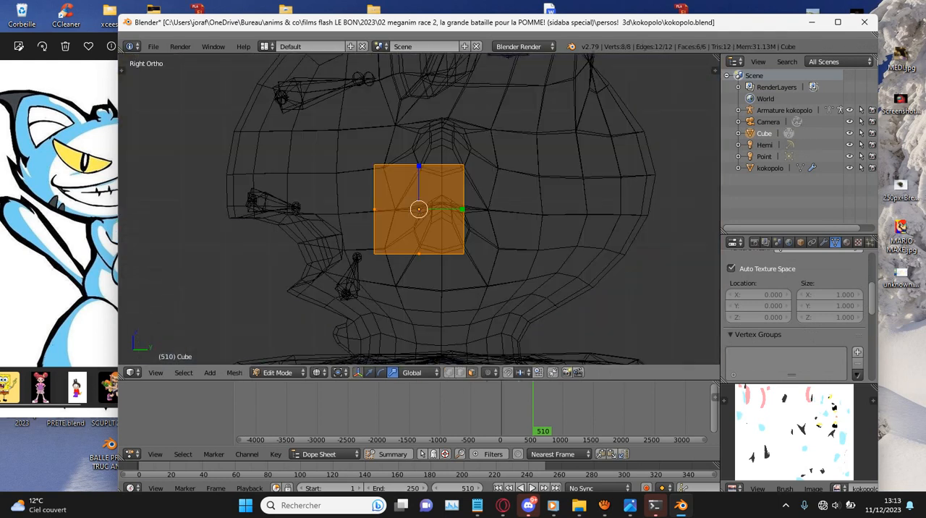
scroll(419, 209, down, 2)
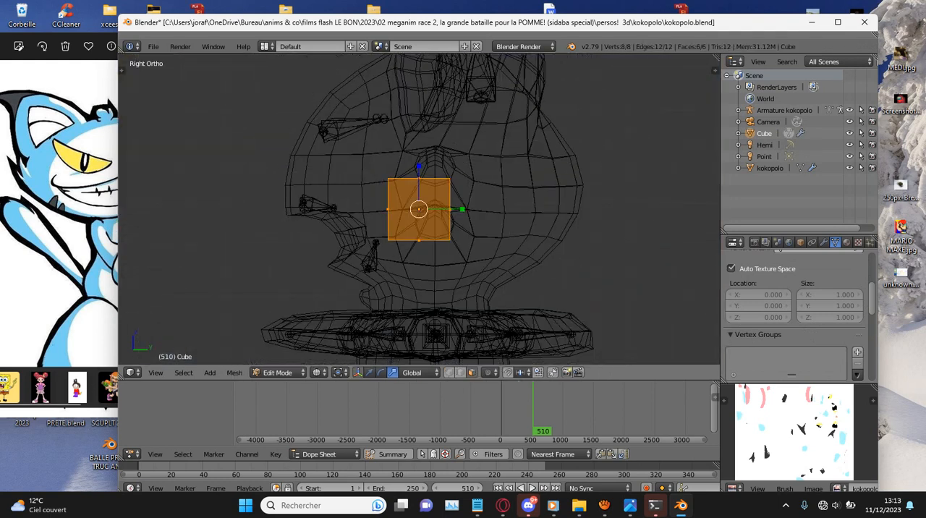
right_click(389, 209)
key(e)
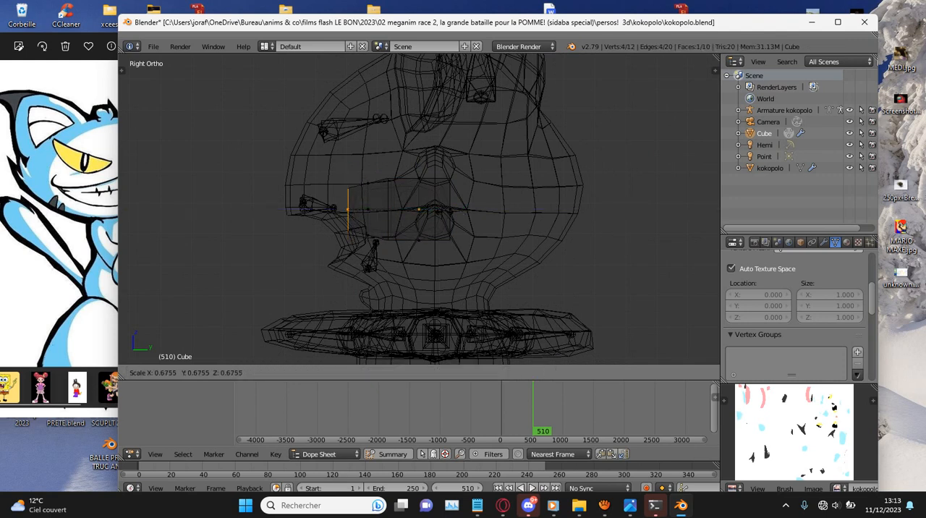
click(436, 220)
- Select the cube's whole mesh and stretch it to about 4 times its width along X
key(Tab)
middle_drag(436, 220, 544, 219)
key(Tab)
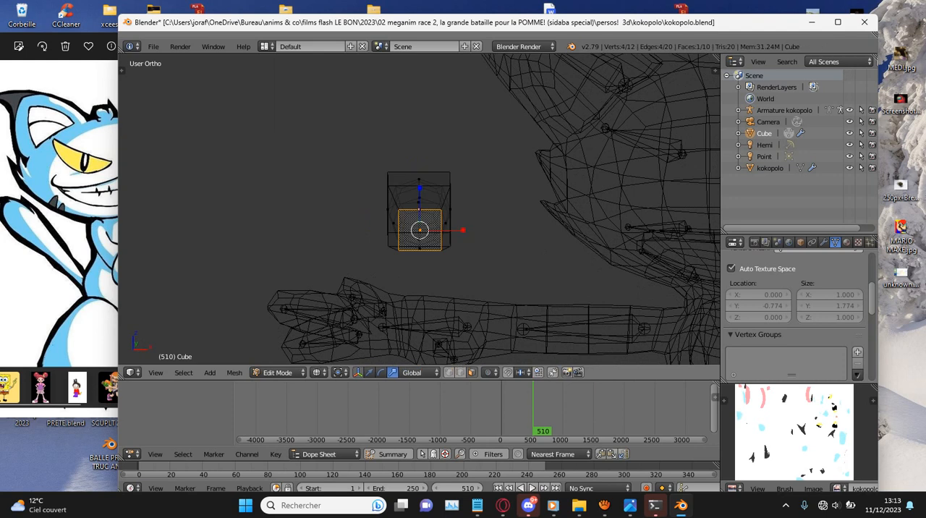
key(z)
key(z)
key(a)
key(a)
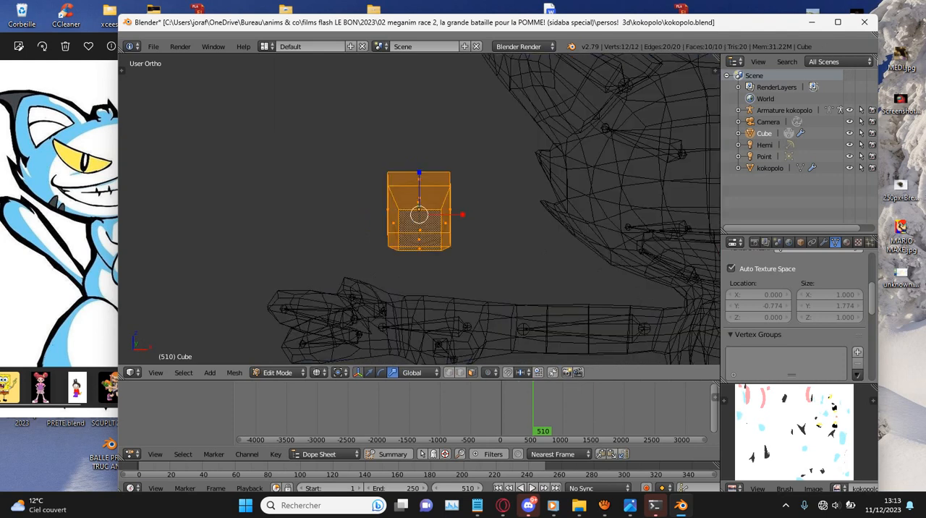
key(s)
key(x)
click(539, 215)
key(Tab)
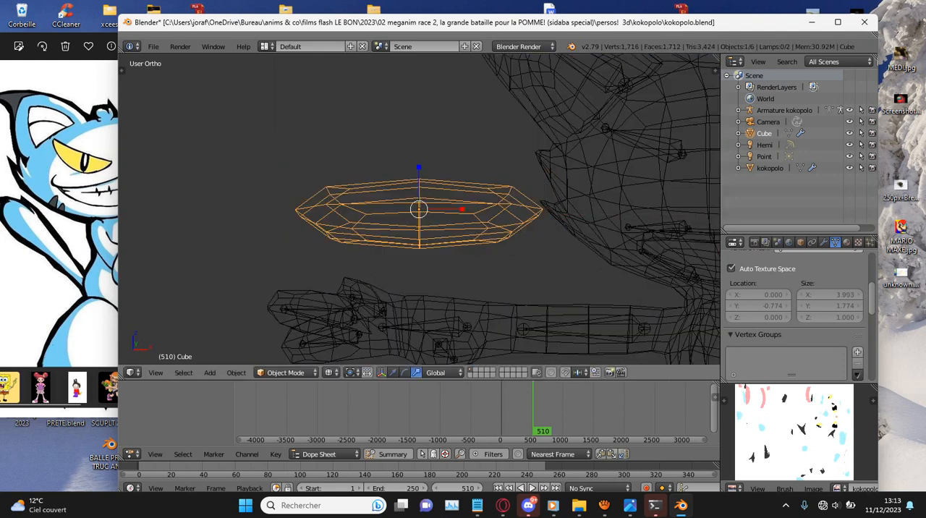
- Open the cube's name for editing in the scene's object list
key(KP_3)
double_click(765, 134)
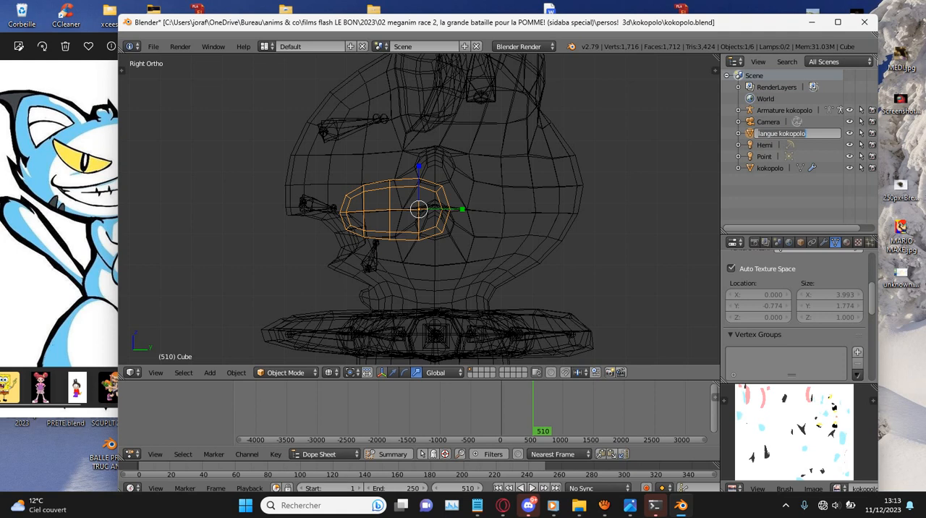
- Rename the cube as langue kokopolo and set its material's diffuse colour to pink
key(Return)
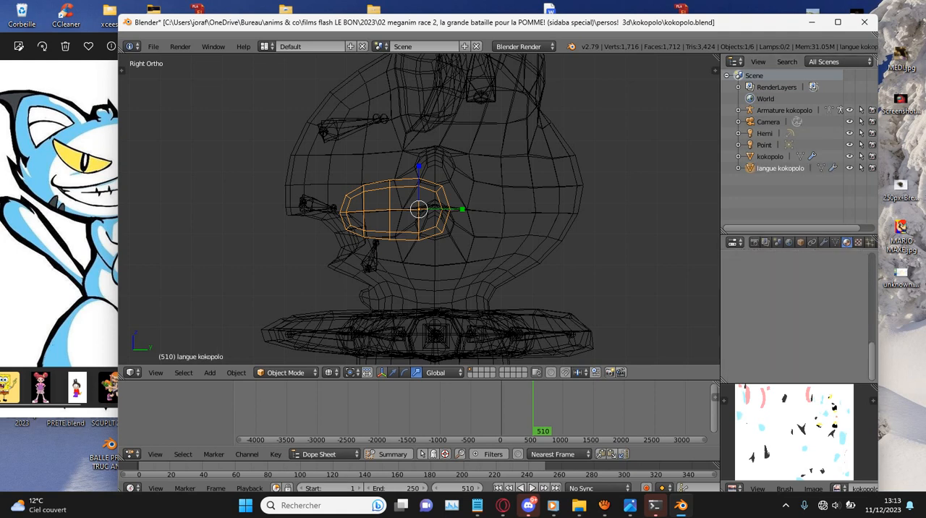
click(785, 319)
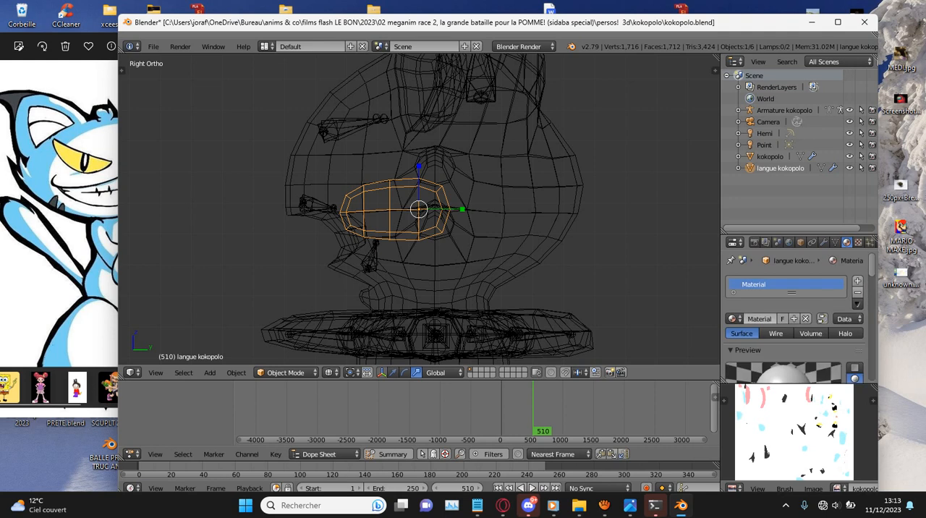
key(Return)
key(z)
middle_drag(517, 243, 623, 230)
scroll(786, 319, down, 4)
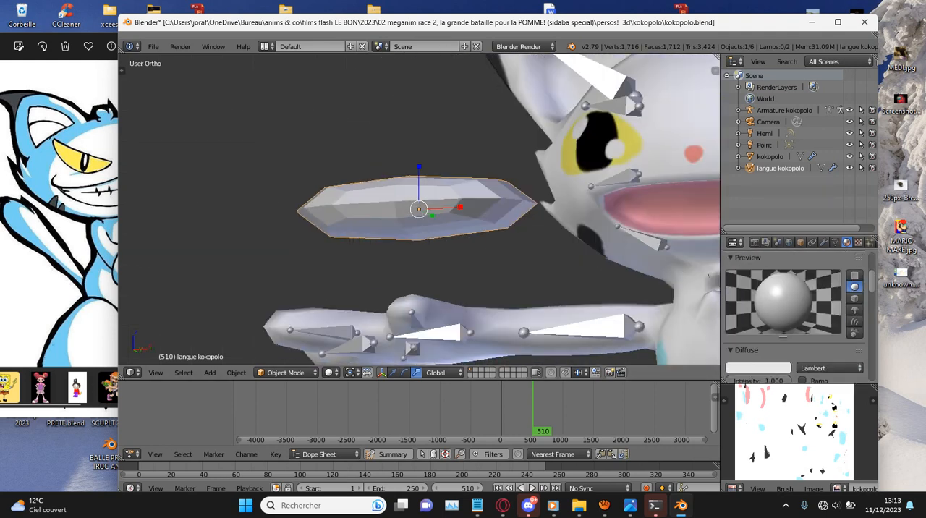
click(758, 368)
click(744, 265)
click(736, 267)
- Apply smooth shading to the pink tongue mesh
key(t)
key(t)
key(t)
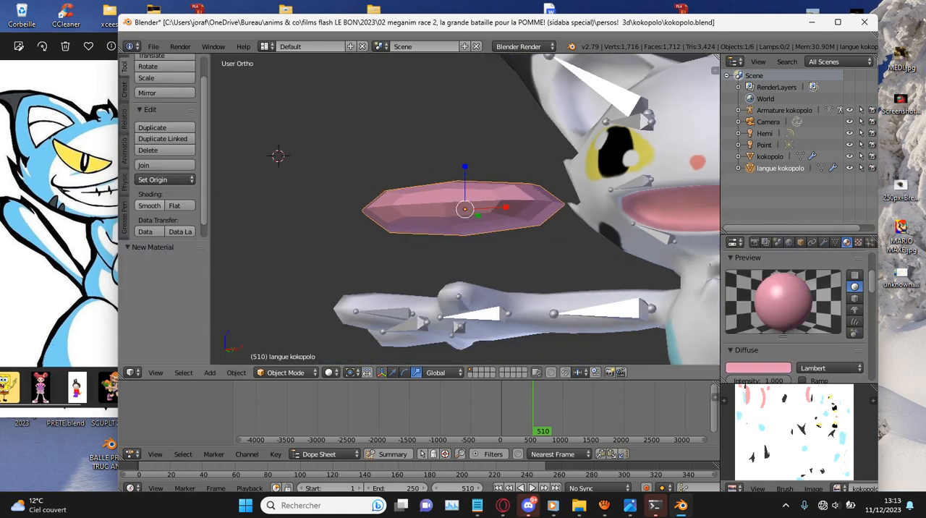
click(150, 205)
scroll(466, 210, up, 6)
scroll(465, 210, down, 8)
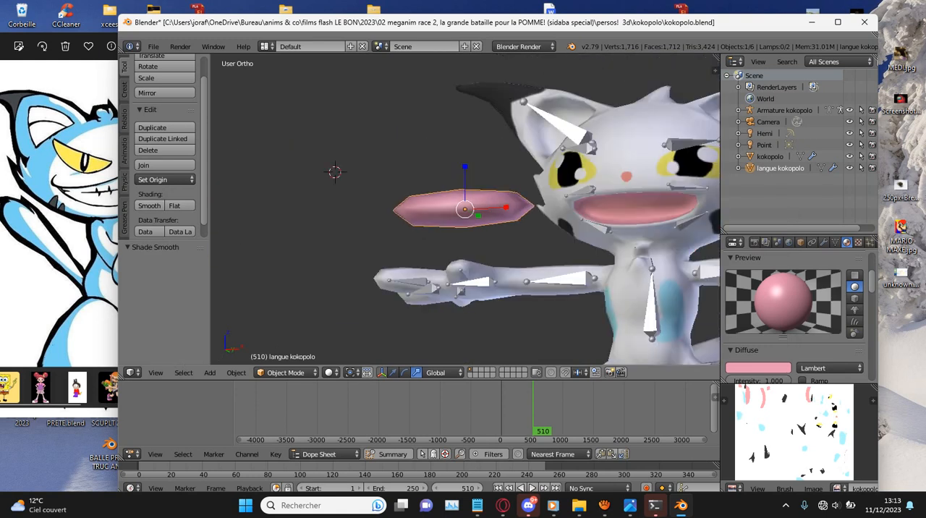
- Move the tongue into the cat's open mouth in the front view
key(KP_1)
key(ctrl+KP_6)
key(ctrl+KP_6)
key(g)
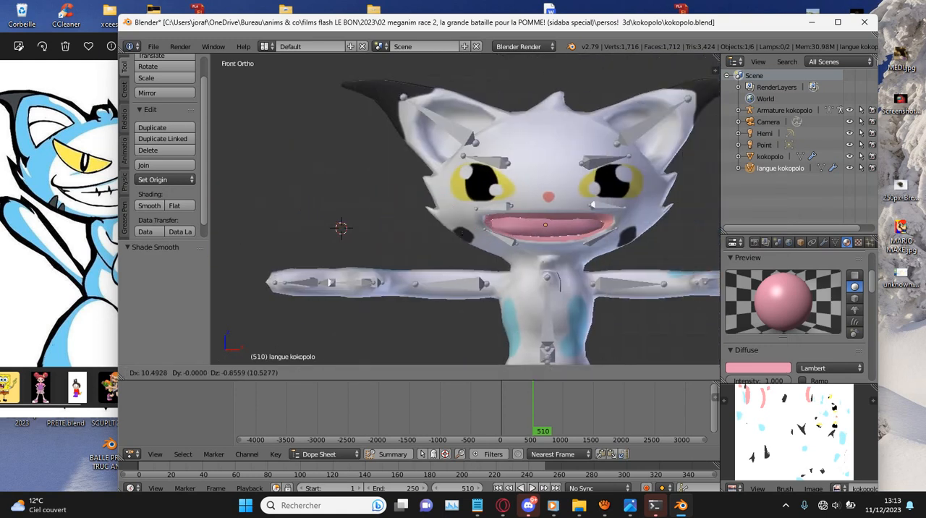
key(Return)
- Shrink the tongue, fit it inside the mouth in the side view and tilt it by about -10.6°
key(KP_3)
key(z)
key(KP_Decimal)
key(s)
click(563, 175)
key(g)
click(458, 172)
key(s)
click(437, 184)
key(r)
click(427, 213)
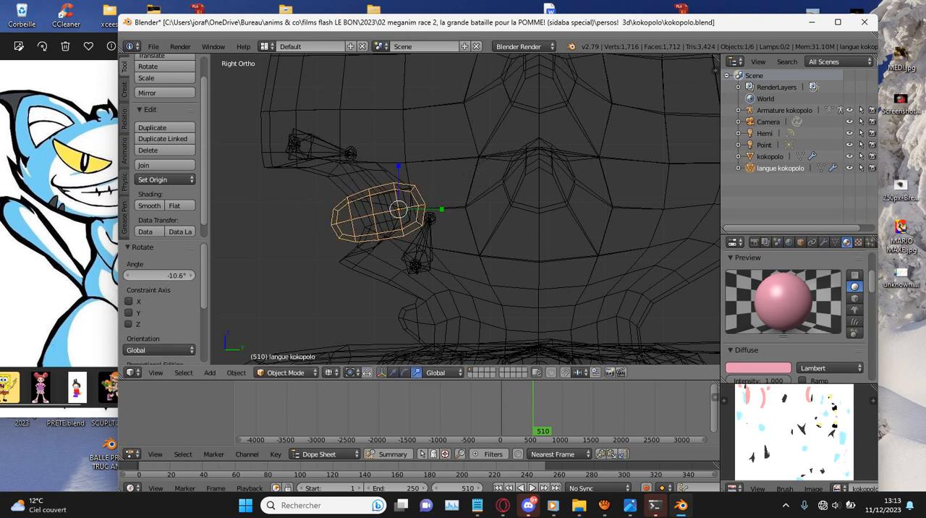
- Widen the tongue's mesh to about 1.133 times along X in Edit Mode and save the file
key(KP_1)
key(z)
key(Tab)
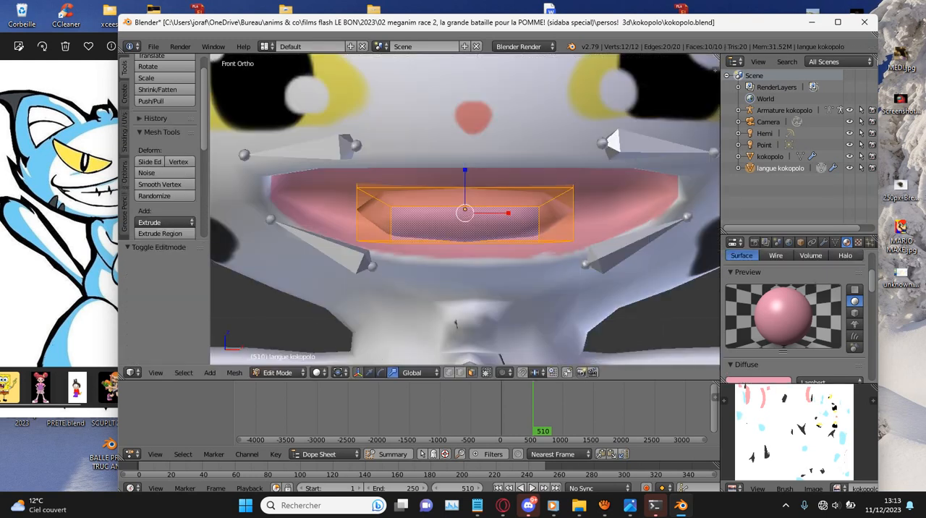
key(s)
key(x)
click(496, 211)
key(KP_3)
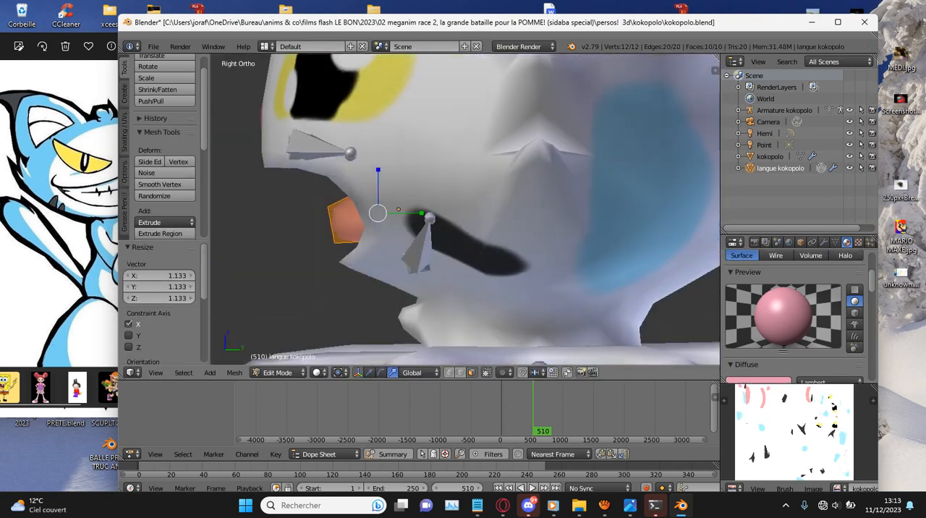
key(ctrl+s)
key(Return)
- Rotate and reposition the tongue's front face in the side view, save the file and return to Object Mode
key(z)
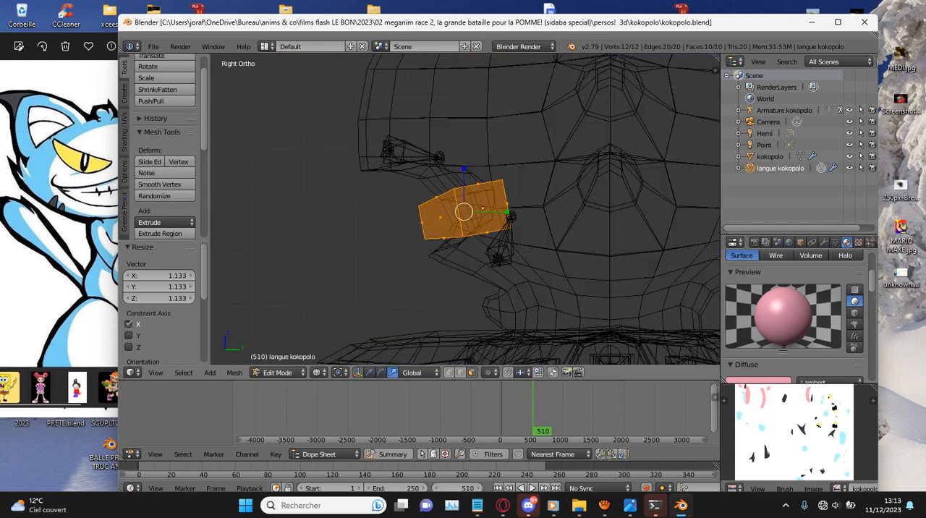
right_click(422, 222)
key(r)
click(551, 197)
key(g)
click(566, 210)
key(g)
click(542, 233)
key(ctrl+s)
key(Return)
key(z)
middle_drag(541, 233, 644, 233)
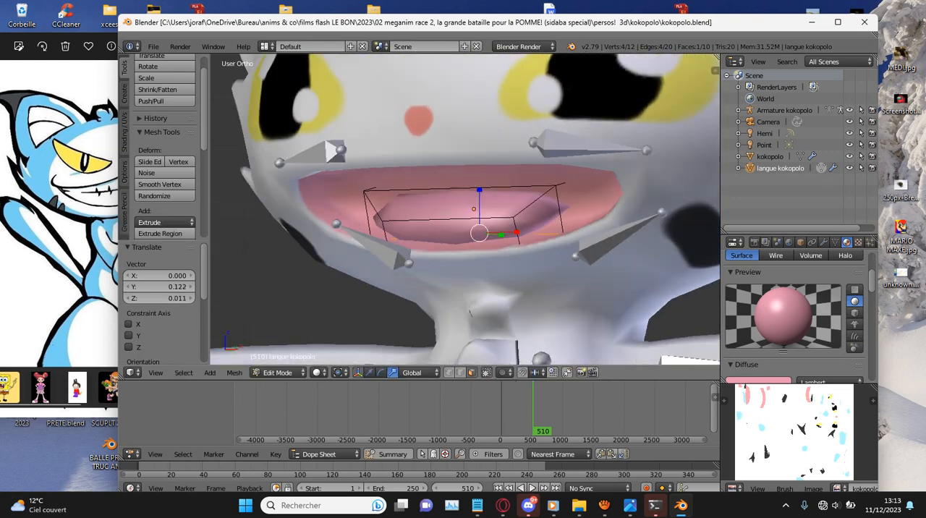
middle_drag(515, 206, 551, 201)
key(ctrl+s)
key(Return)
scroll(552, 201, down, 5)
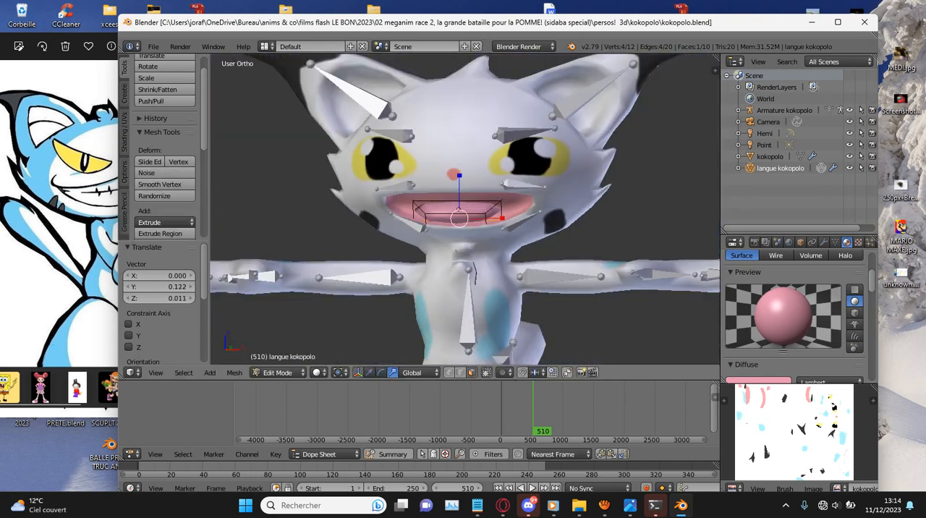
key(Tab)
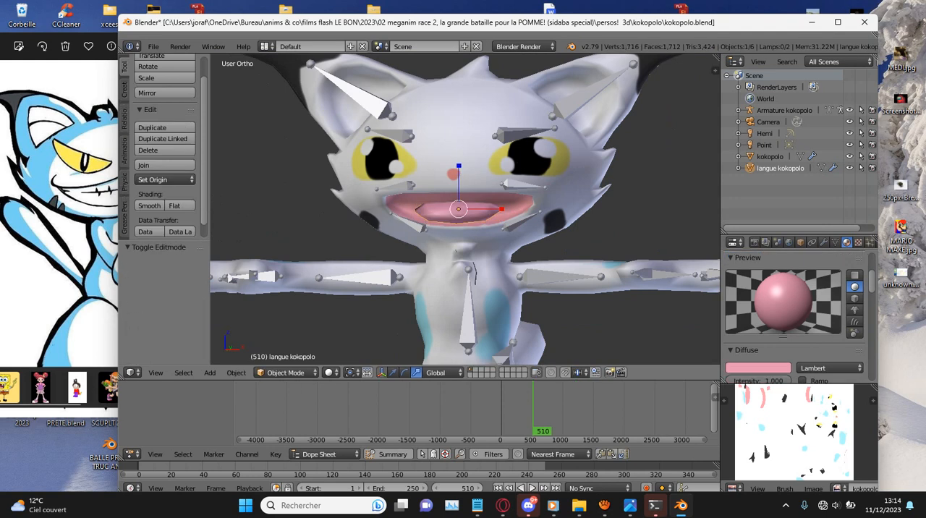
- Put the armature in Edit Mode and duplicate the torso bone in the side view, moving the copy up and forward towards the head
right_click(504, 179)
right_click(504, 180)
middle_drag(504, 180, 490, 181)
key(KP_3)
scroll(491, 181, down, 6)
key(Tab)
scroll(491, 181, up, 3)
scroll(434, 210, up, 2)
right_click(386, 220)
shift+middle_drag(386, 220, 516, 220)
scroll(516, 220, up, 3)
key(shift+d)
click(507, 150)
key(z)
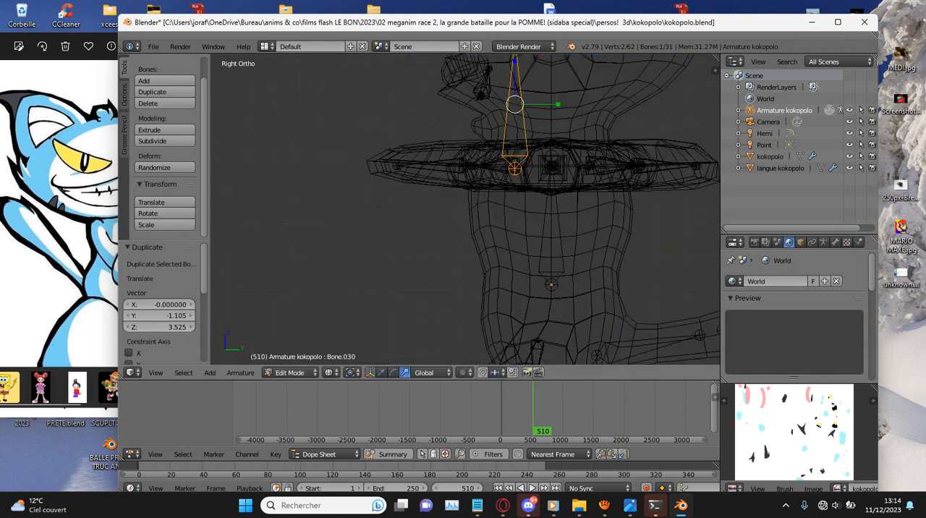
- Rotate, shrink and move the duplicated bone so it lies inside the back of the tongue, and save the file
shift+middle_drag(507, 150, 507, 223)
key(r)
click(578, 161)
key(s)
click(539, 172)
key(r)
click(539, 177)
key(g)
click(498, 137)
key(r)
click(498, 134)
key(ctrl+s)
click(498, 132)
scroll(498, 131, down, 2)
scroll(539, 116, up, 5)
key(s)
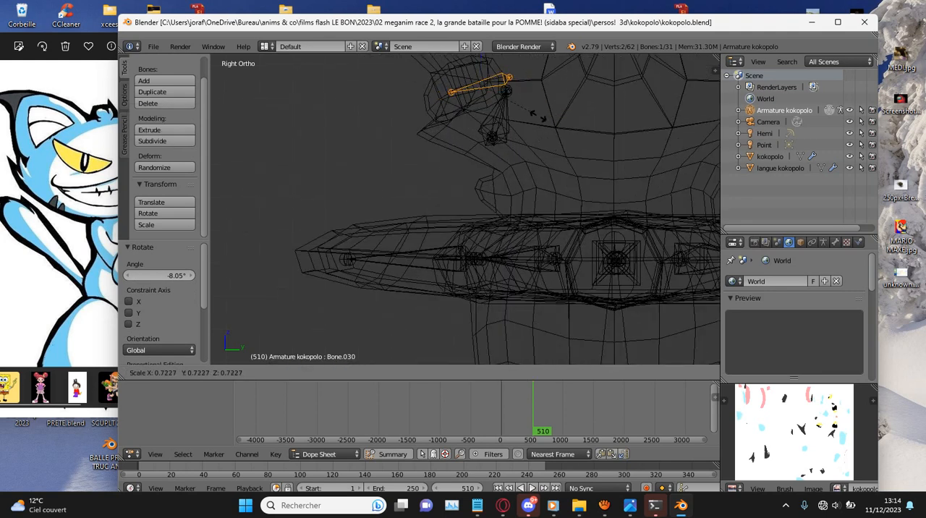
click(534, 116)
key(g)
click(548, 110)
- Duplicate the tongue bone, shrink and tilt the copy to fit the tongue's front part, and save the file
key(shift+d)
click(483, 126)
key(s)
click(467, 112)
key(r)
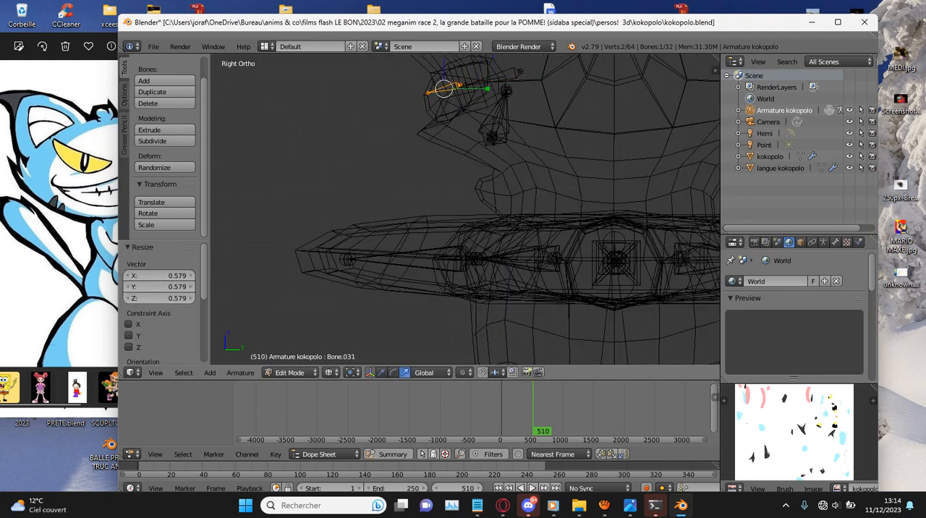
click(470, 105)
key(g)
click(498, 80)
key(s)
click(495, 81)
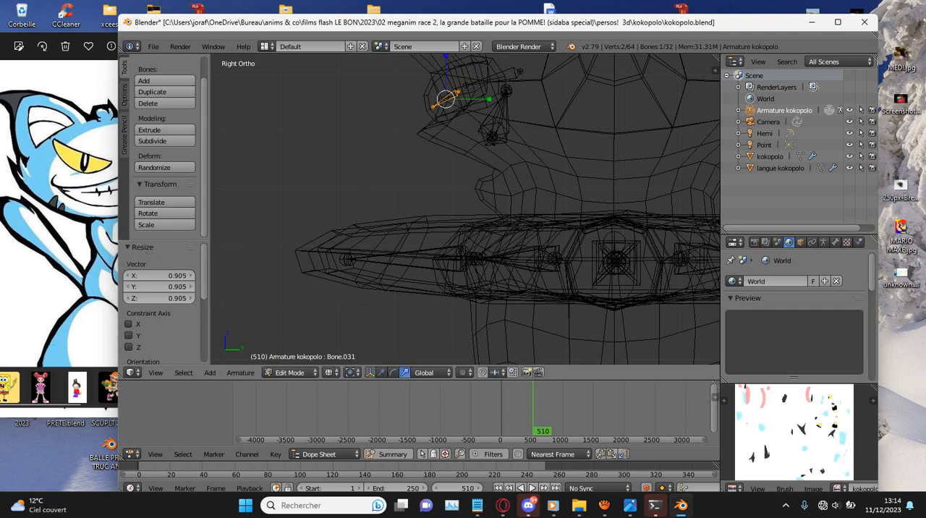
key(ctrl+s)
click(494, 81)
- Save the project as a new file named kokopolo activ.blend
scroll(494, 81, down, 4)
key(ctrl+shift+s)
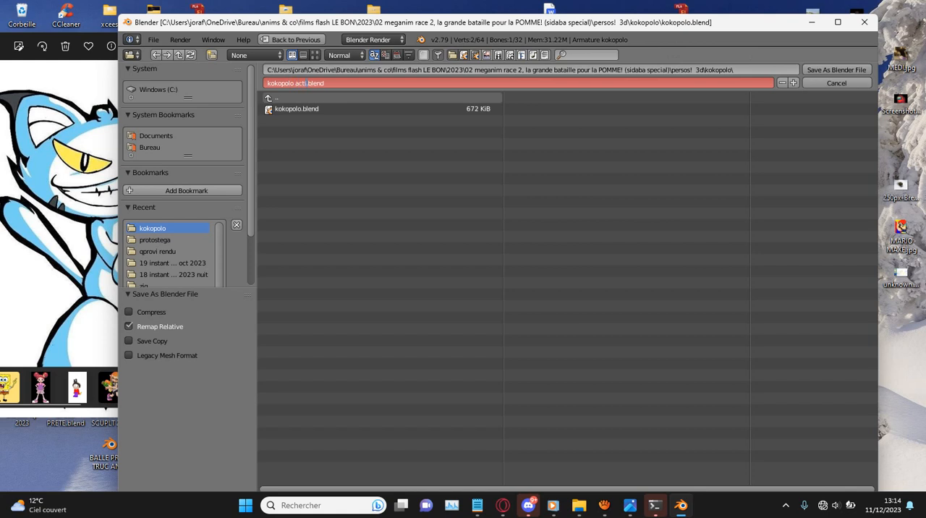
text(activ)
key(Return)
key(Return)
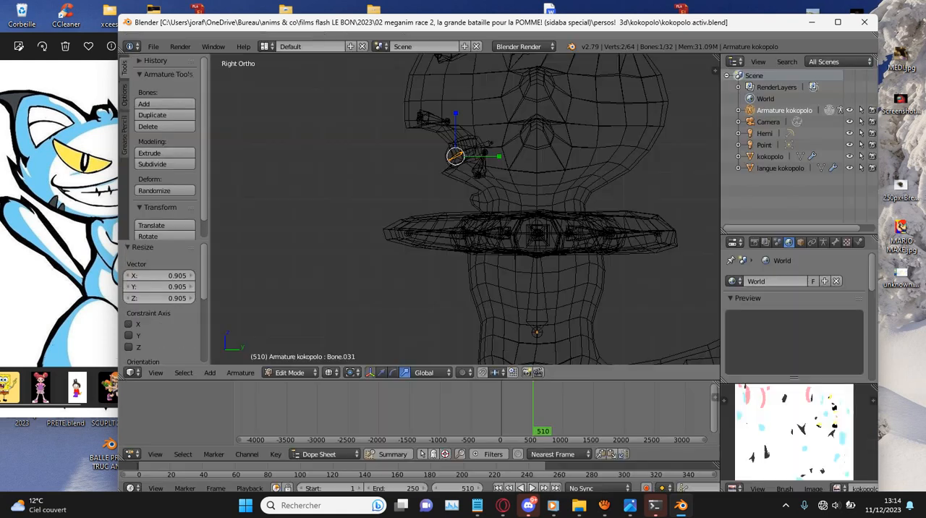
- Select all the armature's bones, save the file and return to Object Mode in solid shading
scroll(465, 210, down, 5)
key(a)
middle_drag(465, 209, 538, 209)
key(a)
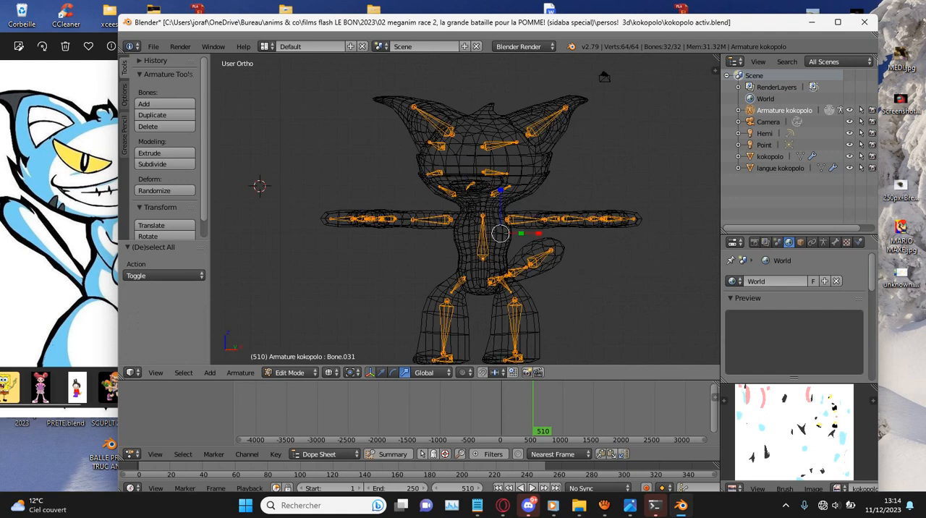
key(ctrl+s)
key(Return)
key(z)
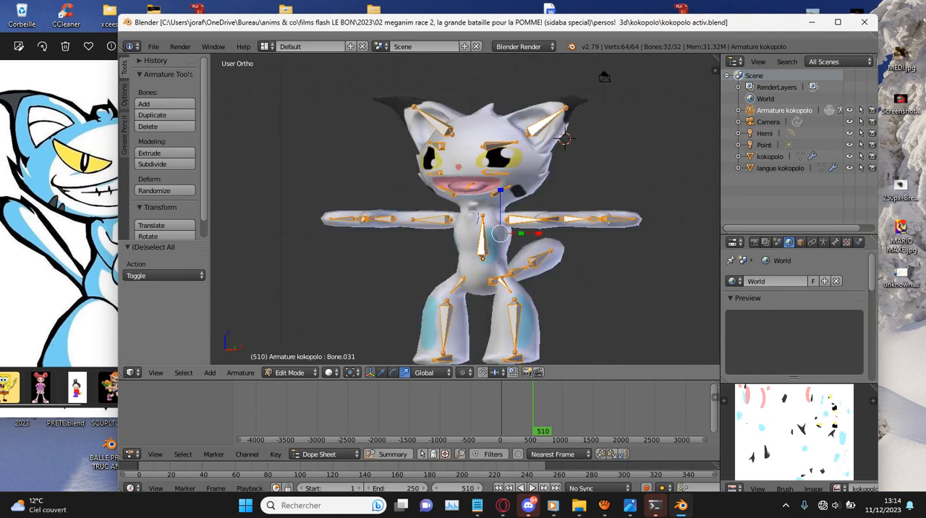
click(290, 372)
click(289, 360)
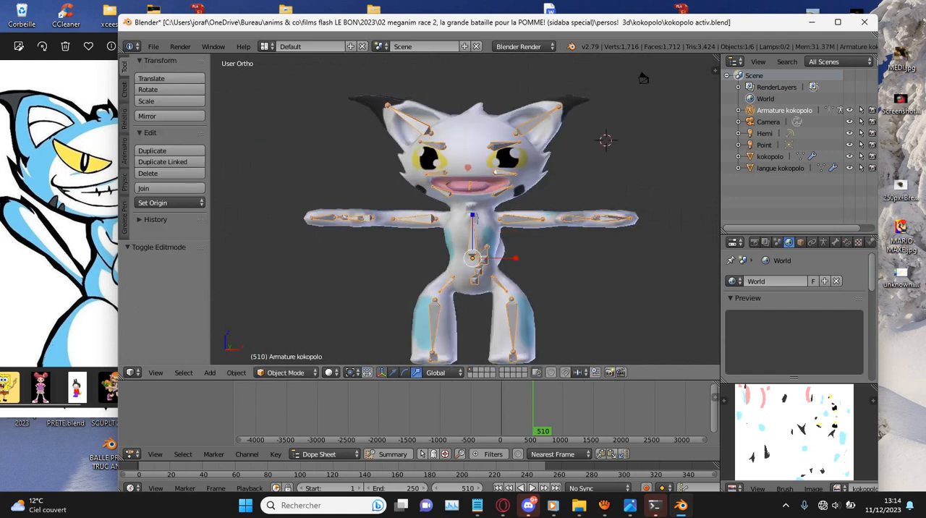
- Apply the subdivision modifiers of the kokopolo and langue kokopolo meshes
click(824, 242)
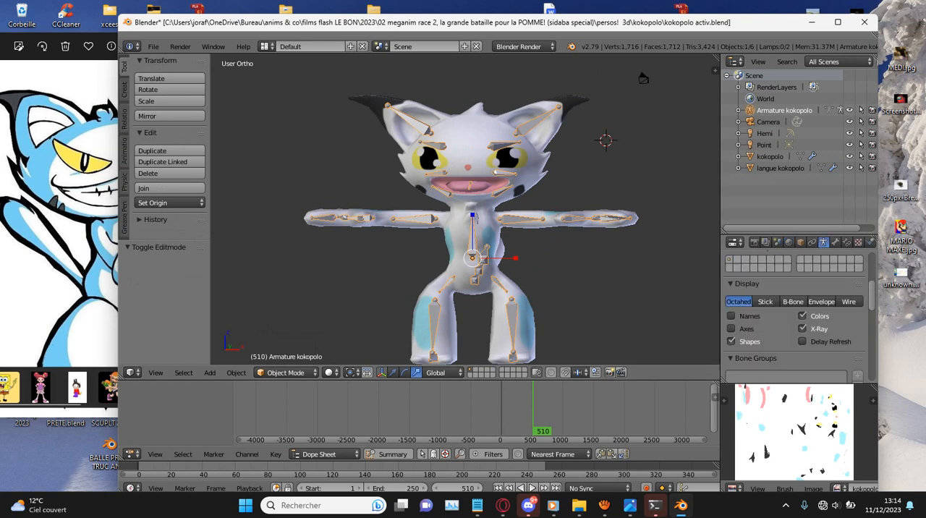
click(770, 157)
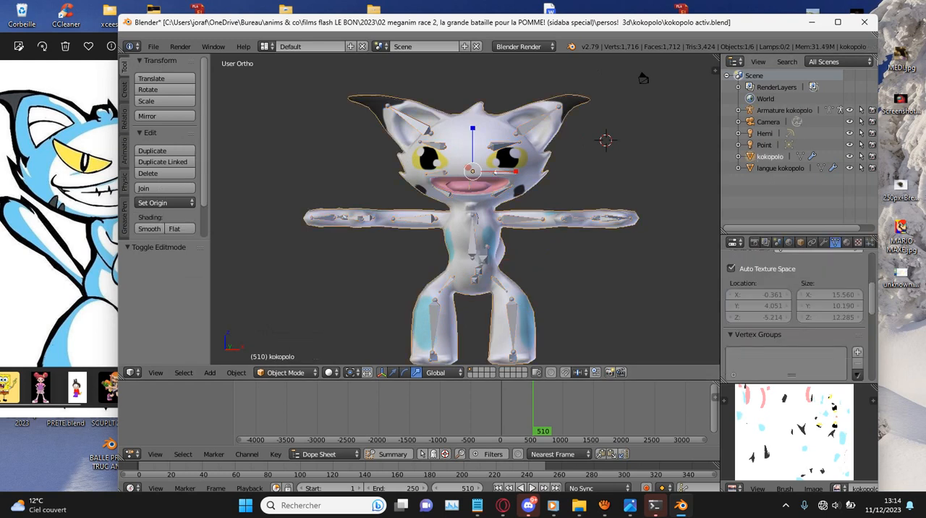
click(824, 243)
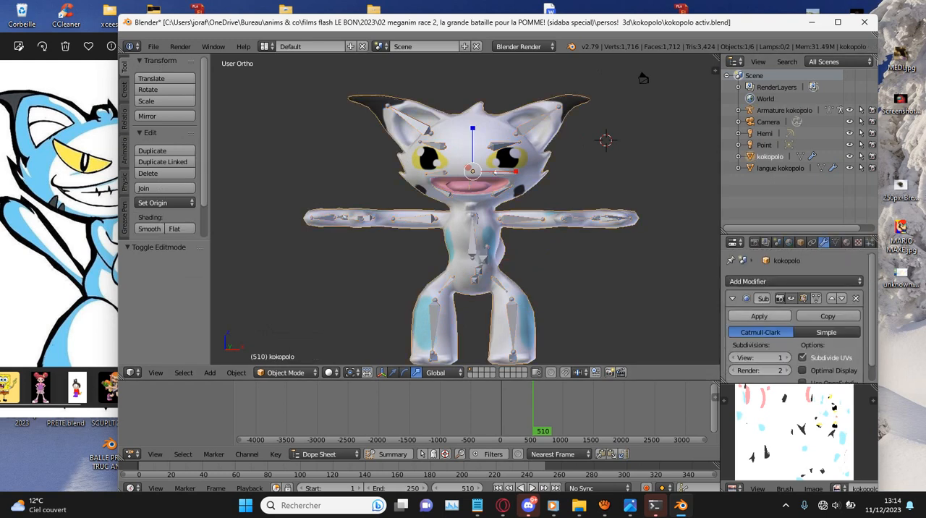
click(759, 316)
click(780, 168)
click(759, 316)
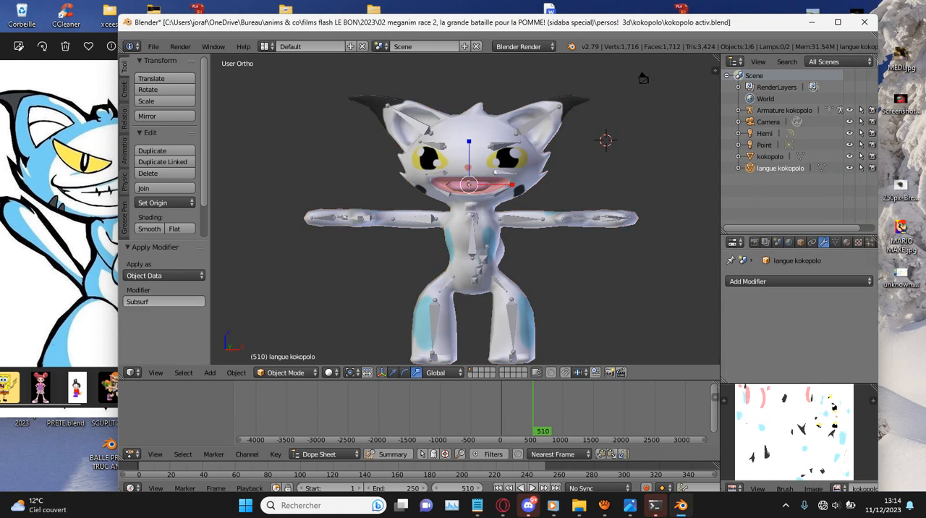
- Parent the kokopolo body and the langue kokopolo tongue to Armature kokopolo with automatic weights
click(767, 156)
drag(752, 156, 778, 114)
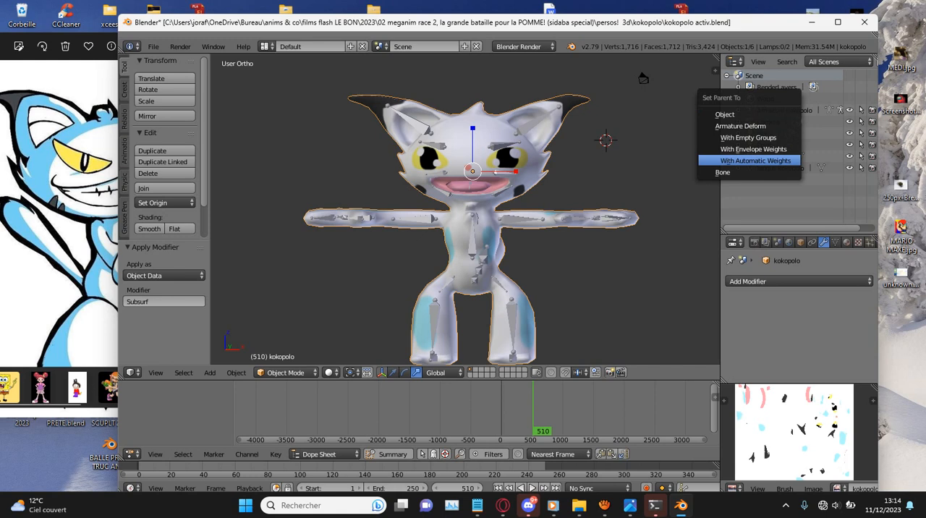
click(755, 161)
click(780, 156)
drag(781, 156, 758, 112)
click(759, 112)
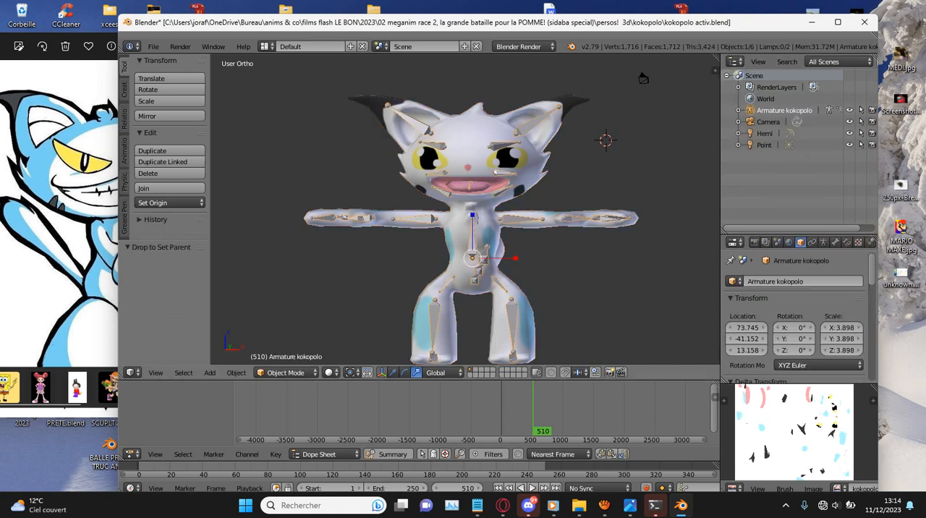
- Test the rig by moving all the bones in Pose Mode, cancel the move and return to Object Mode
click(286, 372)
click(271, 331)
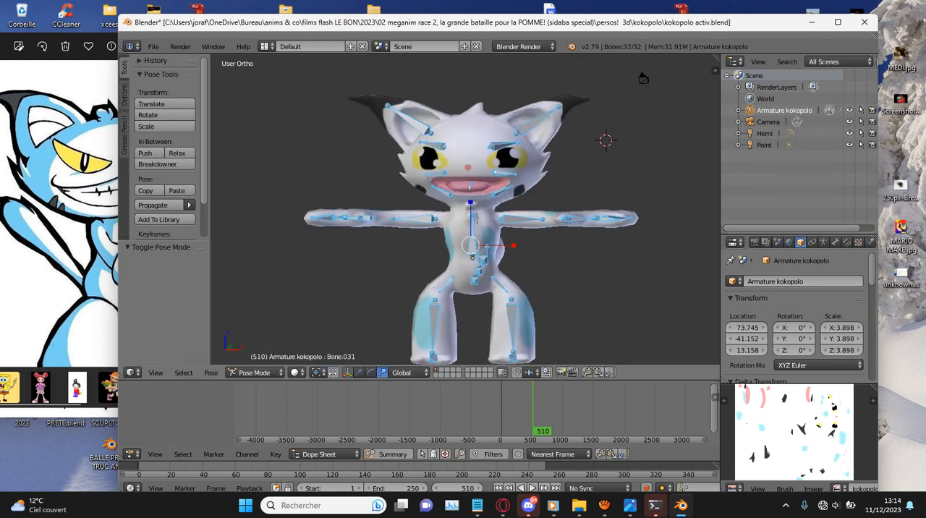
key(g)
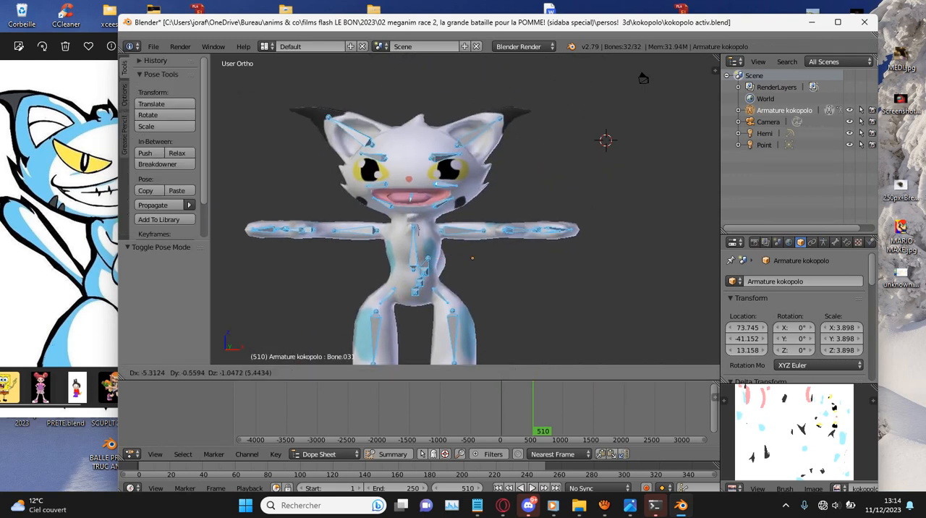
key(Escape)
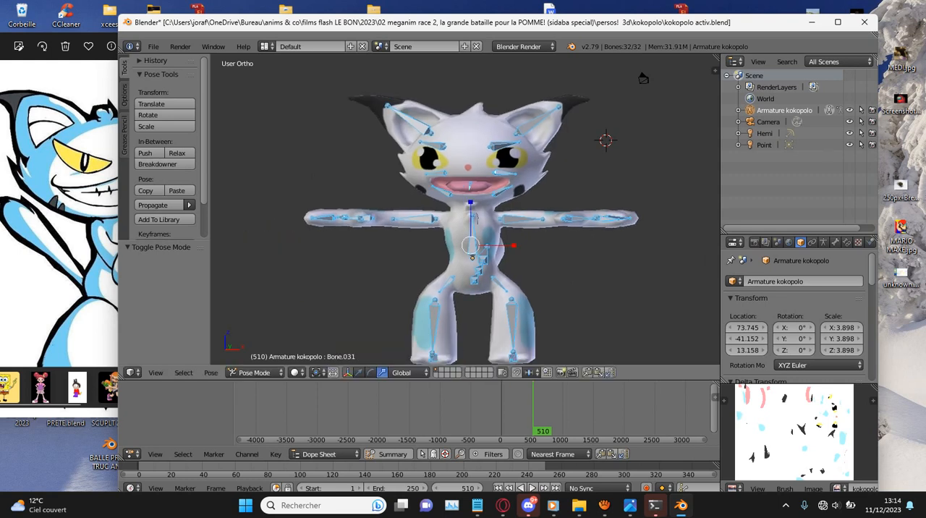
click(253, 373)
click(260, 359)
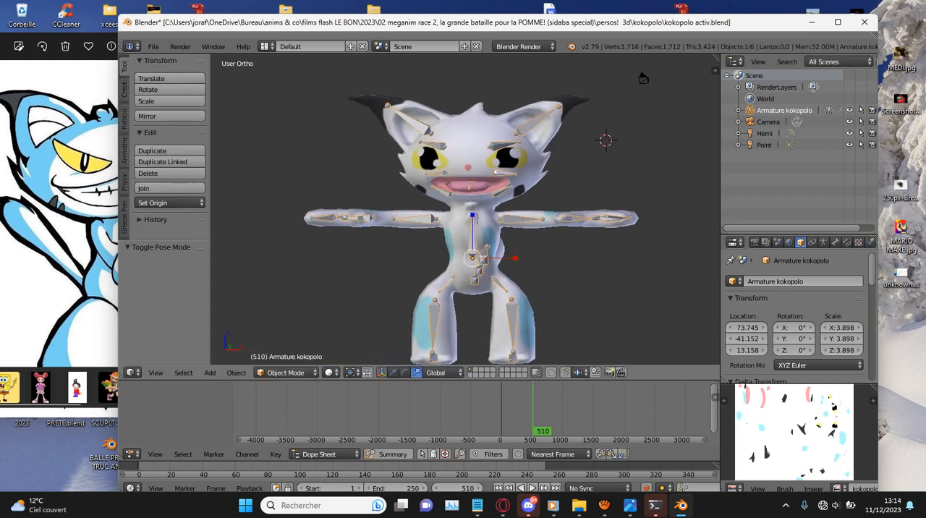
- Switch the Dope Sheet's time display to seconds and bring the animation to frame 96
key(alt+a)
scroll(469, 409, up, 8)
key(ctrl+t)
scroll(469, 409, up, 10)
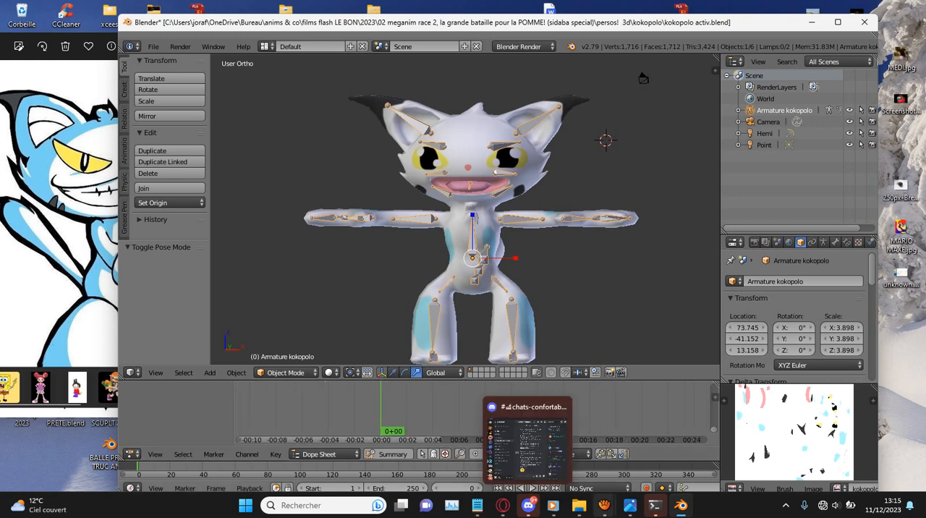
mouse_move(579, 506)
key(alt+a)
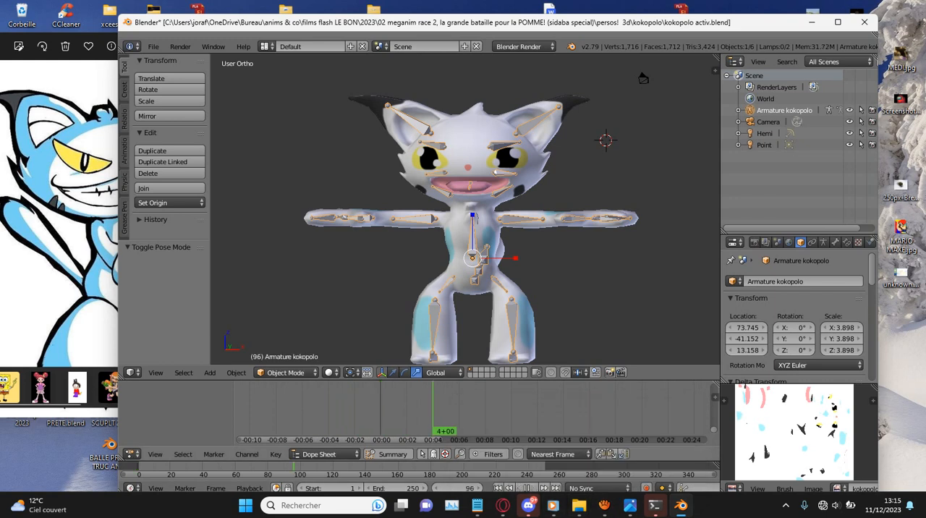
key(ctrl+t)
key(ctrl+t)
key(ctrl+t)
scroll(472, 409, up, 6)
key(ctrl+t)
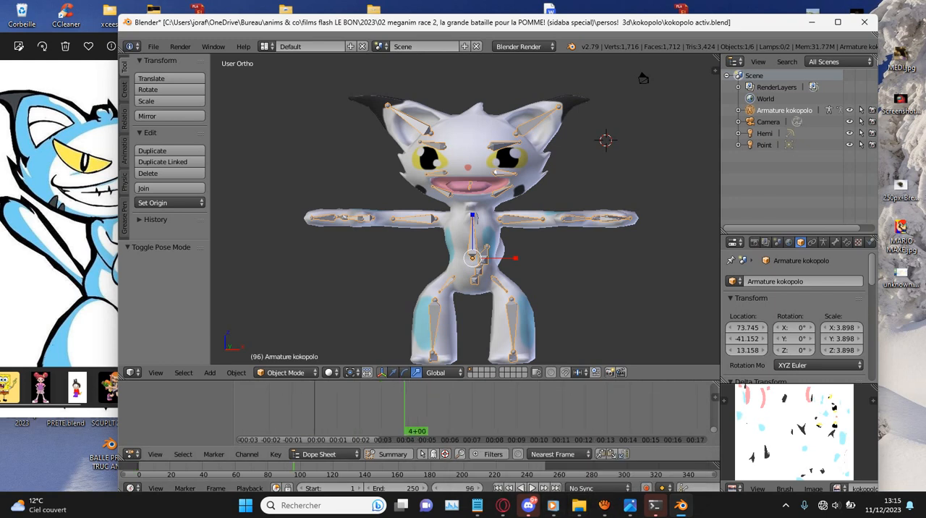
- Return to frame 0 and auto-key the armature object's location, rotation and scale in place, using the right view with wireframe shading
key(Escape)
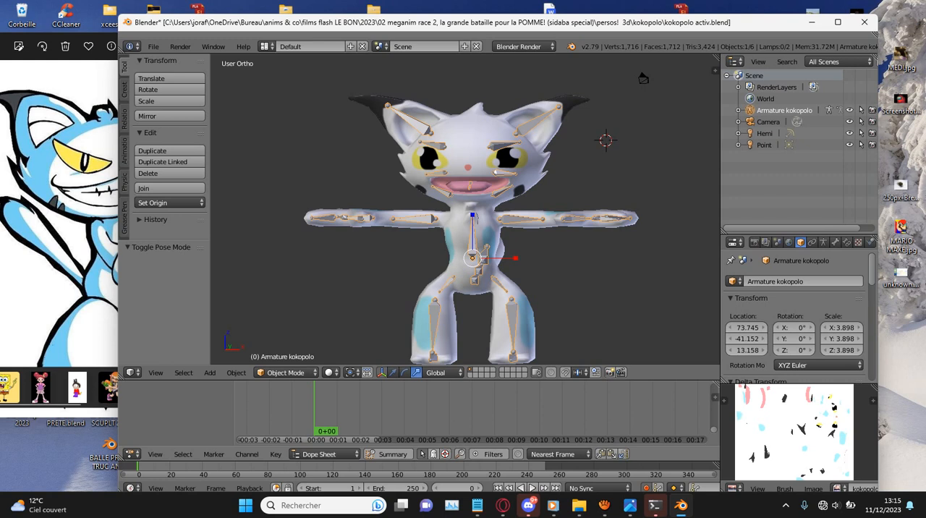
key(KP_3)
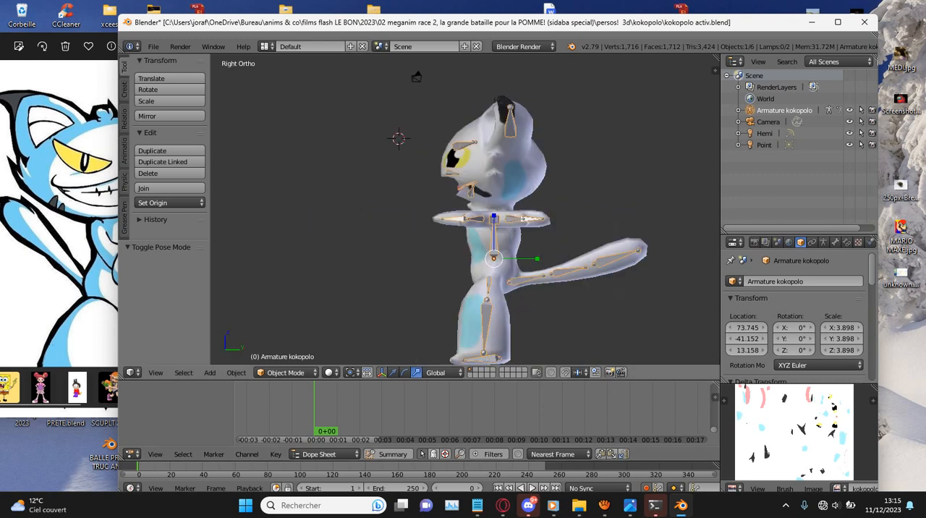
key(g)
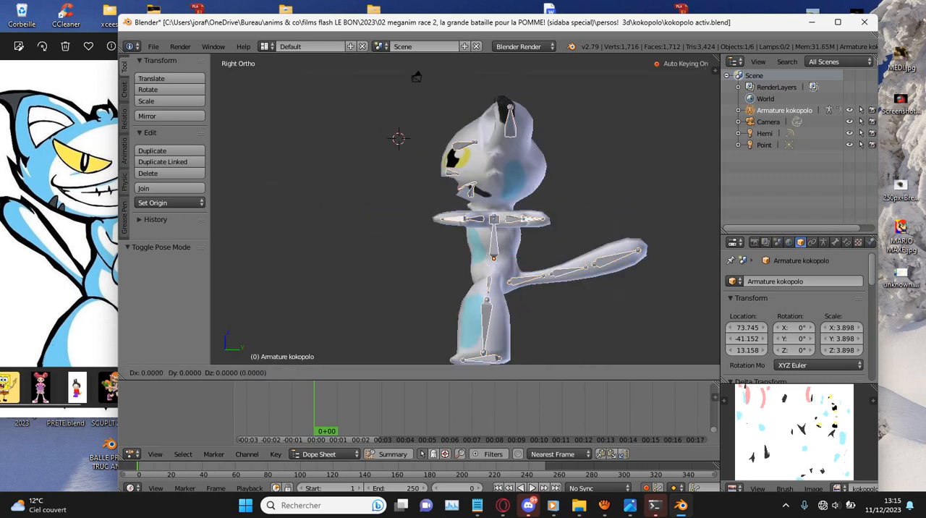
key(Return)
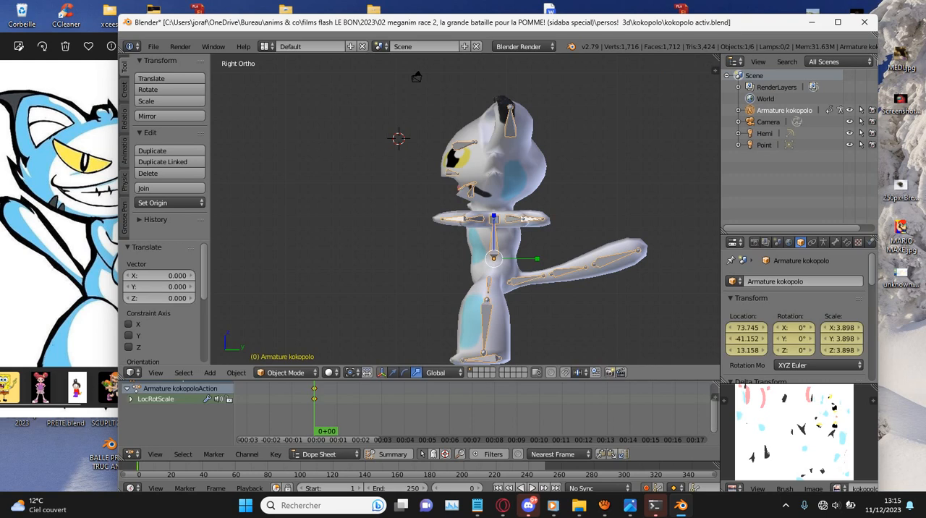
key(z)
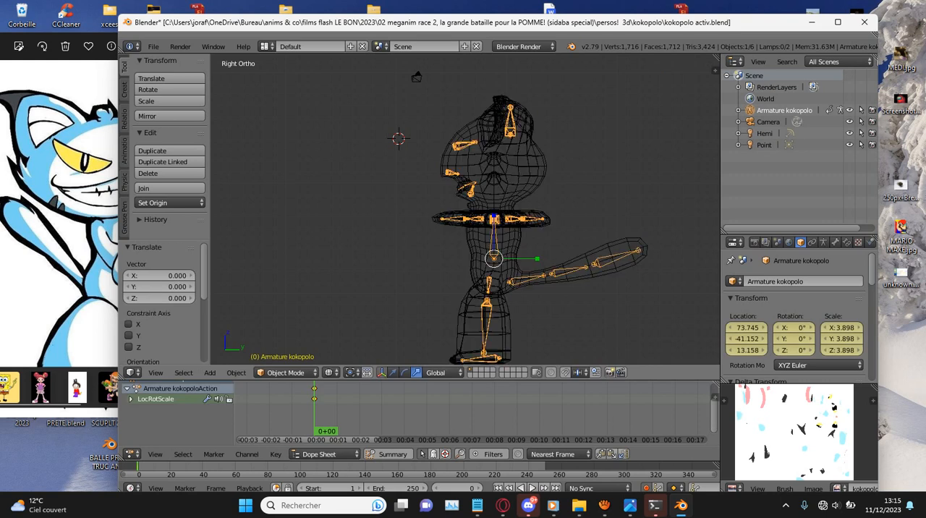
key(ctrl+z)
key(g)
key(Return)
scroll(355, 409, up, 3)
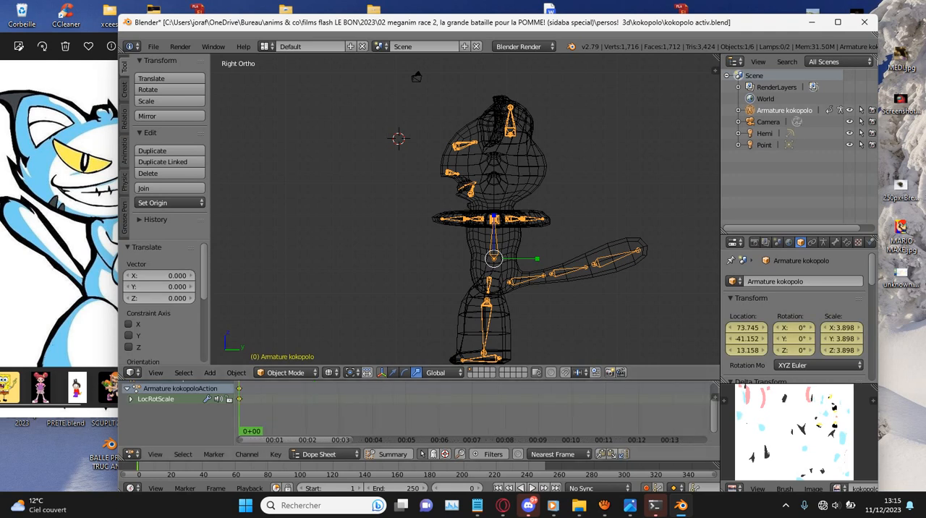
scroll(195, 406, up, 2)
- Switch the armature to Pose Mode and auto-key all bones in their rest pose at frame 0
click(286, 372)
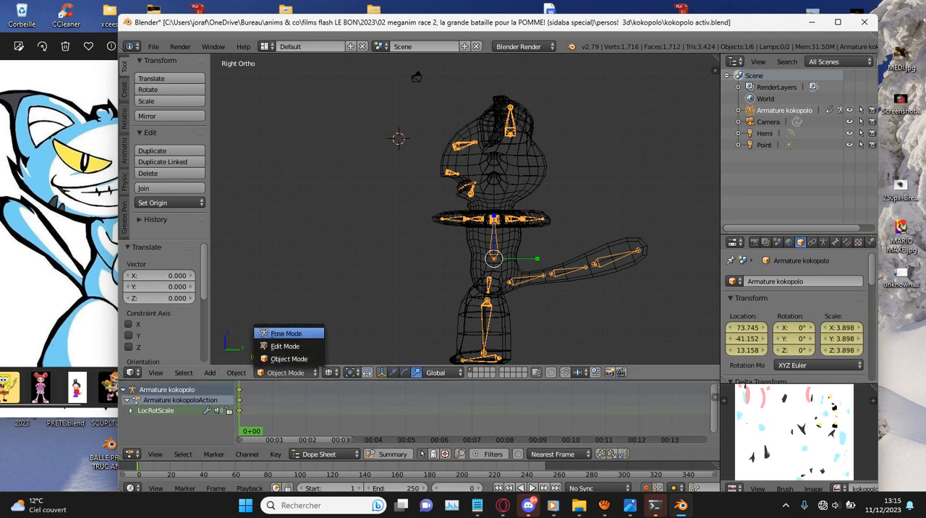
click(279, 331)
key(g)
key(Return)
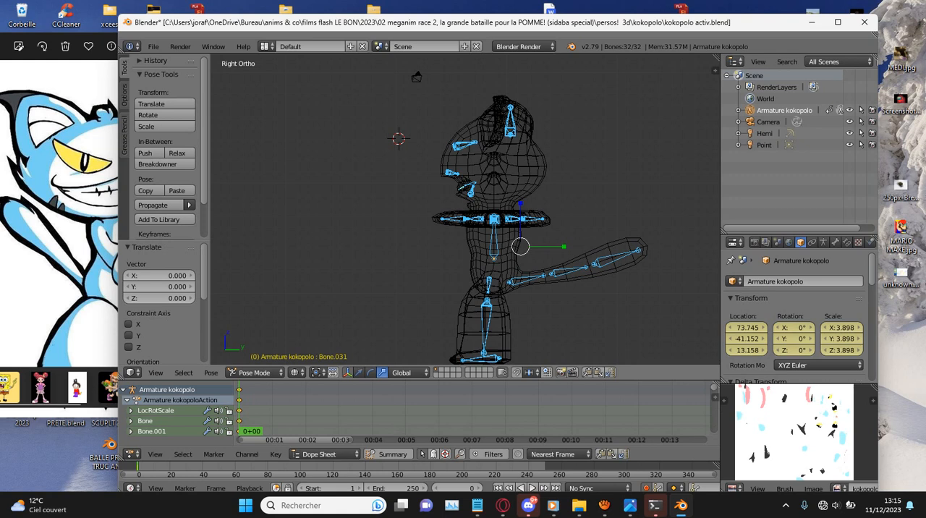
- At frame 13, raise the cat's left arm in front view by rotating and moving its bones, from upper arm to fingers
middle_drag(355, 409, 433, 409)
key(alt+a)
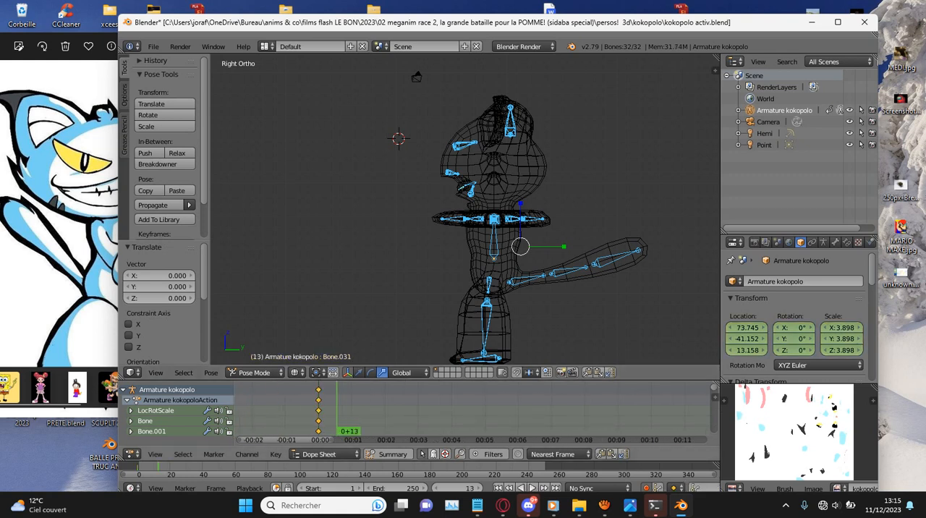
key(KP_1)
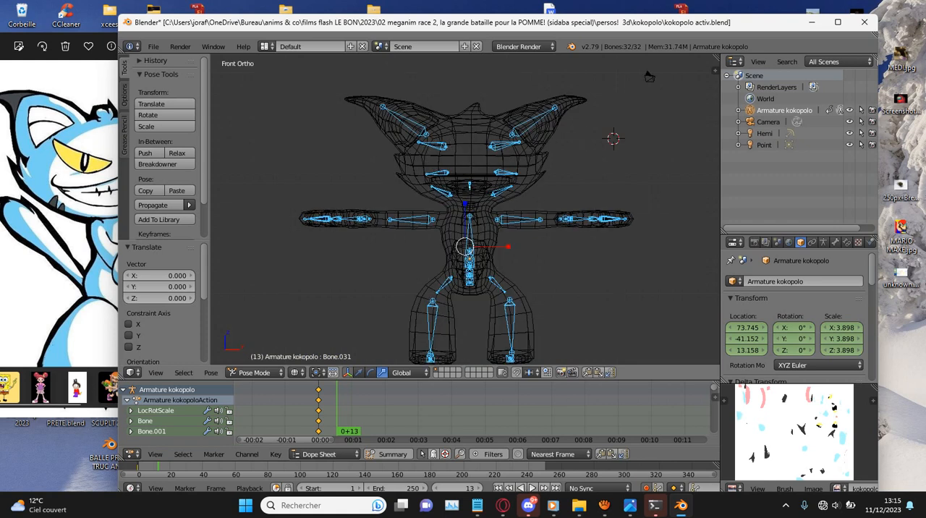
right_click(518, 219)
key(g)
right_click(564, 221)
scroll(595, 221, down, 10)
click(600, 223)
right_click(593, 233)
key(r)
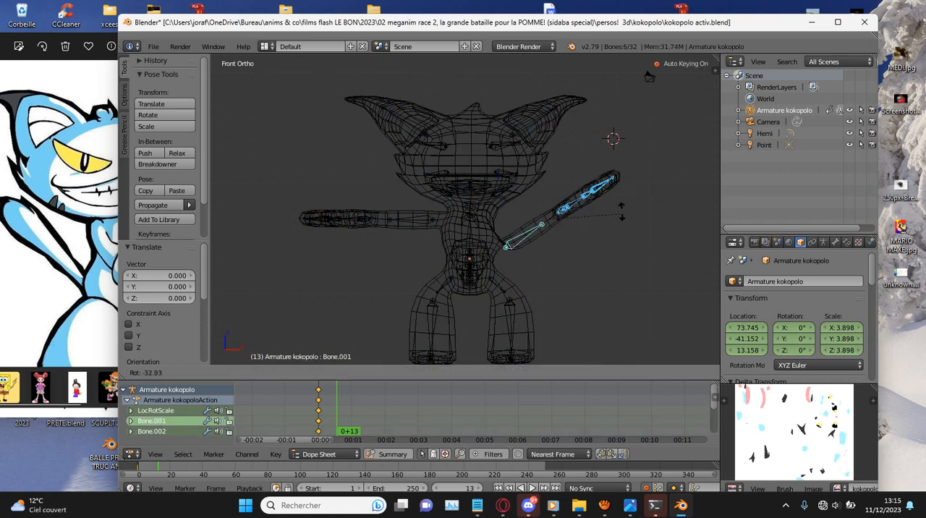
click(621, 208)
key(g)
click(617, 176)
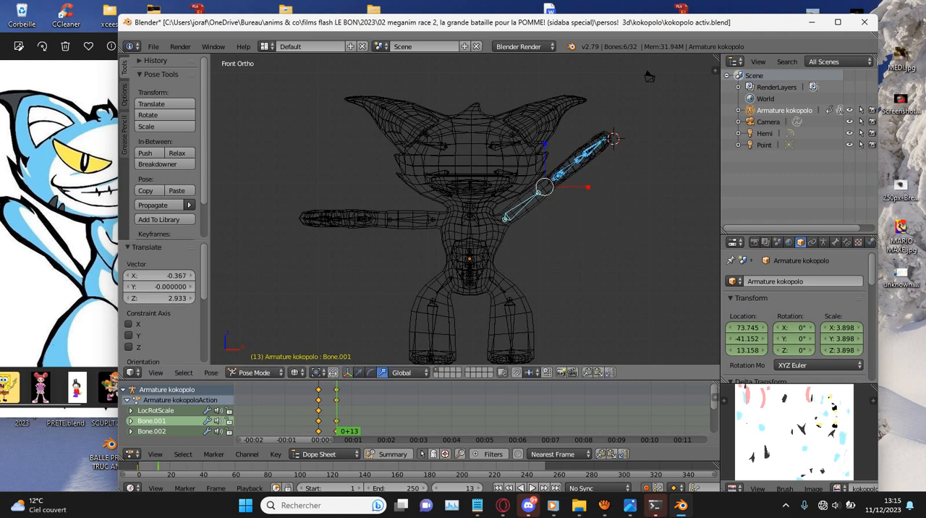
- Raise the cat's right arm at frame 13 by rotating its bones 27.8° and moving them upward
right_click(414, 220)
key(c)
click(340, 218)
right_click(339, 217)
key(r)
click(332, 194)
key(g)
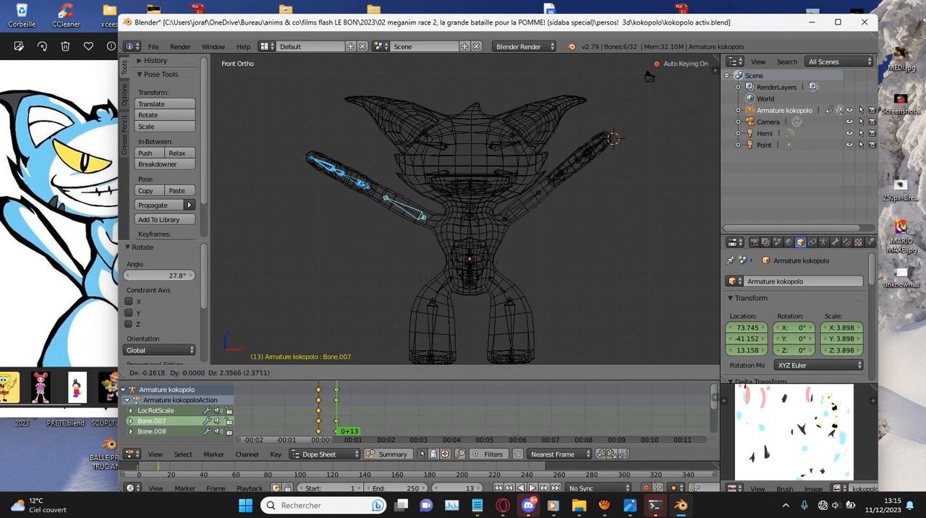
click(336, 159)
- With solid shading, swing the cat's left leg bones outward at frame 13: rotate them -41.3° and move them 2.262 in X and 1.508 in Z
scroll(499, 301, down, 2)
right_click(499, 298)
key(c)
click(512, 316)
right_click(515, 311)
key(z)
key(r)
right_click(579, 278)
key(c)
click(487, 266)
right_click(524, 284)
key(r)
click(535, 290)
key(g)
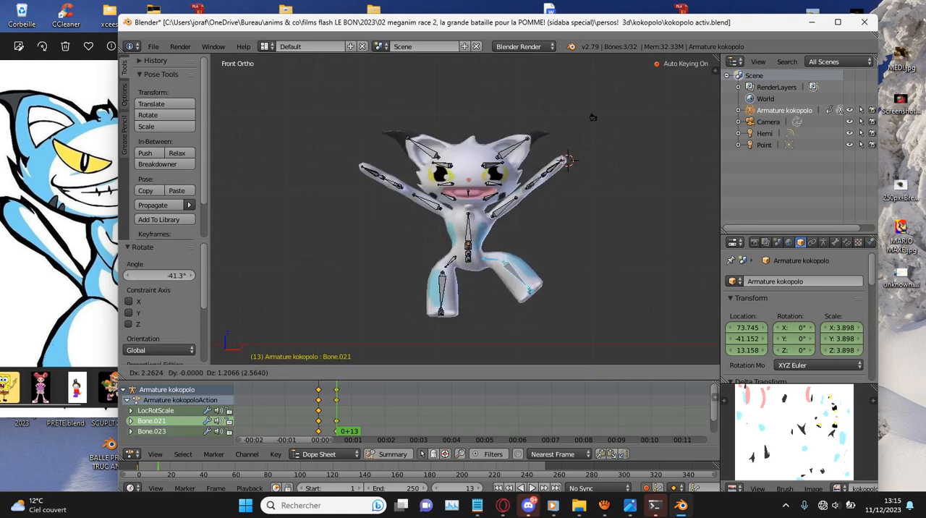
click(555, 277)
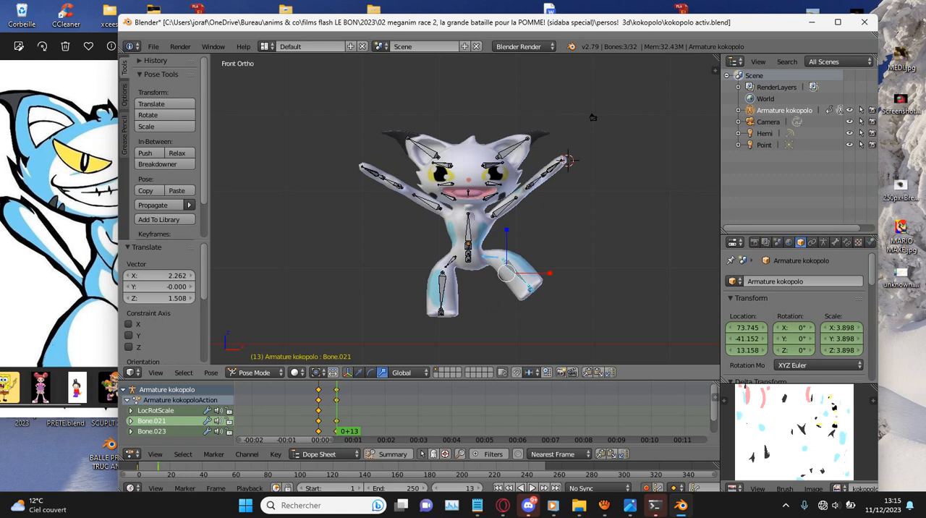
- Swing the cat's right leg bones outward by rotating them and moving them -1.961 in X and 1.659 in Z
right_drag(451, 262, 431, 285)
right_click(432, 289)
key(c)
click(430, 300)
right_click(463, 295)
key(r)
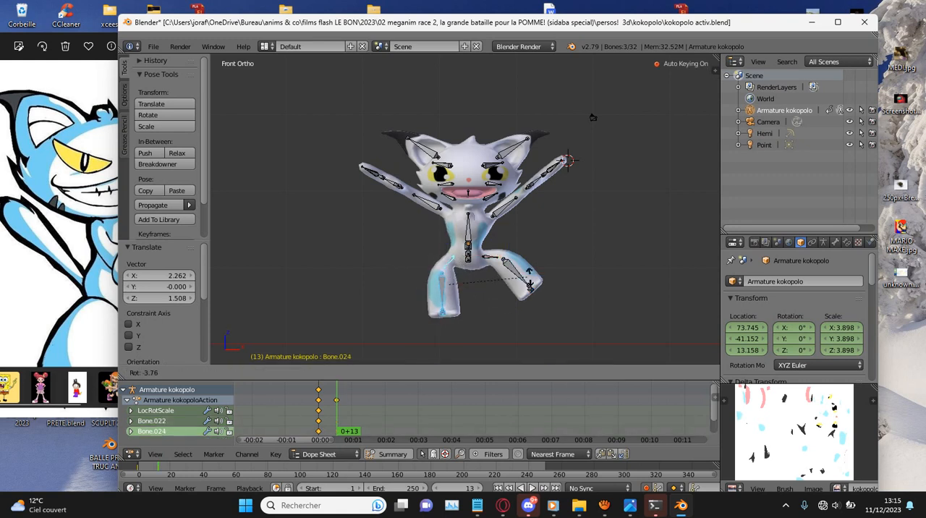
click(491, 316)
key(g)
click(476, 303)
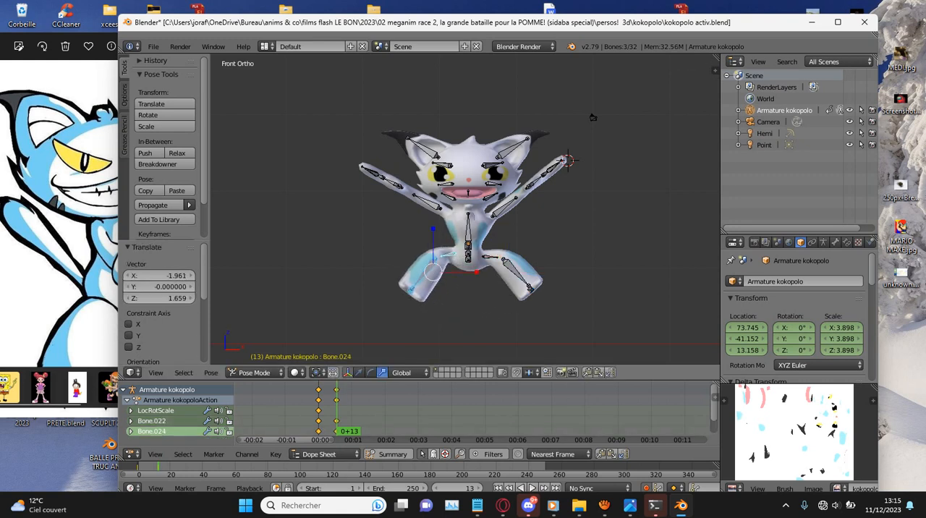
- Tilt the head bones back in the right view and move them 0.528 in Y and 0.377 in Z
key(a)
key(c)
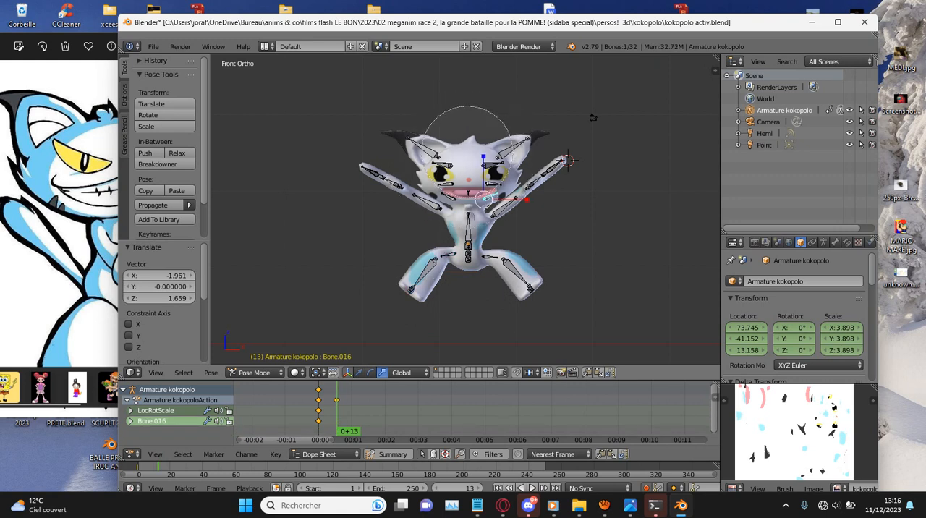
click(468, 177)
right_click(467, 177)
key(KP_3)
key(r)
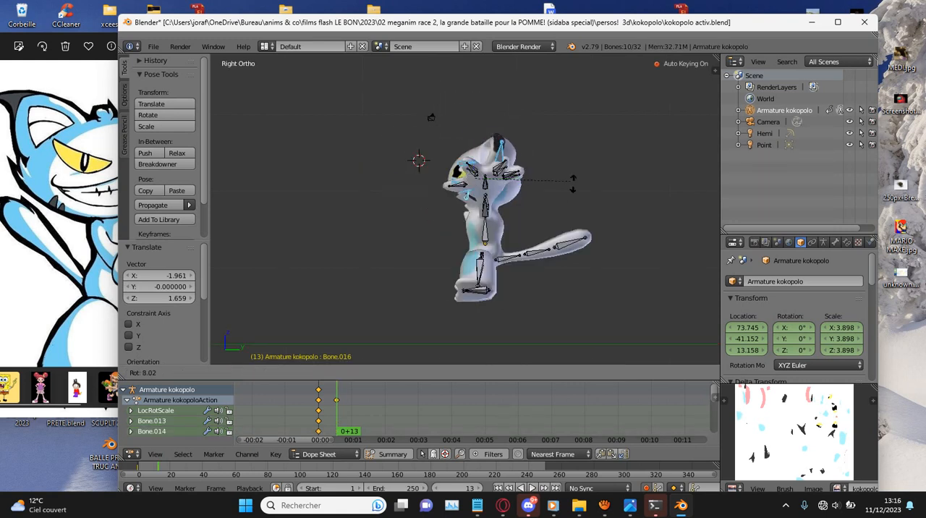
click(552, 210)
key(g)
click(561, 205)
scroll(465, 209, up, 2)
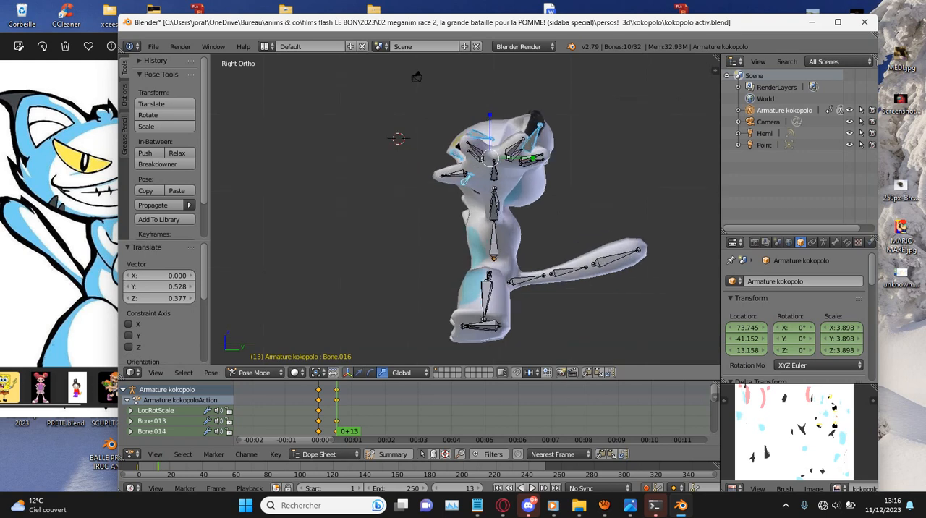
- Swing the tail bones downward at frame 13, reposition them, and rotate them a further -13.5°
key(a)
key(c)
click(599, 264)
right_click(598, 268)
key(r)
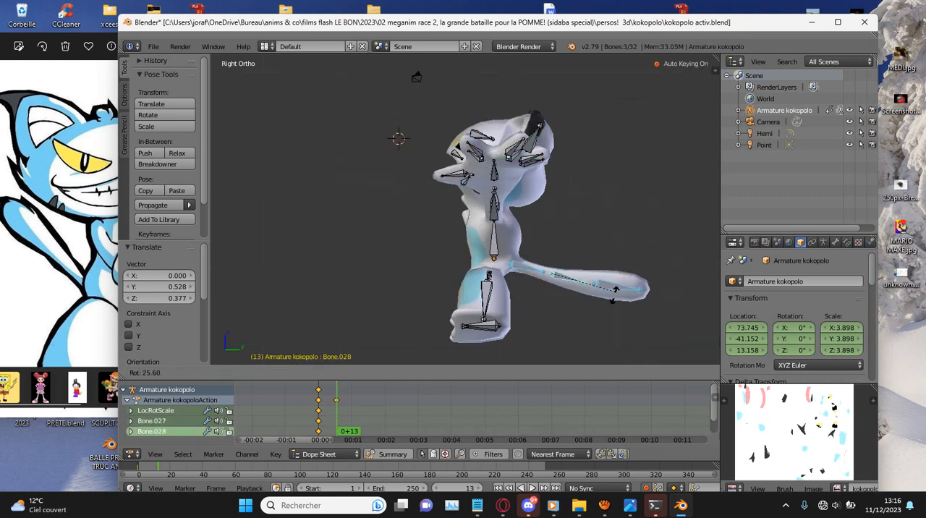
click(583, 310)
key(g)
click(607, 305)
key(r)
click(616, 283)
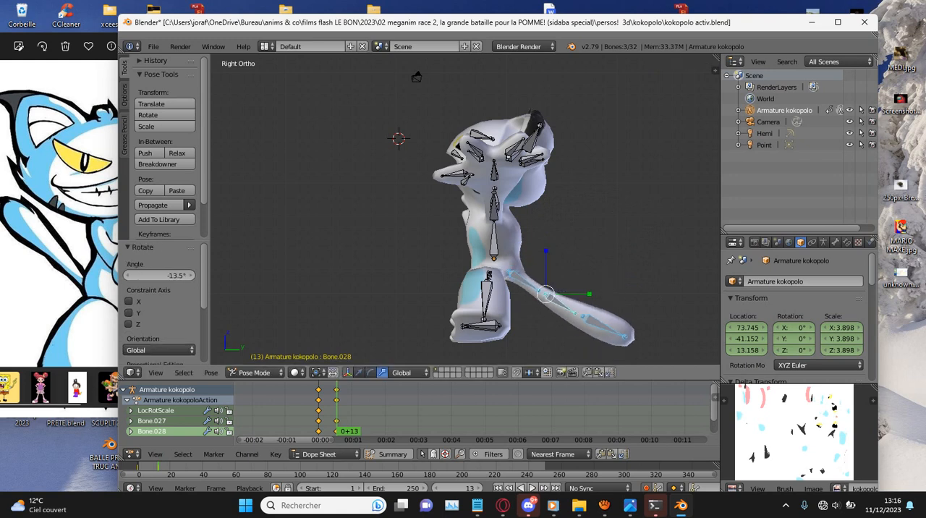
- Select all bones and raise the whole pose vertically at frame 13 for a jump
key(a)
key(a)
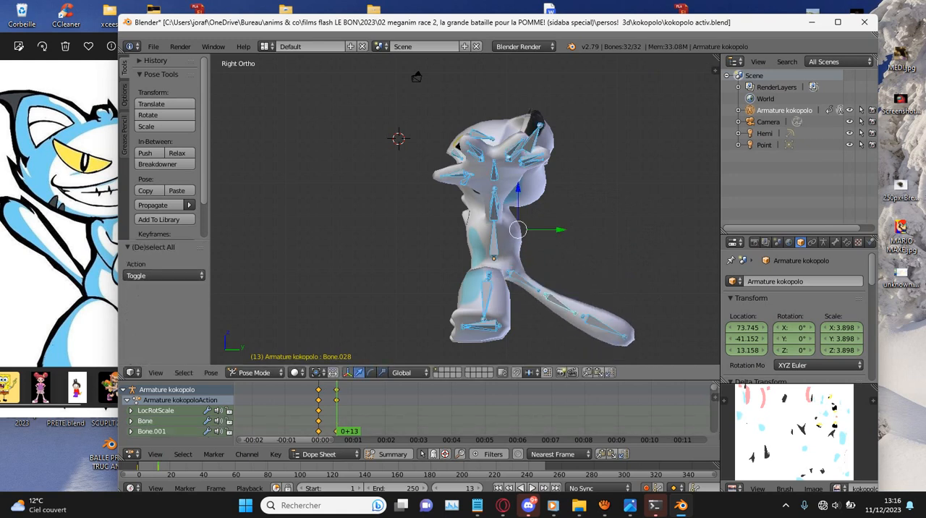
drag(518, 189, 519, 165)
scroll(472, 411, down, 3)
scroll(472, 412, up, 1)
- Duplicate the rest and jump keyframes along the Dope Sheet, and duplicate the enlarged set again to build repeated jumps
key(a)
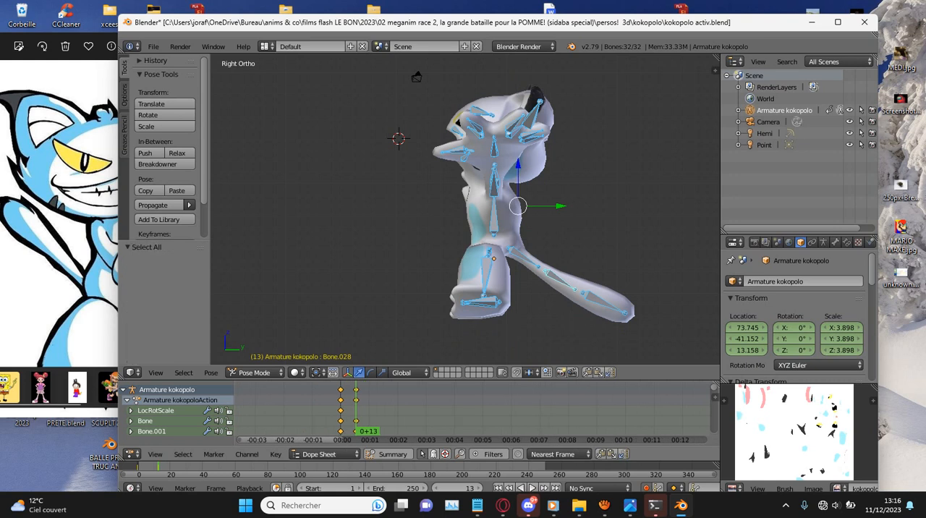
key(Down)
key(shift+d)
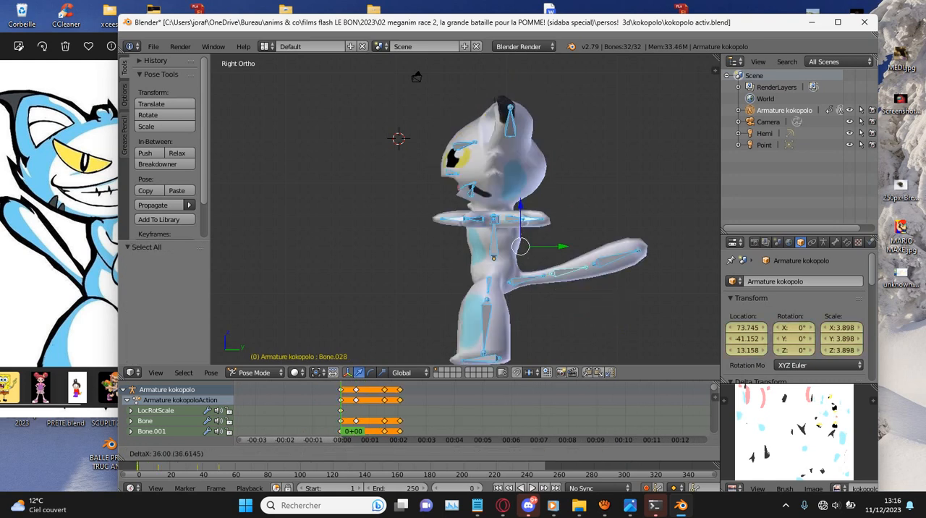
key(shift+d)
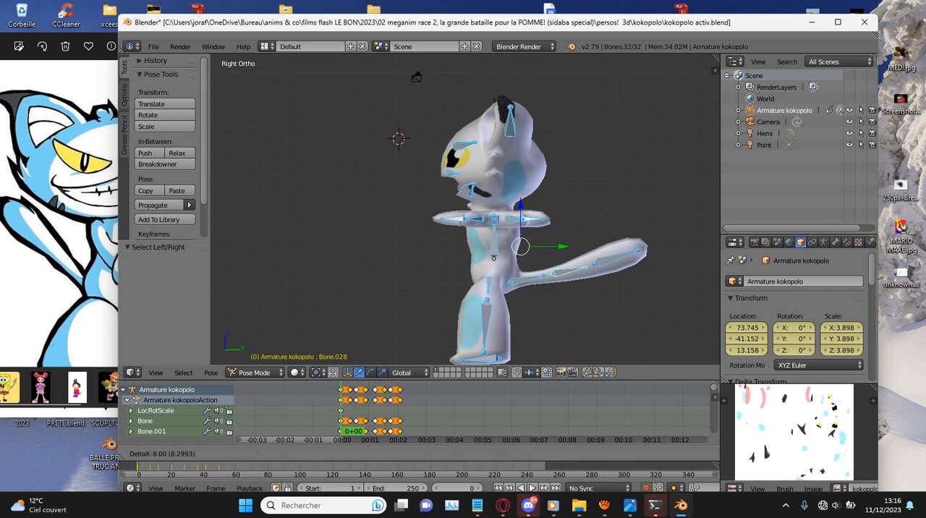
key(Return)
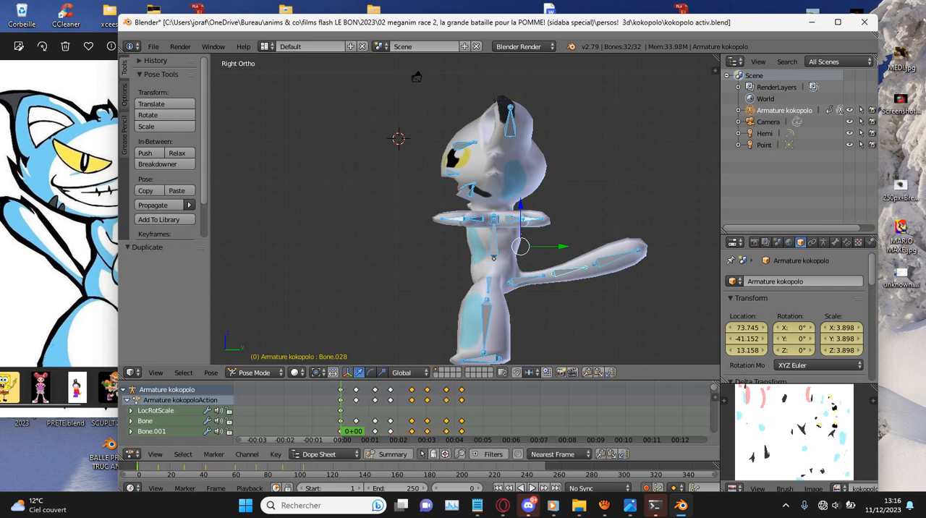
- Select all keyframes in the Dope Sheet and scale their timing to 0.38 from frame 0
key(a)
key(a)
key(s)
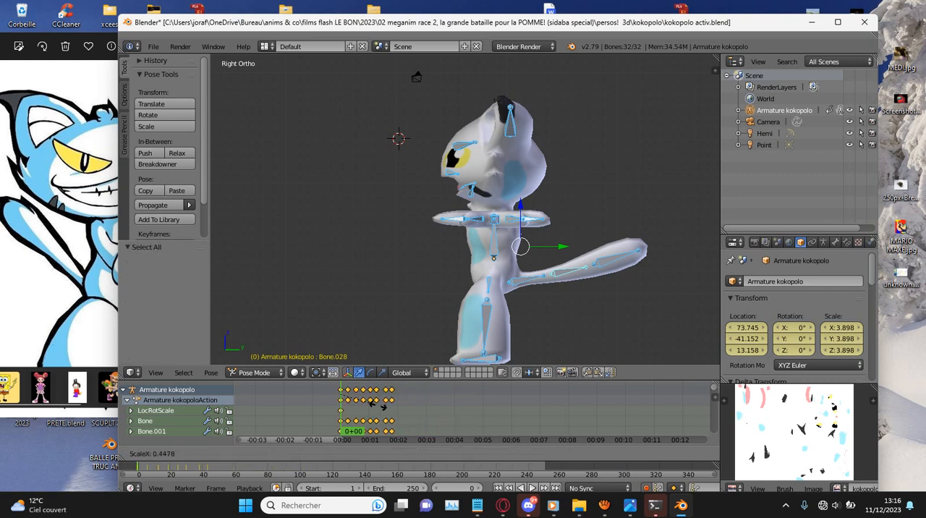
key(Return)
- Play back and scrub the jumping animation, examining the cat's deformation from the front and from angled views
key(alt+a)
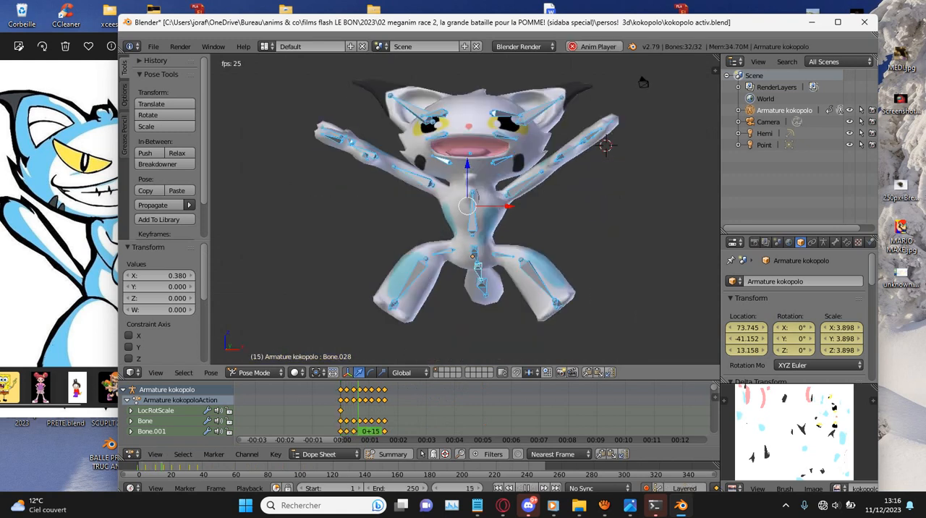
key(alt+a)
mouse_move(467, 217)
middle_down()
mouse_move(380, 218)
mouse_move(452, 223)
middle_up()
drag(361, 413, 341, 413)
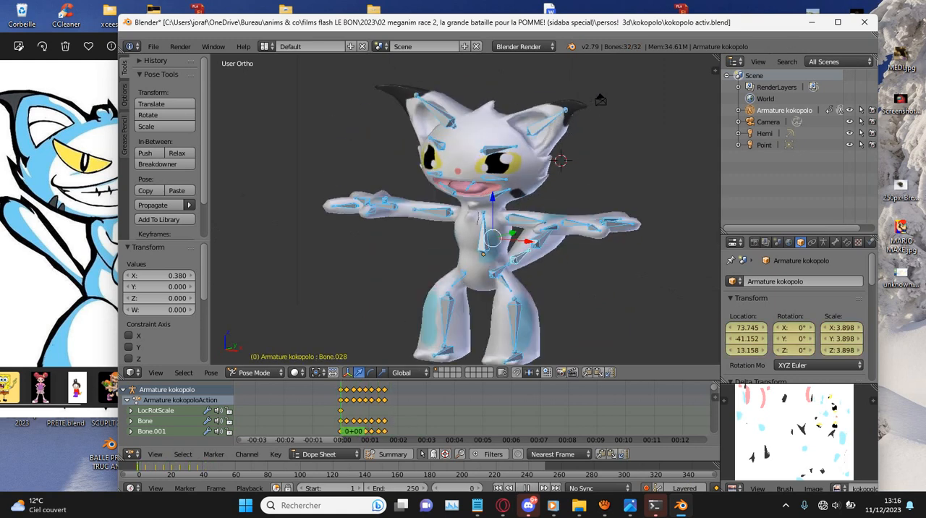
key(alt+a)
key(Escape)
key(alt+a)
drag(403, 412, 356, 413)
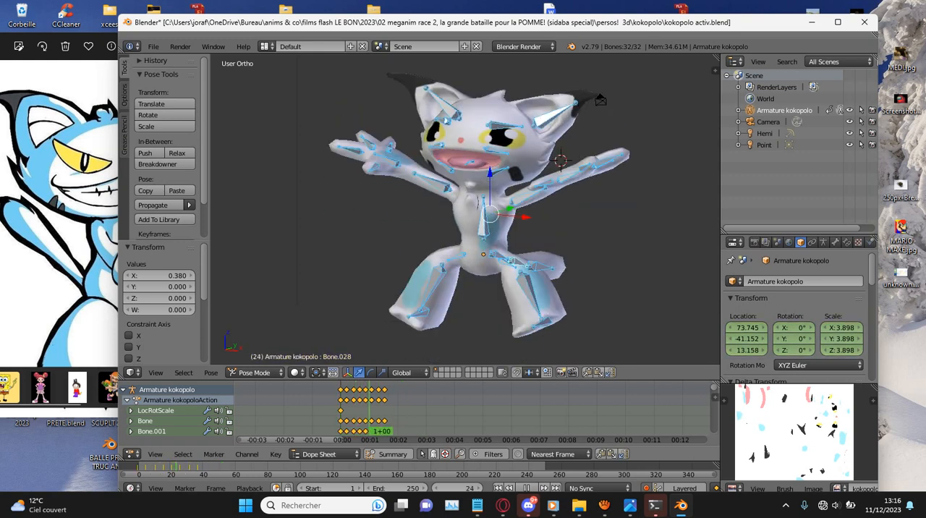
key(Escape)
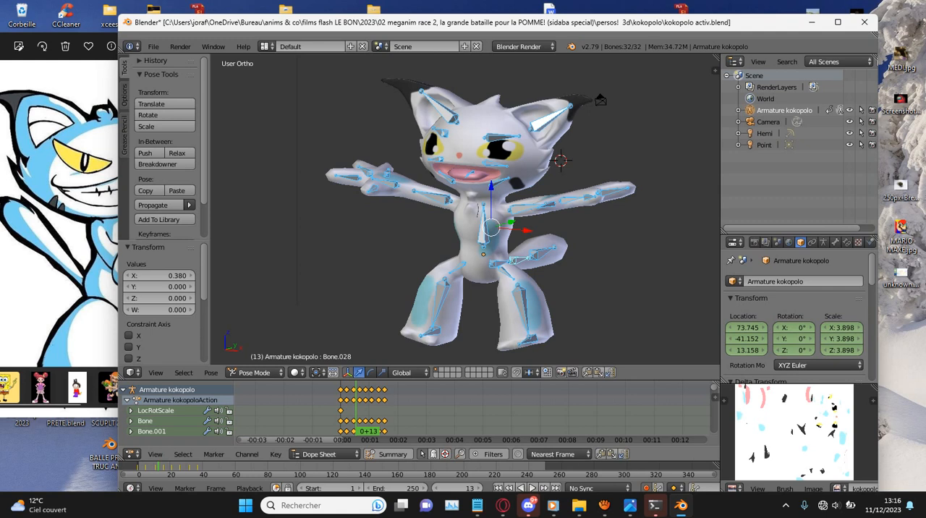
click(341, 413)
scroll(341, 412, down, 7)
click(341, 412)
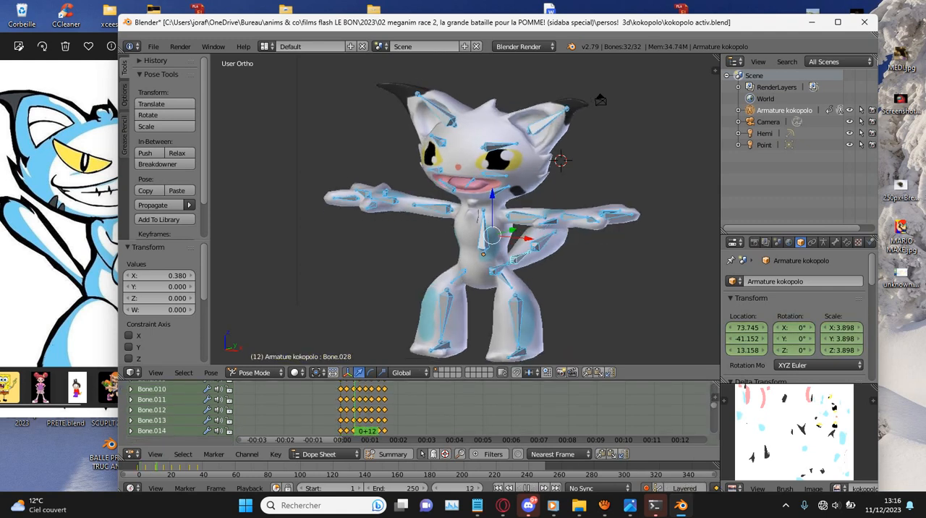
key(Escape)
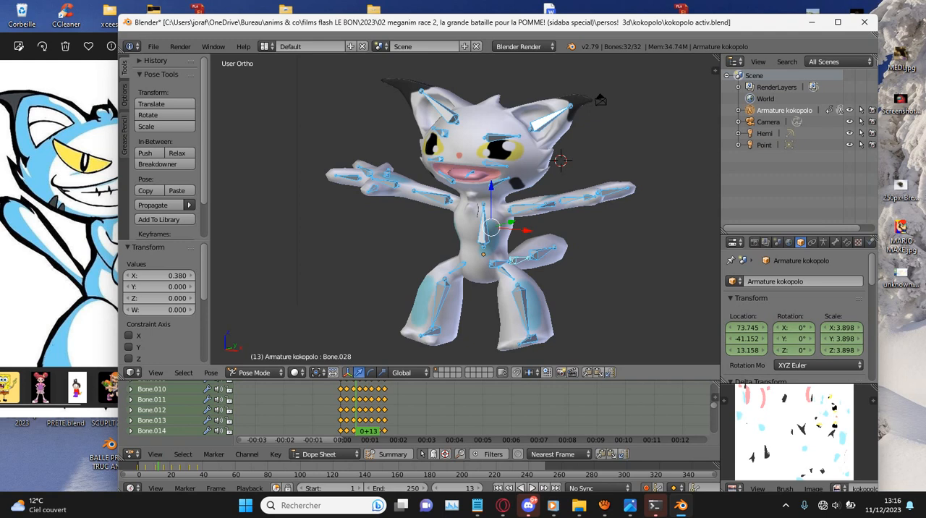
middle_drag(600, 100, 625, 105)
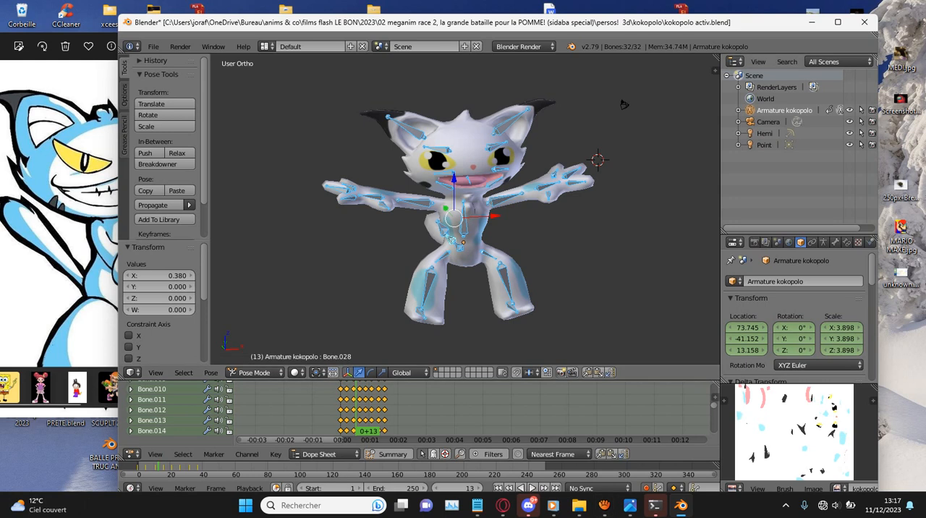
middle_drag(623, 104, 592, 109)
- Save kokopolo activ.blend over the existing file and switch to the aTube Catcher screen recorder window
key(ctrl+s)
key(Return)
click(604, 505)
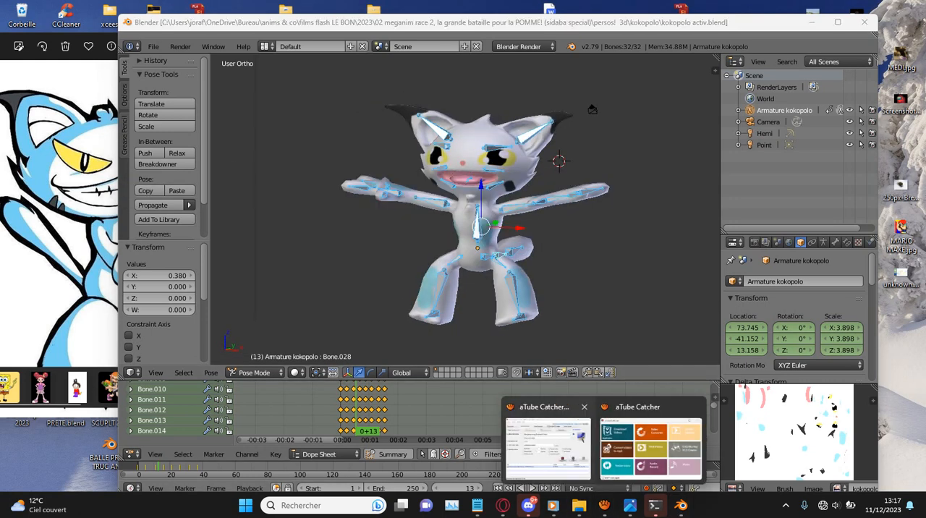
click(551, 445)
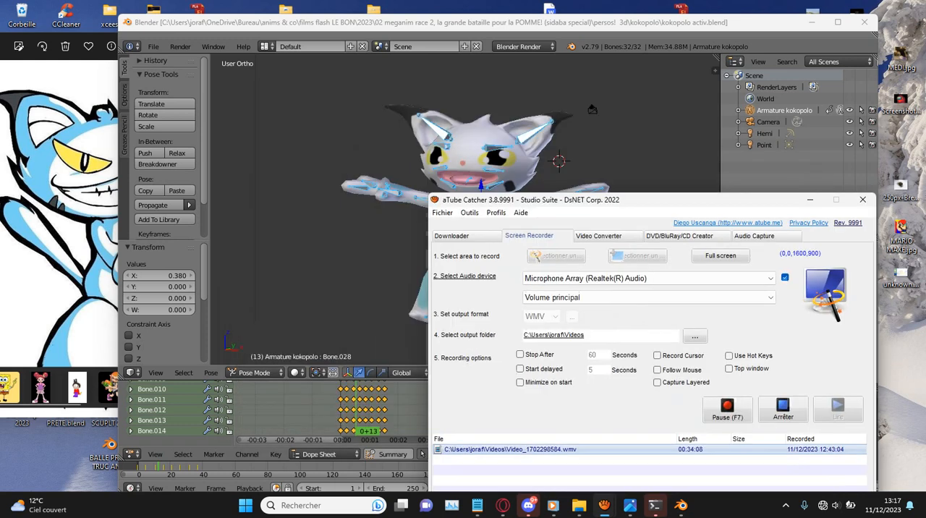